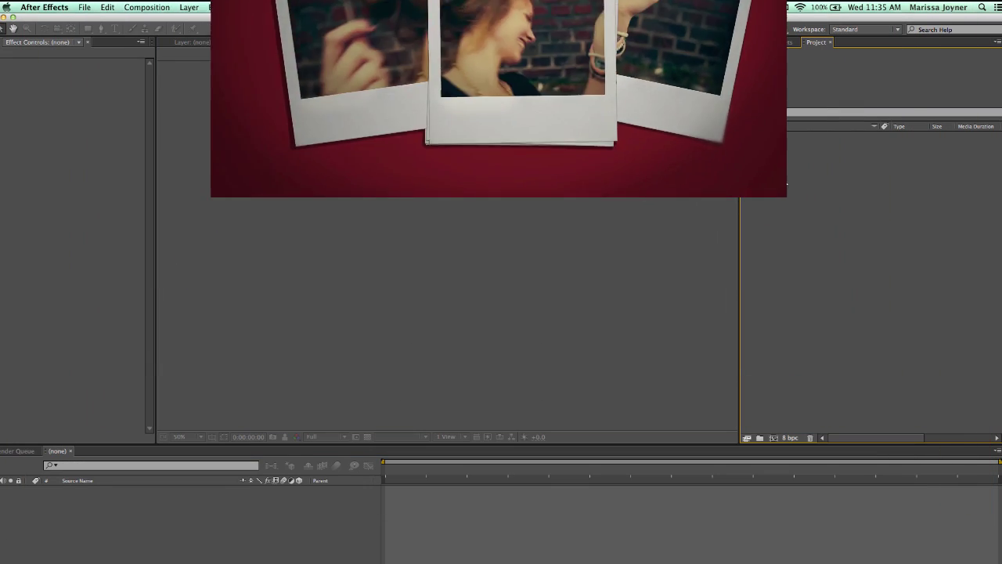
# - Import polaroid-frames.psd as Composition - Retain Layer Sizes
pyautogui.click(84, 7)
pyautogui.moveTo(160, 134)
pyautogui.click(231, 134)
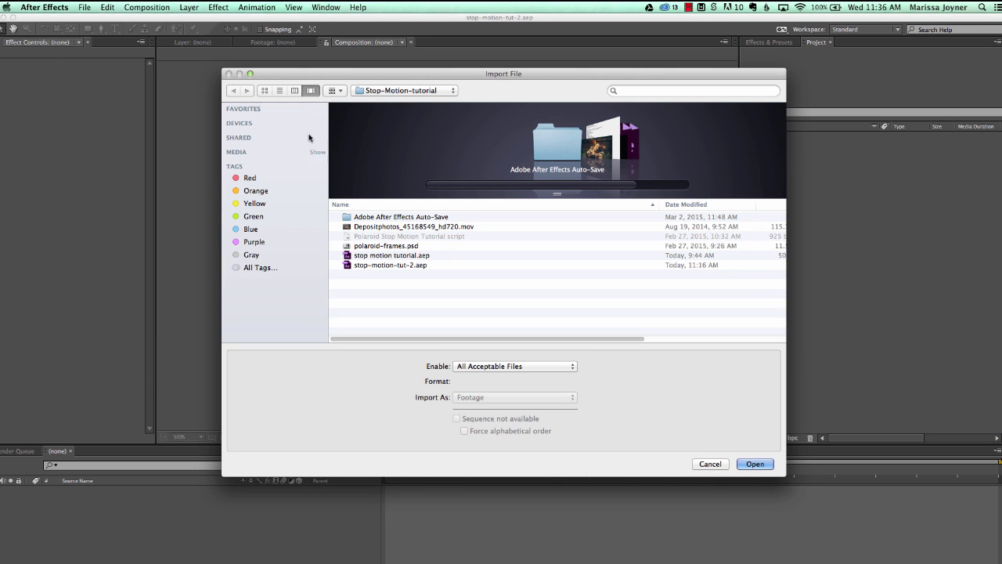
pyautogui.click(377, 246)
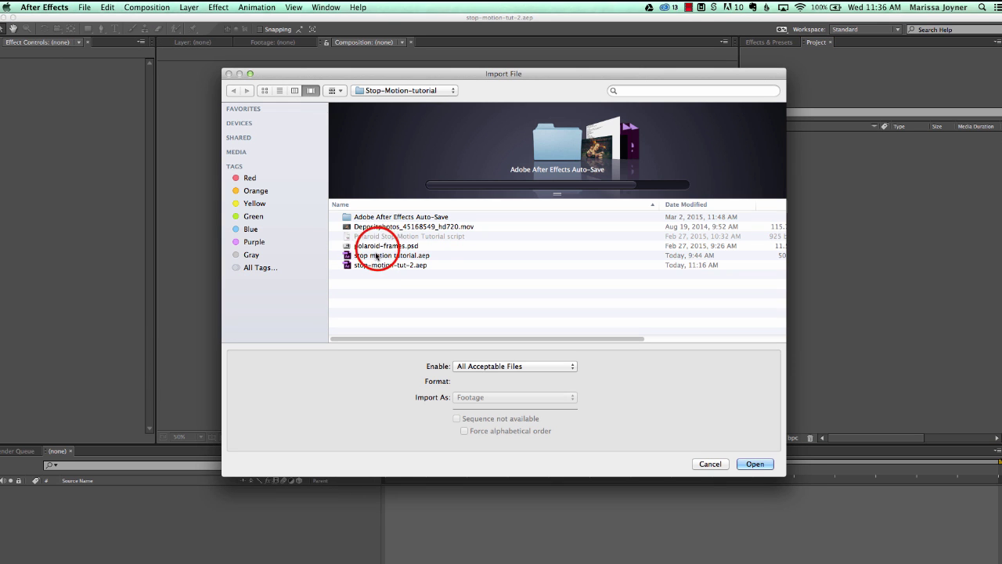
pyautogui.click(543, 398)
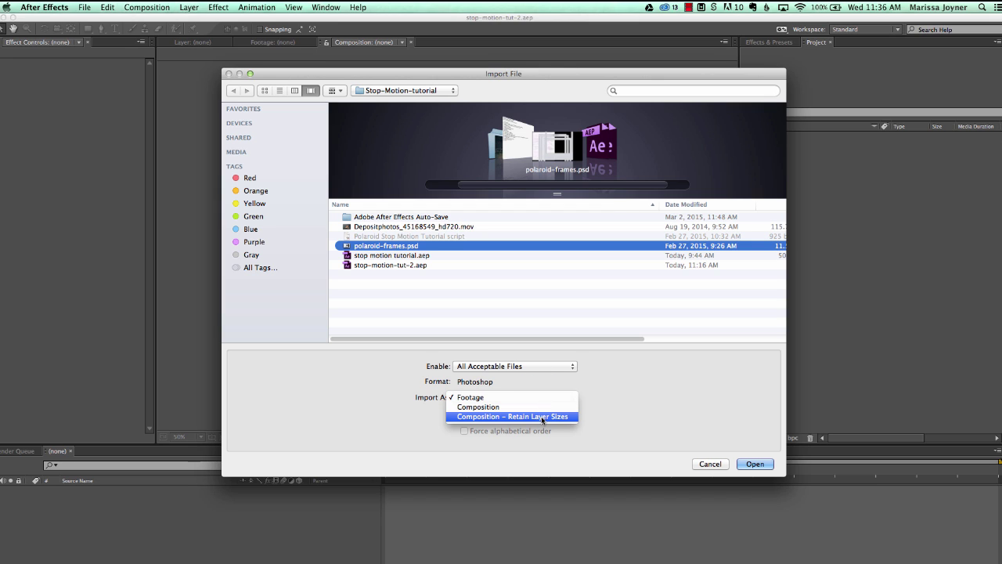
pyautogui.click(542, 417)
pyautogui.click(750, 464)
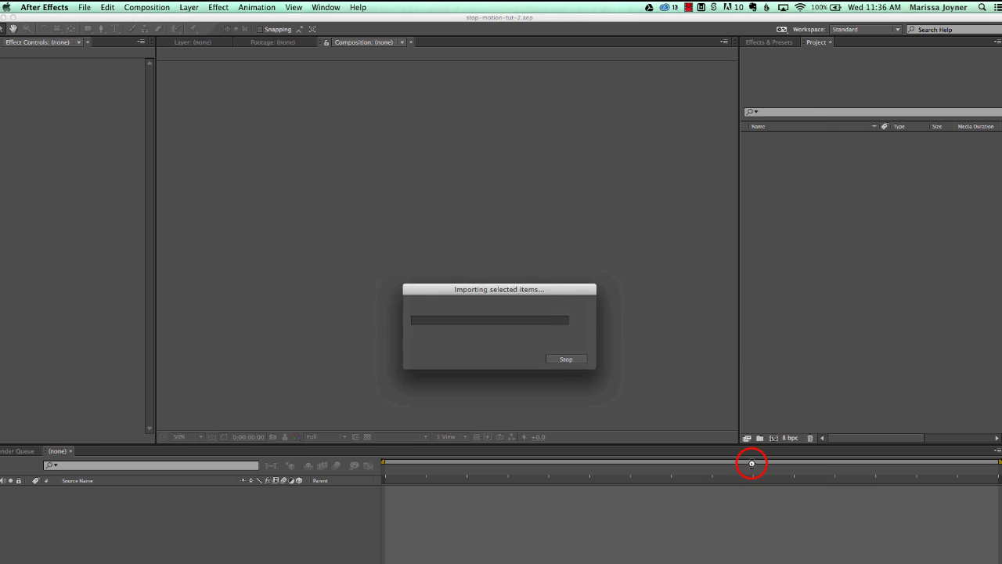
pyautogui.click(742, 332)
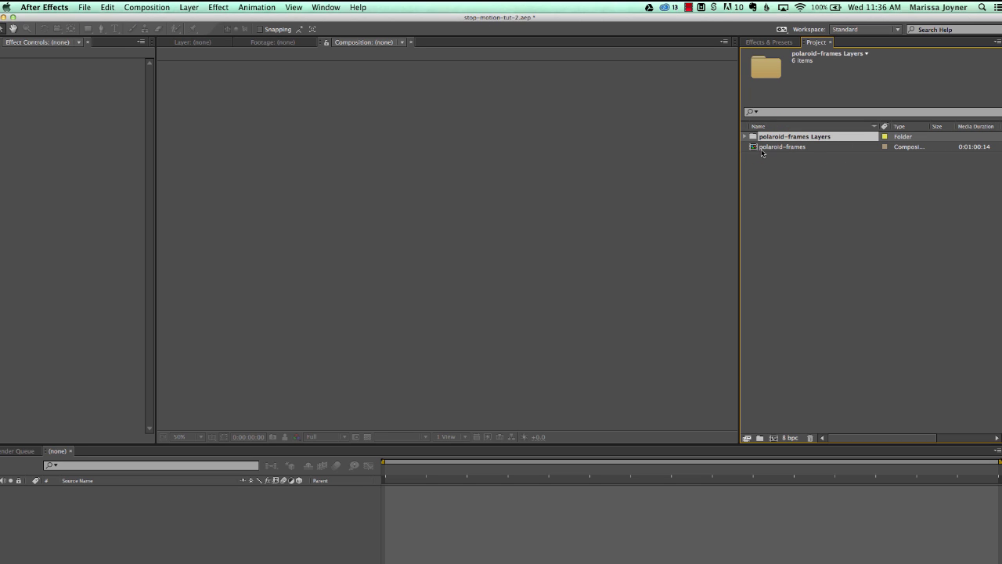
# - Create a single composition from the four polaroid frame layers, with a still duration of 0:00:00:04 and Sequence Layers enabled
pyautogui.click(744, 137)
pyautogui.click(828, 147)
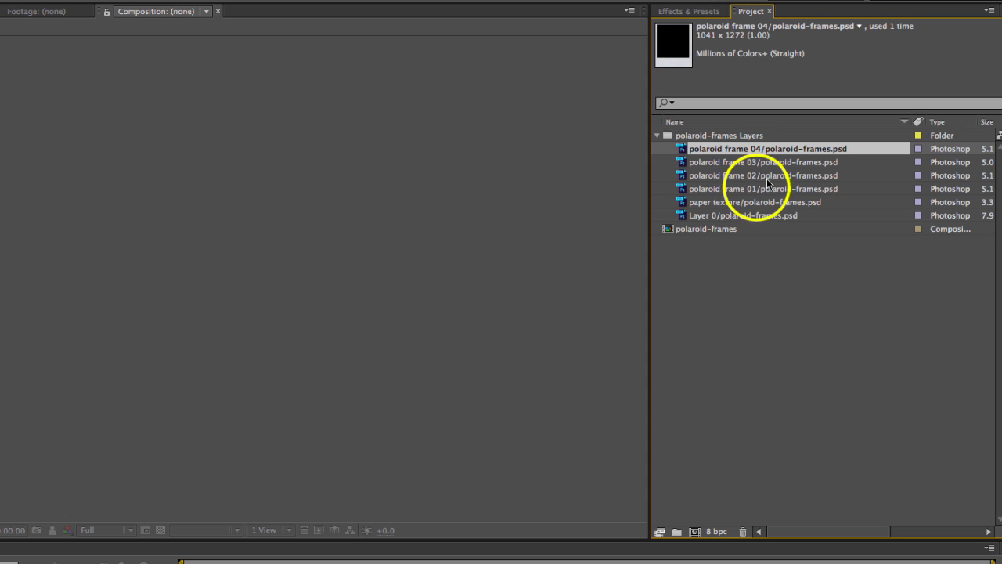
pyautogui.keyDown('shift'); pyautogui.click(747, 194); pyautogui.keyUp('shift')
pyautogui.moveTo(728, 190); pyautogui.dragTo(696, 532)
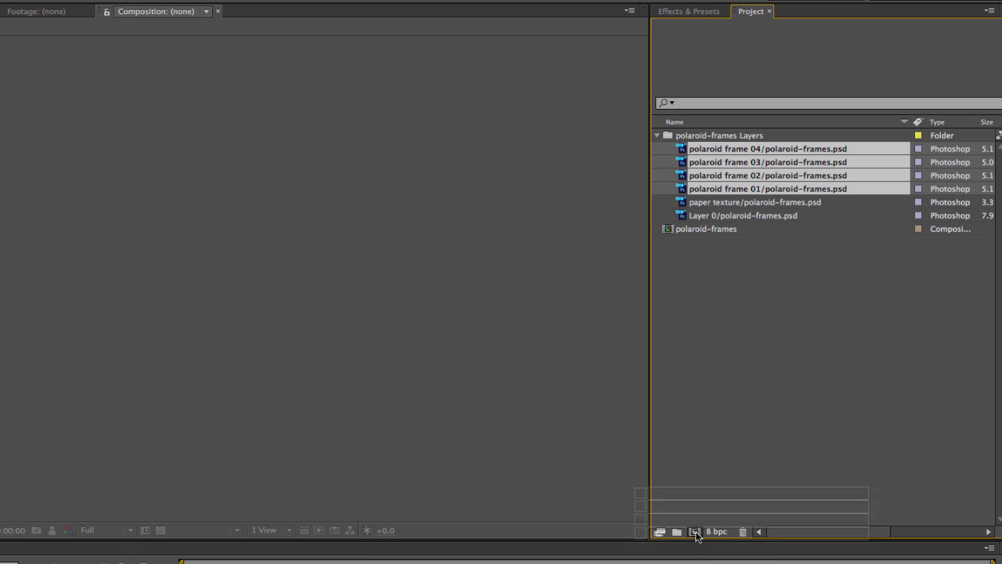
pyautogui.click(394, 167)
pyautogui.moveTo(375, 166); pyautogui.dragTo(339, 151)
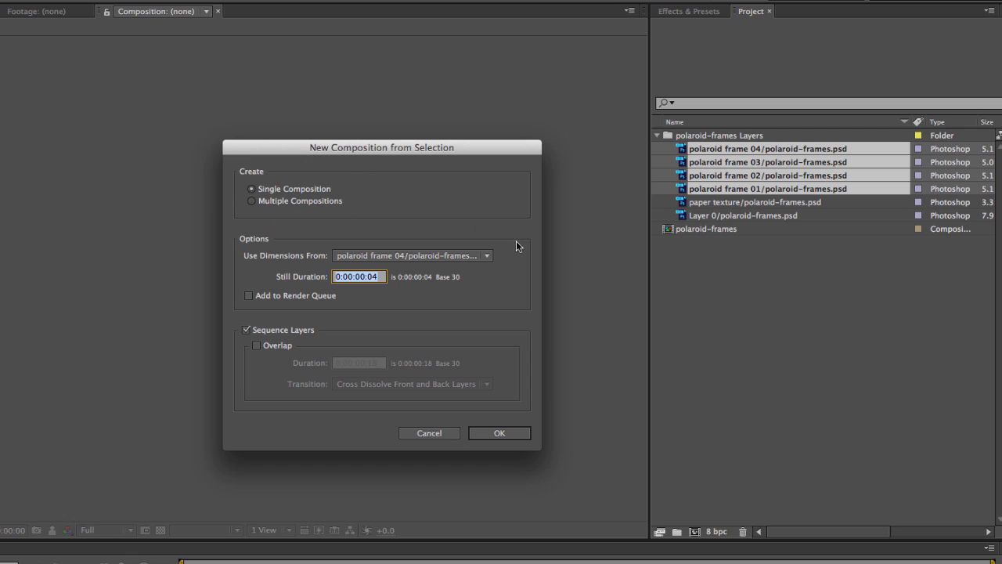
pyautogui.click(253, 240)
pyautogui.click(294, 278)
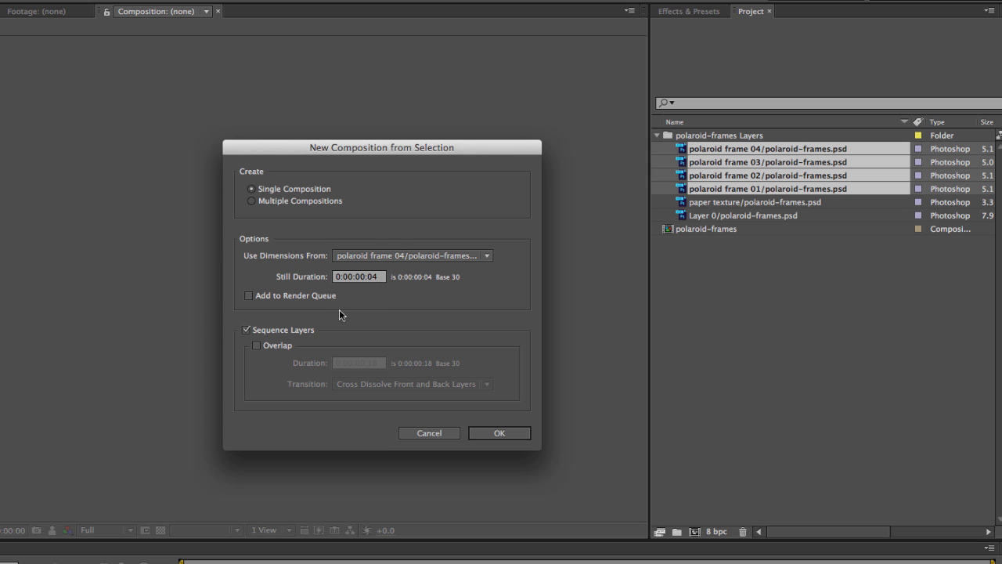
pyautogui.click(282, 334)
pyautogui.click(248, 329)
pyautogui.click(246, 331)
pyautogui.click(498, 433)
# - Scrub through the sequenced frames and look over The LoopMaker script's product page in the browser
pyautogui.moveTo(400, 464); pyautogui.dragTo(354, 515)
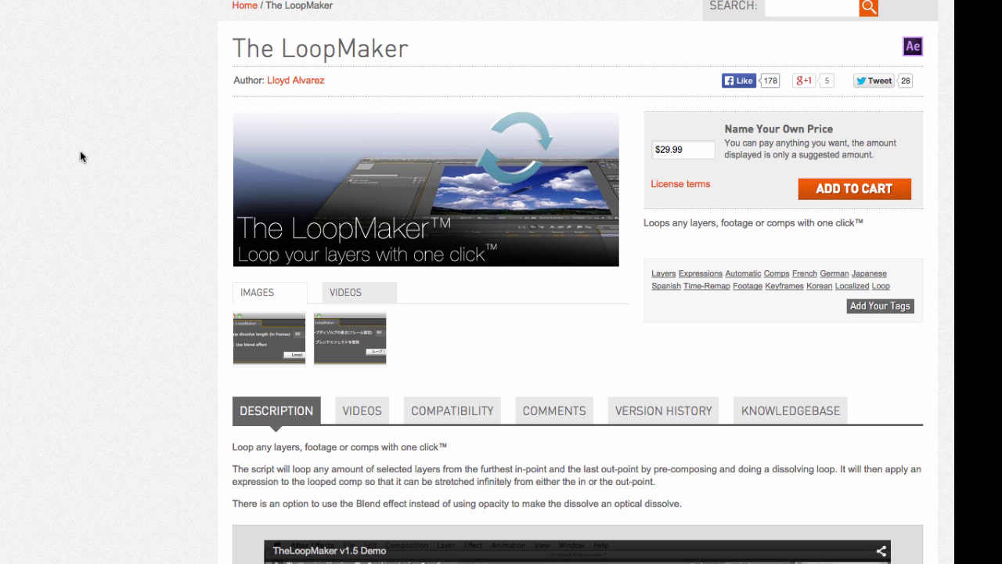
pyautogui.scroll(-1, 578, 282)
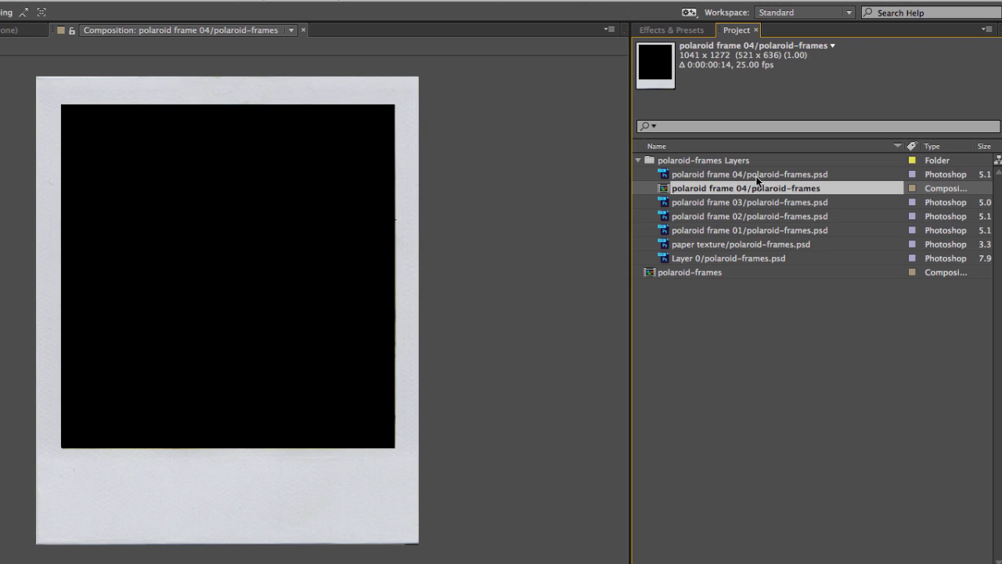
# - Rename the new polaroid frame sequence composition as frames
pyautogui.press('Return')
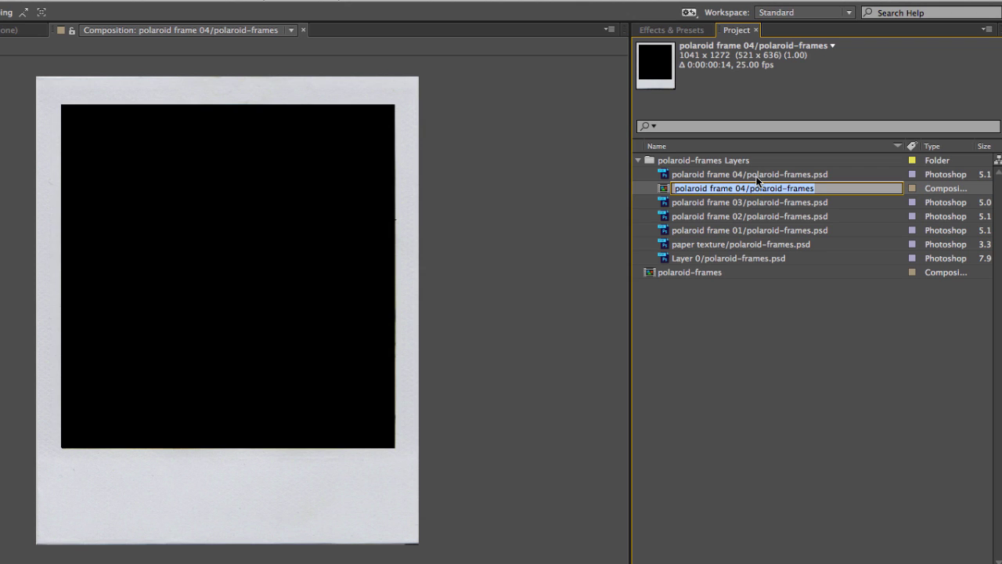
pyautogui.write('frames')
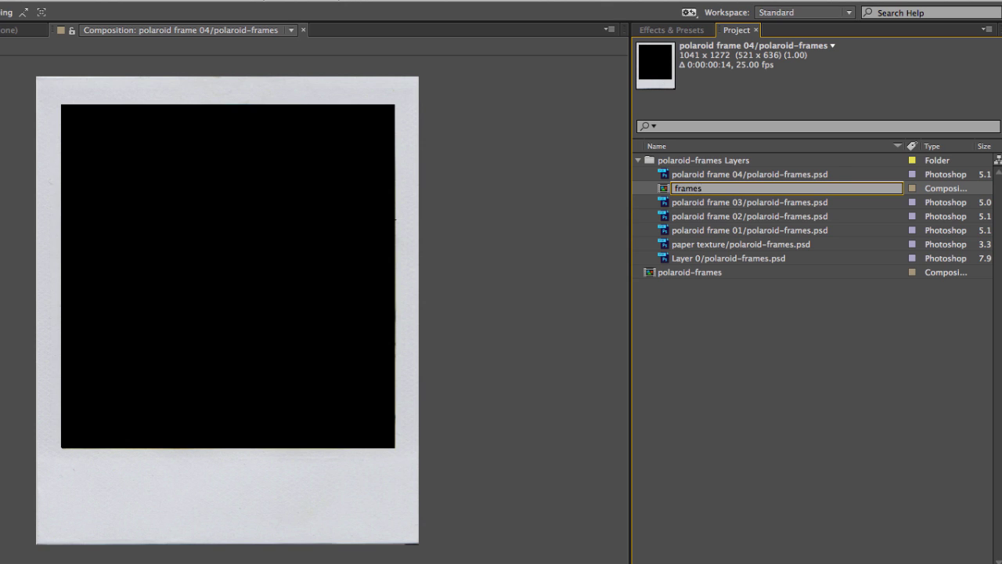
pyautogui.press('Return')
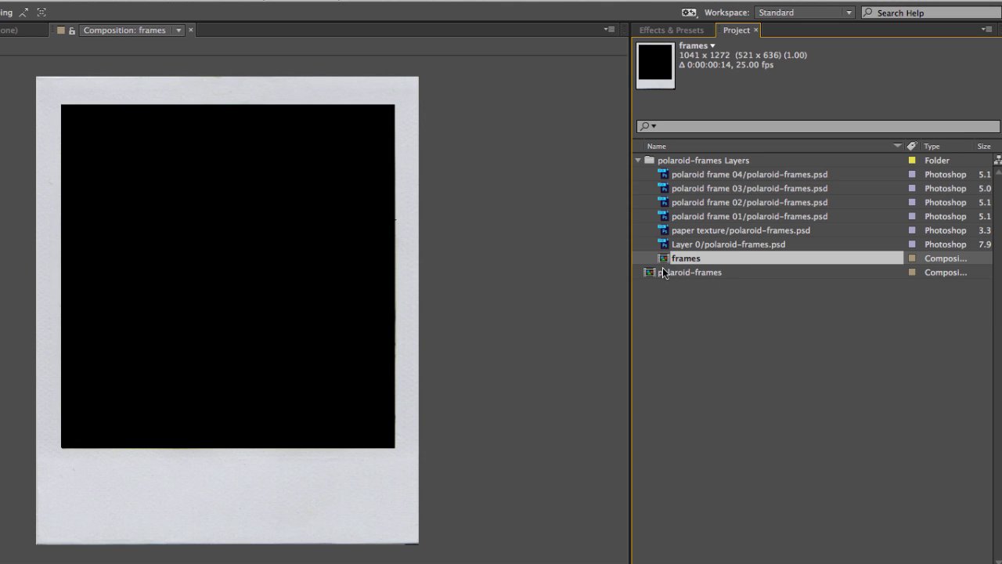
# - Nest the frames composition in a new composition of its own
pyautogui.click(663, 258)
pyautogui.click(663, 258)
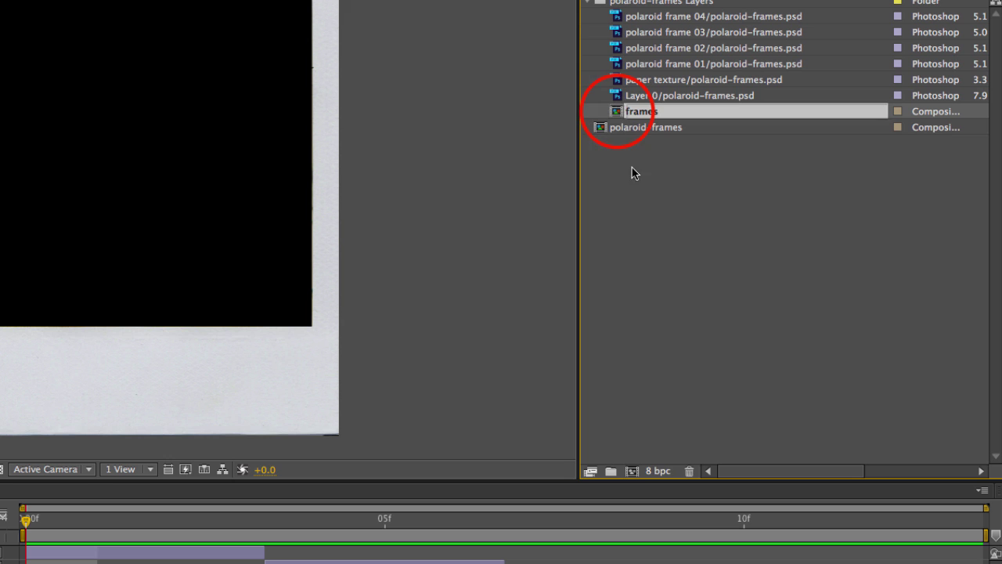
pyautogui.moveTo(617, 111); pyautogui.dragTo(633, 473)
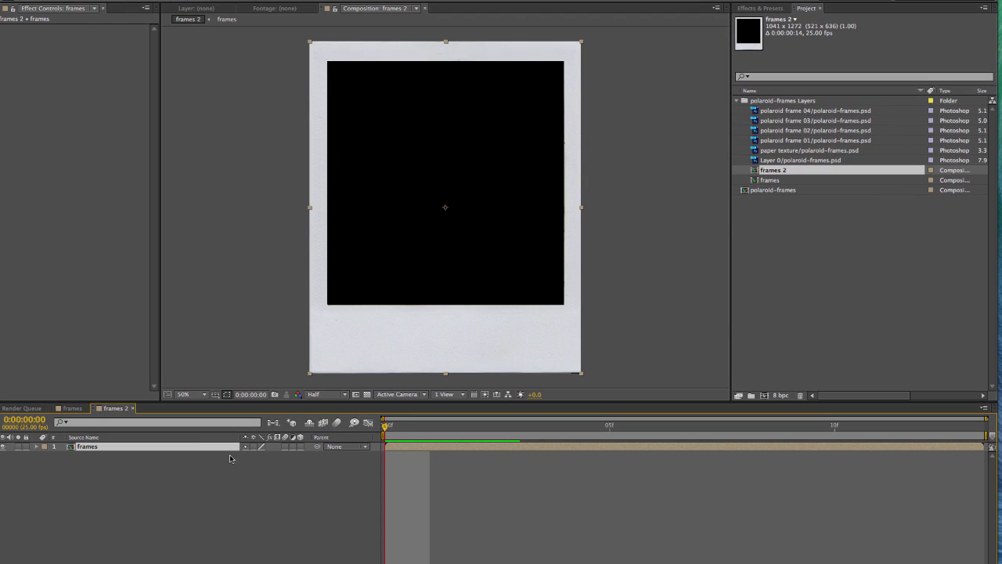
# - Set the duration of the frames 2 composition to 0:01:00:14
pyautogui.rightClick(112, 408)
pyautogui.click(138, 412)
pyautogui.click(423, 374)
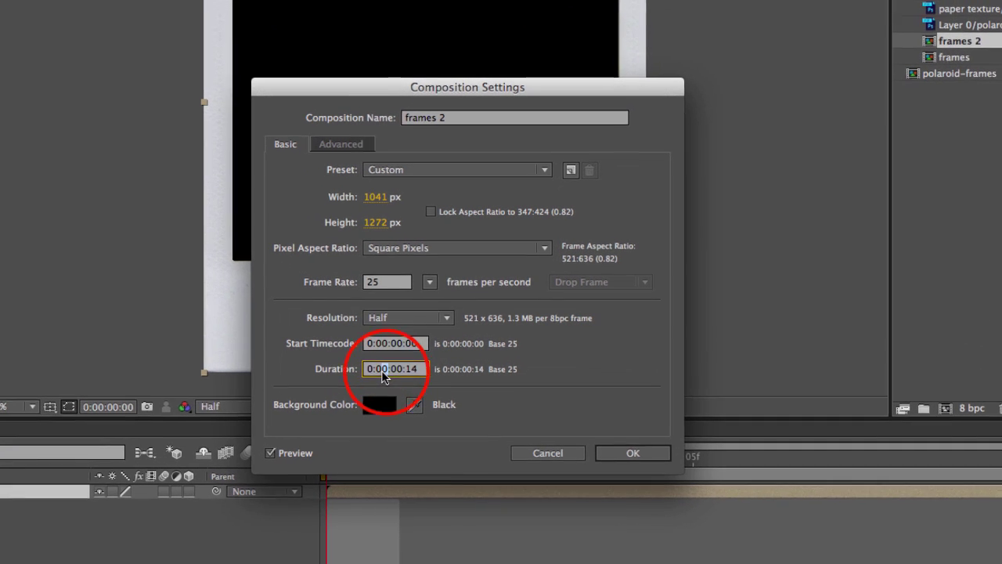
pyautogui.write('10014')
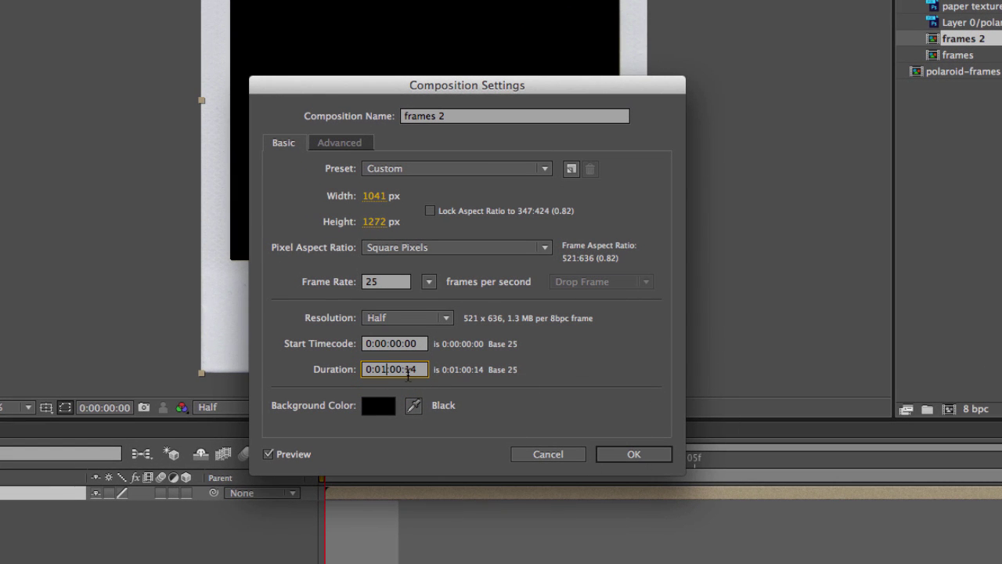
pyautogui.click(599, 454)
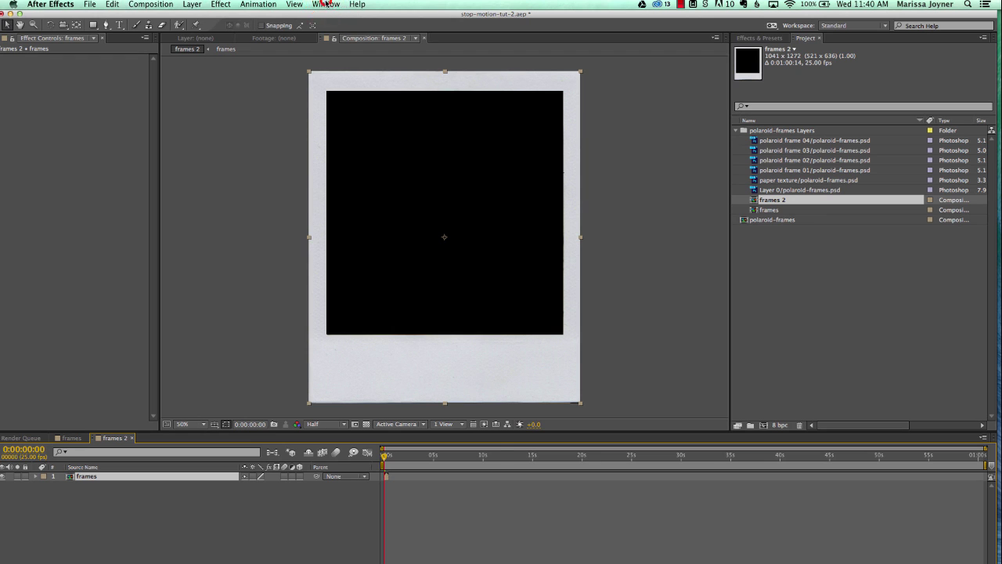
# - Loop the frames layer with The LoopMaker, using a 3-frame dissolve in cycle mode without the blend effect, and close the script window
pyautogui.click(325, 4)
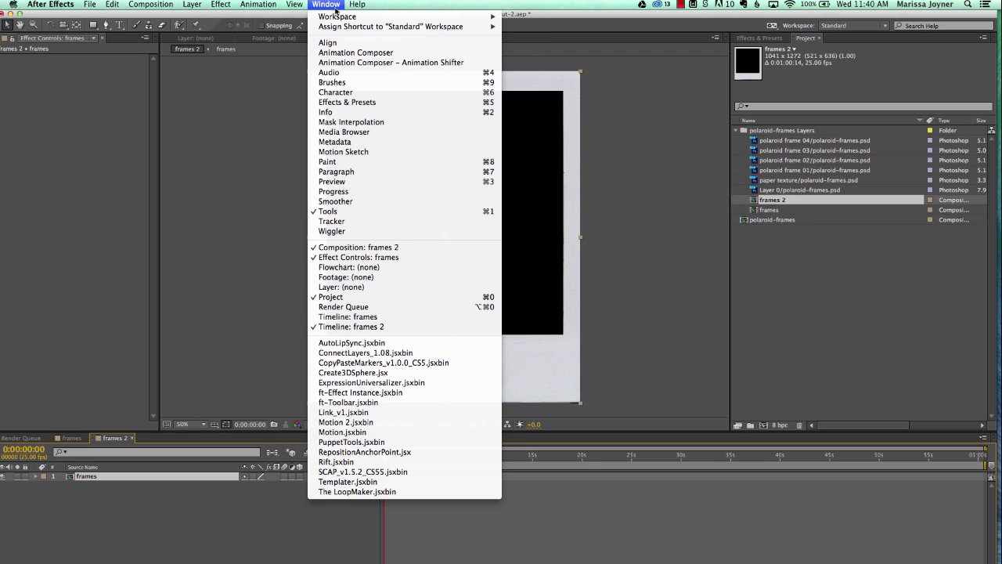
pyautogui.click(330, 492)
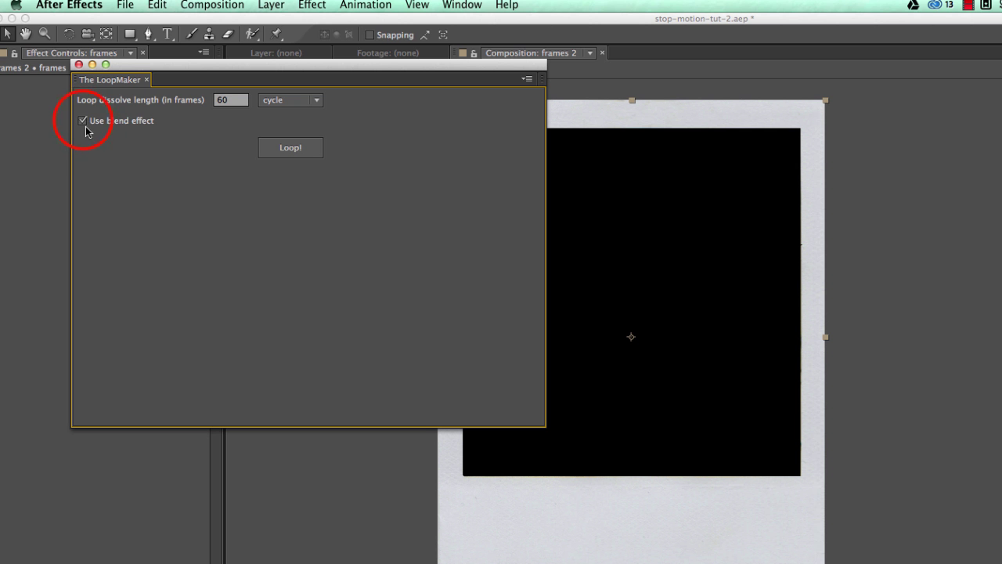
pyautogui.click(60, 86)
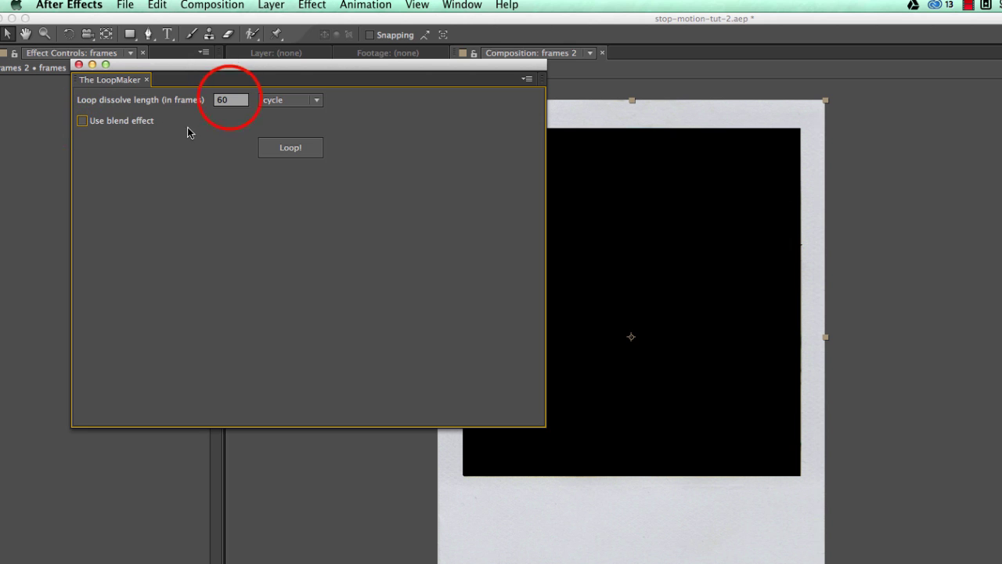
pyautogui.doubleClick(220, 100)
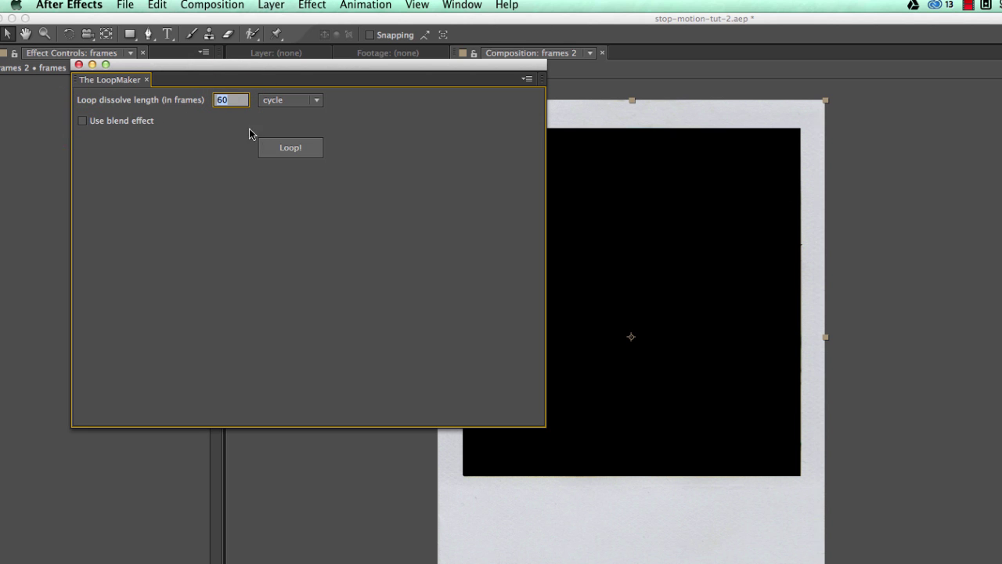
pyautogui.write('3')
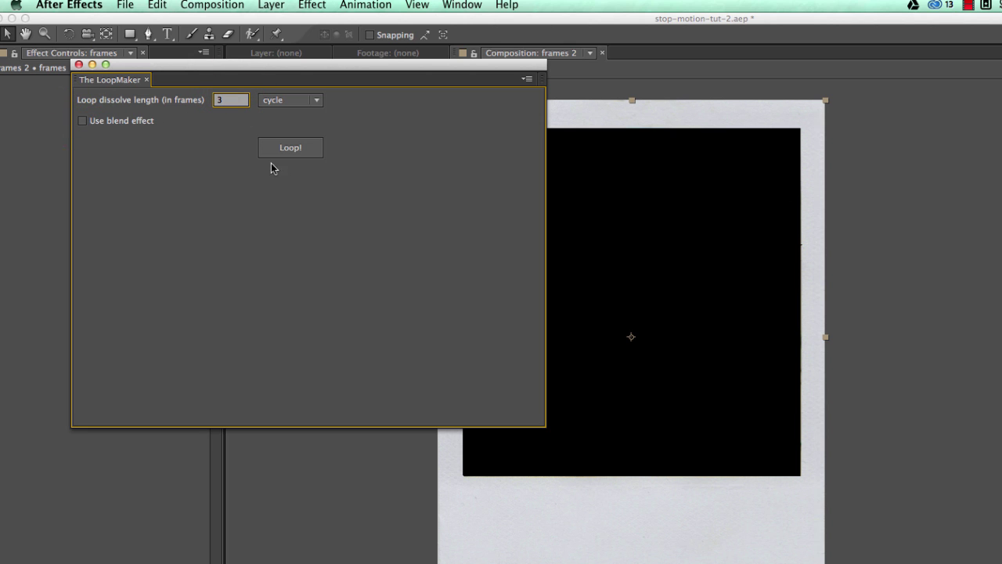
pyautogui.click(286, 151)
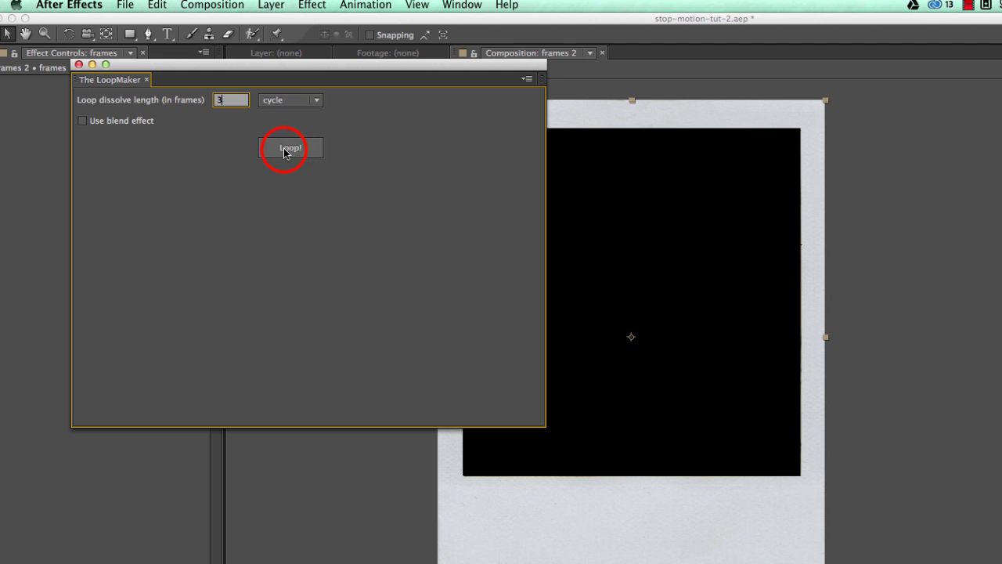
pyautogui.click(79, 65)
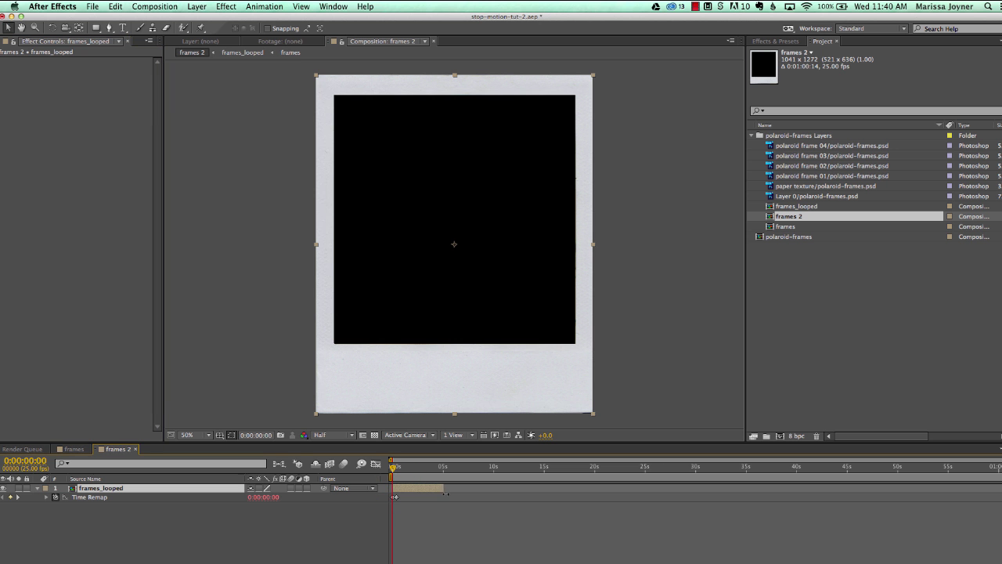
# - Extend the frames_looped layer to the end of the composition and play back the loop
pyautogui.moveTo(444, 488); pyautogui.dragTo(1001, 487)
pyautogui.moveTo(398, 467); pyautogui.dragTo(465, 475)
pyautogui.press('space')
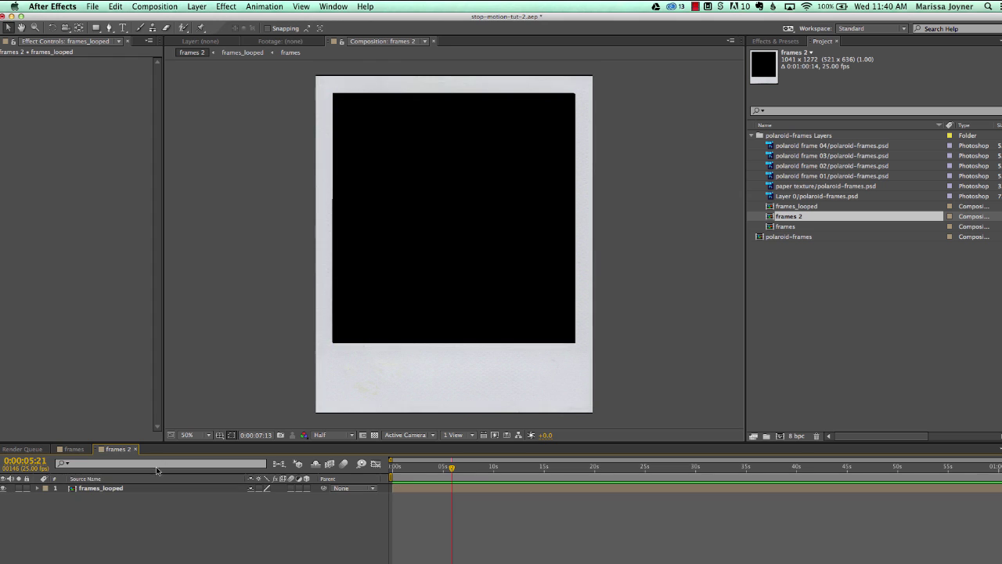
# - Rename the frames 2 composition as frame 01 in its composition settings
pyautogui.rightClick(117, 448)
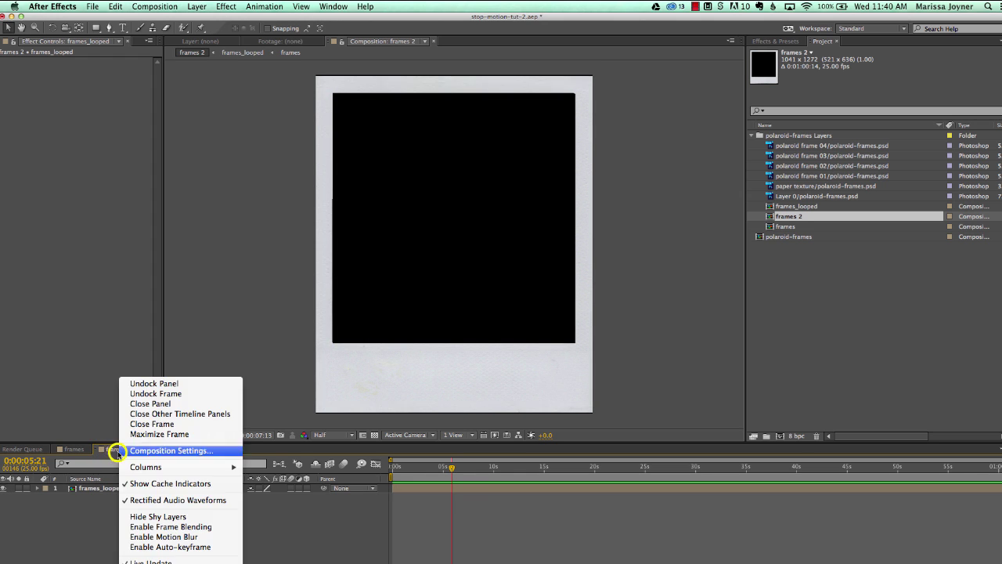
pyautogui.click(126, 384)
pyautogui.click(474, 254)
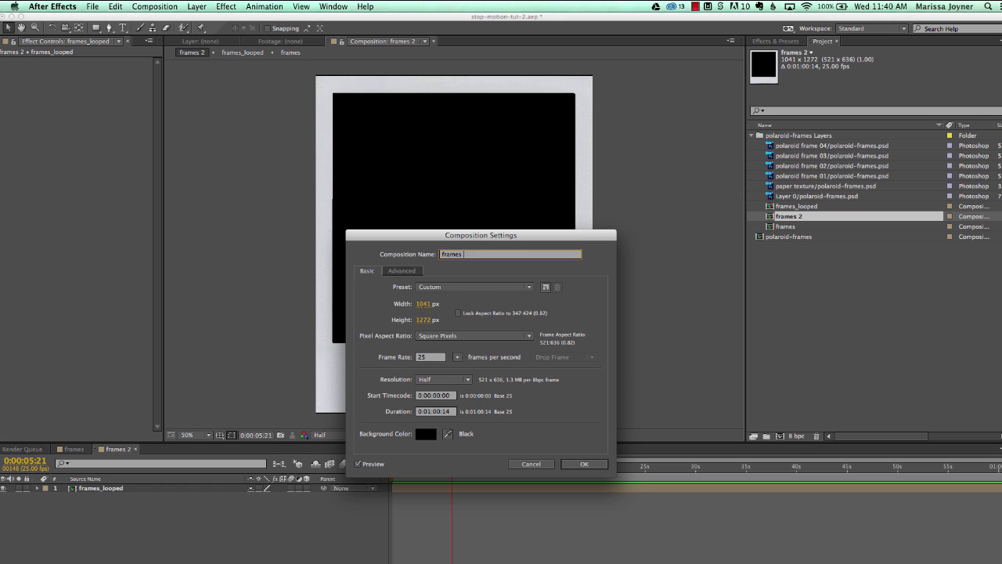
pyautogui.write('01')
pyautogui.press('Return')
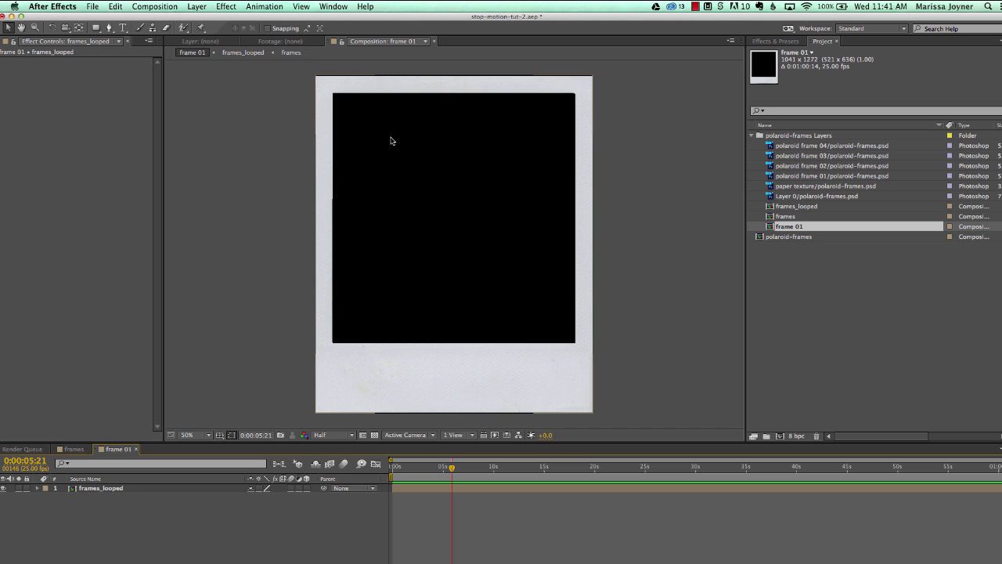
# - Draw a red rectangle slightly larger than the polaroid's photo window and place its shape layer below frames_looped
pyautogui.moveTo(452, 468); pyautogui.dragTo(448, 469)
pyautogui.click(95, 28)
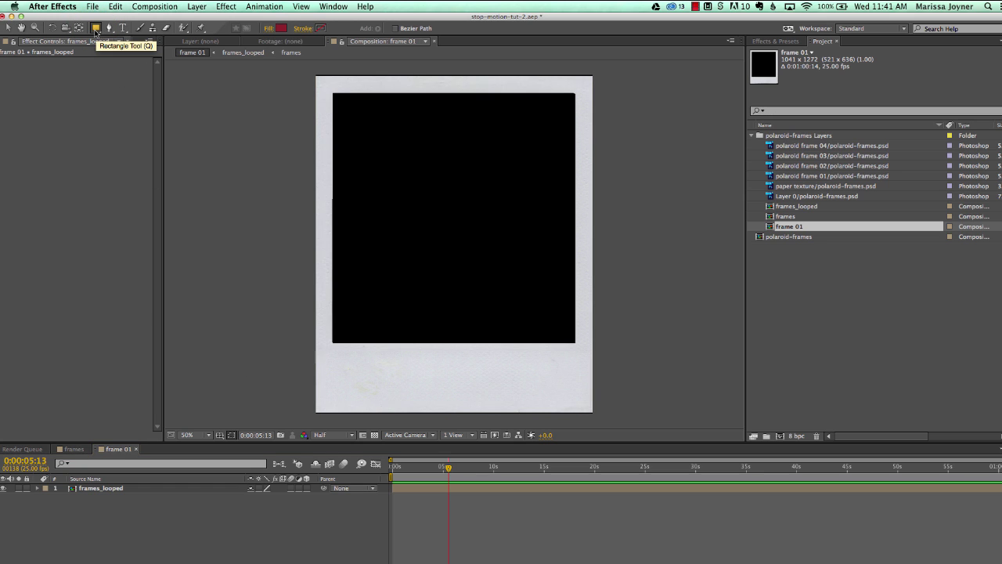
pyautogui.moveTo(328, 88); pyautogui.dragTo(584, 369)
pyautogui.click(104, 489)
pyautogui.moveTo(104, 494); pyautogui.dragTo(102, 535)
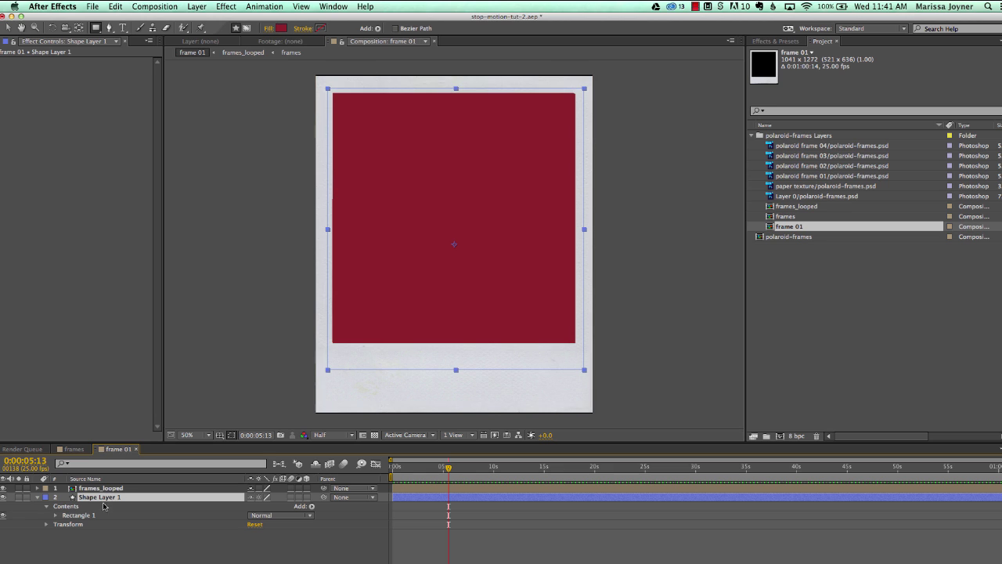
# - Rename the rectangle's shape layer as matte and return to the Selection tool
pyautogui.press('Return')
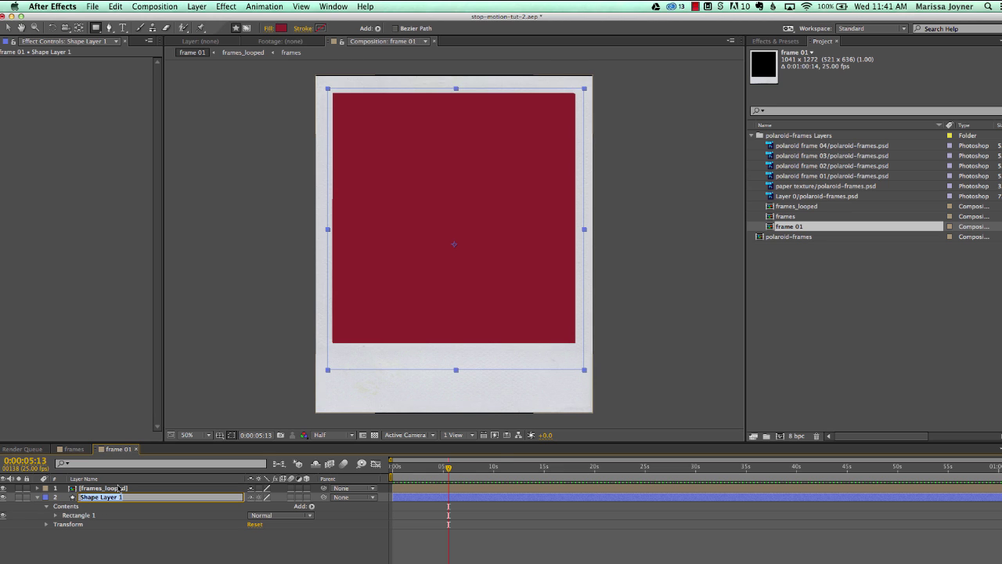
pyautogui.write('matte')
pyautogui.press('Return')
pyautogui.click(799, 292)
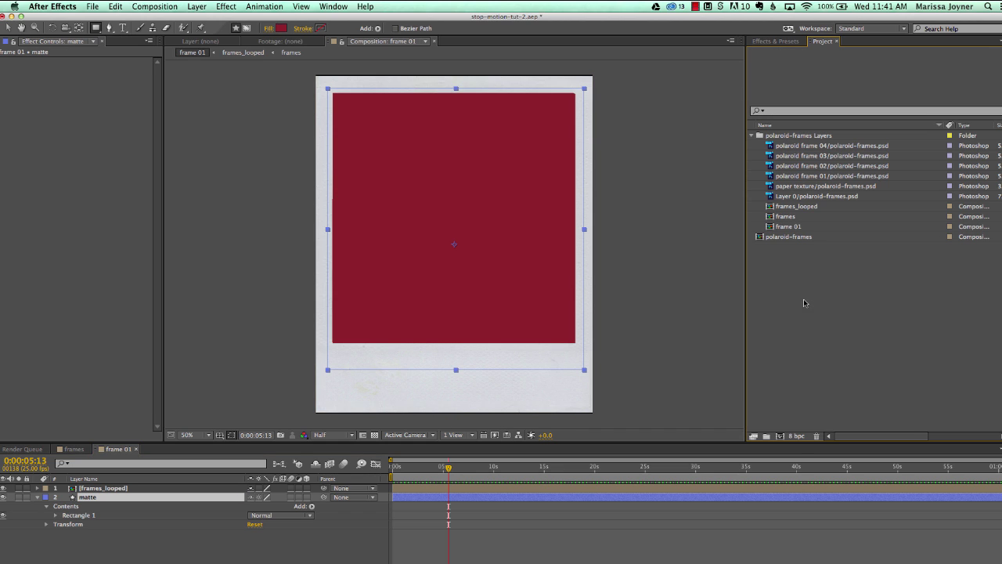
pyautogui.press('v')
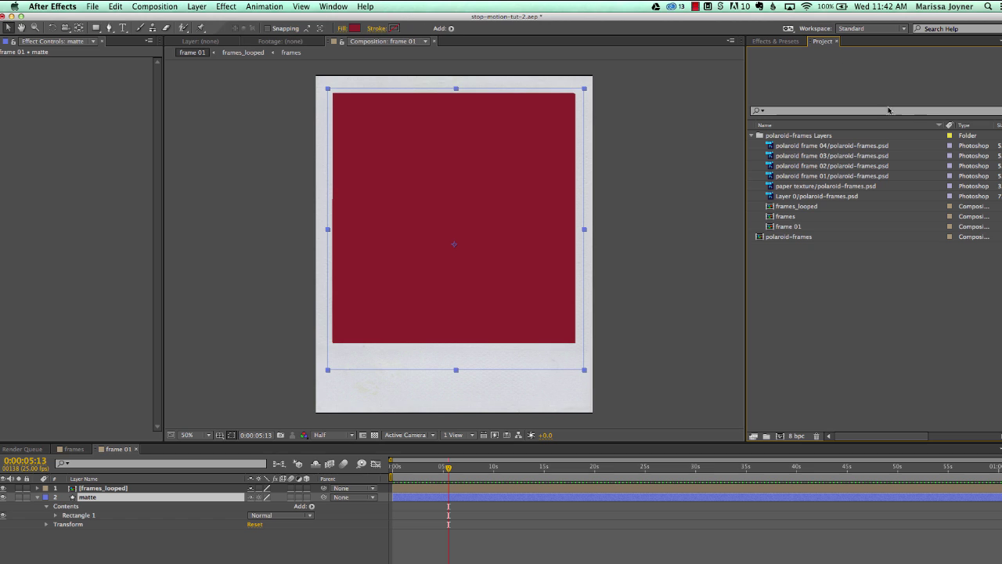
# - Import Depositphotos_45168549_hd720.mov and place it in the frame 01 composition beneath the matte layer
pyautogui.doubleClick(807, 289)
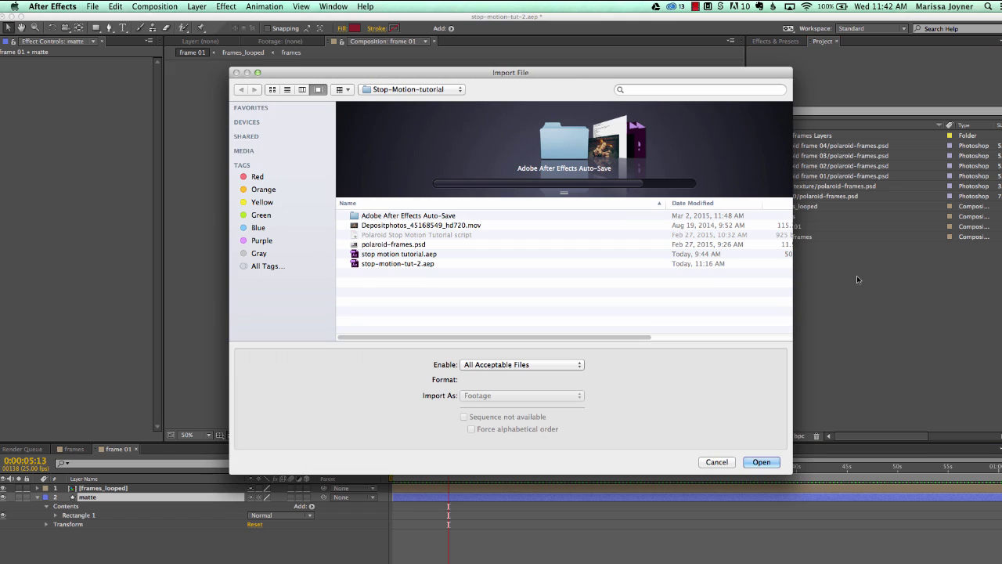
pyautogui.click(390, 225)
pyautogui.click(762, 462)
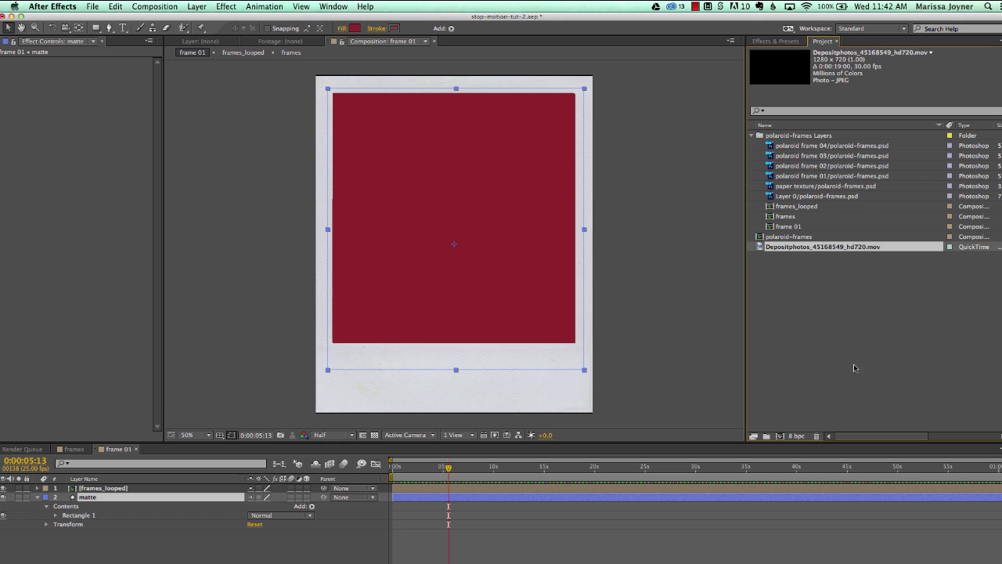
pyautogui.click(761, 248)
pyautogui.moveTo(761, 249); pyautogui.dragTo(210, 542)
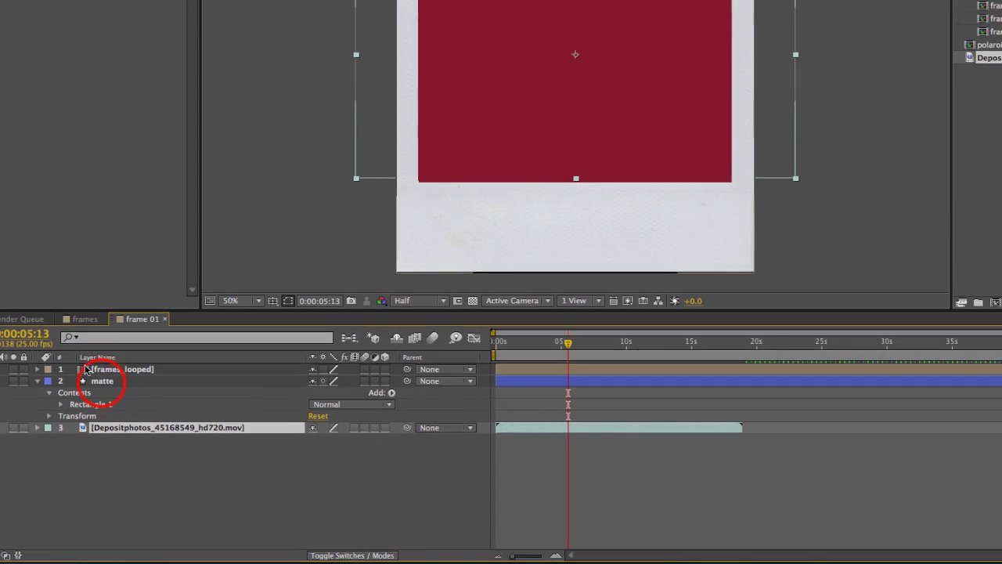
# - Set the video layer's track matte to Alpha Matte "matte"
pyautogui.click(88, 497)
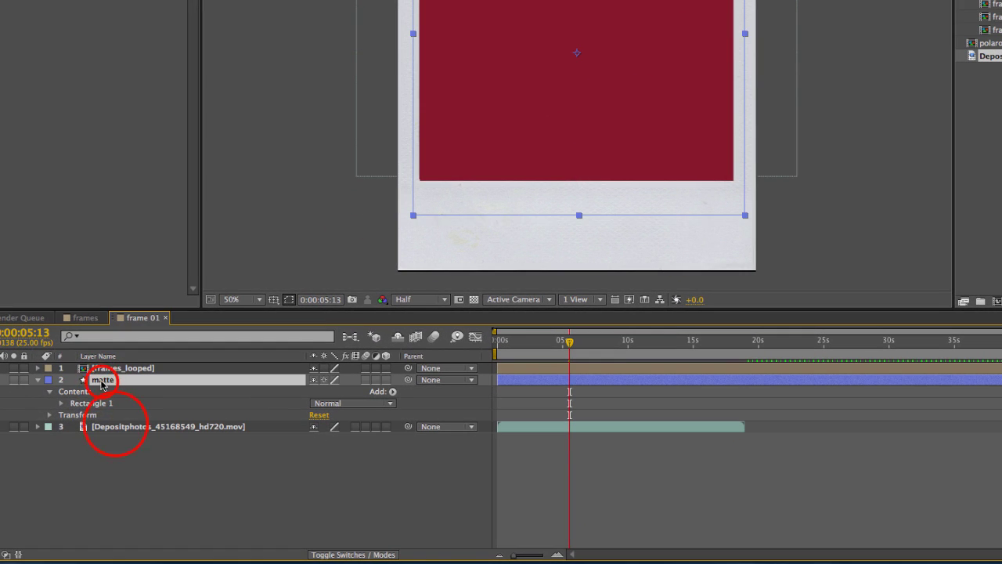
pyautogui.click(99, 431)
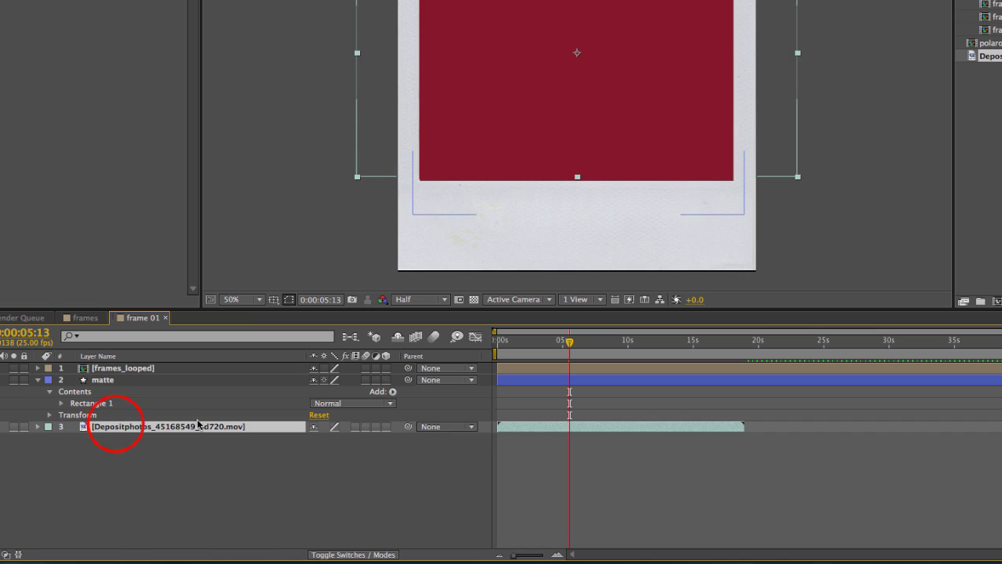
pyautogui.click(337, 554)
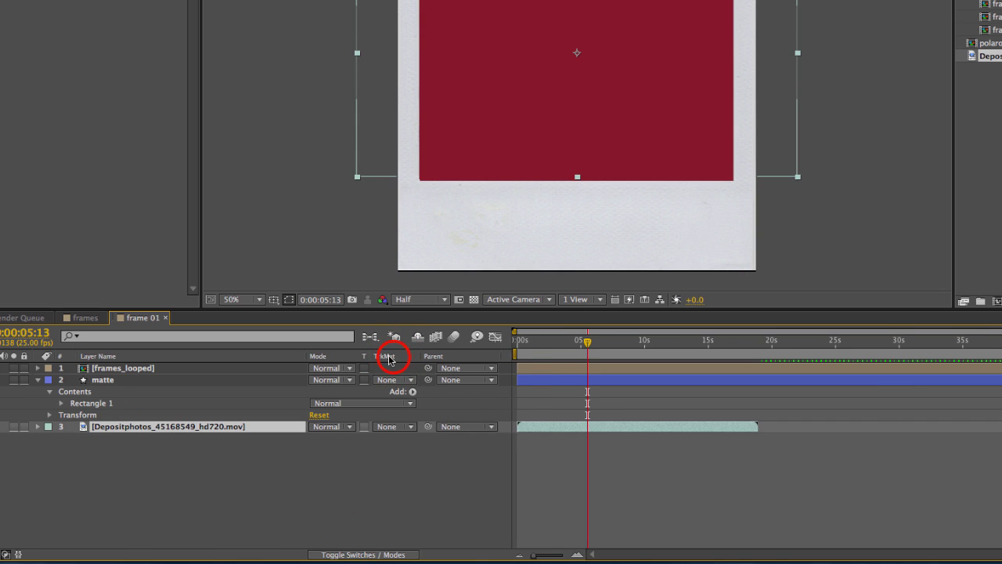
pyautogui.click(386, 426)
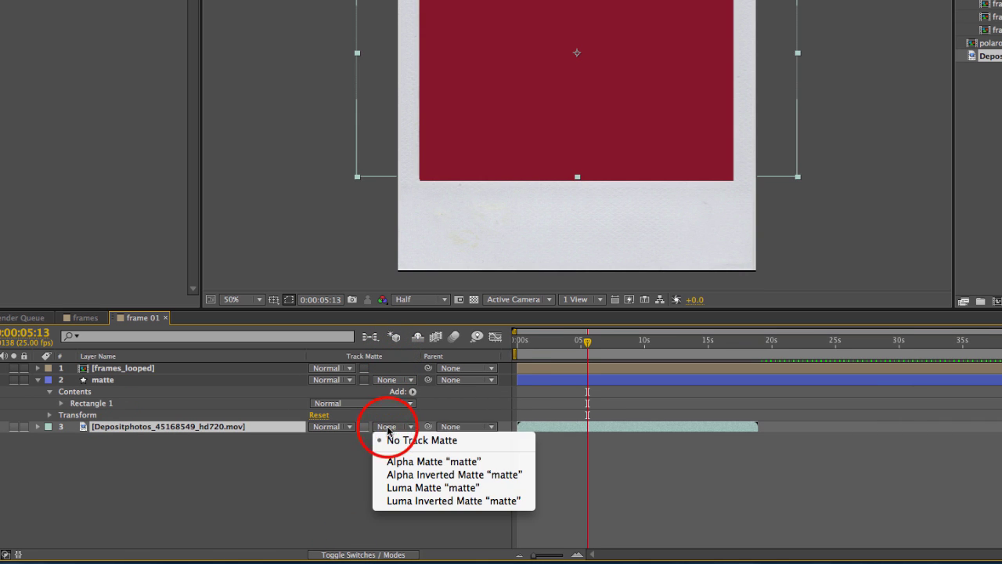
pyautogui.click(396, 464)
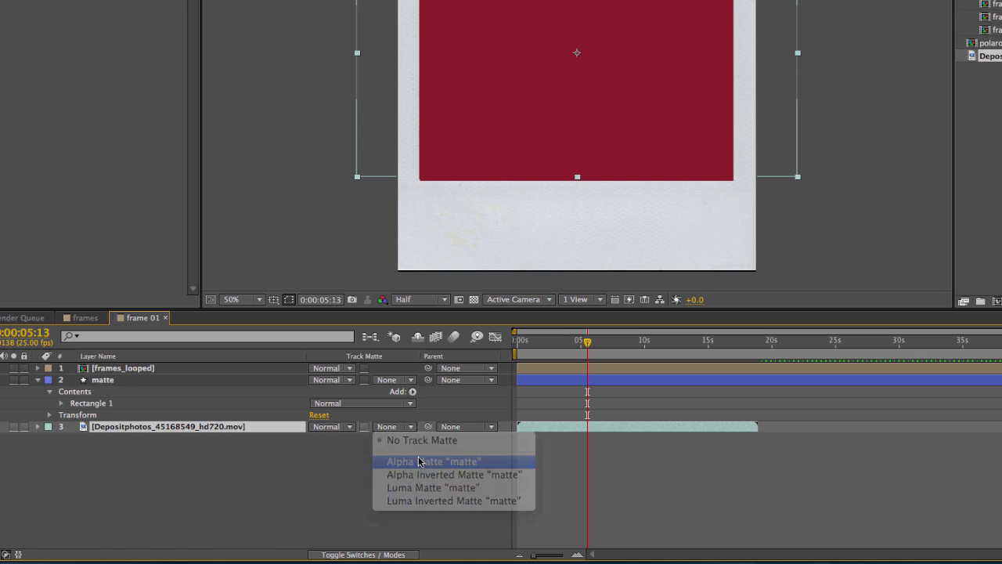
# - Scale the video layer to 159%, reposition the woman within the photo window, and return to the start of the timeline
pyautogui.press('s')
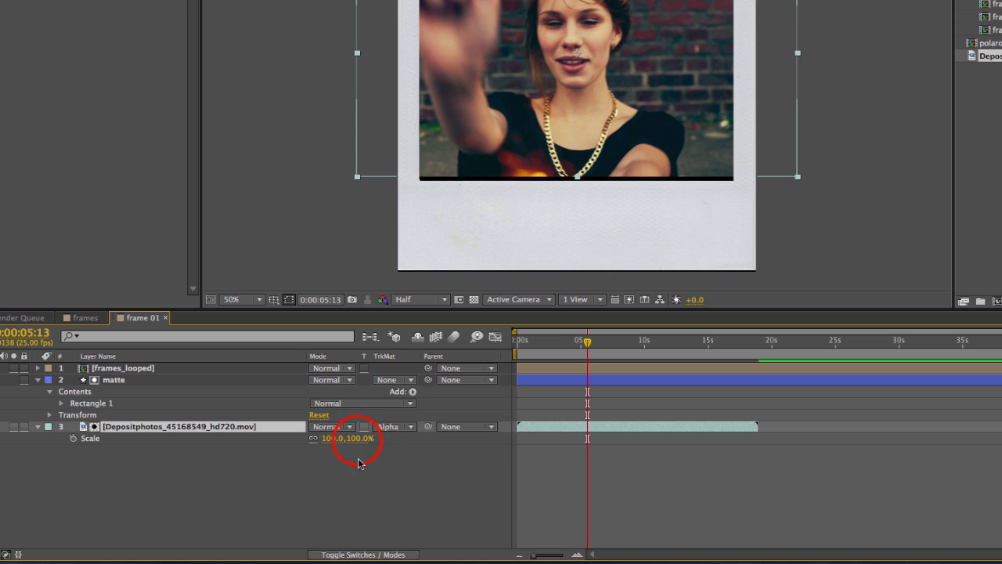
pyautogui.moveTo(356, 437); pyautogui.dragTo(389, 437)
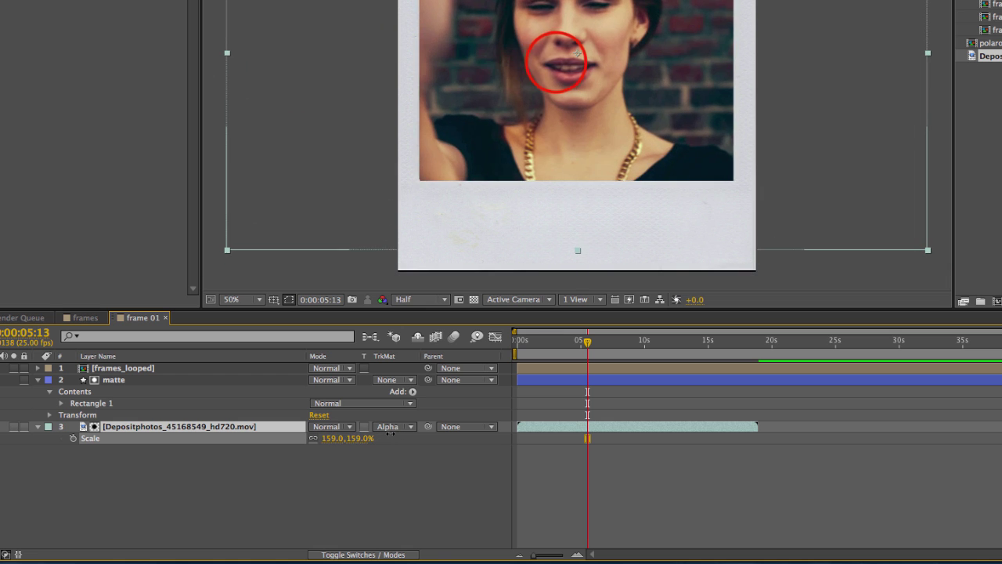
pyautogui.moveTo(557, 63); pyautogui.dragTo(578, 46)
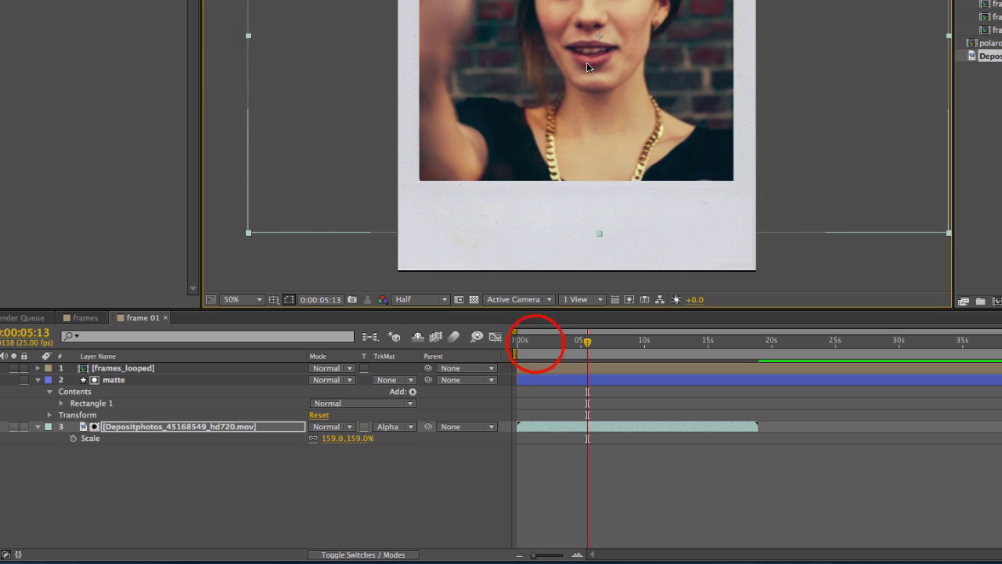
pyautogui.click(534, 349)
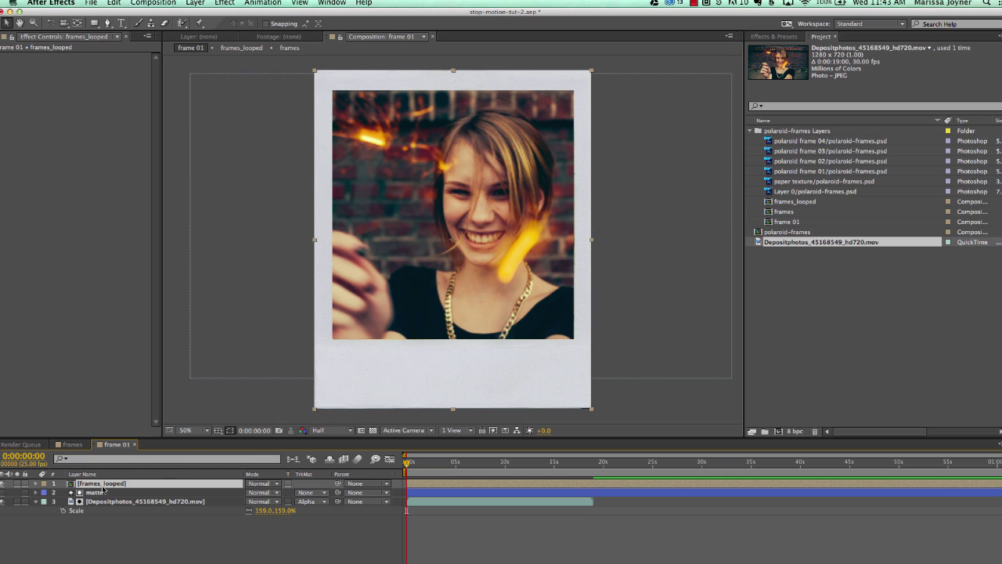
# - Add a Bevel and Emboss layer style to the frames_looped layer
pyautogui.click(101, 510)
pyautogui.rightClick(102, 483)
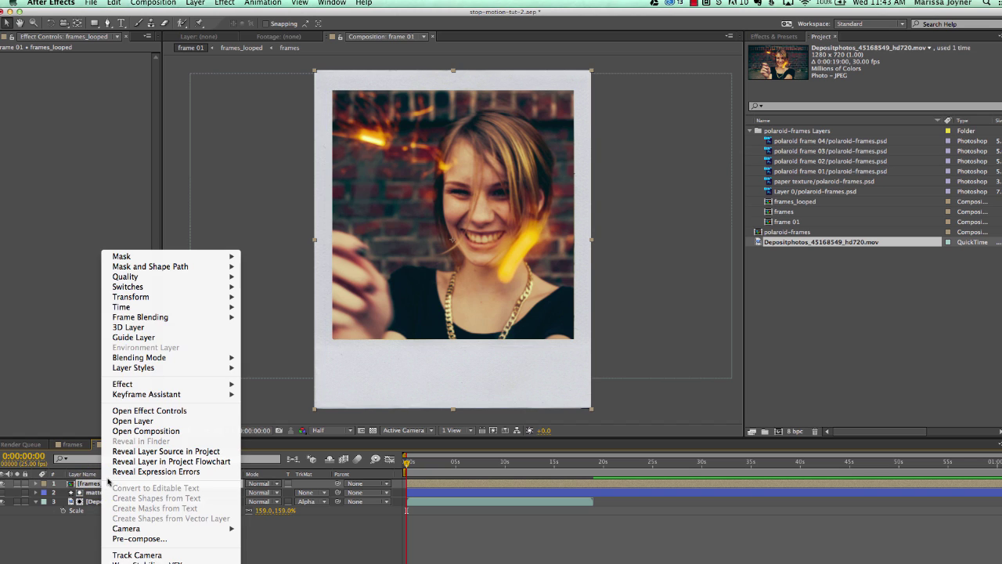
pyautogui.moveTo(182, 369)
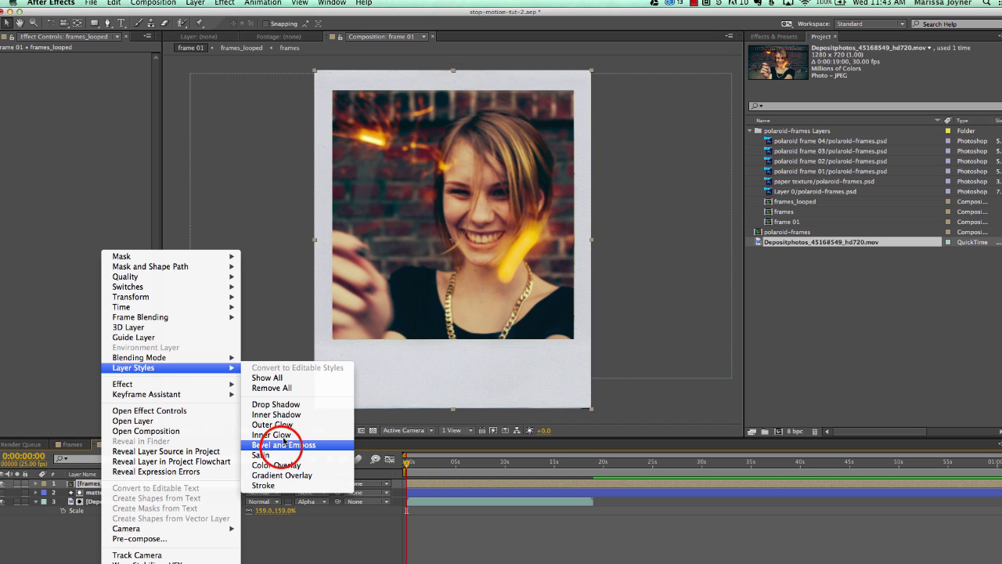
pyautogui.click(316, 445)
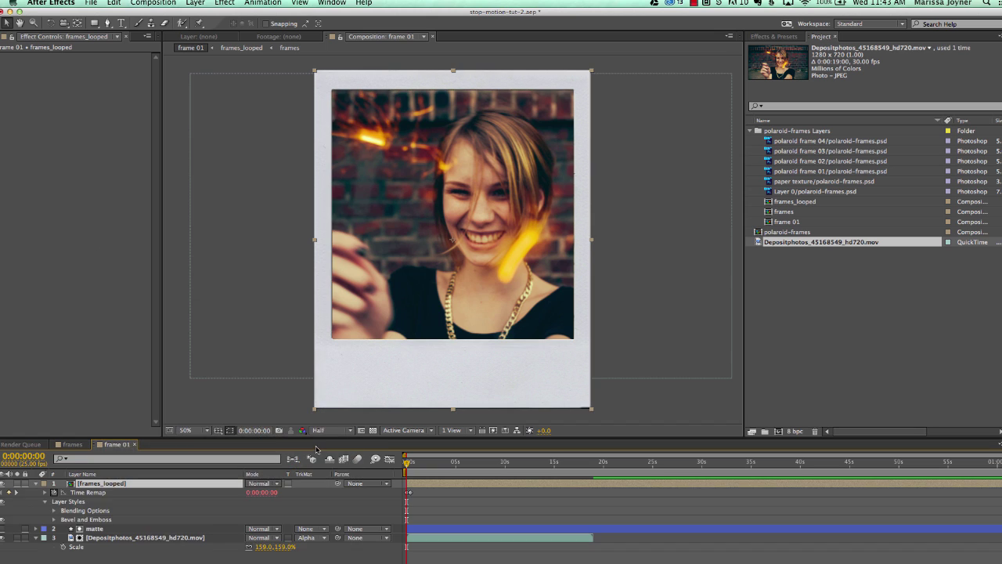
# - Set the Bevel and Emboss shadow opacity to 14% and adjust the bevel's size
pyautogui.click(54, 519)
pyautogui.scroll(-3, 47, 540)
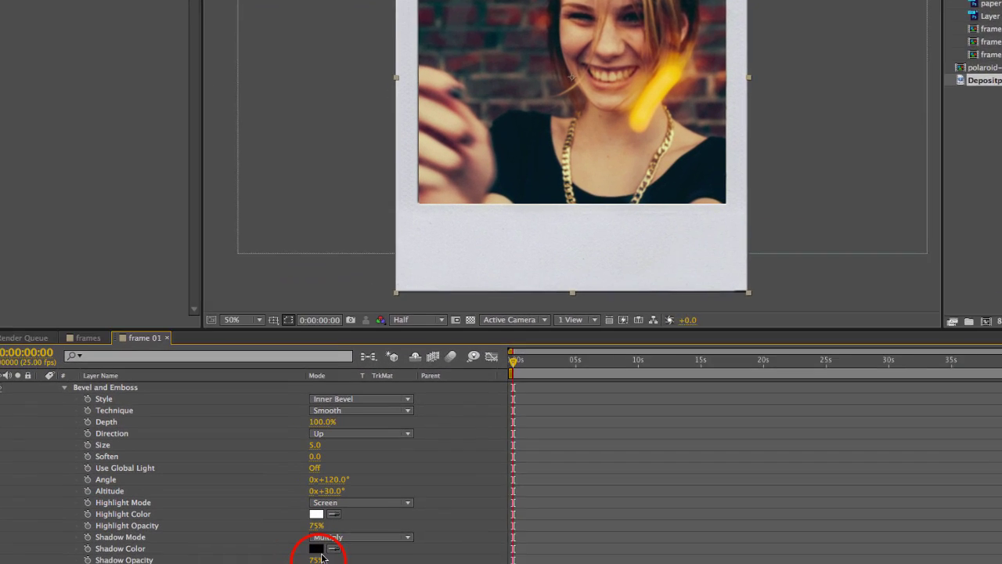
pyautogui.click(337, 545)
pyautogui.moveTo(317, 547)
pyautogui.mouseDown()
pyautogui.moveTo(324, 539)
pyautogui.moveTo(313, 542)
pyautogui.mouseUp()
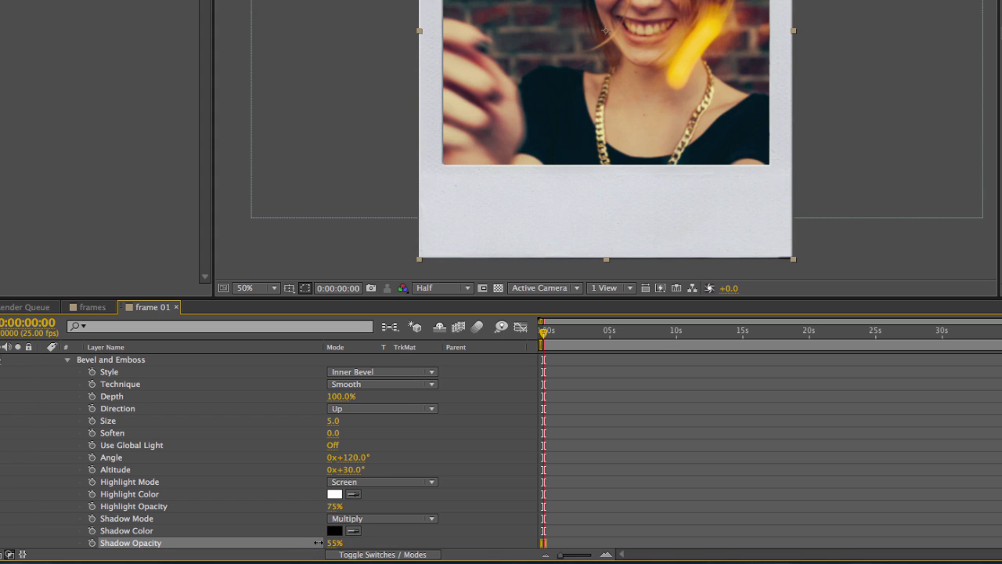
pyautogui.scroll(-2, 317, 540)
pyautogui.moveTo(335, 505); pyautogui.dragTo(304, 506)
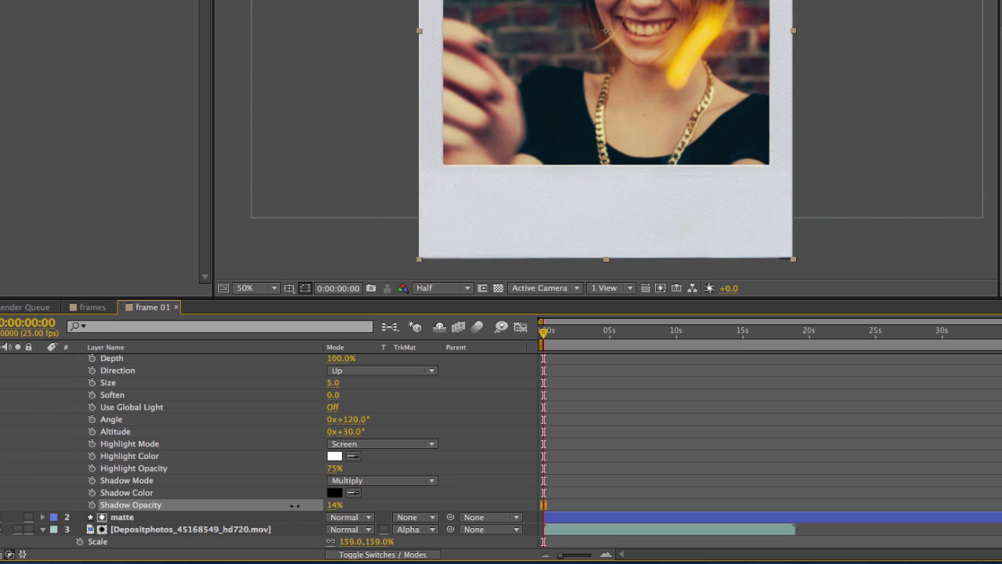
pyautogui.moveTo(336, 385)
pyautogui.mouseDown()
pyautogui.moveTo(329, 399)
pyautogui.moveTo(342, 398)
pyautogui.mouseUp()
pyautogui.click(429, 395)
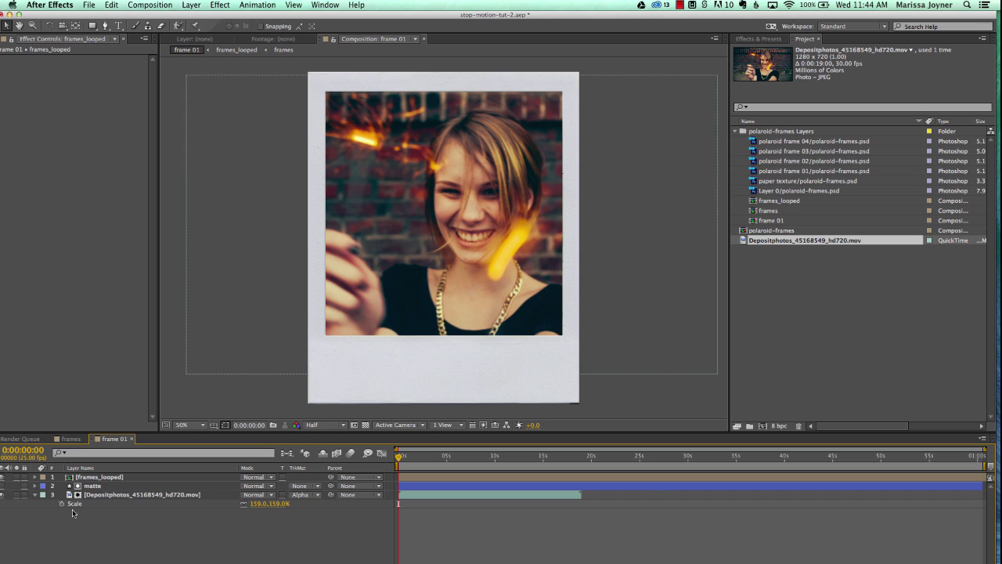
# - Add an adjustment layer above frames_looped and give it an elliptical mask filling the whole layer
pyautogui.click(191, 5)
pyautogui.moveTo(197, 19)
pyautogui.click(368, 80)
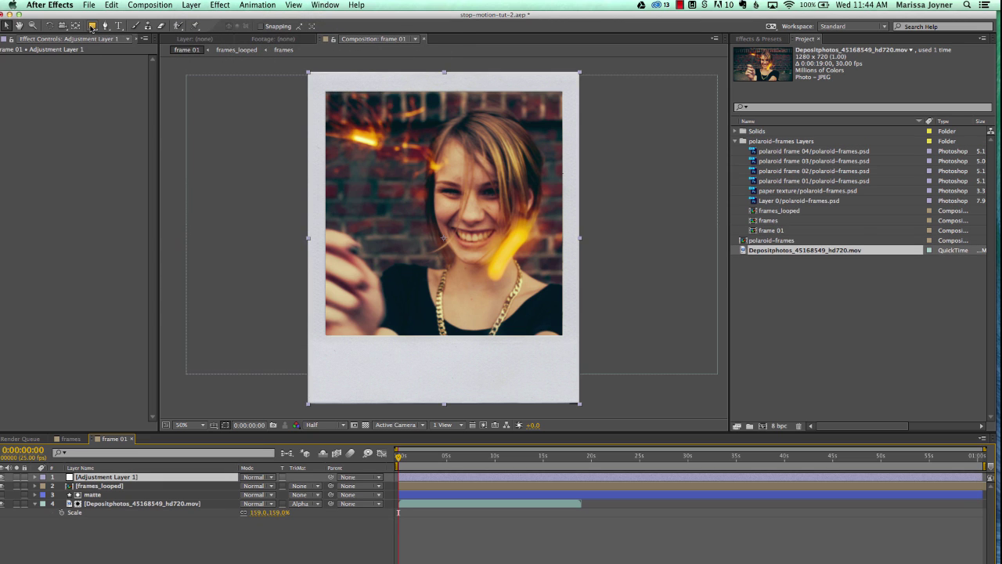
pyautogui.moveTo(92, 29); pyautogui.dragTo(117, 49)
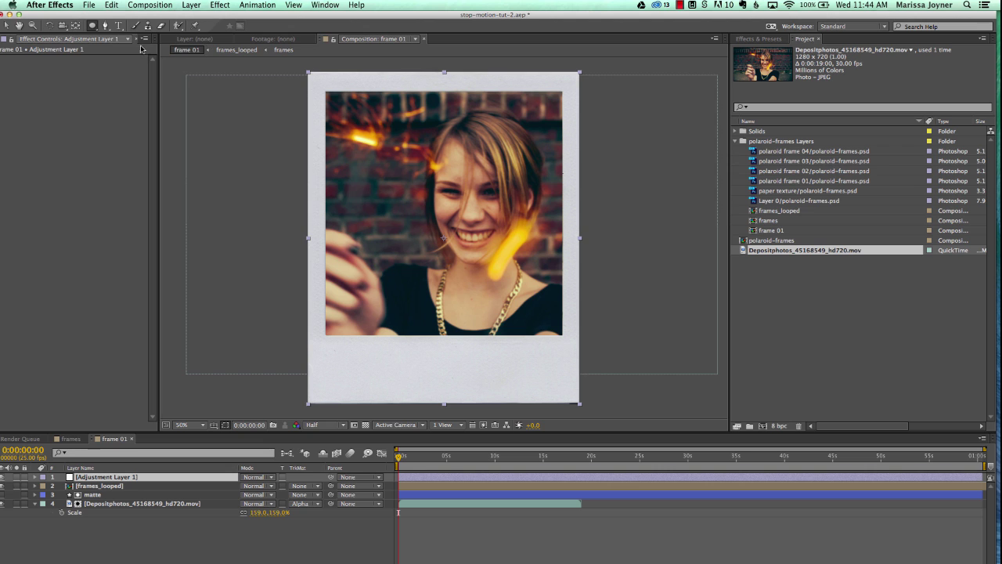
pyautogui.doubleClick(92, 26)
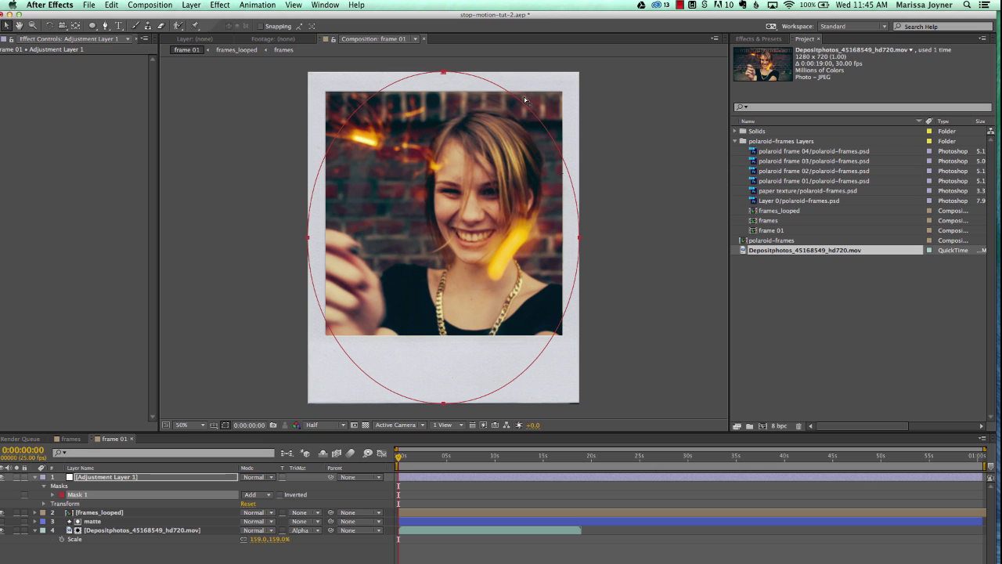
# - Resize the elliptical mask from all four sides so it sits just inside the polaroid's photo window
pyautogui.click(443, 71)
pyautogui.doubleClick(443, 72)
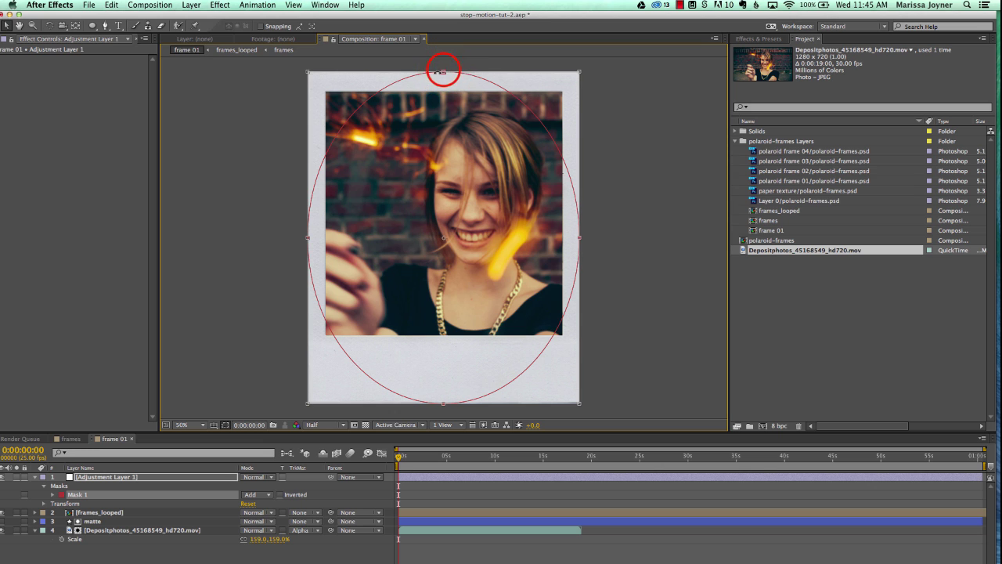
pyautogui.moveTo(443, 73); pyautogui.dragTo(444, 102)
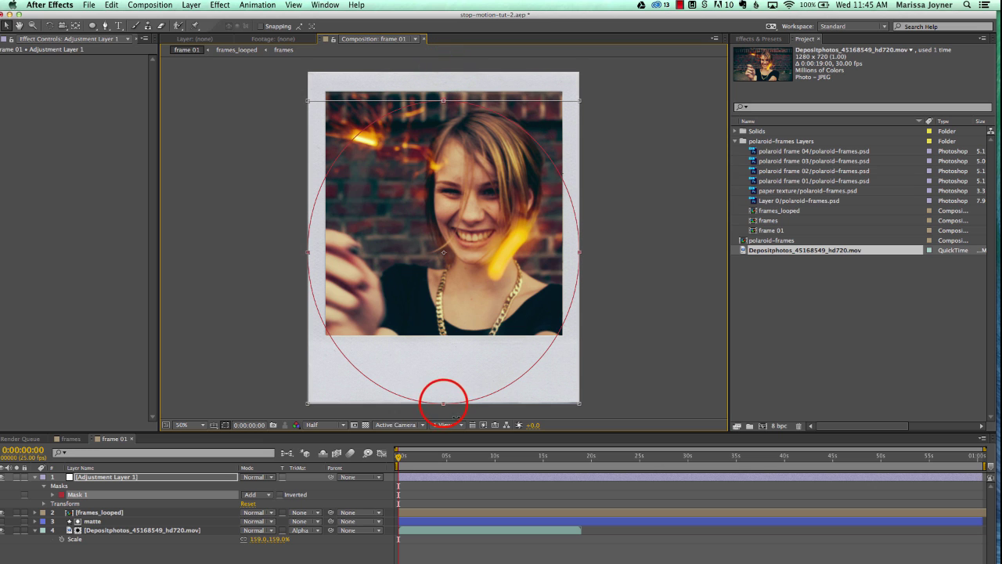
pyautogui.moveTo(443, 404); pyautogui.dragTo(443, 330)
pyautogui.moveTo(580, 212); pyautogui.dragTo(553, 217)
pyautogui.click(304, 215)
pyautogui.moveTo(306, 215); pyautogui.dragTo(335, 217)
pyautogui.click(551, 214)
pyautogui.click(520, 215)
pyautogui.click(630, 193)
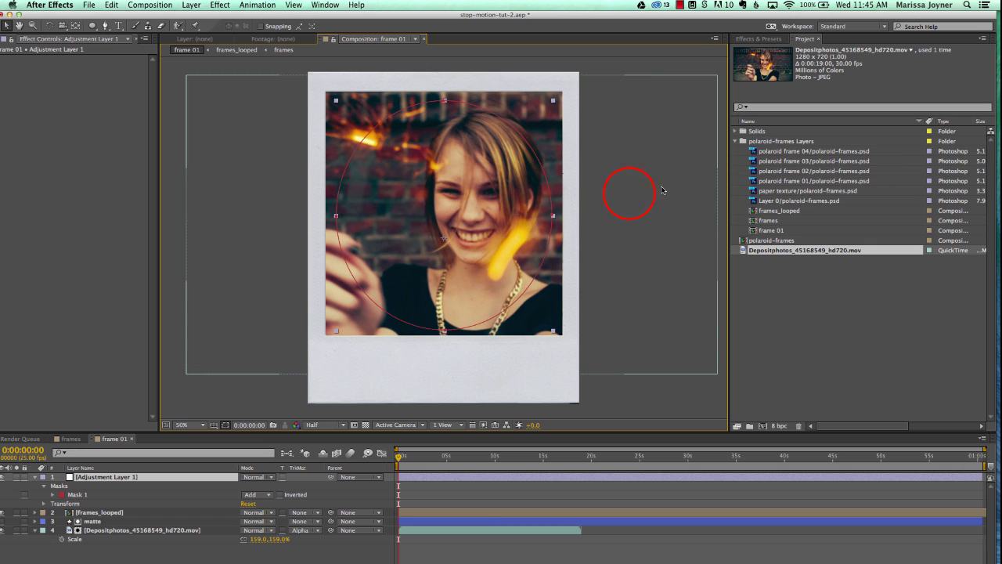
# - Apply Fast Blur to the adjustment layer with Repeat Edge Pixels enabled and a blurriness of 10
pyautogui.click(760, 40)
pyautogui.click(756, 50)
pyautogui.write('fast')
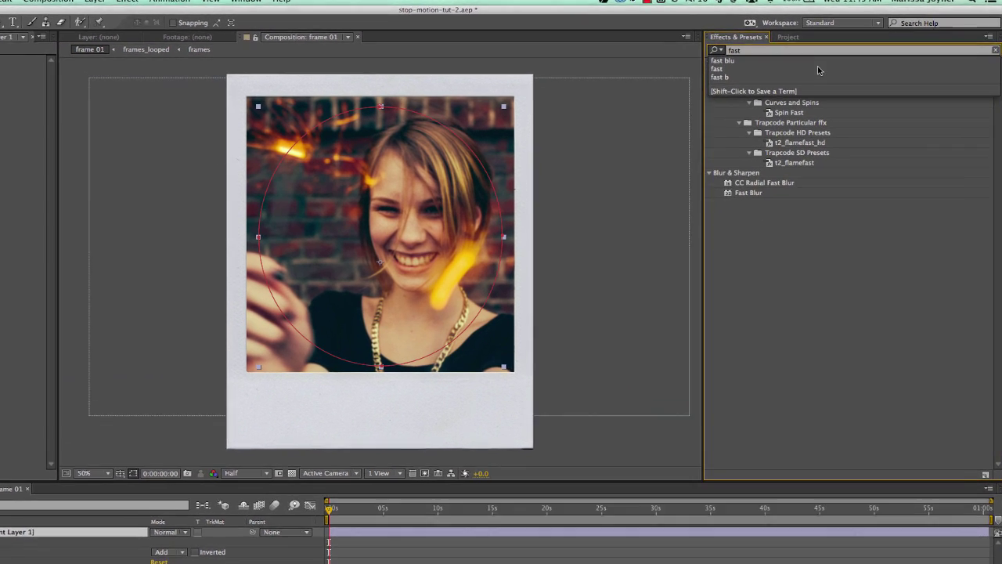
pyautogui.click(769, 176)
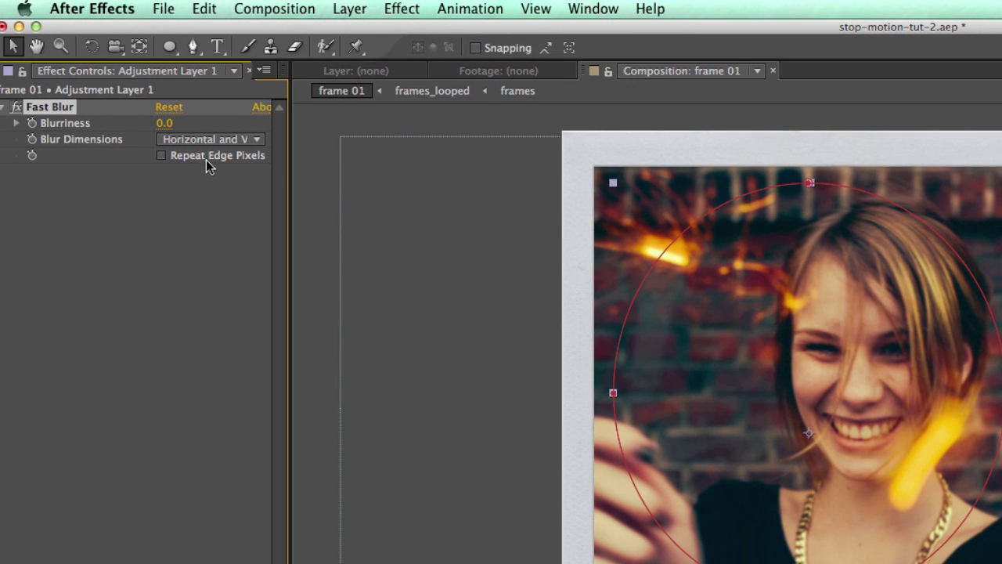
pyautogui.click(162, 156)
pyautogui.moveTo(169, 125); pyautogui.dragTo(180, 127)
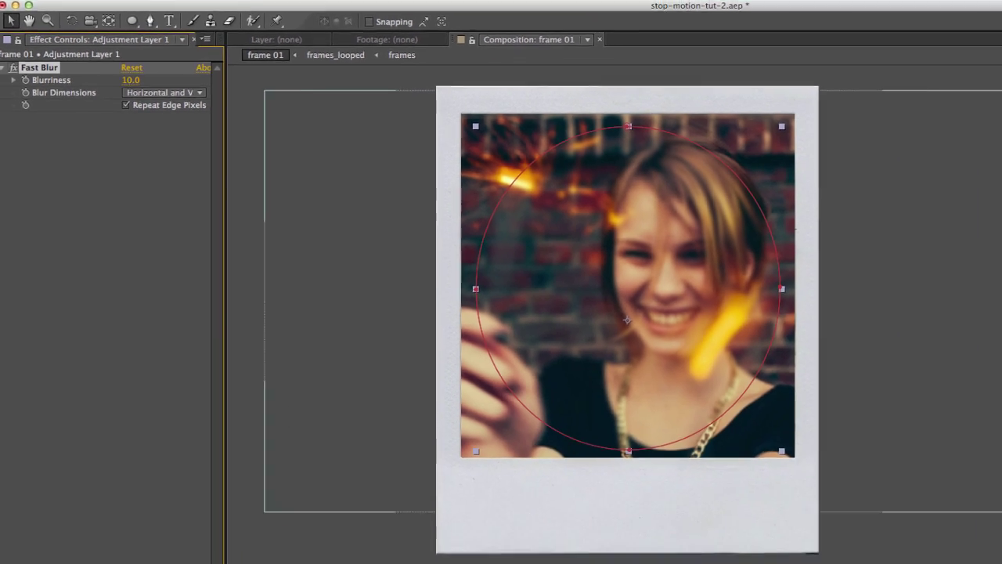
# - Set the adjustment layer's Mask 1 to Subtract and move the layer directly beneath frames_looped
pyautogui.click(85, 464)
pyautogui.click(78, 465)
pyautogui.click(78, 466)
pyautogui.click(264, 464)
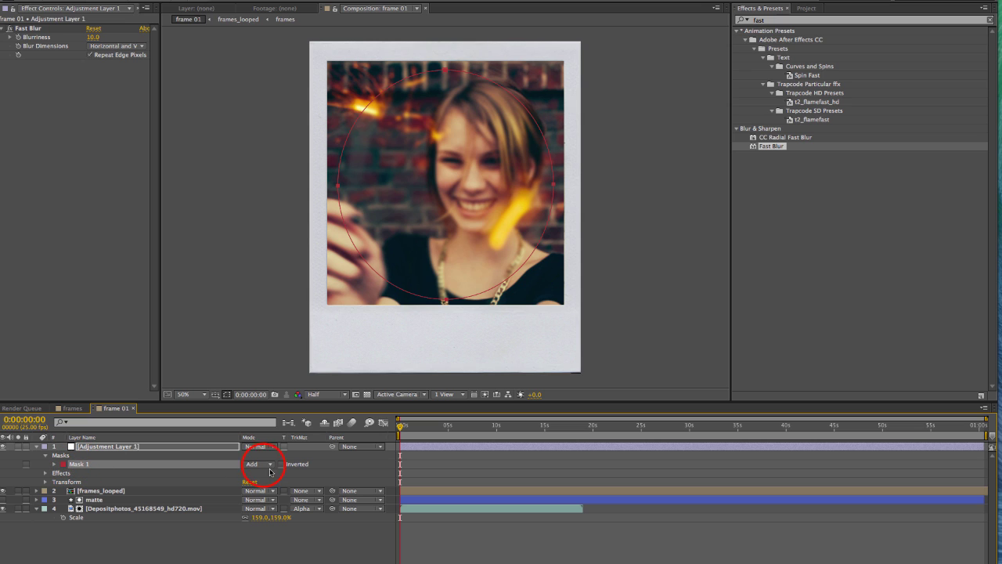
pyautogui.click(268, 493)
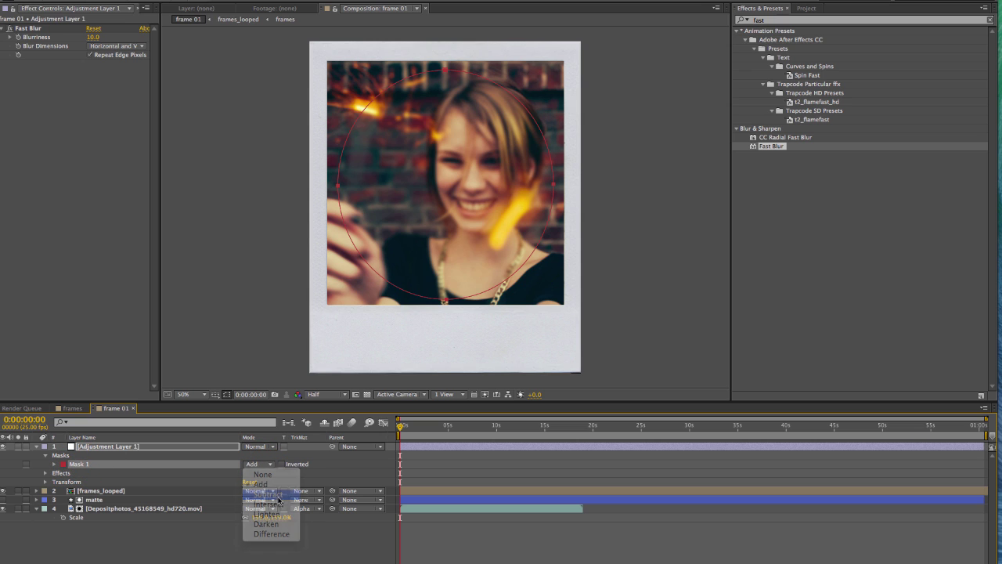
pyautogui.click(102, 446)
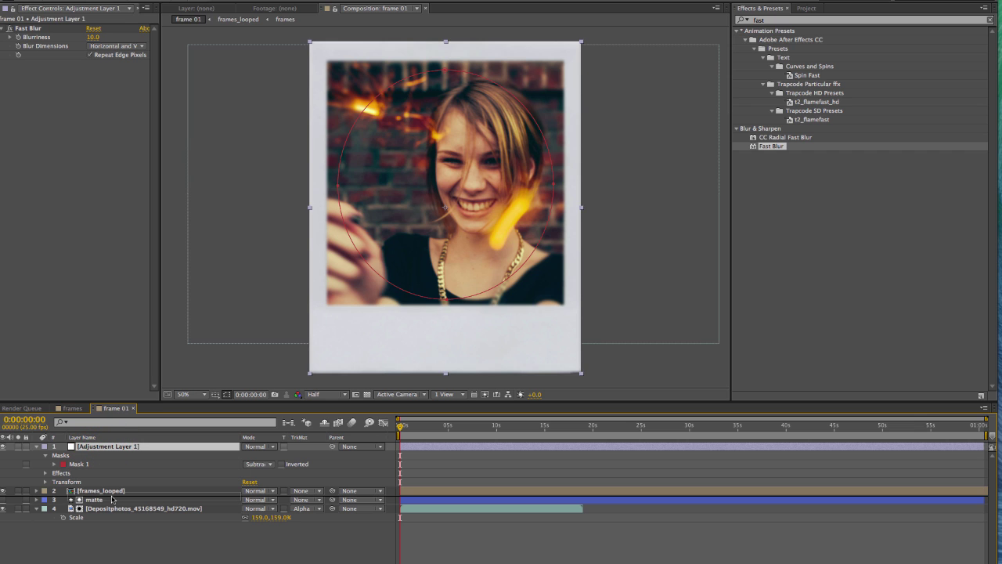
pyautogui.moveTo(112, 499); pyautogui.dragTo(114, 498)
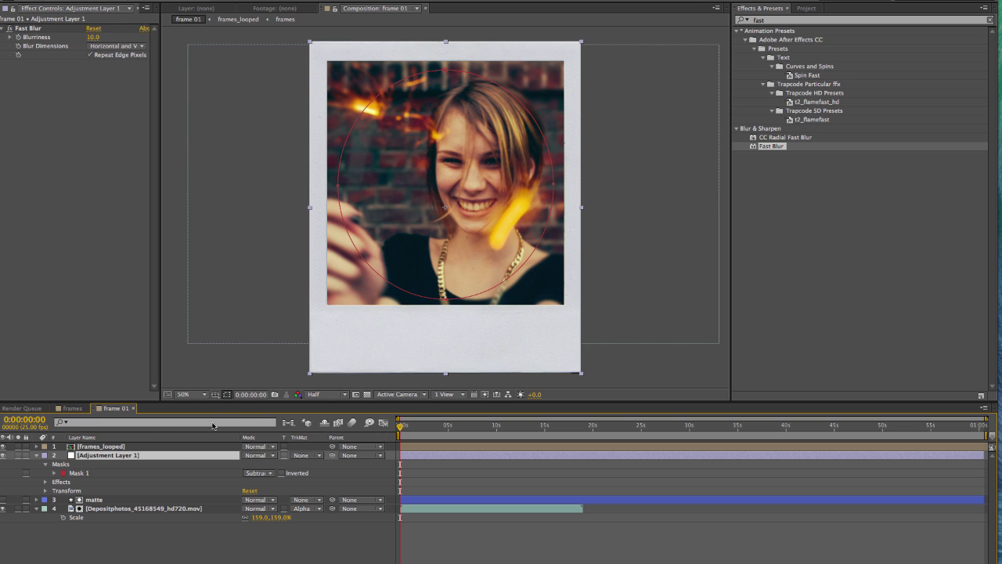
# - Set the Mask Feather of Mask 1 to 103 pixels
pyautogui.click(80, 473)
pyautogui.click(54, 473)
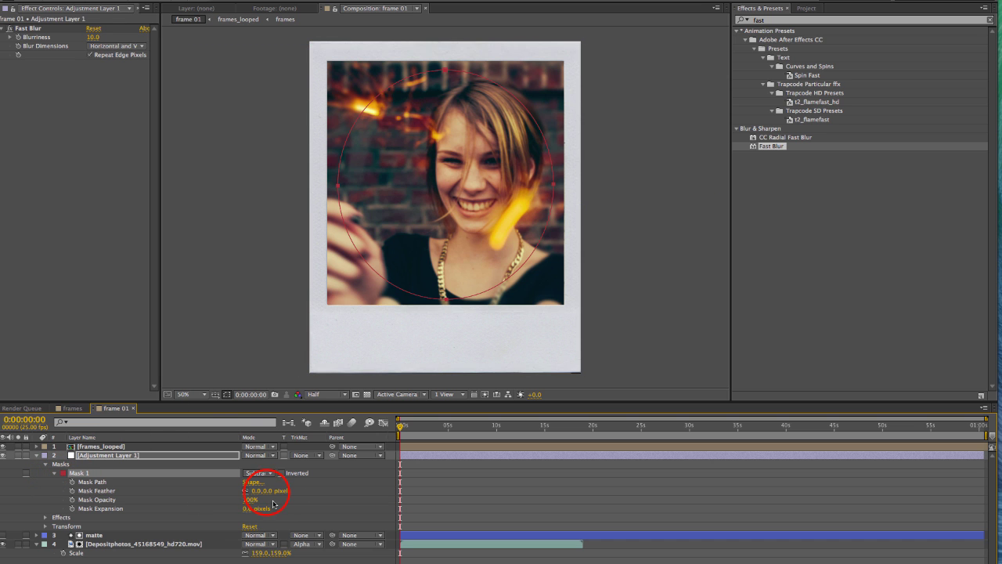
pyautogui.moveTo(267, 490); pyautogui.dragTo(274, 491)
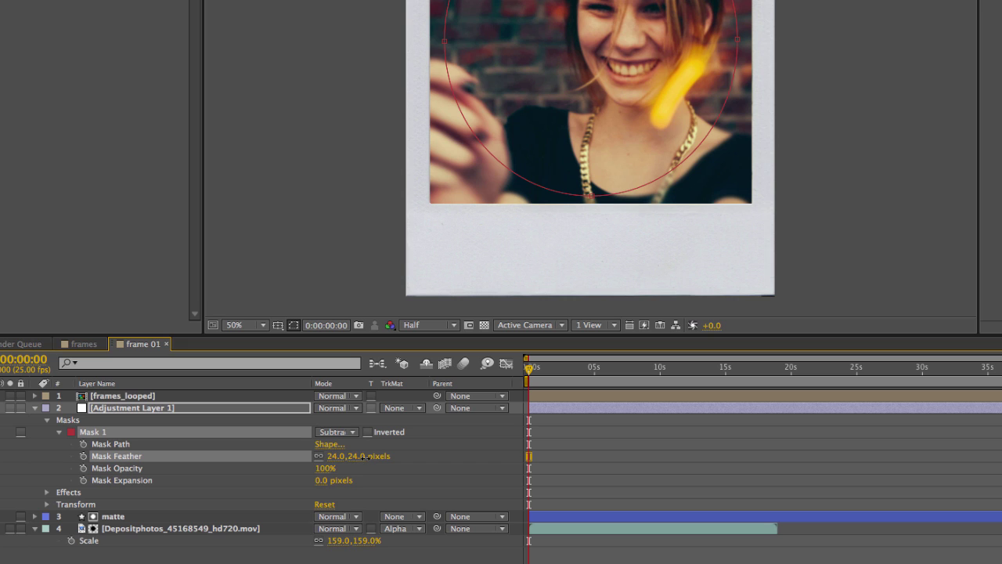
pyautogui.moveTo(423, 464); pyautogui.dragTo(501, 427)
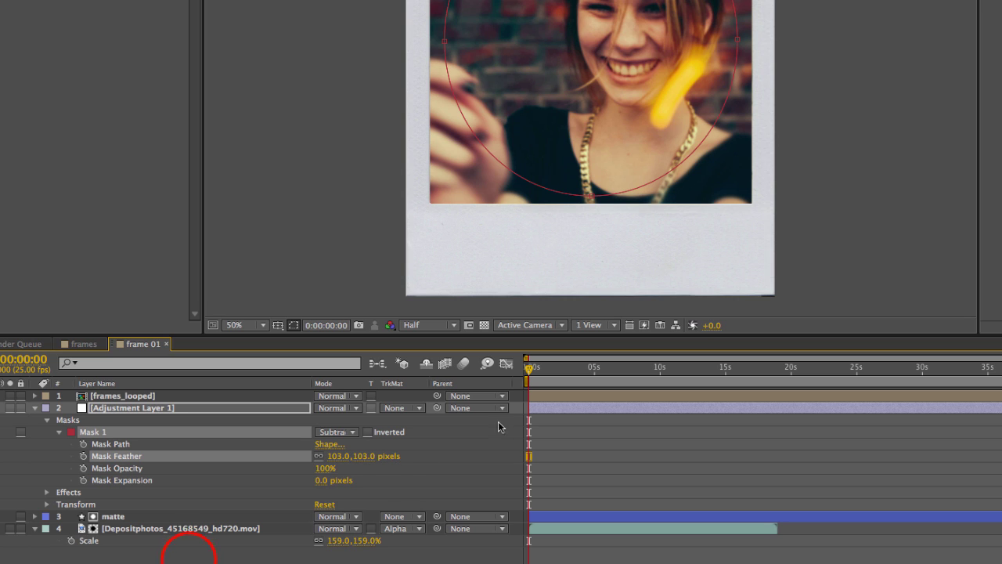
# - Apply the Brightness & Contrast effect to Adjustment Layer 1
pyautogui.click(188, 559)
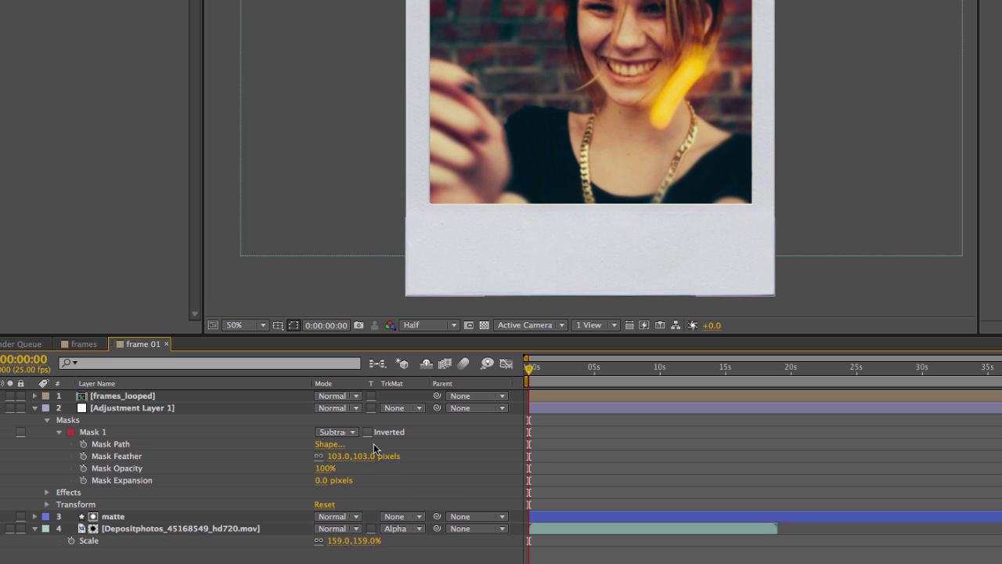
pyautogui.click(110, 407)
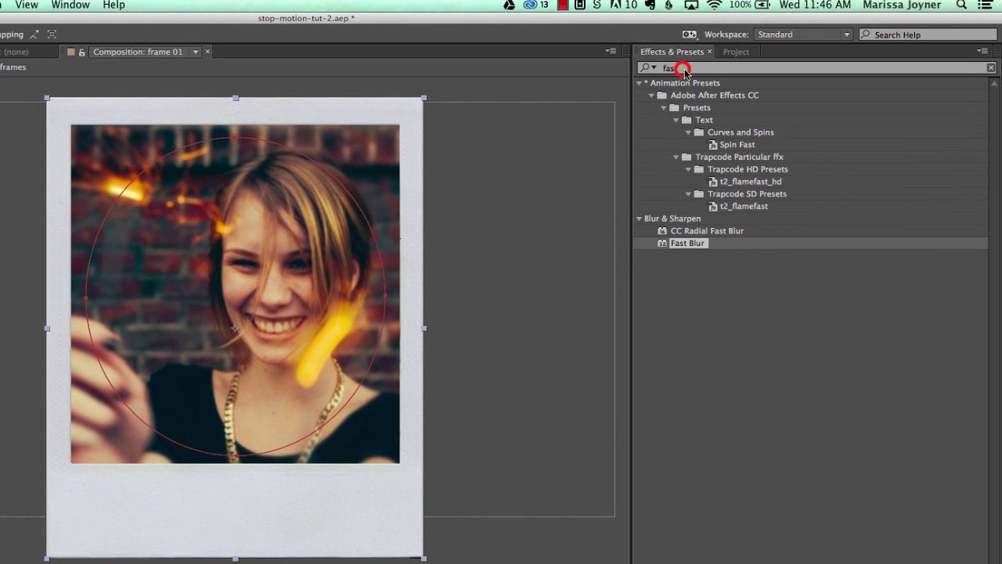
pyautogui.moveTo(682, 69); pyautogui.dragTo(647, 68)
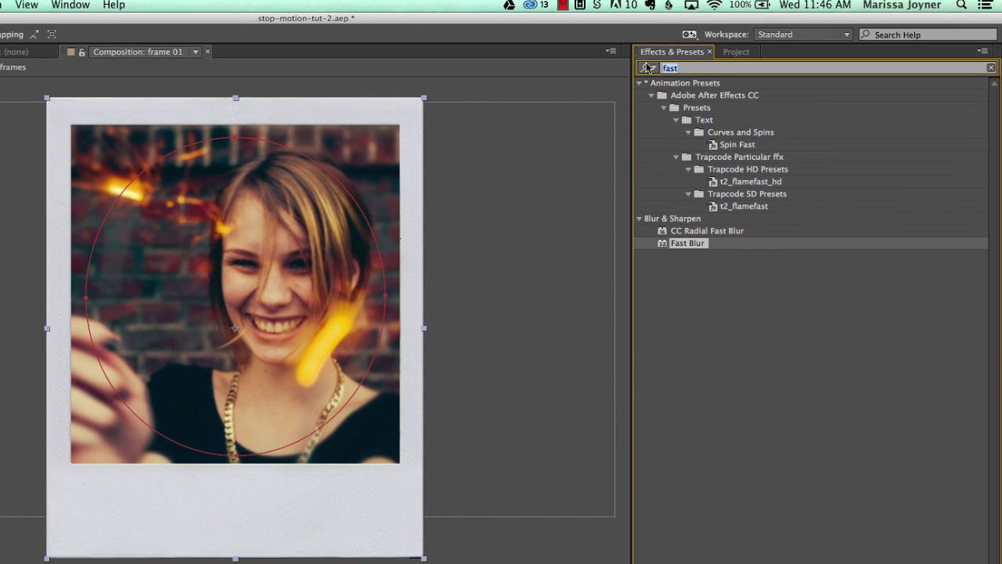
pyautogui.write('bright')
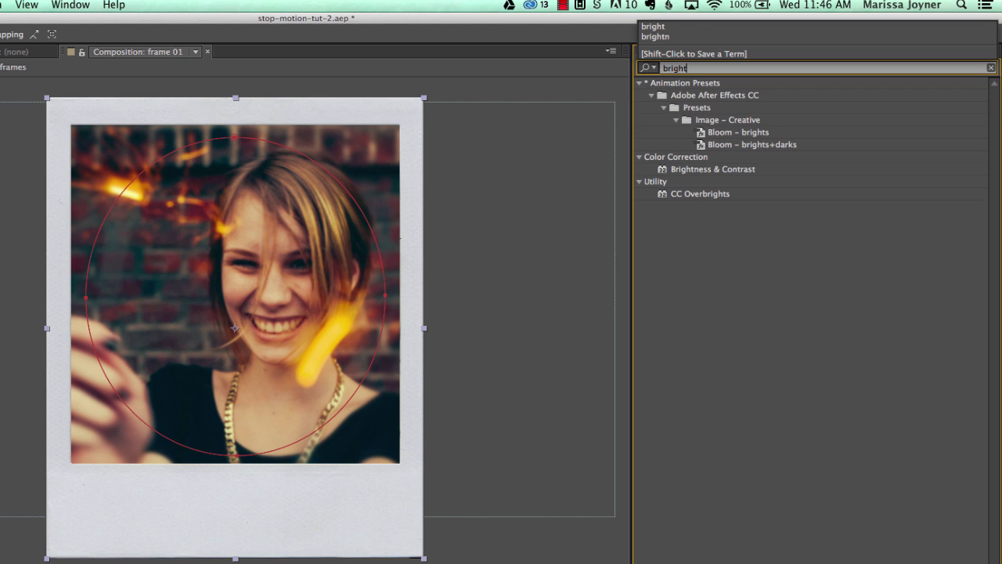
pyautogui.click(714, 169)
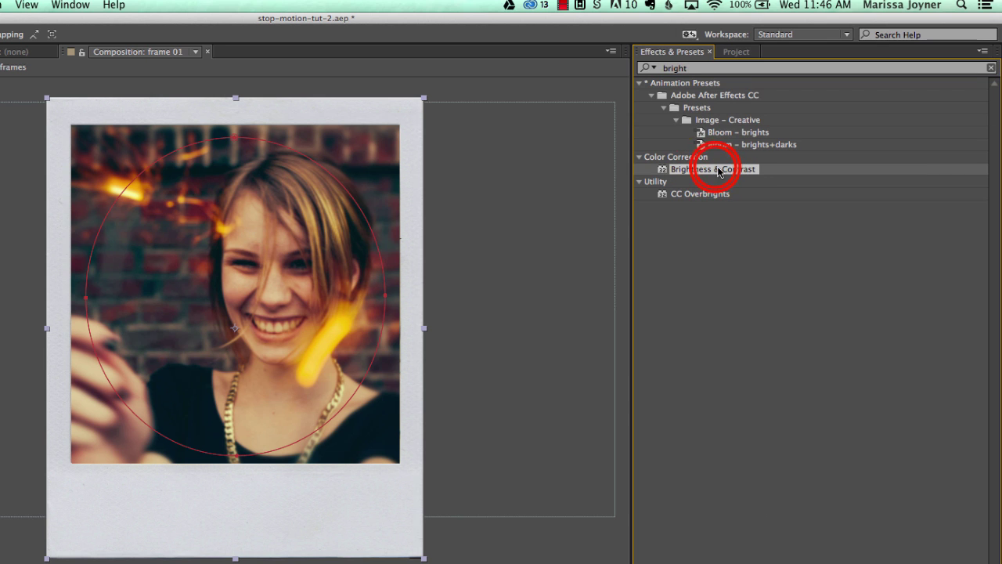
pyautogui.doubleClick(716, 169)
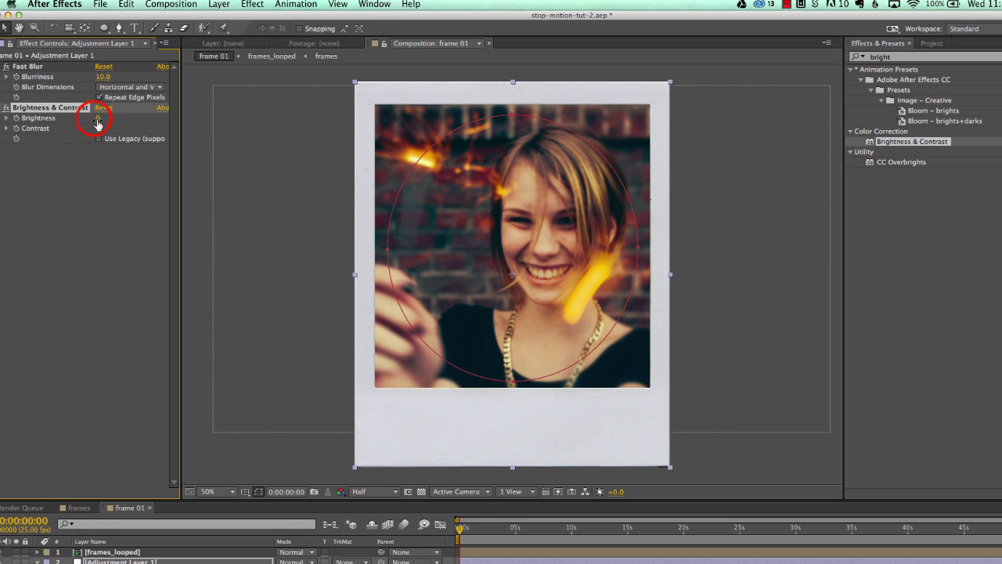
# - Darken the photo edges by setting the adjustment layer's Brightness to -38
pyautogui.click(97, 119)
pyautogui.moveTo(98, 119); pyautogui.dragTo(77, 119)
pyautogui.click(361, 561)
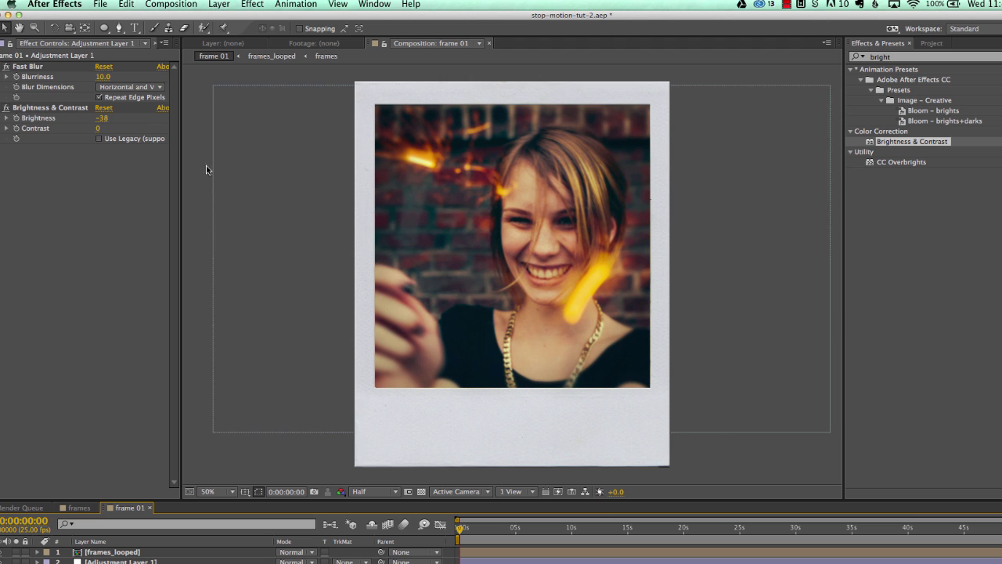
# - Create a second adjustment layer directly beneath frames_looped and apply the color correction effect Exposure to it
pyautogui.moveTo(225, 18)
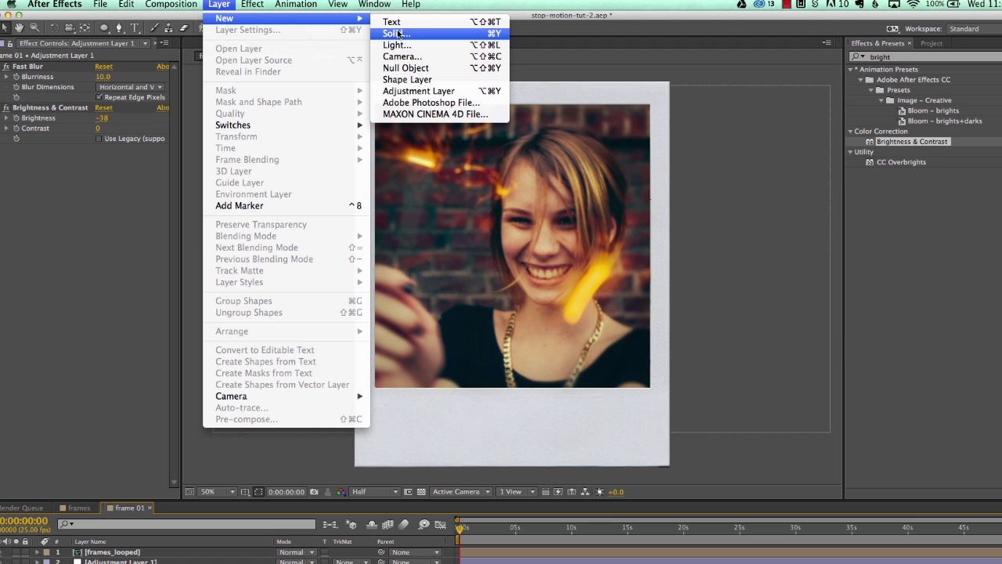
pyautogui.click(402, 90)
pyautogui.moveTo(115, 551); pyautogui.dragTo(115, 563)
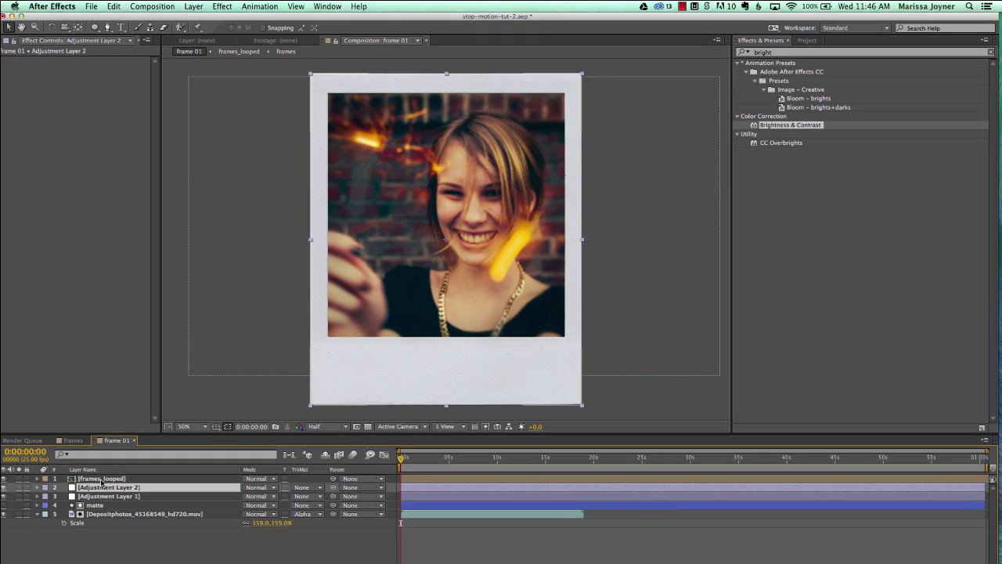
pyautogui.click(777, 53)
pyautogui.click(756, 53)
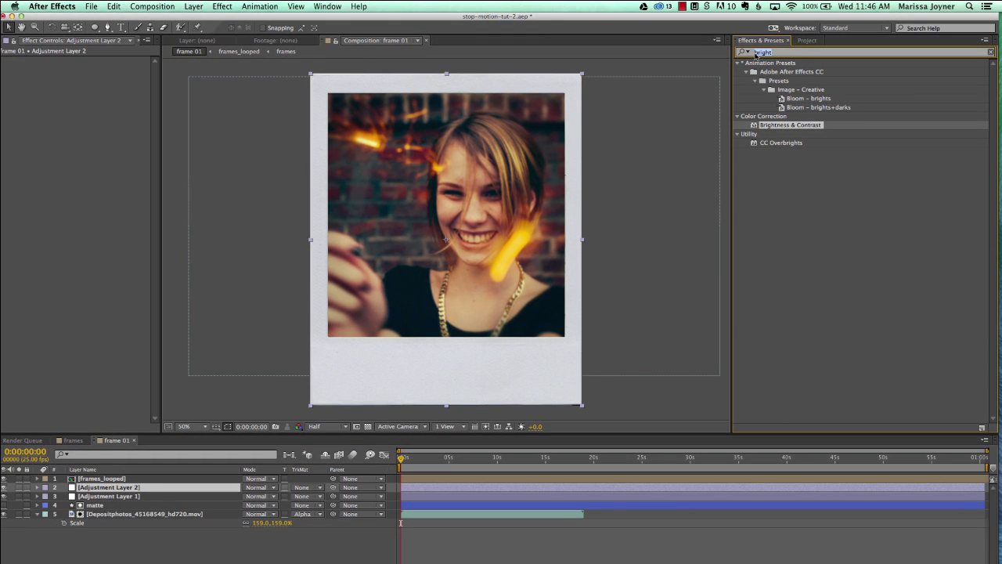
pyautogui.write('expo')
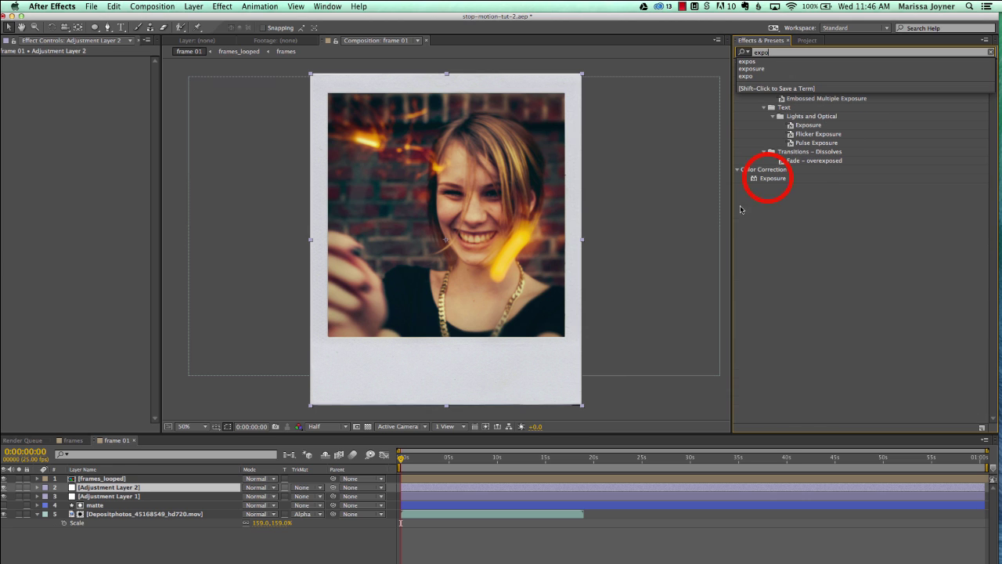
pyautogui.doubleClick(773, 179)
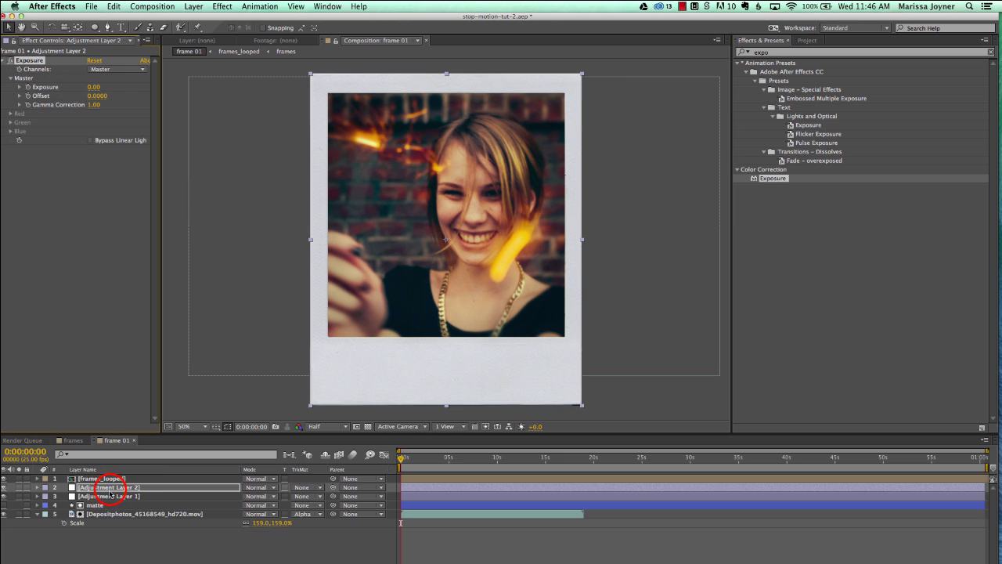
# - Add the expression wiggle(3,.5) to the master Exposure property of Adjustment Layer 2
pyautogui.click(133, 487)
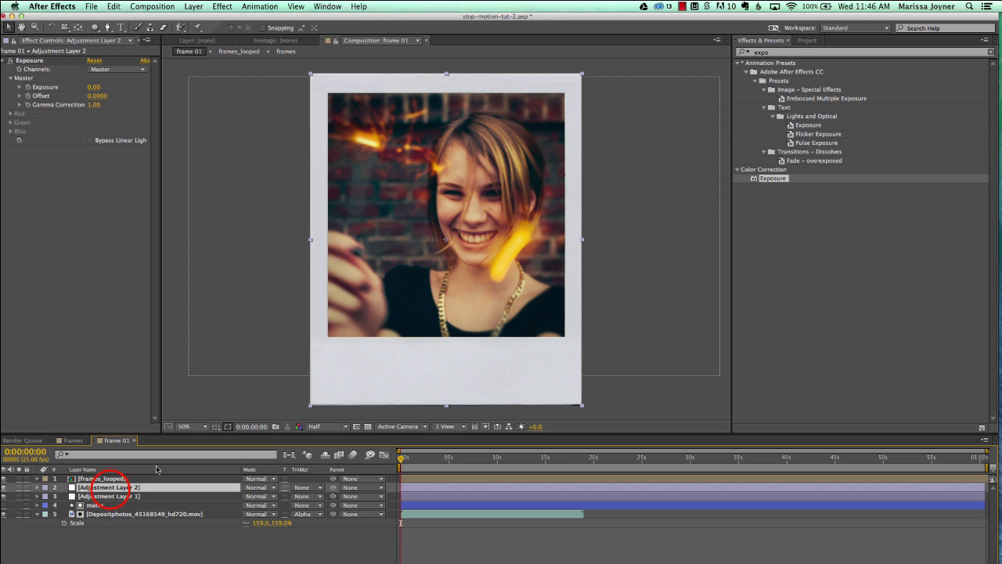
pyautogui.keyDown('alt'); pyautogui.click(28, 90); pyautogui.keyUp('alt')
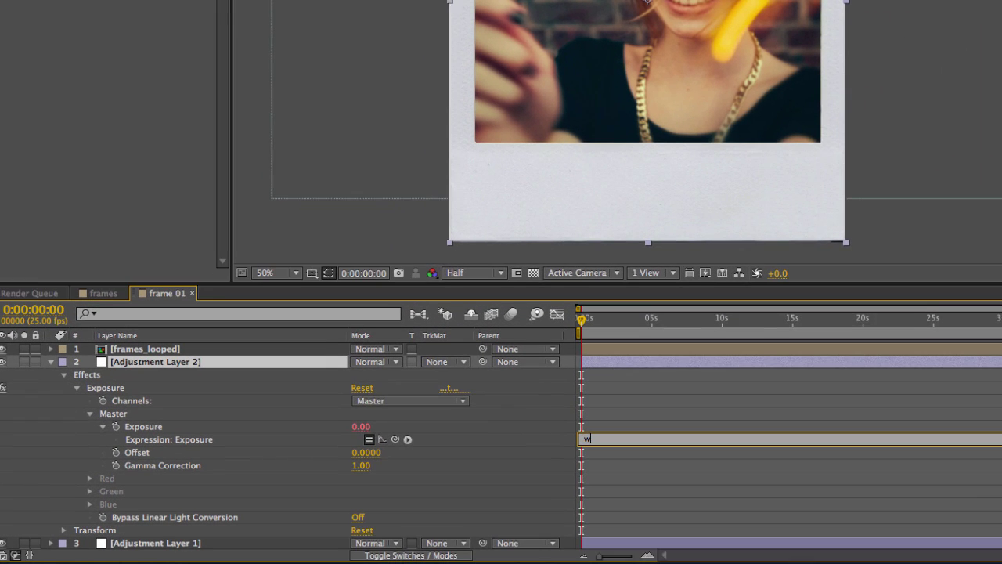
pyautogui.write('wiggle(3,.5')
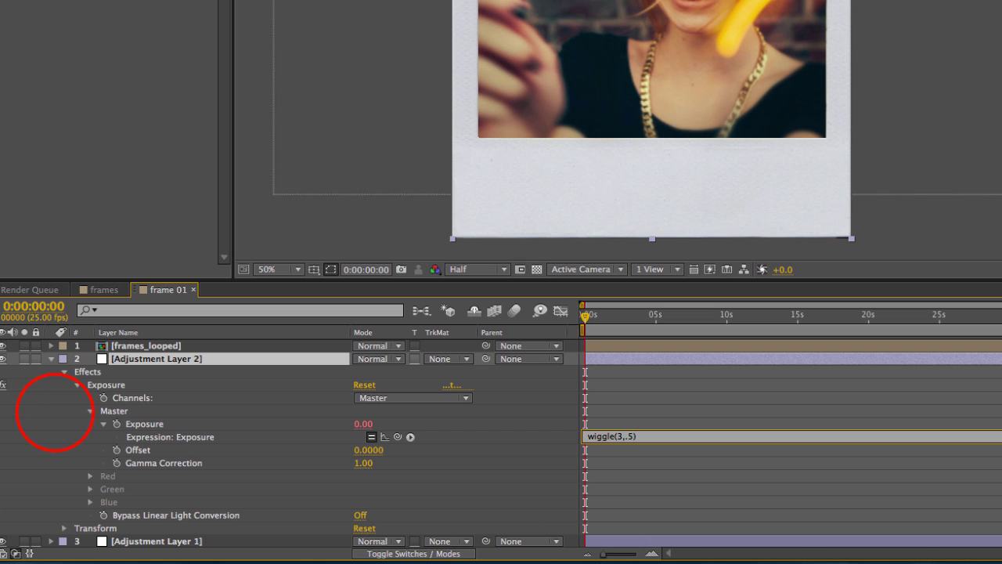
pyautogui.click(54, 413)
# - End the work area at 0:00:05:12 and preview the exposure flicker in frame 01
pyautogui.click(589, 315)
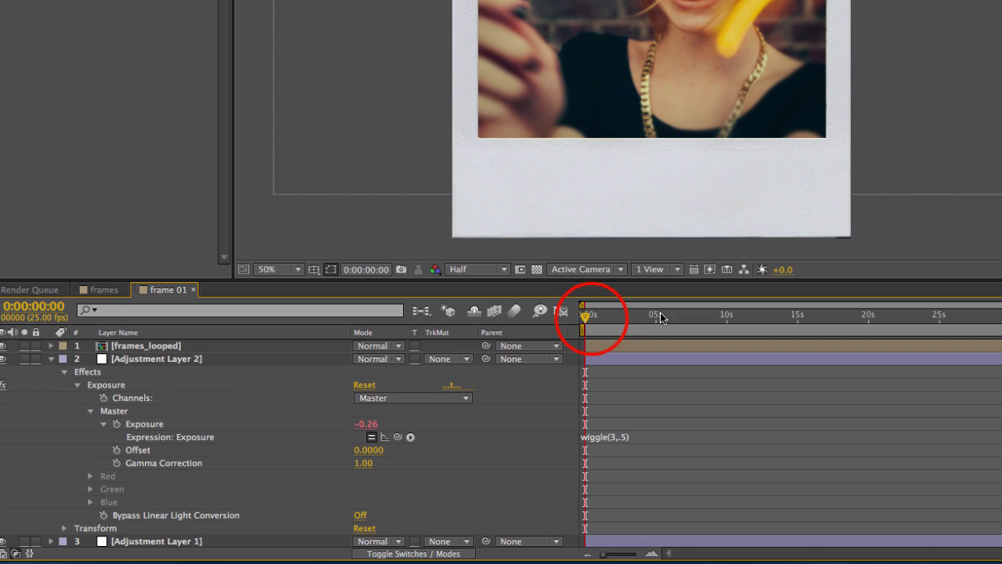
pyautogui.moveTo(585, 317); pyautogui.dragTo(664, 324)
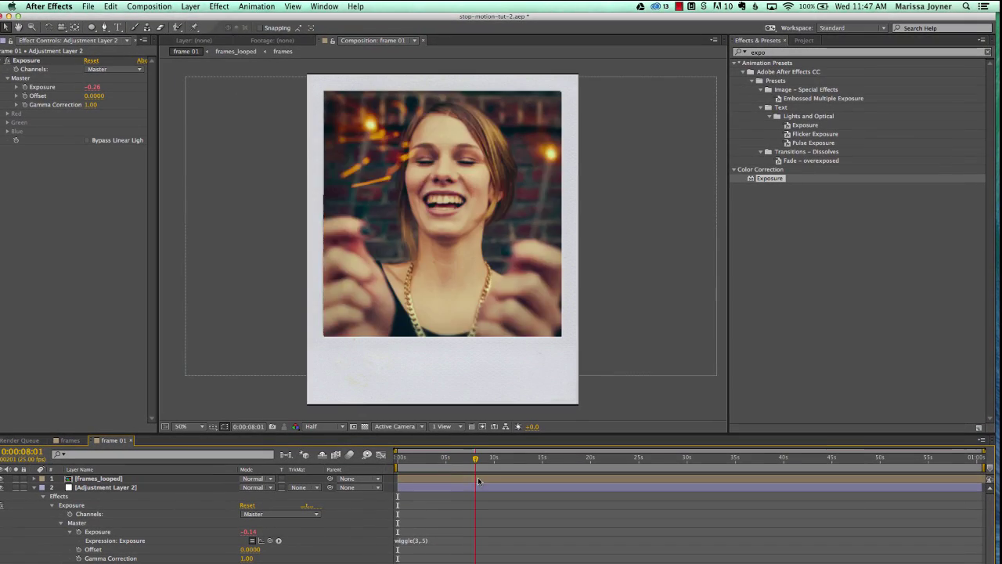
pyautogui.press('space')
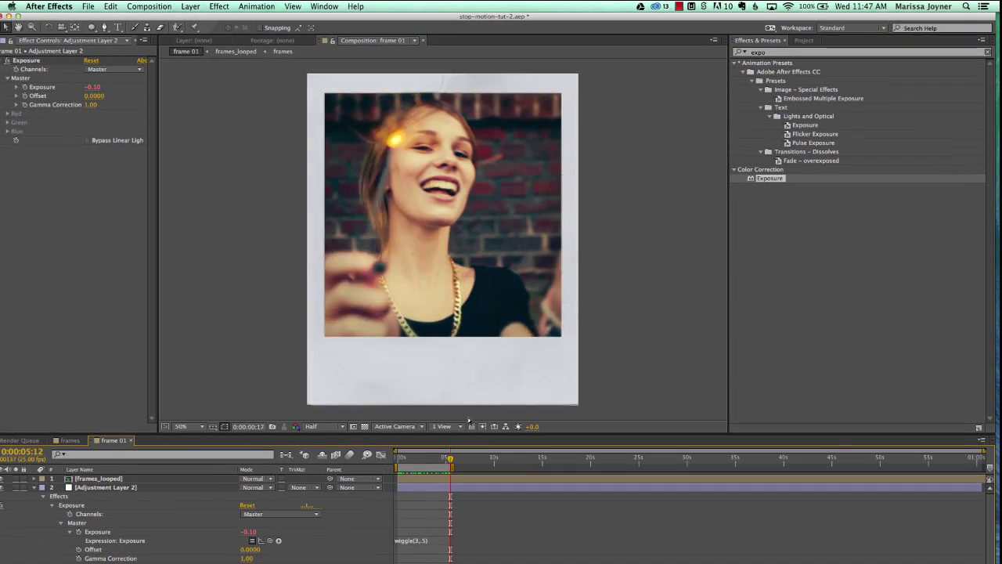
# - Collapse the expanded properties of Adjustment Layer 2 and the footage layer
pyautogui.click(30, 489)
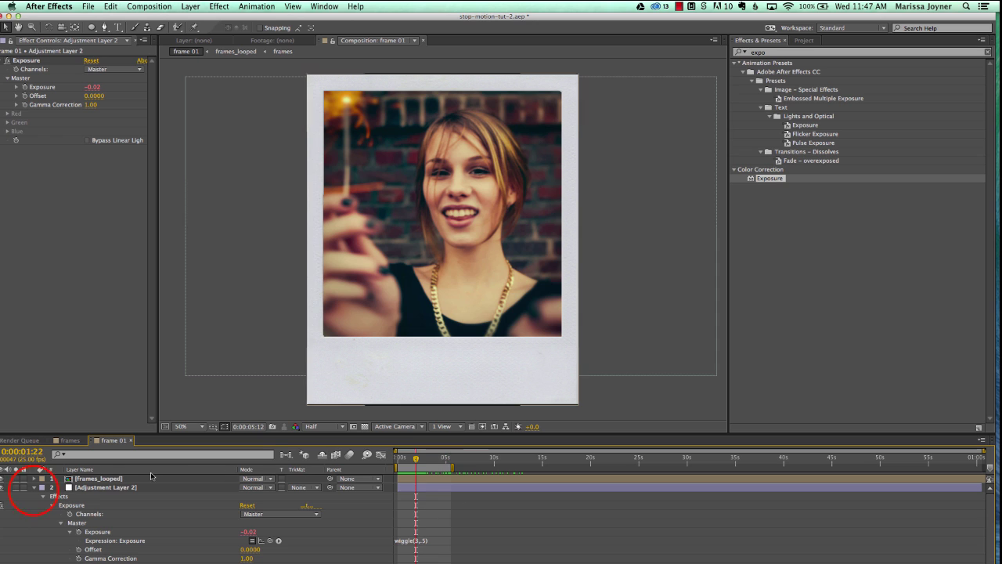
pyautogui.click(33, 487)
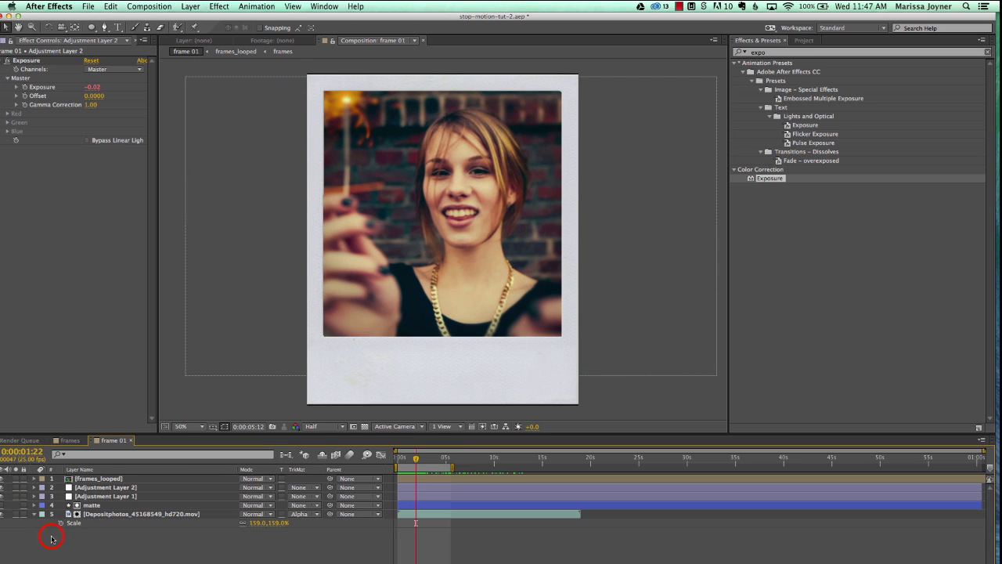
pyautogui.click(85, 543)
pyautogui.click(34, 515)
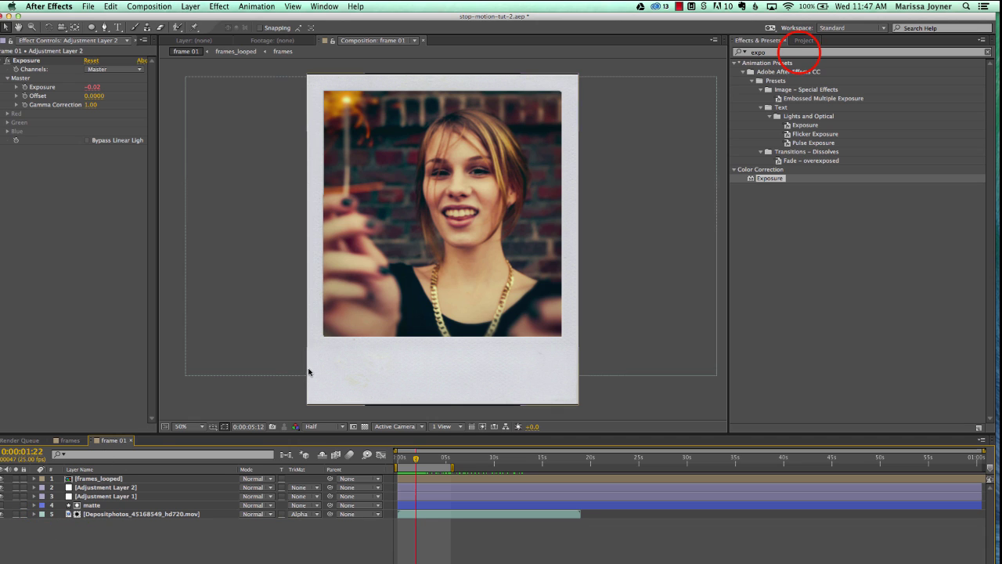
# - Duplicate the frame 01 composition twice to make frame 02 and frame 03
pyautogui.click(805, 40)
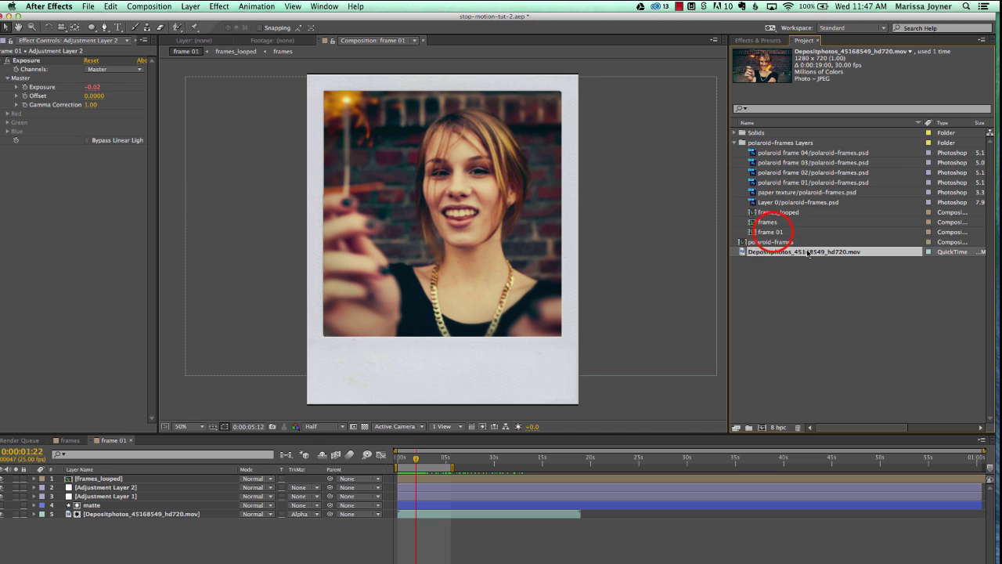
pyautogui.click(772, 232)
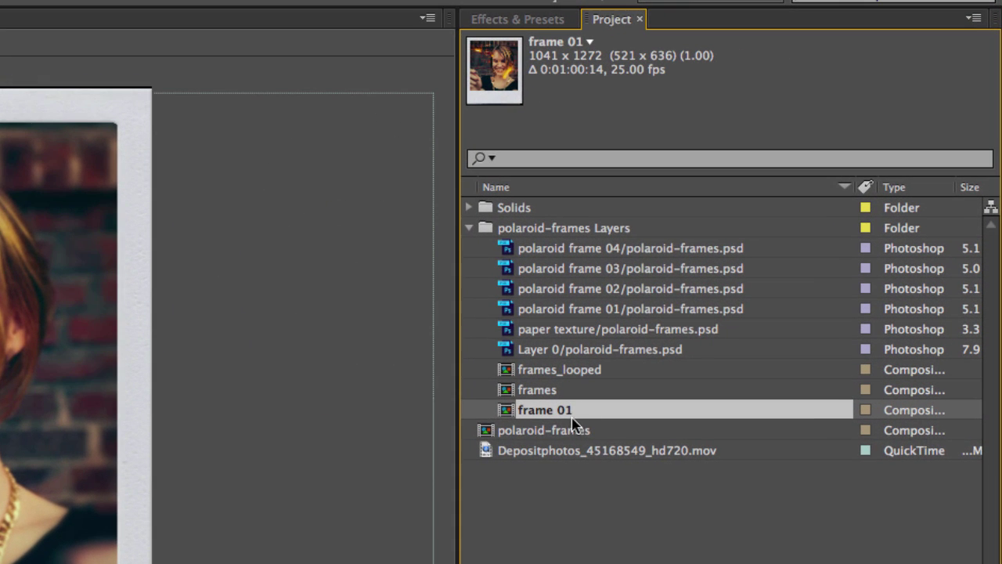
pyautogui.press('super+d')
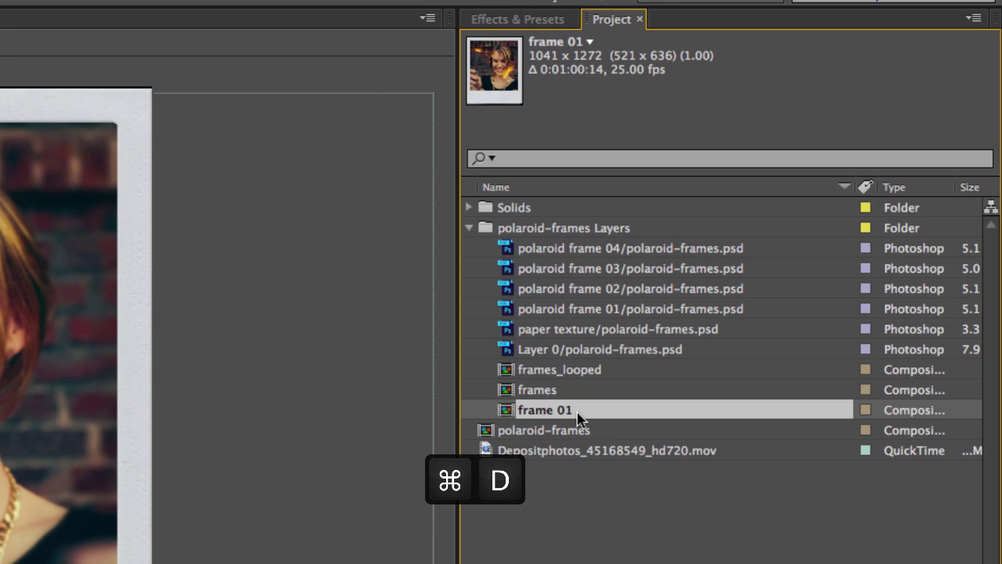
pyautogui.press('super+d')
pyautogui.press('super+d')
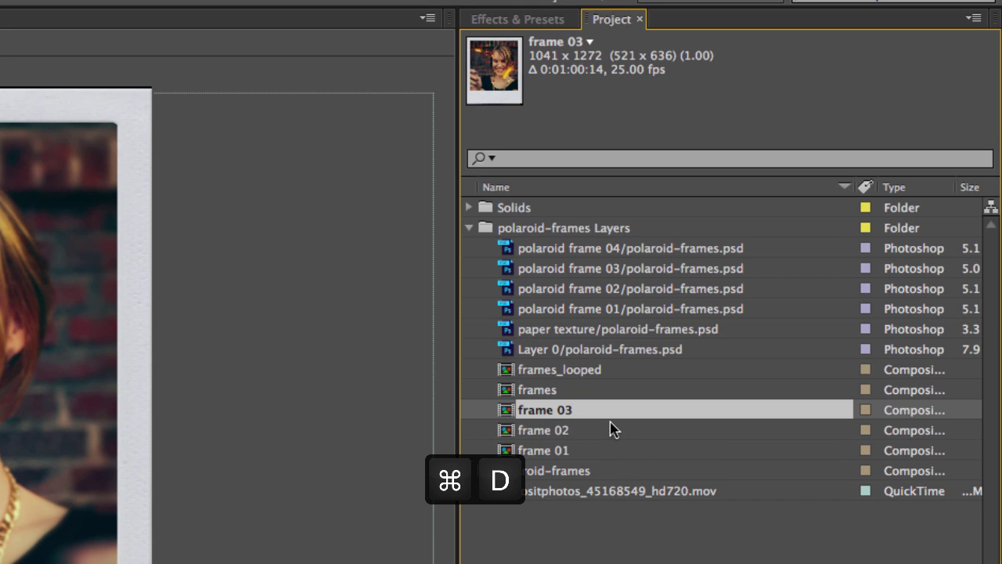
# - Open frame 02 and shift its footage layer to the right until the hand holding the sparkler fills the photo window
pyautogui.click(540, 430)
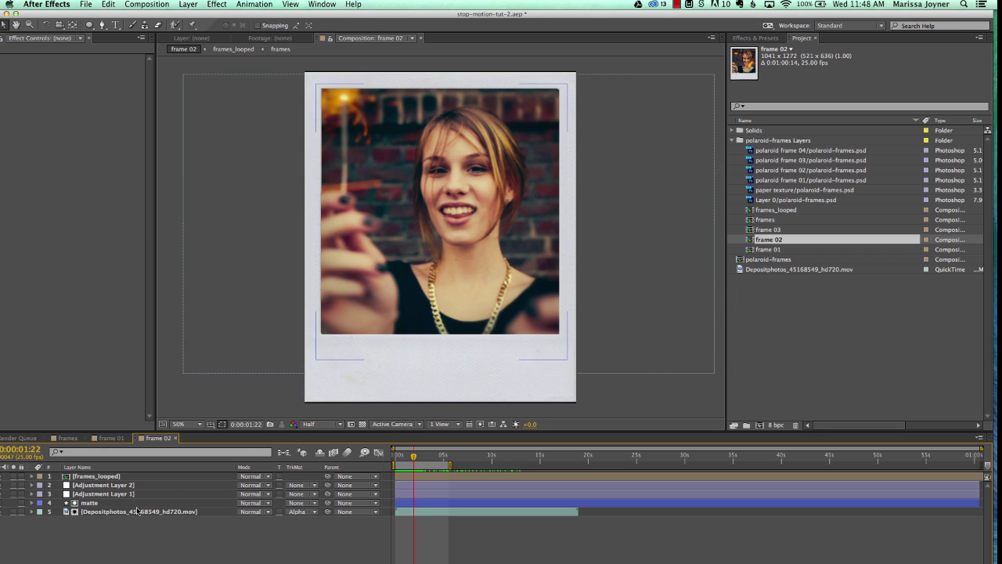
pyautogui.click(110, 512)
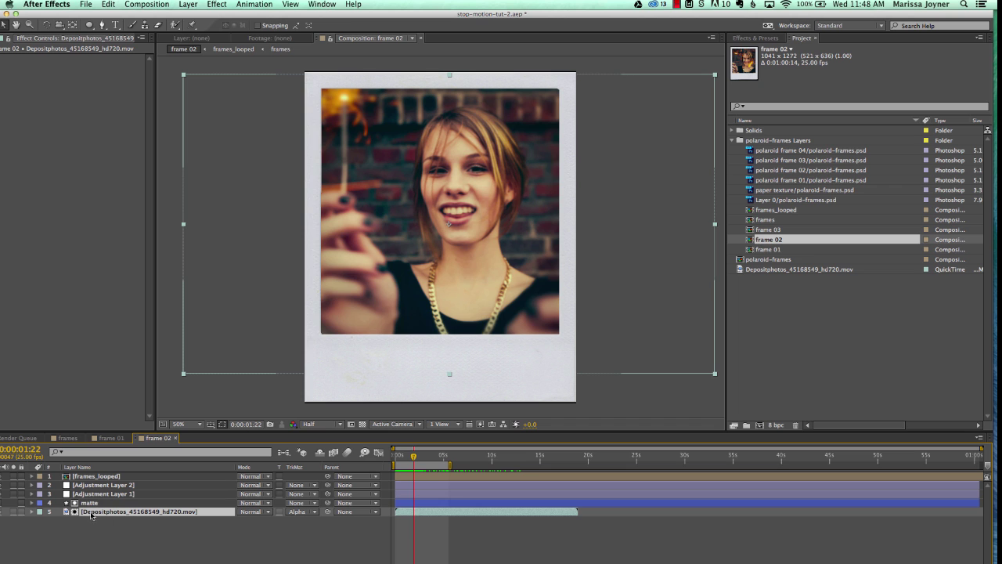
pyautogui.moveTo(245, 201); pyautogui.dragTo(371, 198)
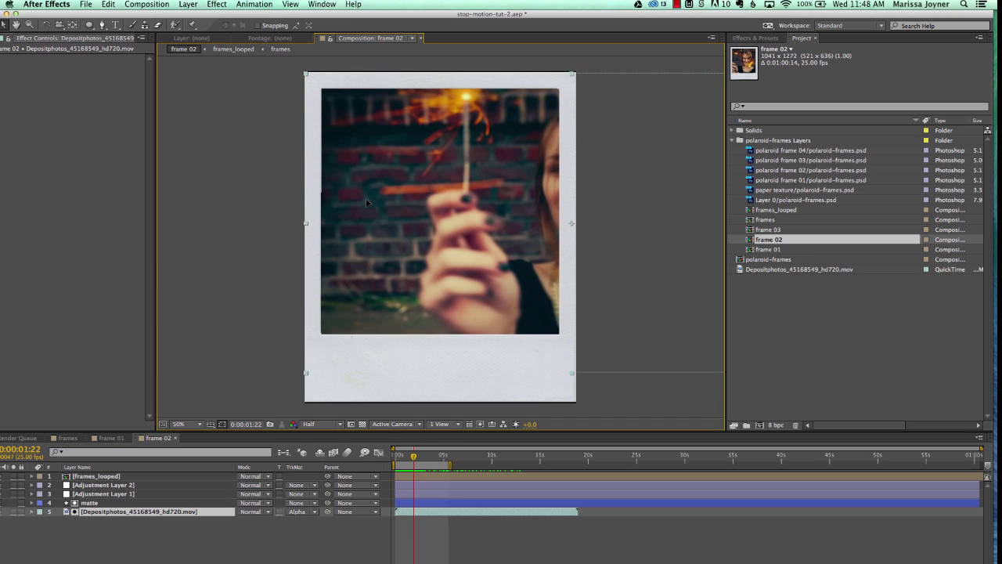
# - Offset the frames_looped layer slightly in time in frame 02 and return to the start of the composition
pyautogui.click(106, 476)
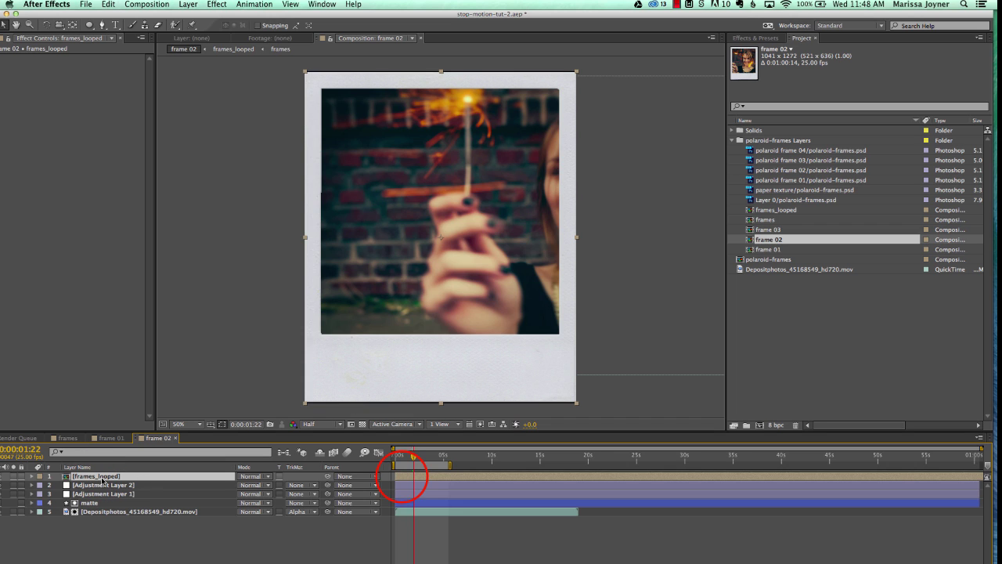
pyautogui.moveTo(403, 479); pyautogui.dragTo(401, 478)
pyautogui.click(394, 462)
pyautogui.click(328, 552)
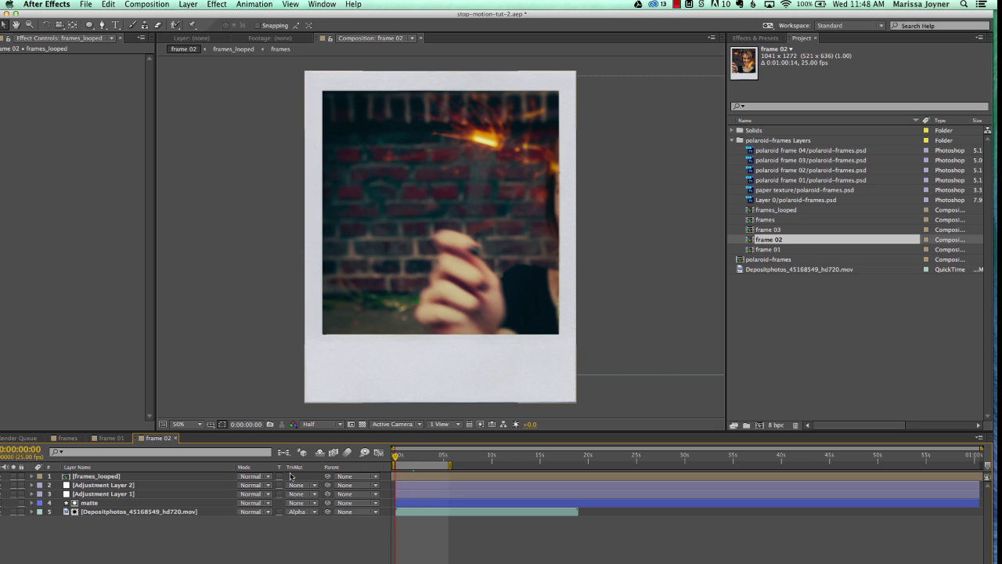
# - Open the frame 03 composition and offset its frames_looped layer slightly in time
pyautogui.click(772, 231)
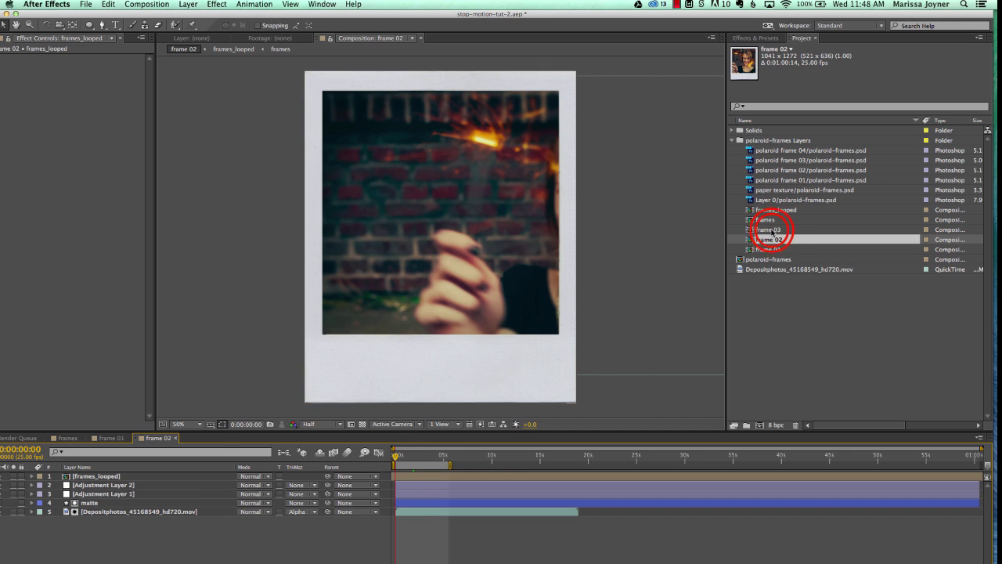
pyautogui.doubleClick(771, 229)
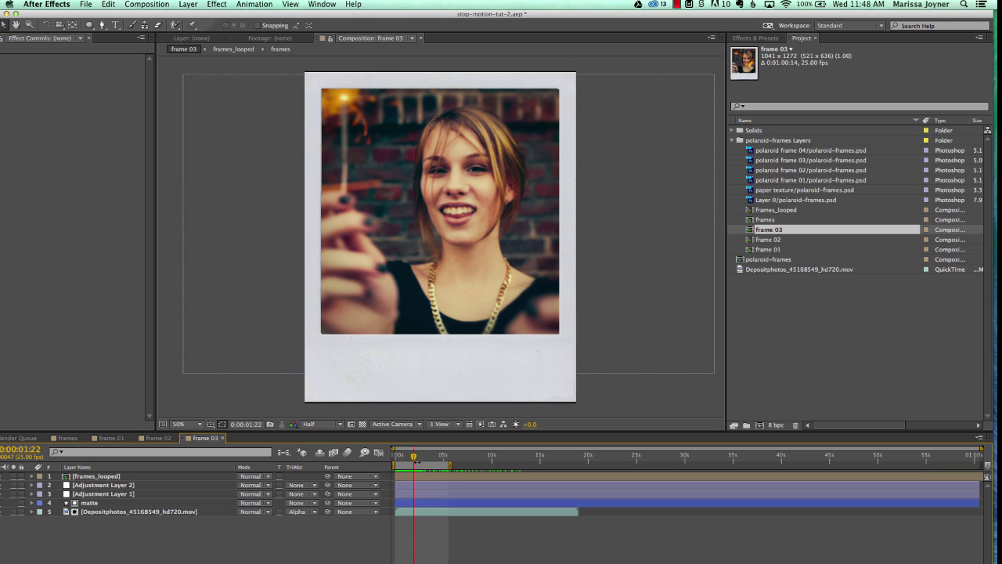
pyautogui.click(402, 475)
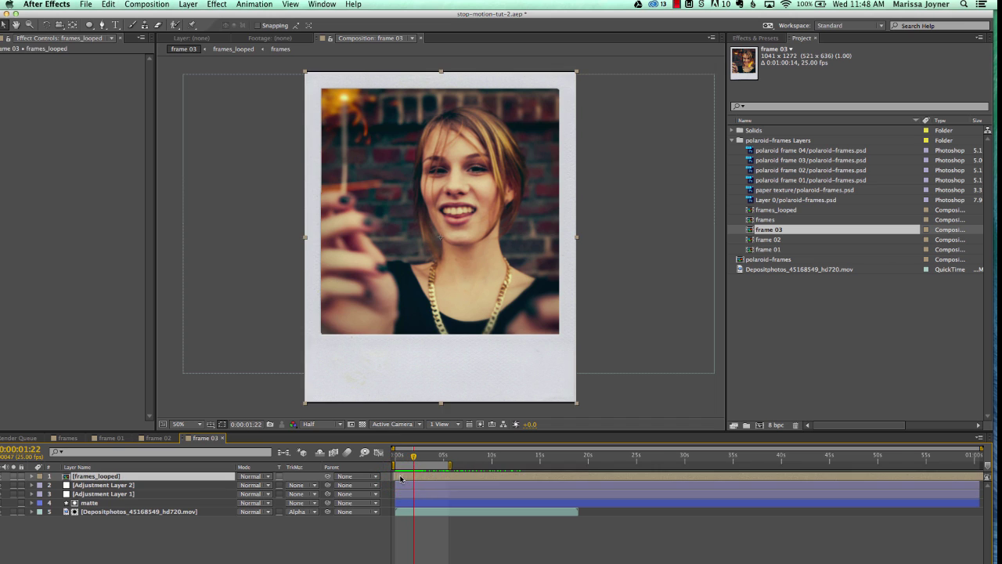
# - Shift the footage layer in frame 03 to the left so the other hand and its sparkler show in the photo window
pyautogui.click(100, 513)
pyautogui.click(109, 513)
pyautogui.moveTo(658, 215); pyautogui.dragTo(500, 222)
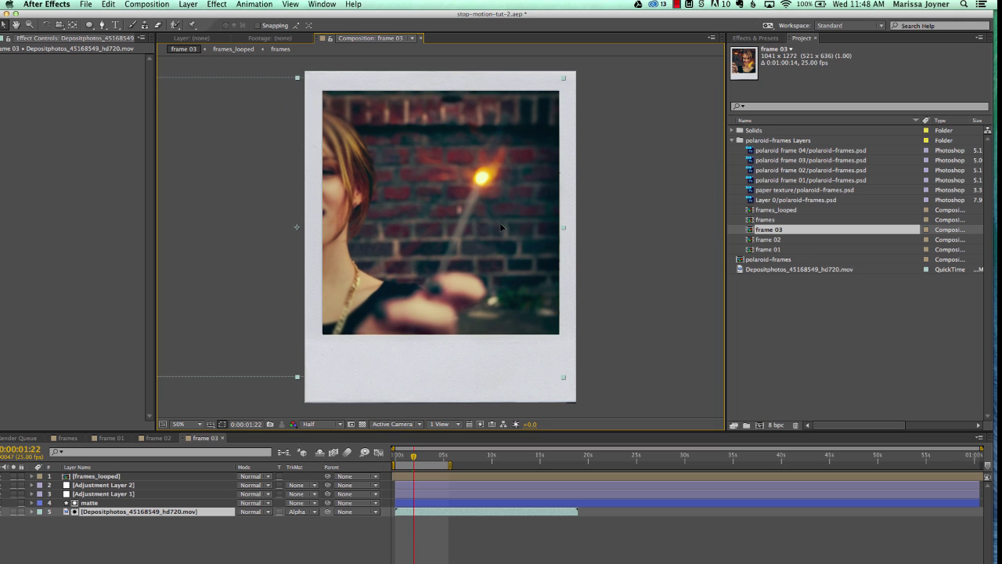
# - Scale up the footage in frame 03 and reposition it so the sparkler and hand fill the window, then collapse the layer
pyautogui.press('s')
pyautogui.moveTo(264, 521); pyautogui.dragTo(294, 520)
pyautogui.moveTo(408, 379); pyautogui.dragTo(363, 356)
pyautogui.click(170, 555)
pyautogui.click(31, 511)
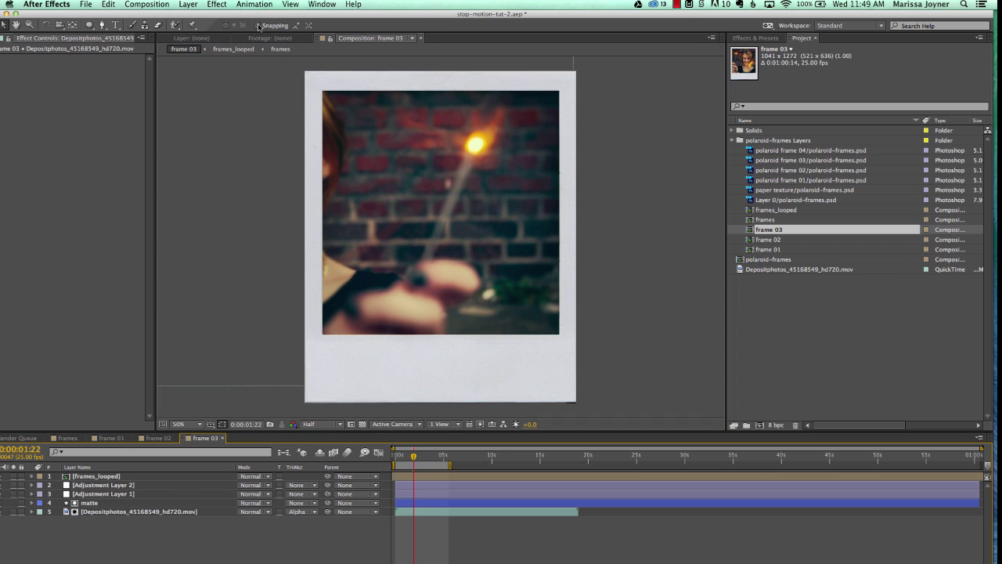
# - Create a new composition named Final using the HDTV 1080 29.97 preset
pyautogui.click(151, 5)
pyautogui.click(157, 17)
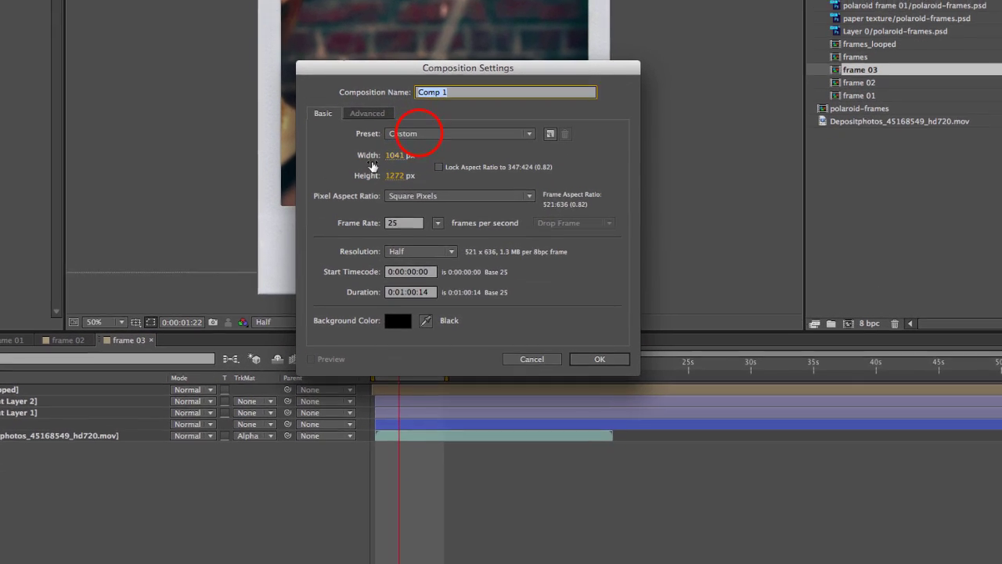
pyautogui.click(426, 245)
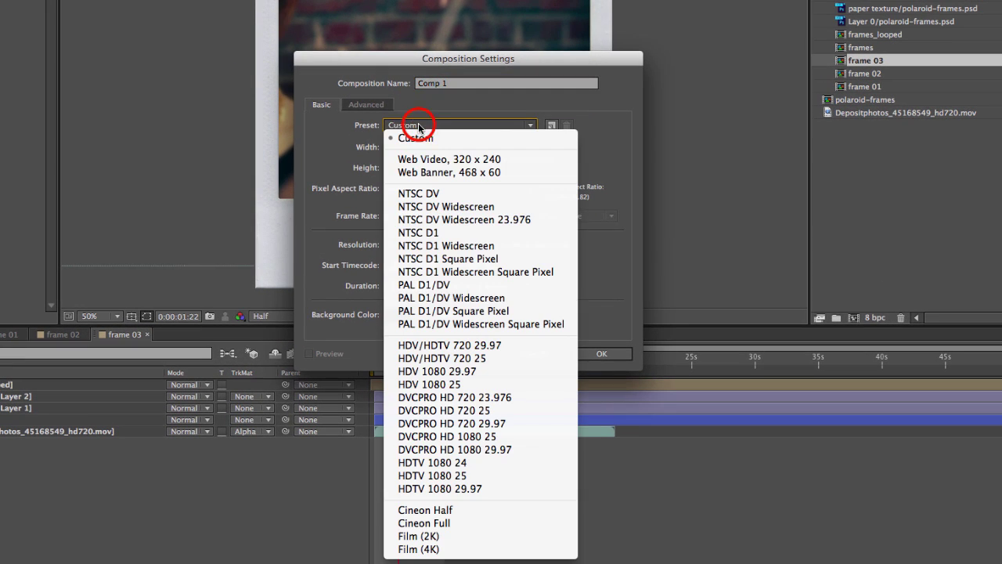
pyautogui.click(456, 488)
pyautogui.click(442, 83)
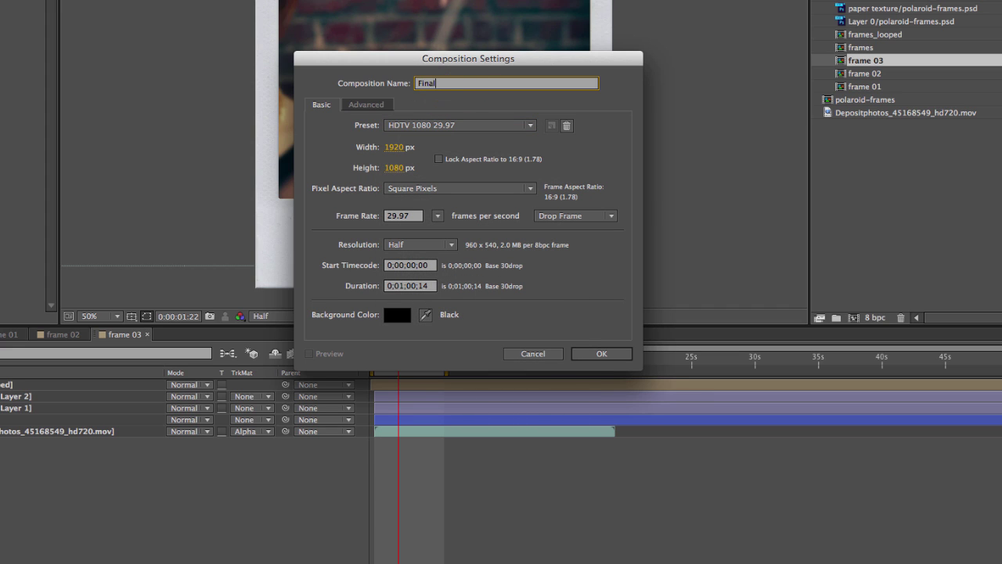
pyautogui.press('Return')
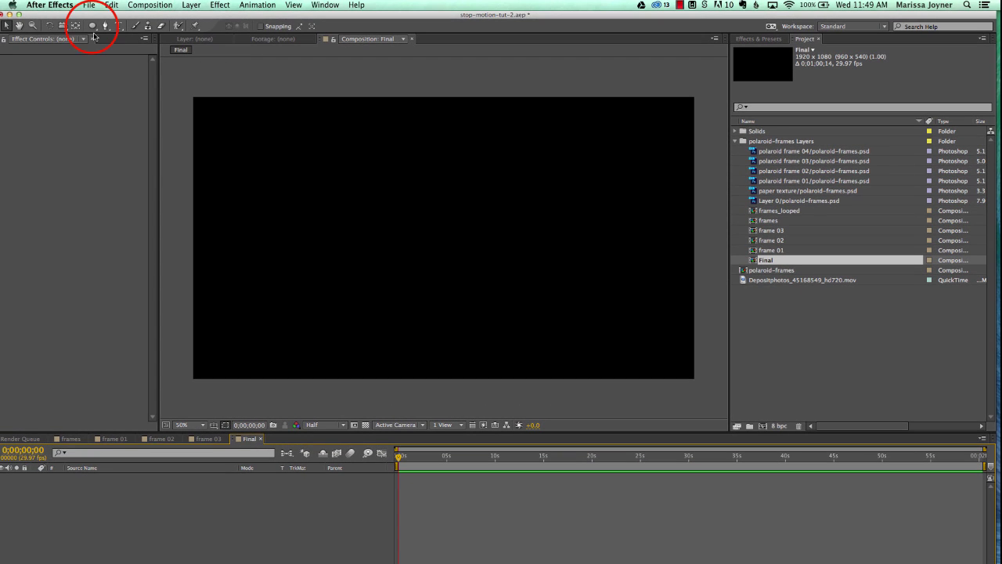
# - Add a rectangle shape layer that fills the whole Final composition and make it a 3D layer
pyautogui.click(92, 27)
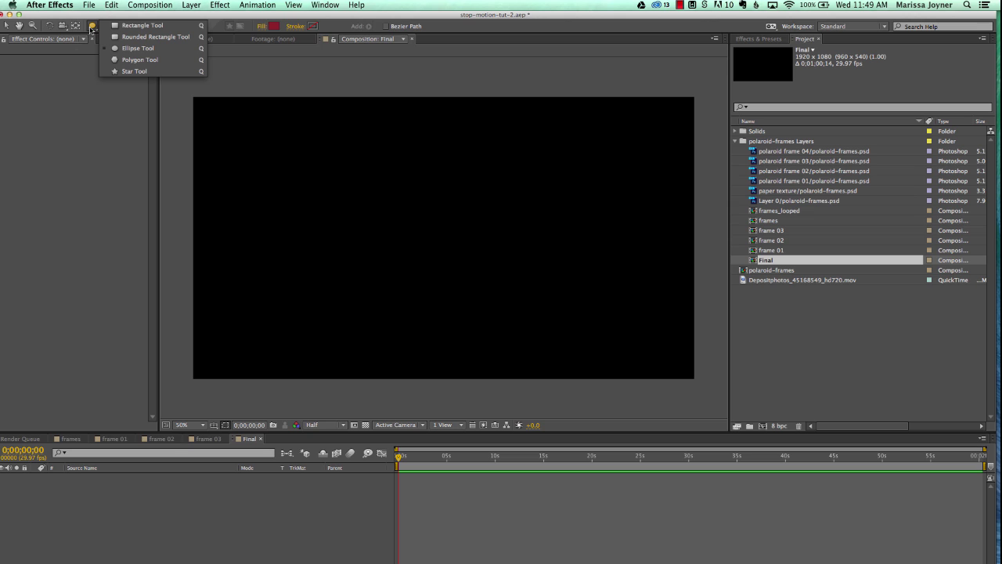
pyautogui.click(123, 26)
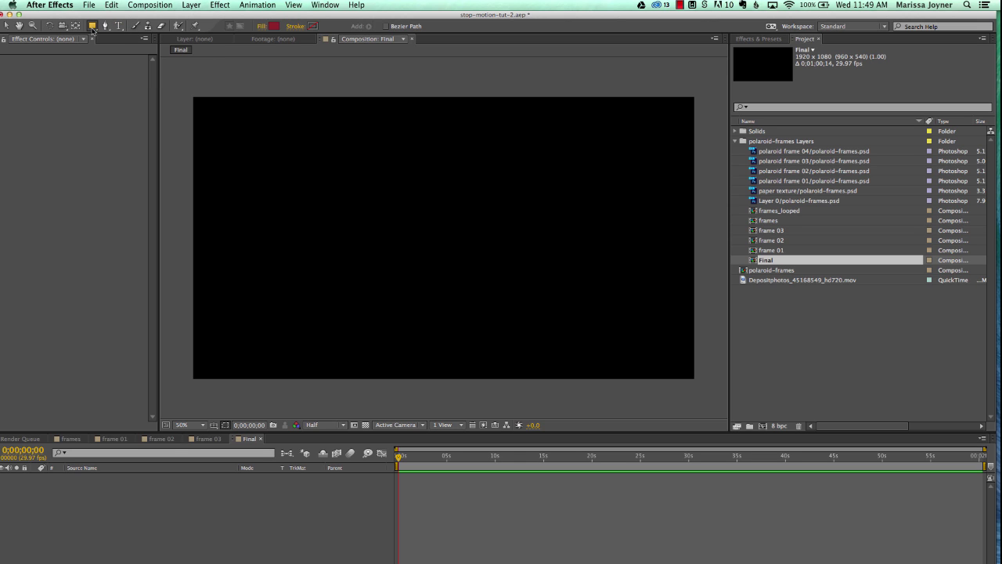
pyautogui.doubleClick(92, 27)
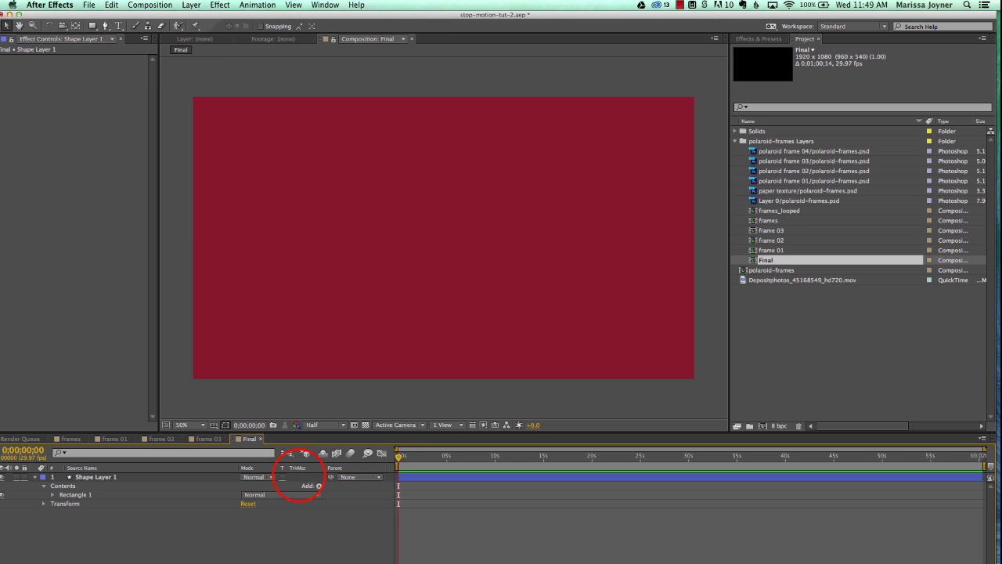
pyautogui.press('F4')
pyautogui.click(299, 477)
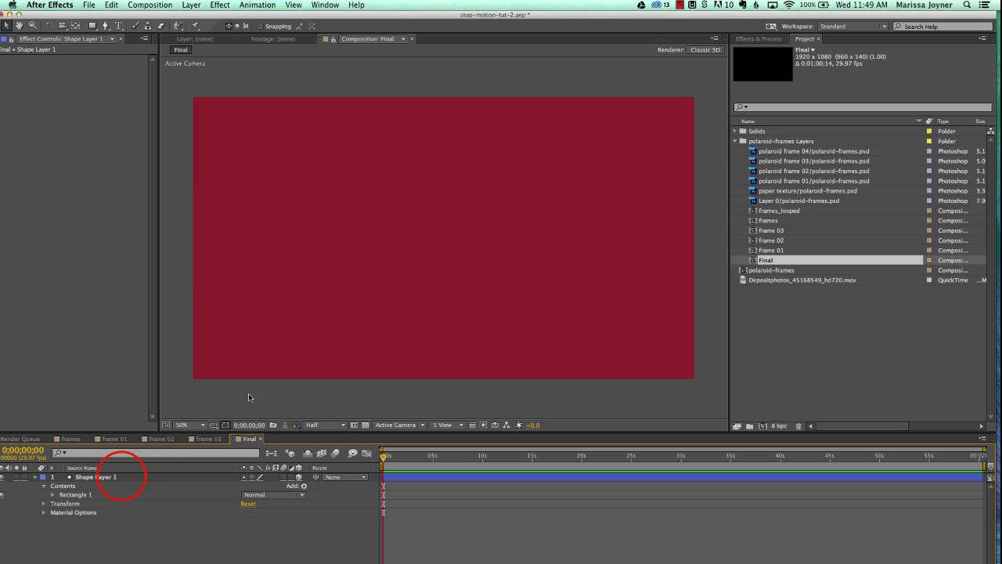
# - Rename the red shape layer as background
pyautogui.click(122, 477)
pyautogui.press('Return')
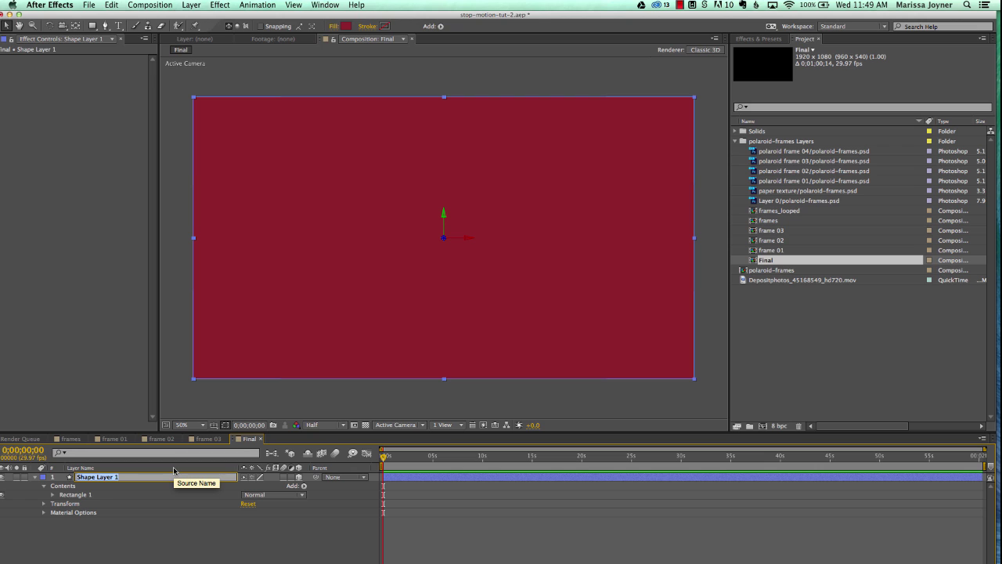
pyautogui.write('background')
pyautogui.press('Return')
# - Add the frame 01, frame 02 and frame 03 compositions to Final above the background layer
pyautogui.click(771, 231)
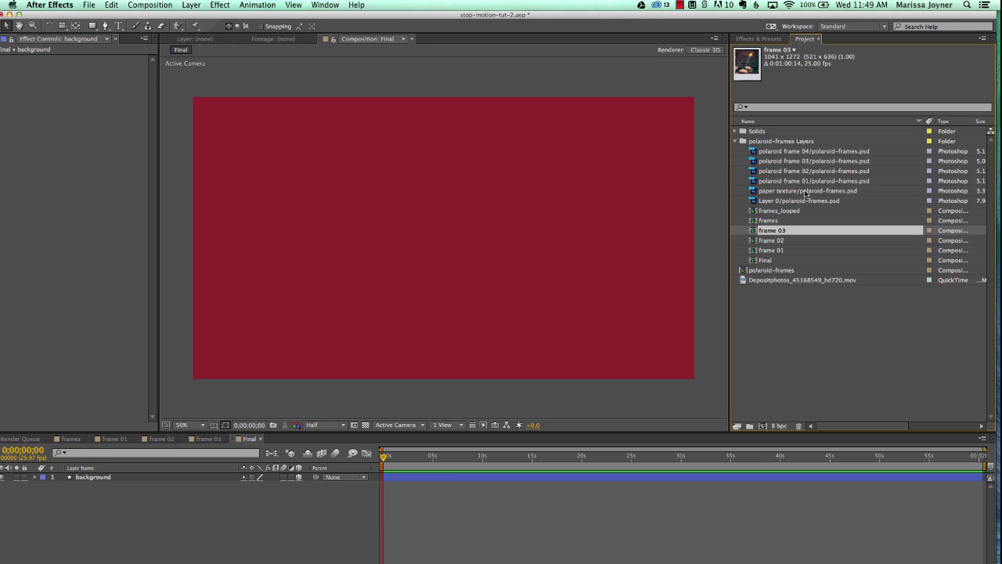
pyautogui.keyDown('shift'); pyautogui.click(773, 250); pyautogui.keyUp('shift')
pyautogui.moveTo(759, 232); pyautogui.dragTo(622, 238)
pyautogui.click(227, 556)
# - Spread frame 02 and frame 03 to either side of frame 01 and order the layers 01, 02, 03 from the top
pyautogui.moveTo(329, 347); pyautogui.dragTo(172, 360)
pyautogui.moveTo(514, 283); pyautogui.dragTo(562, 290)
pyautogui.moveTo(111, 494); pyautogui.dragTo(152, 482)
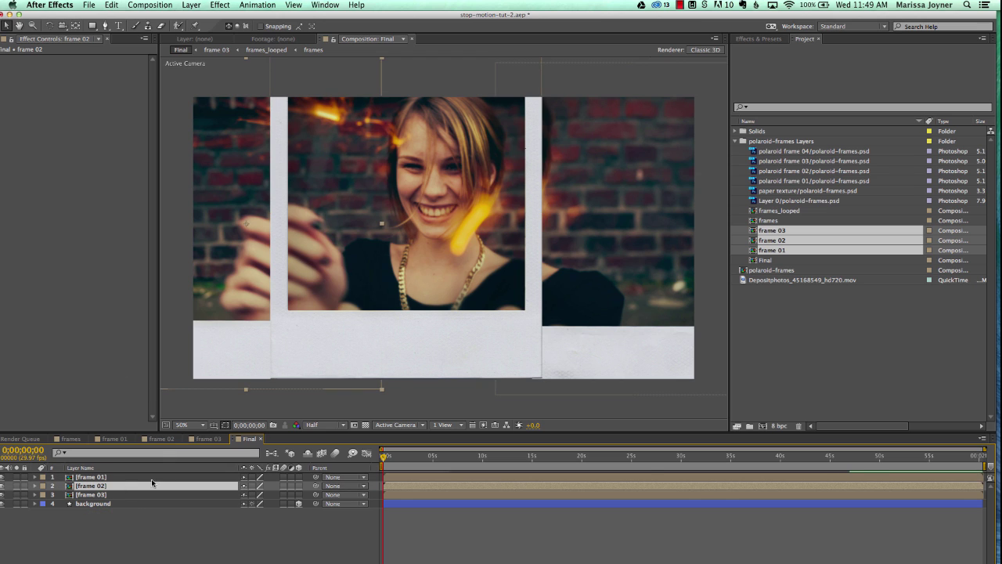
# - Scale the frame 01, frame 02 and frame 03 layers down to 60%
pyautogui.click(93, 477)
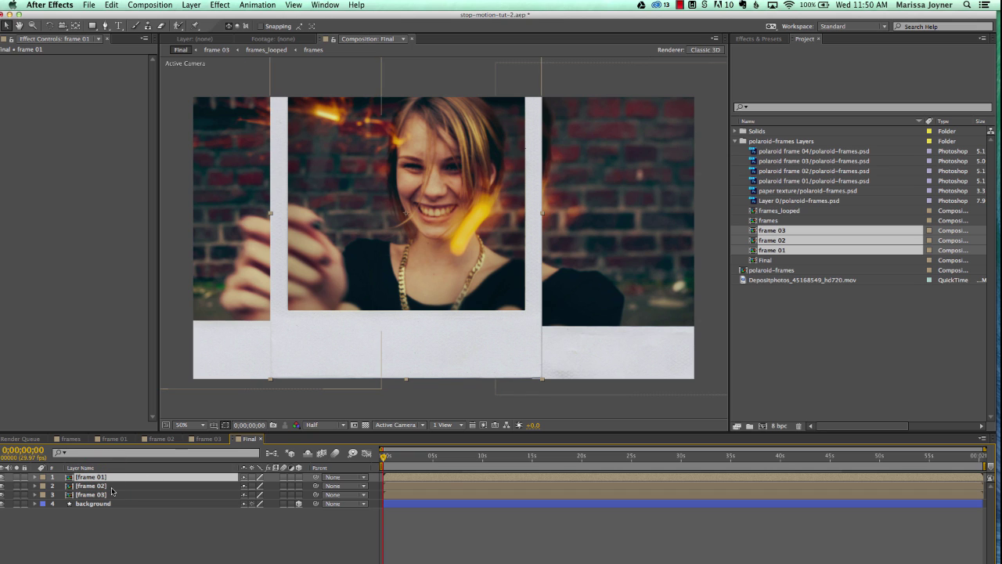
pyautogui.click(100, 494)
pyautogui.press('s')
pyautogui.moveTo(272, 486); pyautogui.dragTo(252, 487)
pyautogui.click(190, 561)
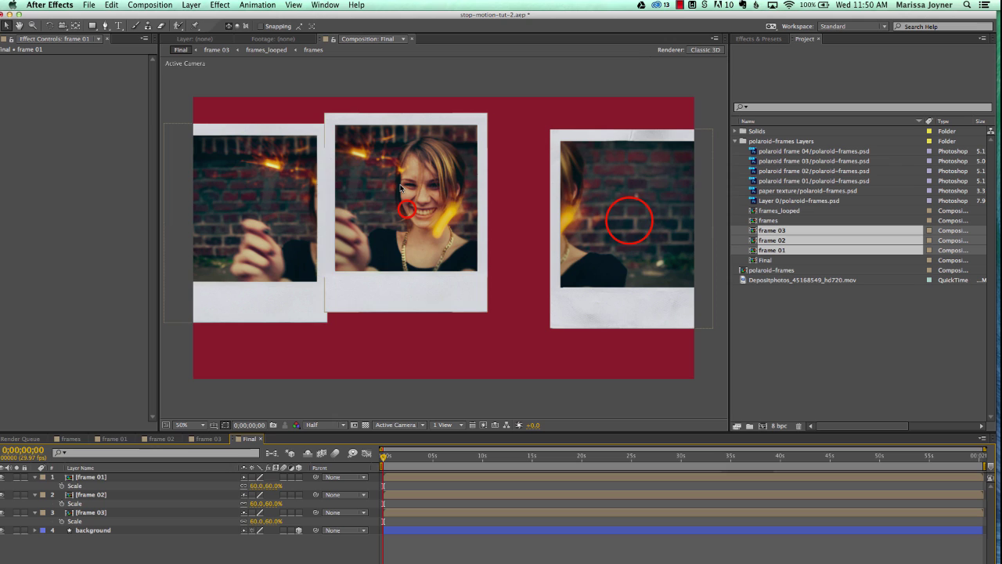
# - Arrange the three polaroids in a row across the canvas, with frame 02 left, frame 01 centred and frame 03 right
pyautogui.moveTo(407, 210); pyautogui.dragTo(465, 230)
pyautogui.moveTo(629, 221); pyautogui.dragTo(579, 220)
pyautogui.moveTo(287, 219); pyautogui.dragTo(358, 239)
pyautogui.moveTo(627, 198); pyautogui.dragTo(644, 196)
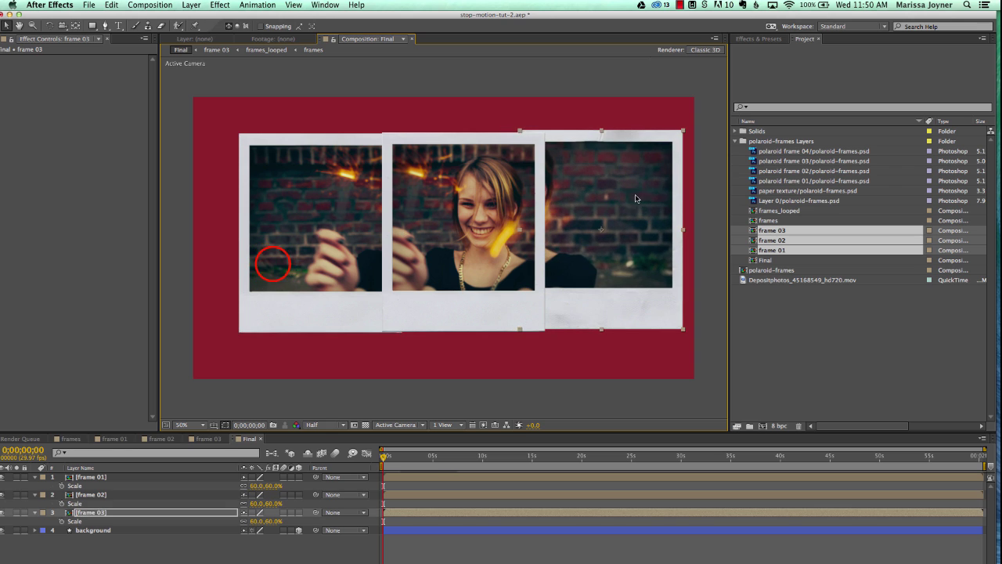
pyautogui.click(273, 267)
pyautogui.moveTo(312, 201); pyautogui.dragTo(312, 194)
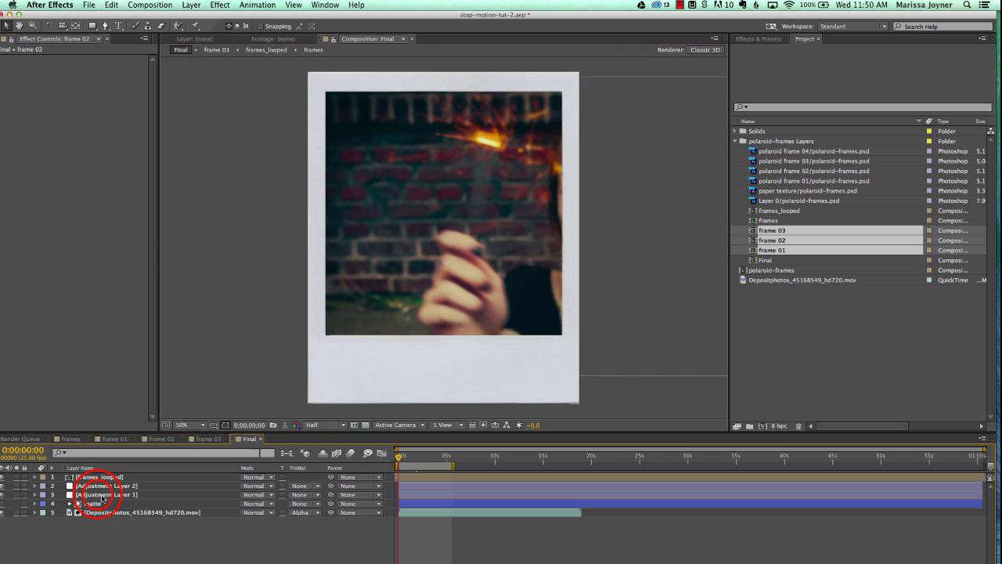
# - Adjust the footage's scale and position inside the frame 02 composition, then return to Final
pyautogui.doubleClick(123, 493)
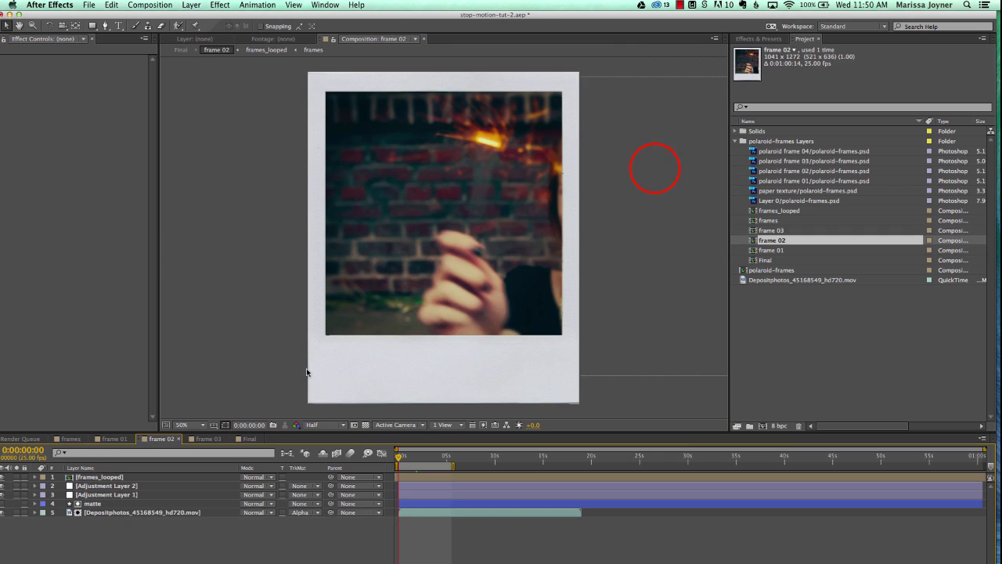
pyautogui.click(656, 170)
pyautogui.press('s')
pyautogui.moveTo(277, 521); pyautogui.dragTo(307, 460)
pyautogui.moveTo(229, 163); pyautogui.dragTo(300, 183)
pyautogui.click(249, 438)
pyautogui.click(300, 165)
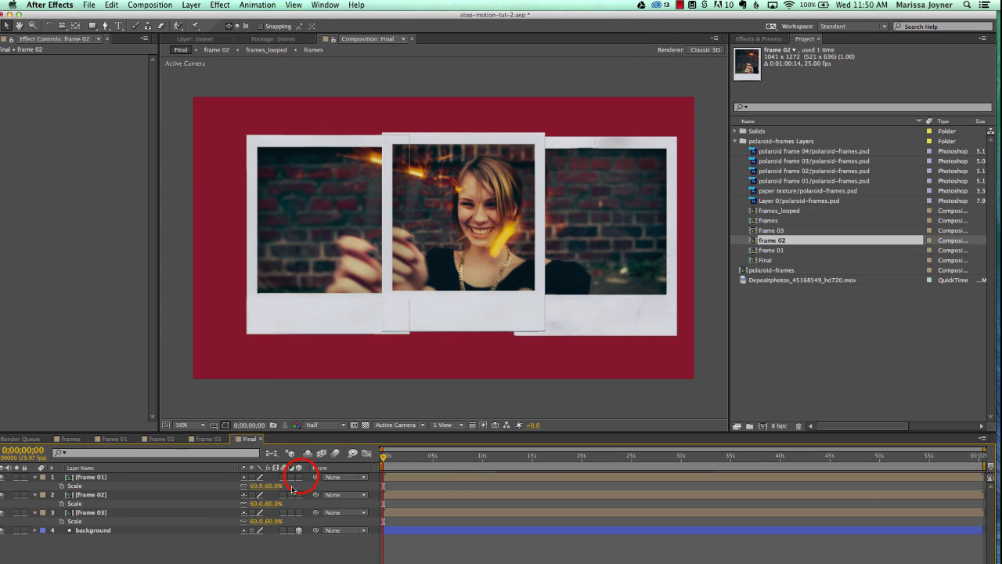
# - Make the frame 01, frame 02 and frame 03 layers 3D and collapse their properties
pyautogui.click(299, 477)
pyautogui.click(299, 530)
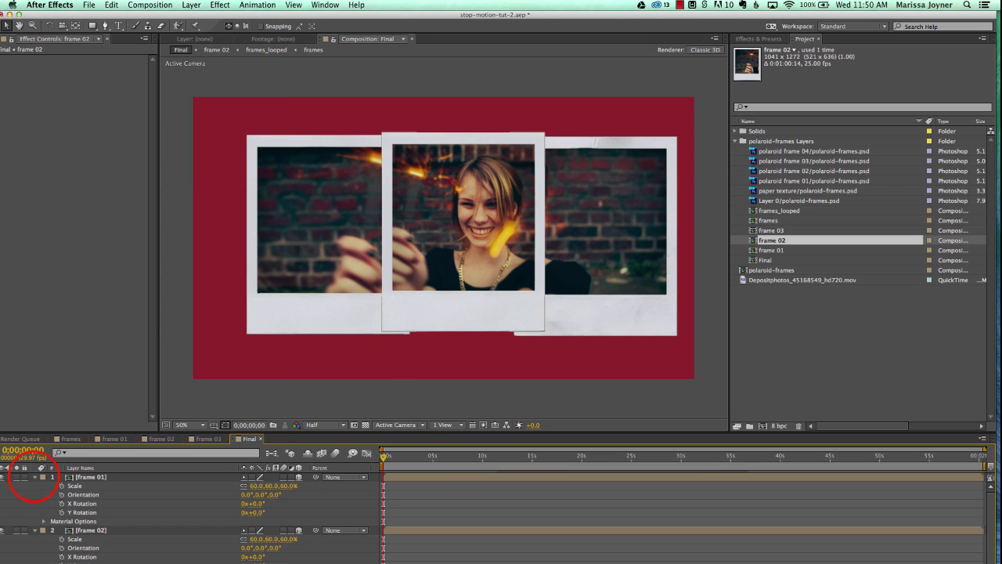
pyautogui.press('u')
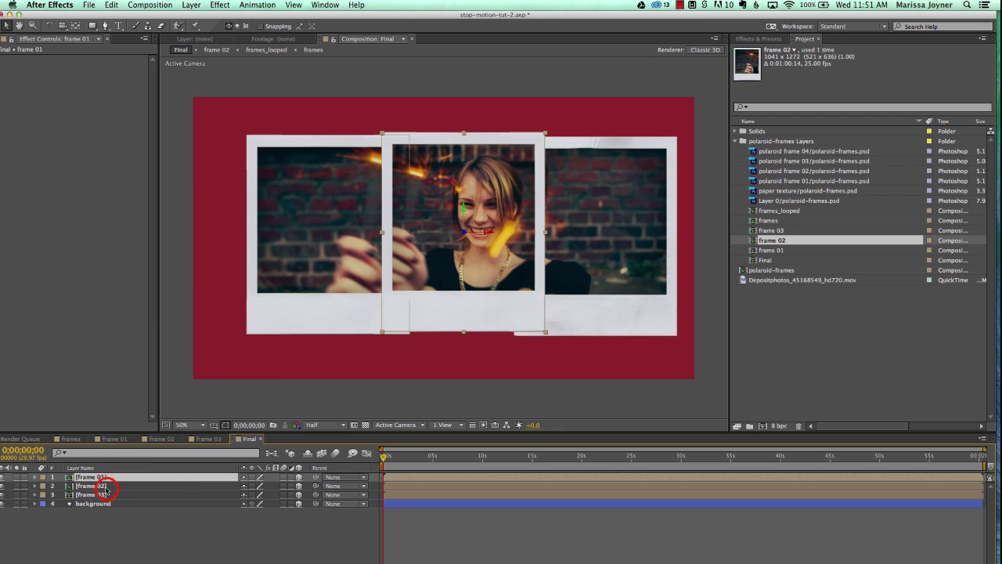
# - Move frame 02 and frame 03 to the centre so they stack directly behind frame 01
pyautogui.click(106, 487)
pyautogui.moveTo(313, 280); pyautogui.dragTo(441, 284)
pyautogui.click(93, 495)
pyautogui.moveTo(620, 245); pyautogui.dragTo(487, 246)
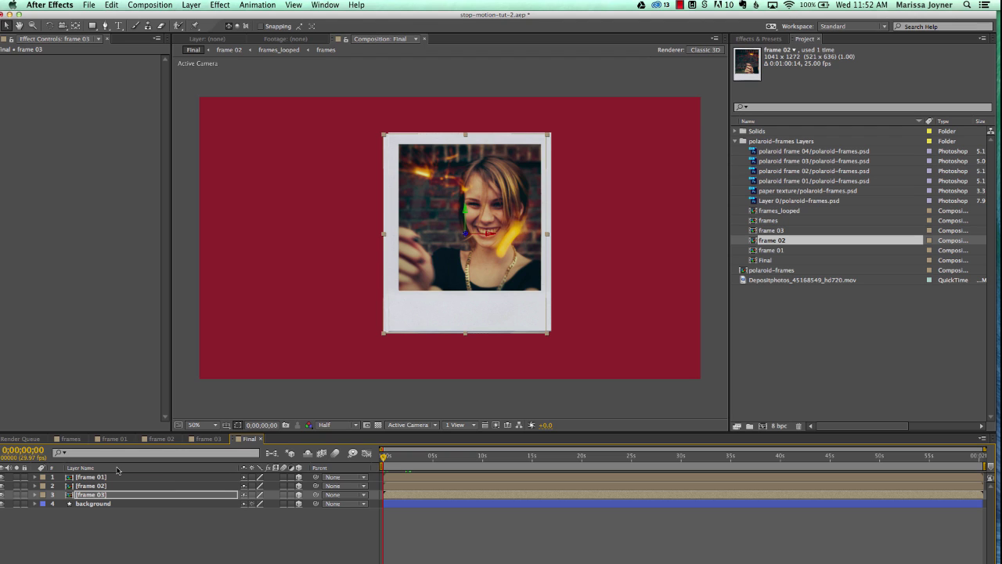
# - Switch the viewer to two horizontal views and fit the whole composition in the Top view at 25%
pyautogui.click(459, 424)
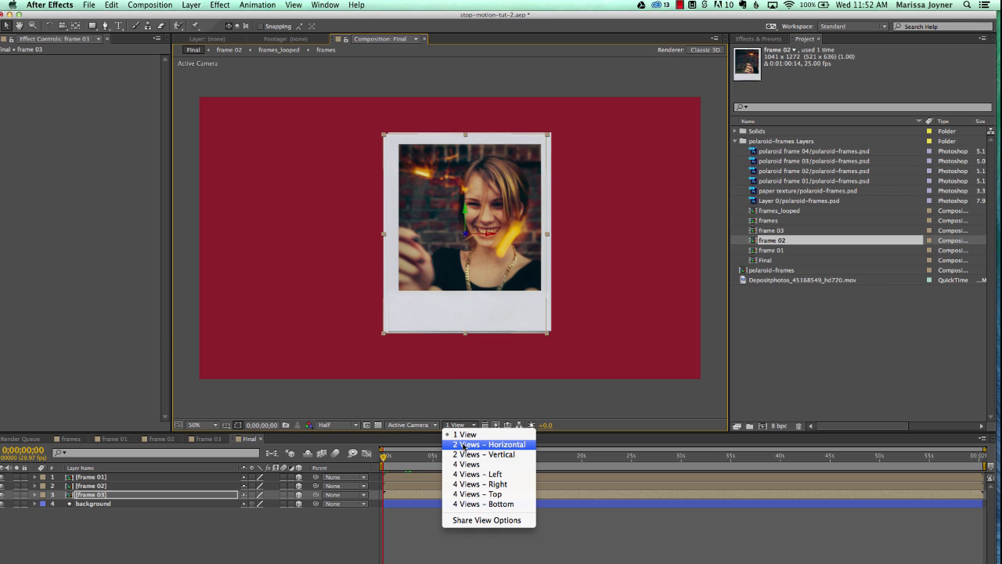
pyautogui.click(464, 446)
pyautogui.click(281, 380)
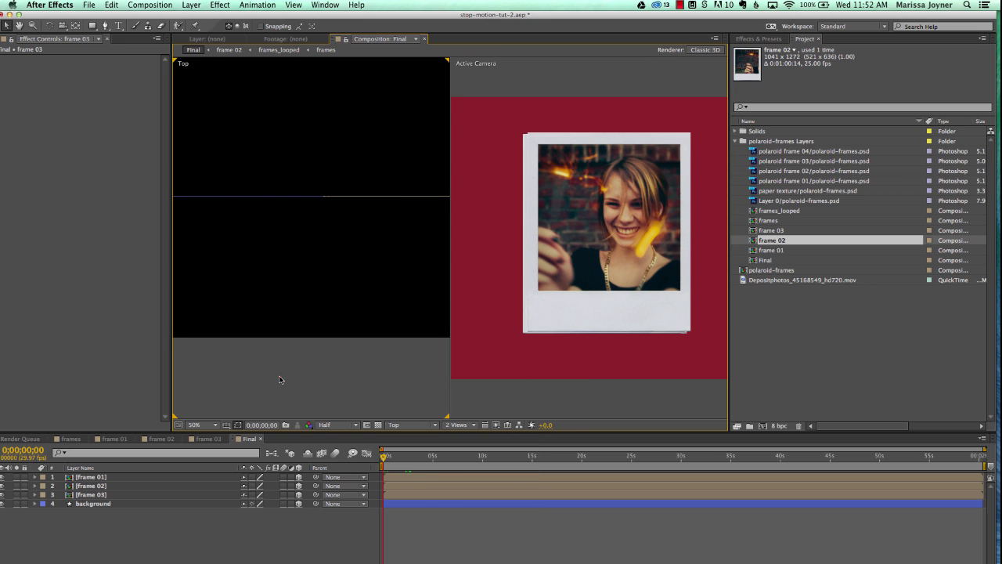
pyautogui.press('z')
pyautogui.keyDown('alt'); pyautogui.click(301, 202); pyautogui.keyUp('alt')
pyautogui.press('h')
pyautogui.moveTo(345, 252); pyautogui.dragTo(310, 252)
pyautogui.press('v')
# - Shift frame 02 and frame 03 together slightly back along the Z axis behind frame 01 in the Top view
pyautogui.click(102, 484)
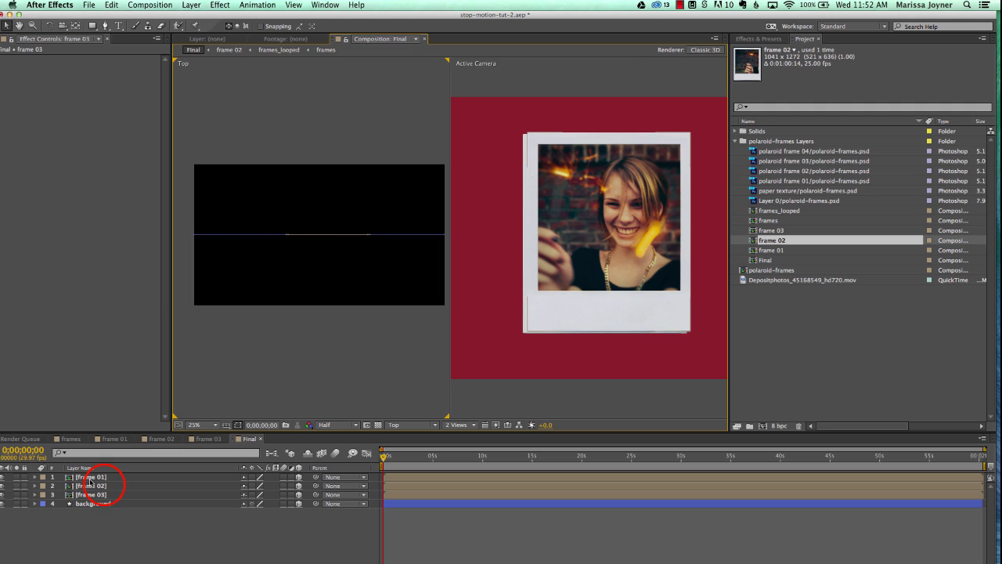
pyautogui.keyDown('shift'); pyautogui.click(101, 493); pyautogui.keyUp('shift')
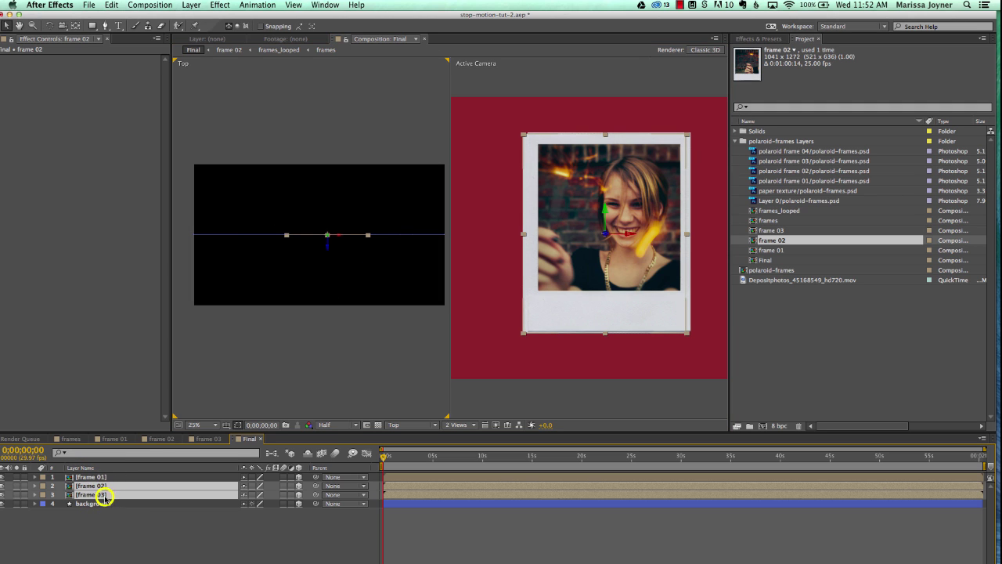
pyautogui.click(327, 246)
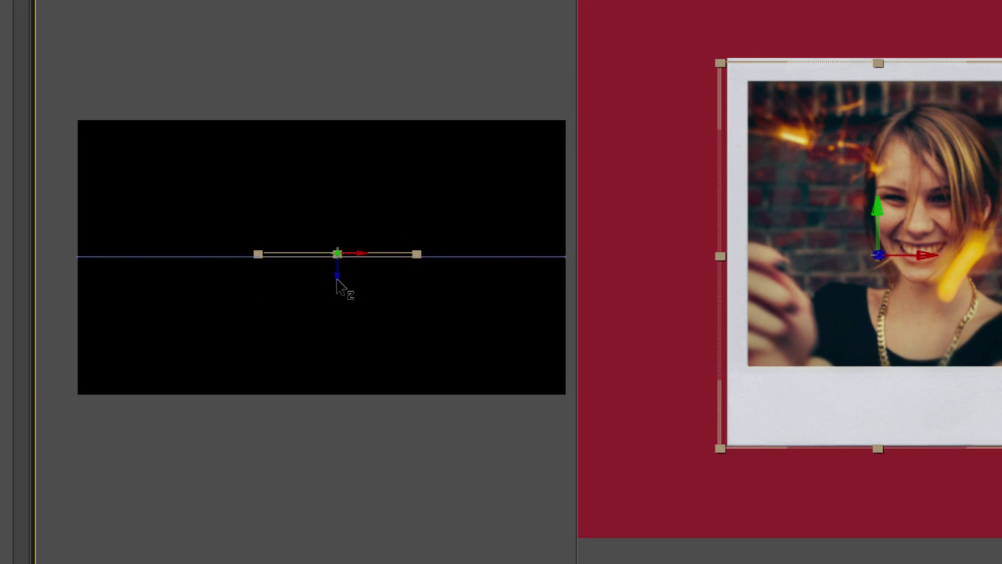
pyautogui.moveTo(336, 279); pyautogui.dragTo(336, 281)
# - Push frame 03 slightly further back along the Z axis, behind frame 02
pyautogui.click(344, 560)
pyautogui.click(336, 560)
pyautogui.press('z')
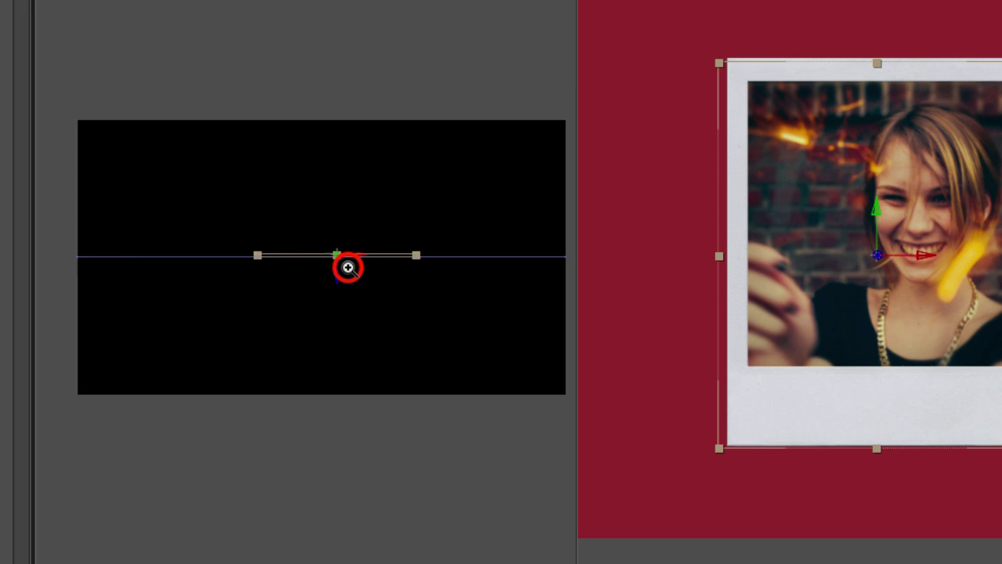
pyautogui.click(348, 267)
pyautogui.moveTo(282, 286); pyautogui.dragTo(282, 282)
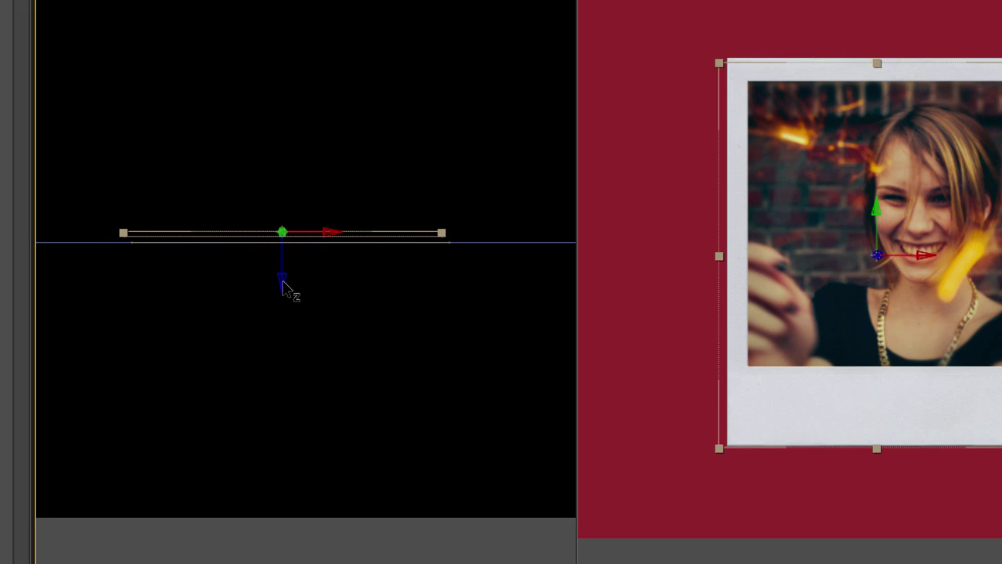
# - In a single view, push the background layer back behind the frames and scale it up past the composition edges
pyautogui.click(603, 561)
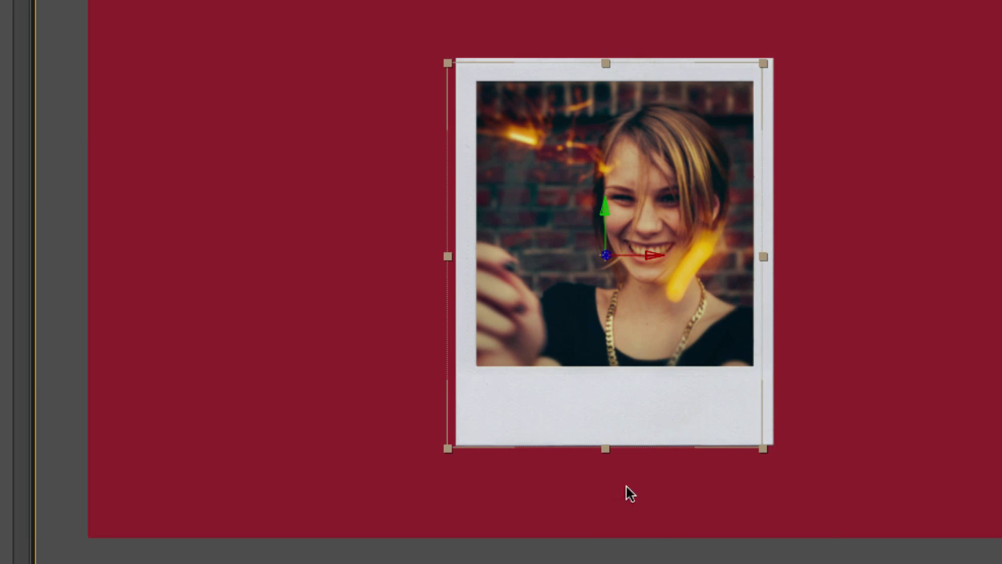
pyautogui.click(951, 33)
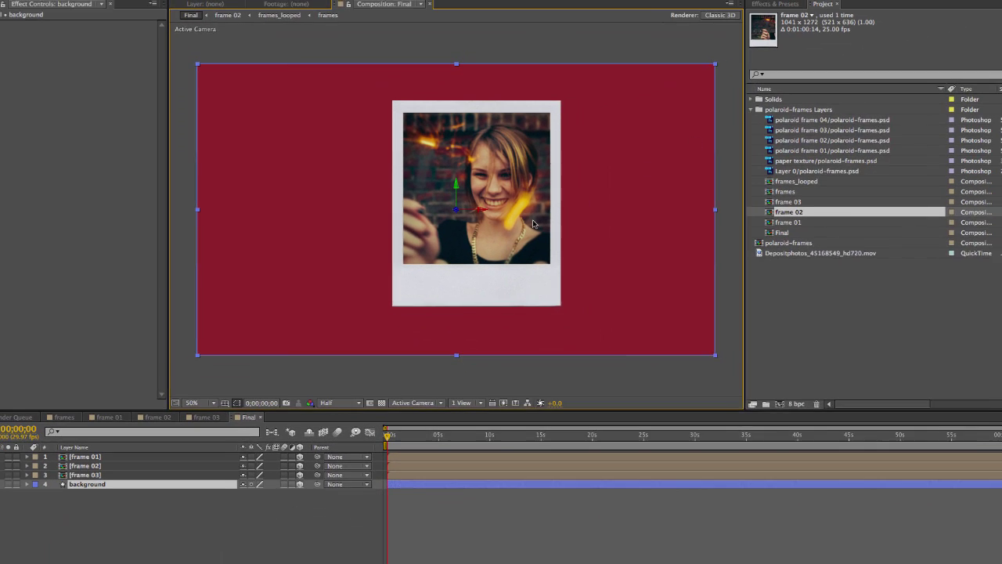
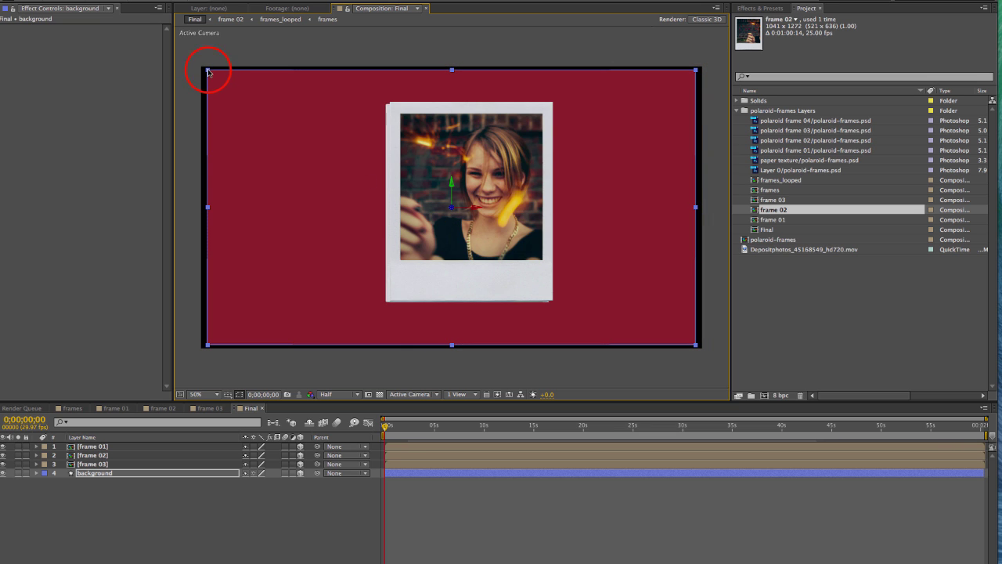
pyautogui.moveTo(208, 71); pyautogui.dragTo(183, 49)
pyautogui.click(135, 517)
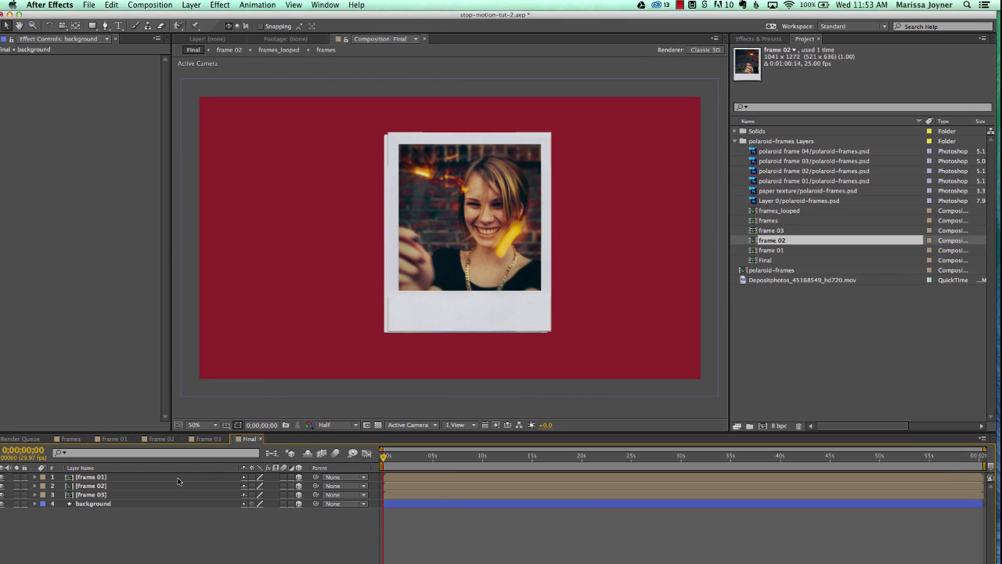
# - Duplicate the frame 01, frame 02 and frame 03 layers together
pyautogui.click(103, 478)
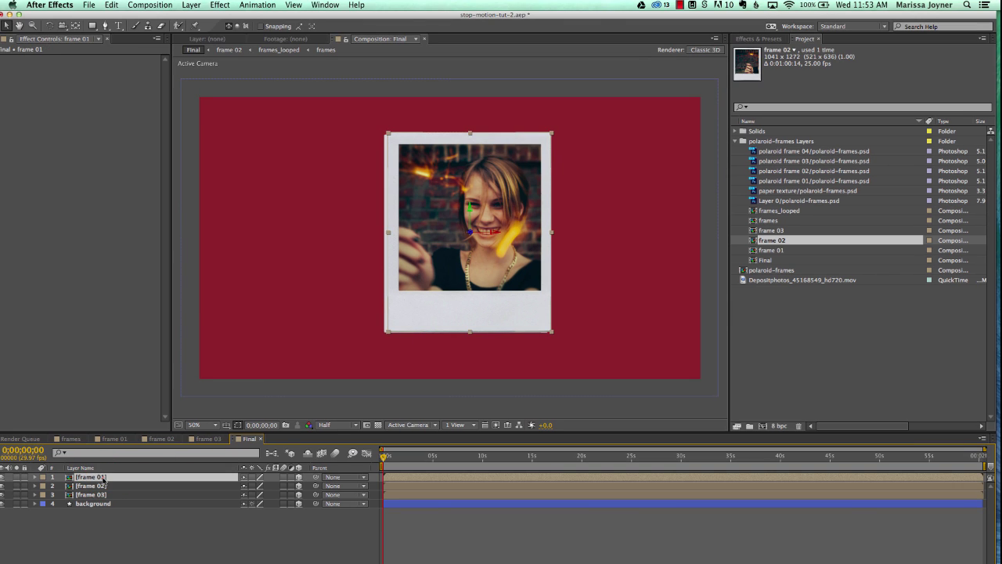
pyautogui.click(96, 496)
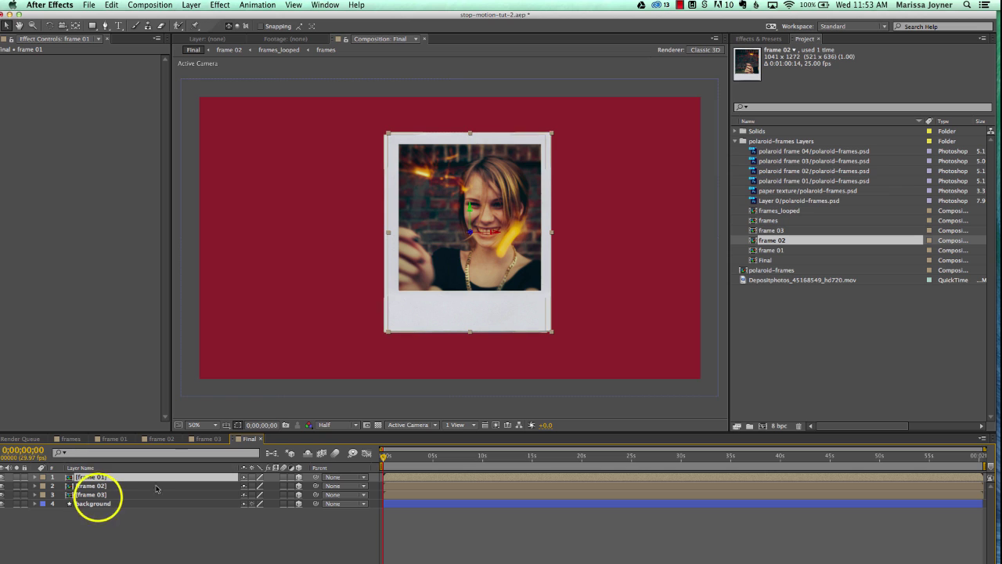
pyautogui.keyDown('shift'); pyautogui.click(94, 496); pyautogui.keyUp('shift')
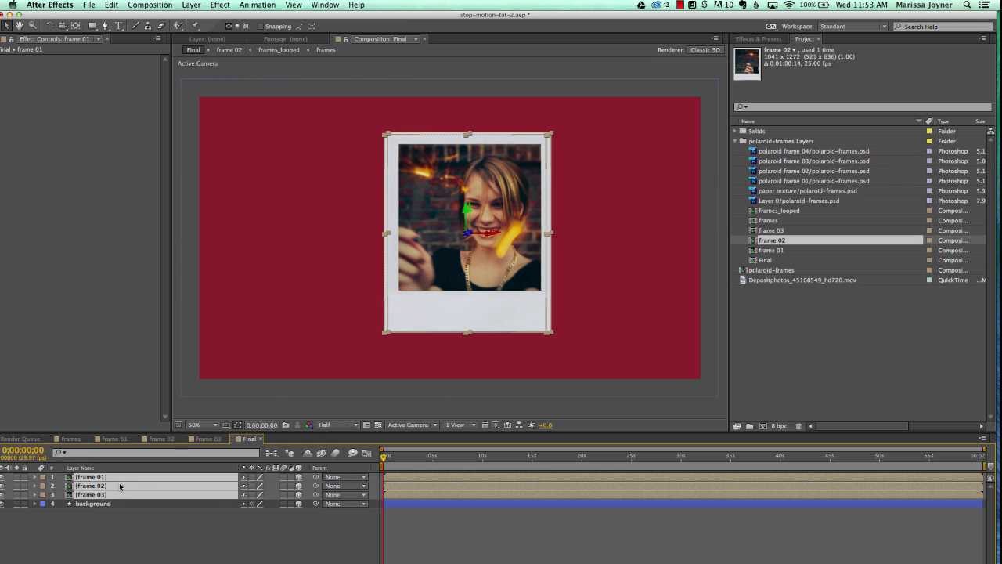
pyautogui.press('super+d')
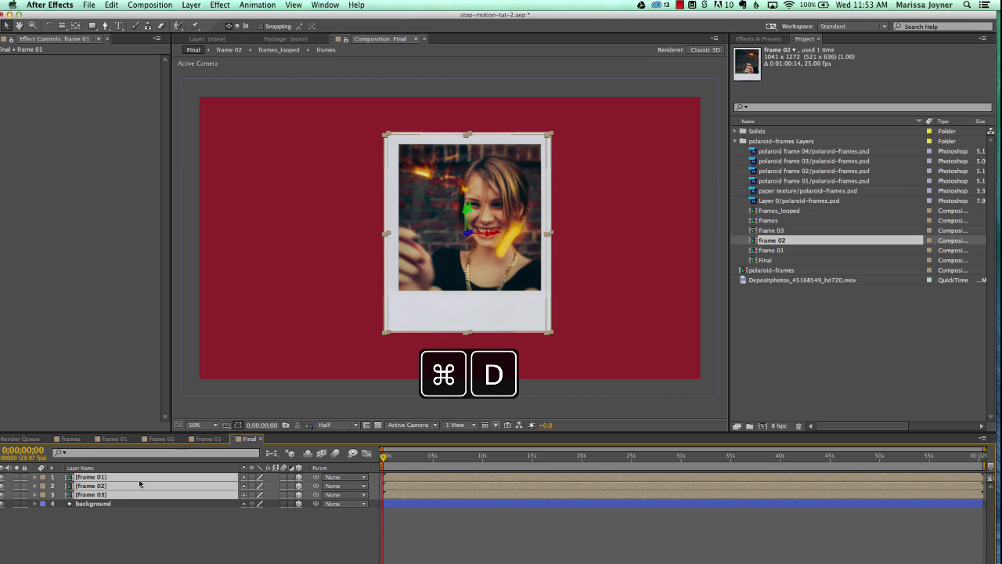
# - Place the duplicated frame 01, frame 02 and frame 03 layers below the originals and set their label color to Purple
pyautogui.moveTo(100, 514); pyautogui.dragTo(105, 525)
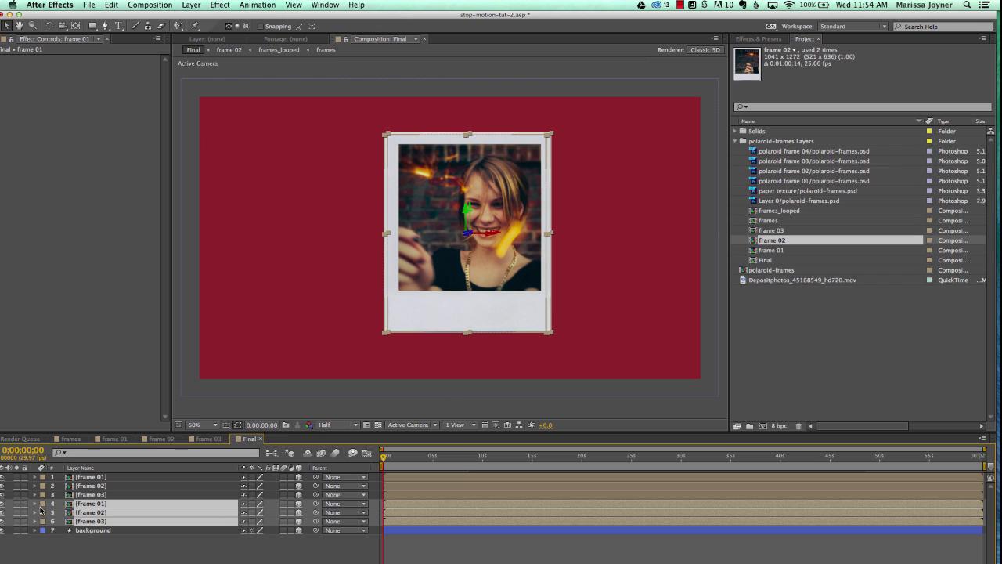
pyautogui.click(43, 505)
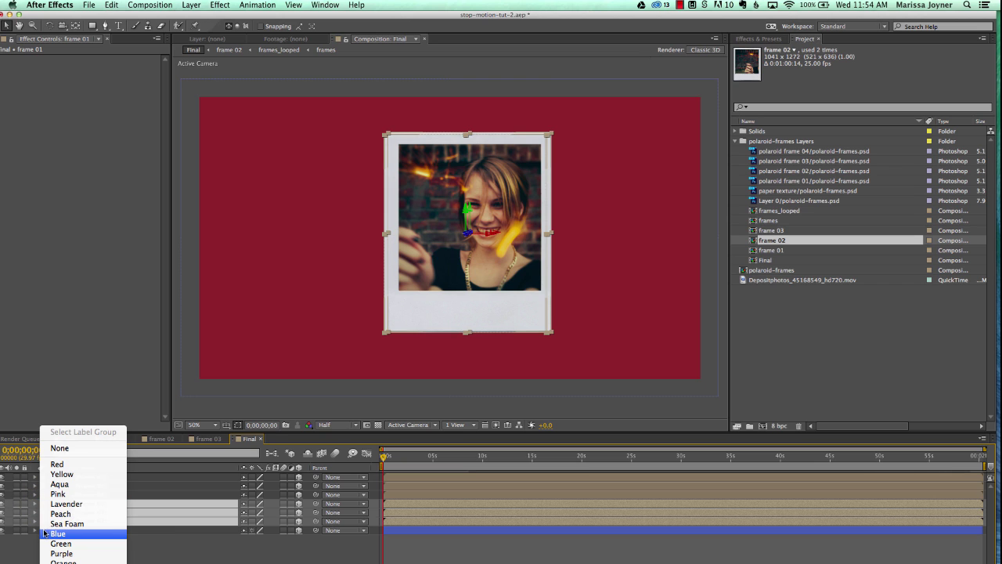
pyautogui.click(74, 554)
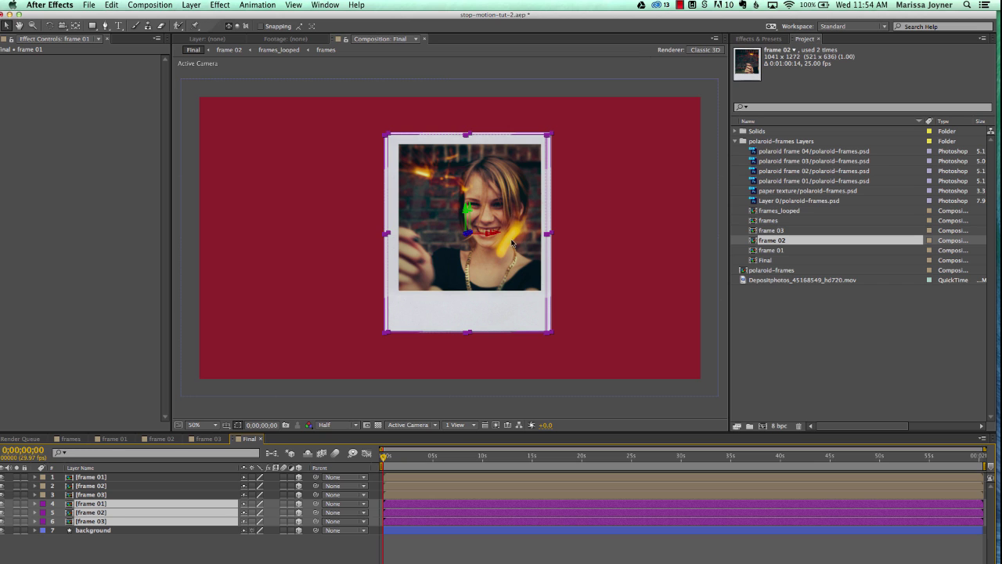
# - In the 2 Views - Horizontal layout, shift the three duplicated frame layers slightly back along the Z axis in the Top view
pyautogui.click(459, 425)
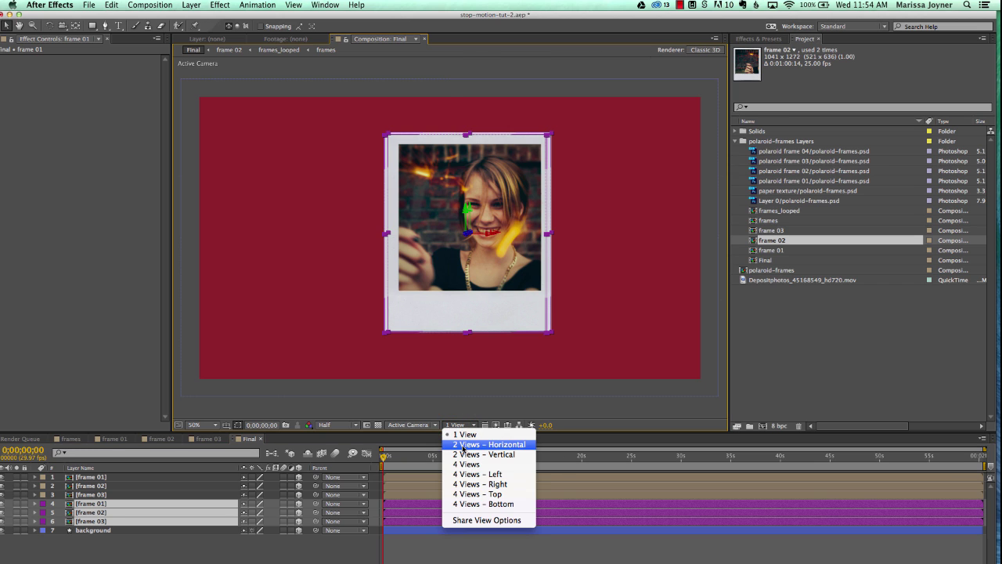
pyautogui.click(484, 442)
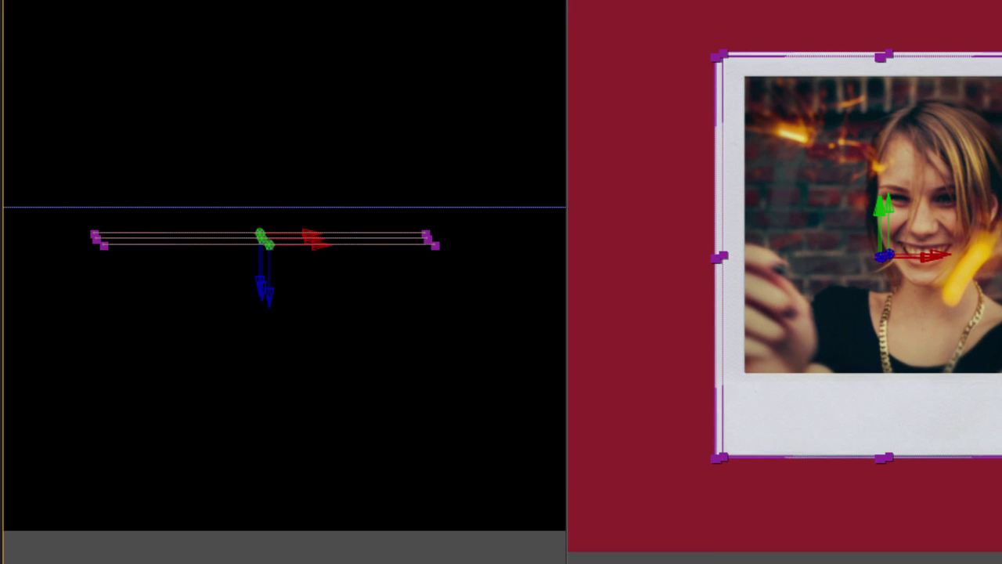
pyautogui.click(267, 300)
pyautogui.click(272, 296)
pyautogui.click(627, 561)
pyautogui.keyDown('shift'); pyautogui.click(220, 560); pyautogui.keyUp('shift')
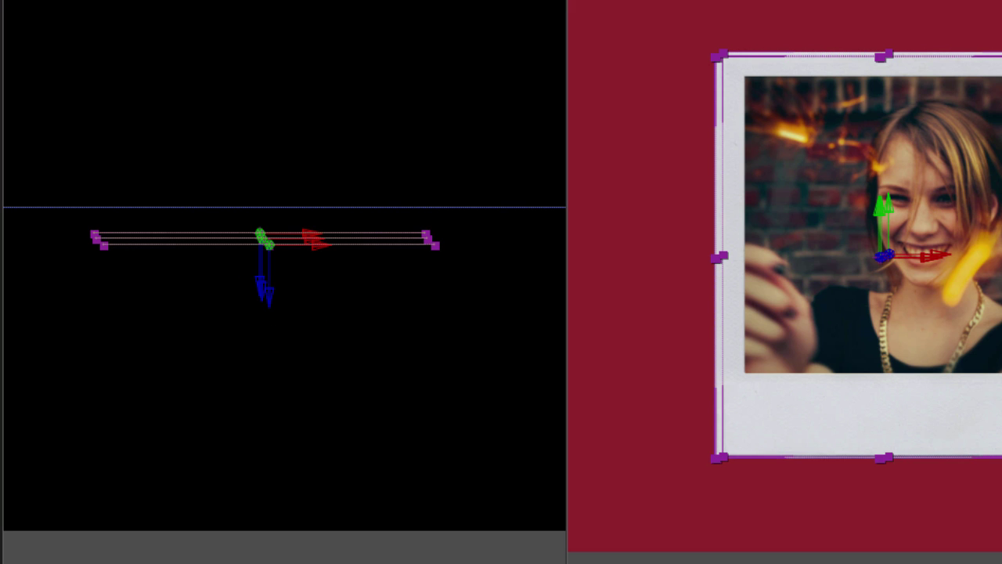
pyautogui.click(271, 295)
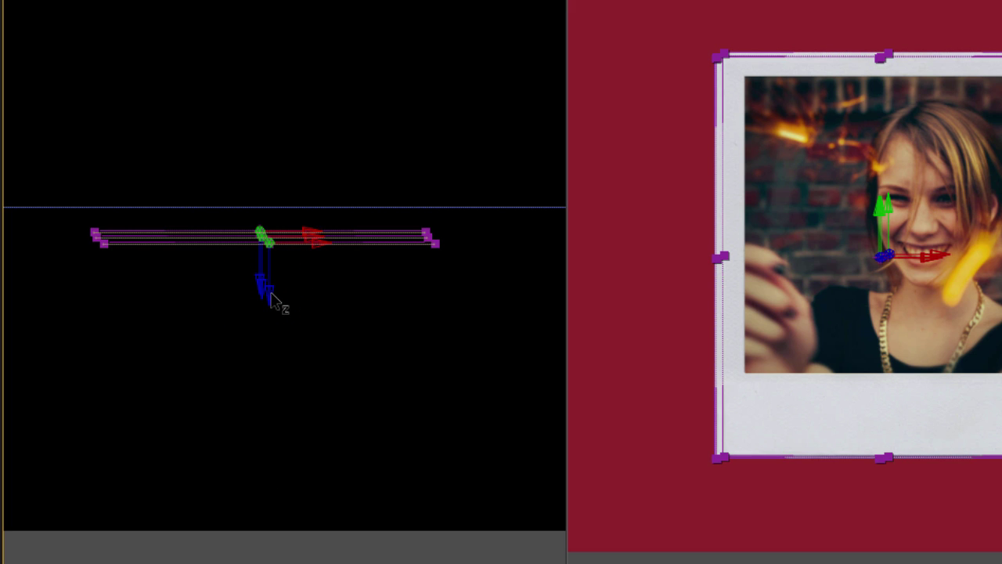
pyautogui.click(260, 233)
pyautogui.press('z')
pyautogui.click(260, 233)
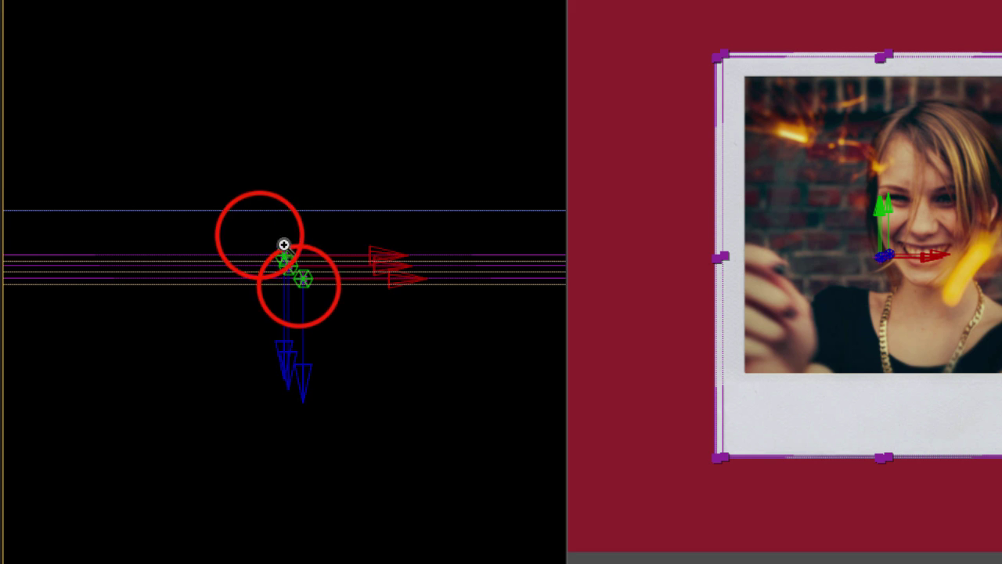
pyautogui.click(299, 285)
pyautogui.press('v')
pyautogui.click(298, 420)
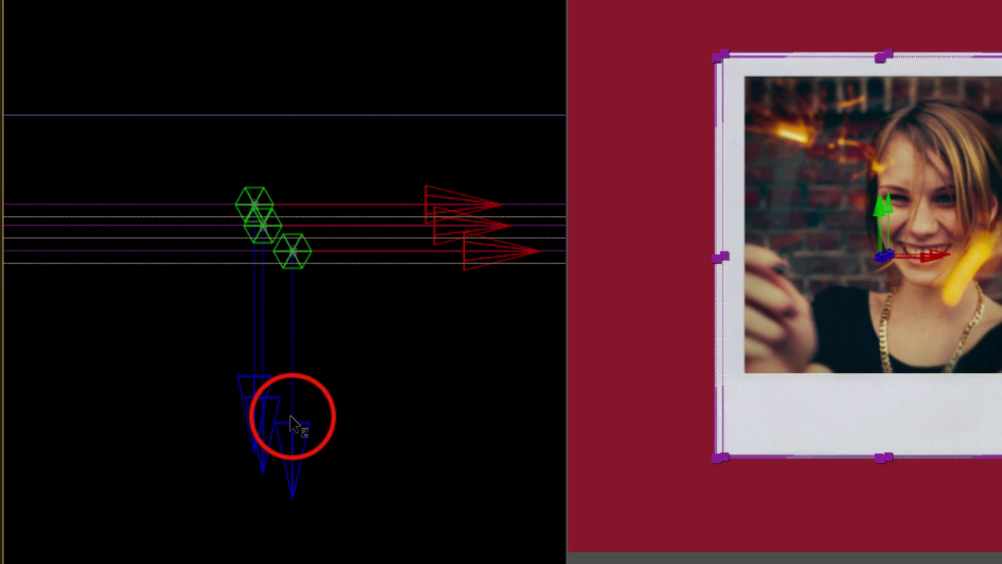
pyautogui.moveTo(291, 417); pyautogui.dragTo(291, 419)
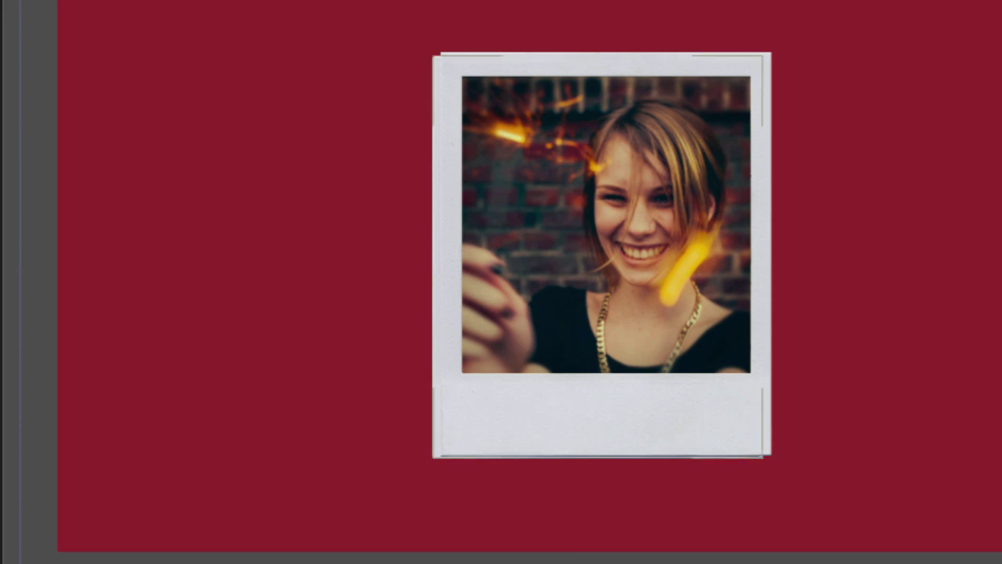
# - Nudge the original frame 03 layer slightly down and to the left within the single-view composition
pyautogui.click(134, 526)
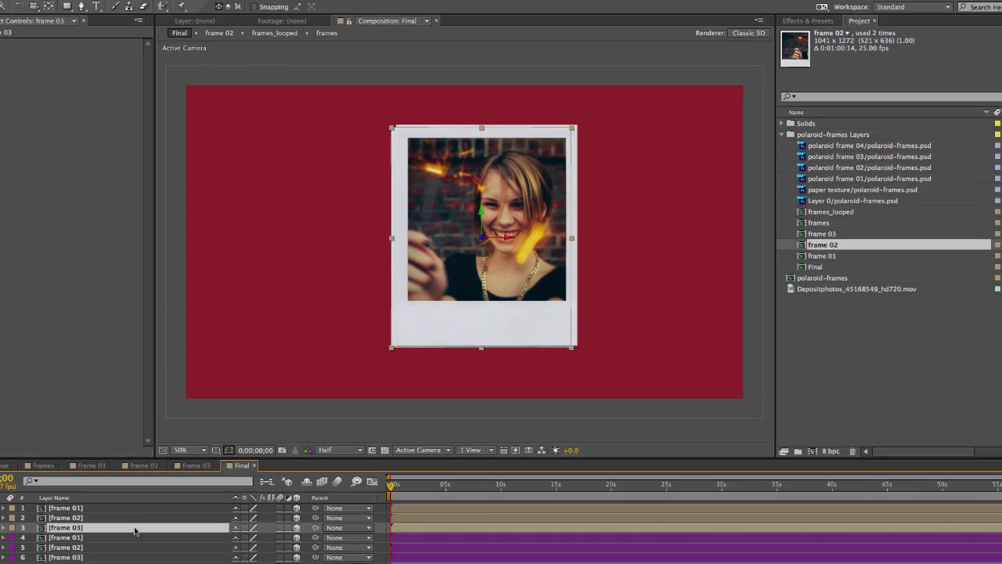
pyautogui.press('Down')
pyautogui.press('Left')
pyautogui.press('Left')
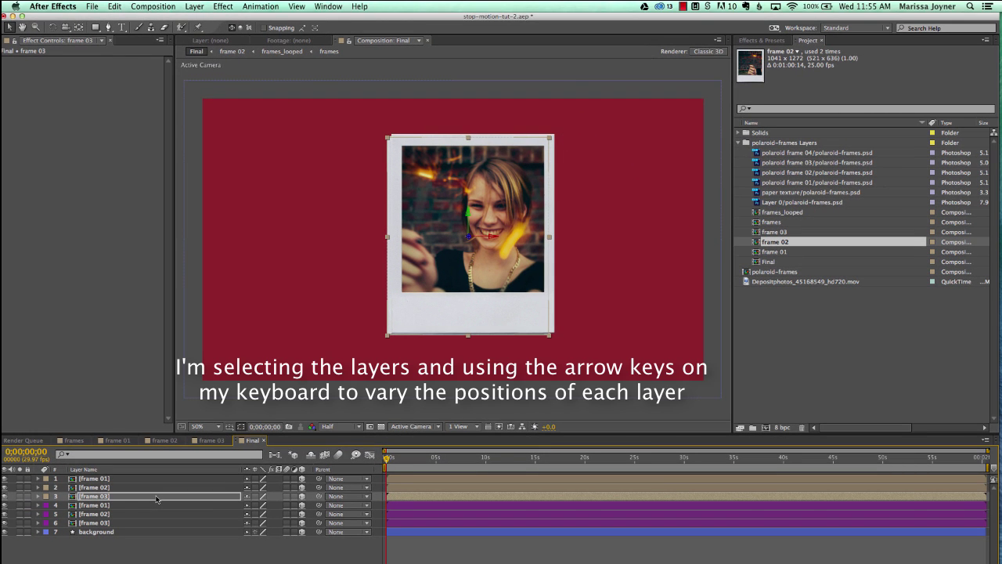
# - Nudge the purple duplicate of frame 01 slightly to the right to vary its position in the stack
pyautogui.click(96, 506)
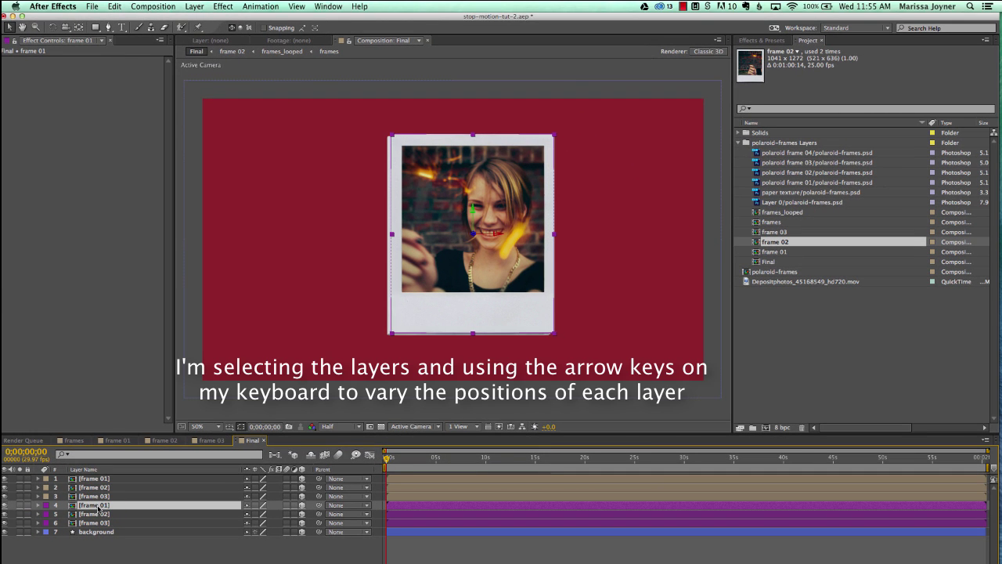
pyautogui.press('Right')
pyautogui.press('Right')
pyautogui.press('Right')
pyautogui.press('Right')
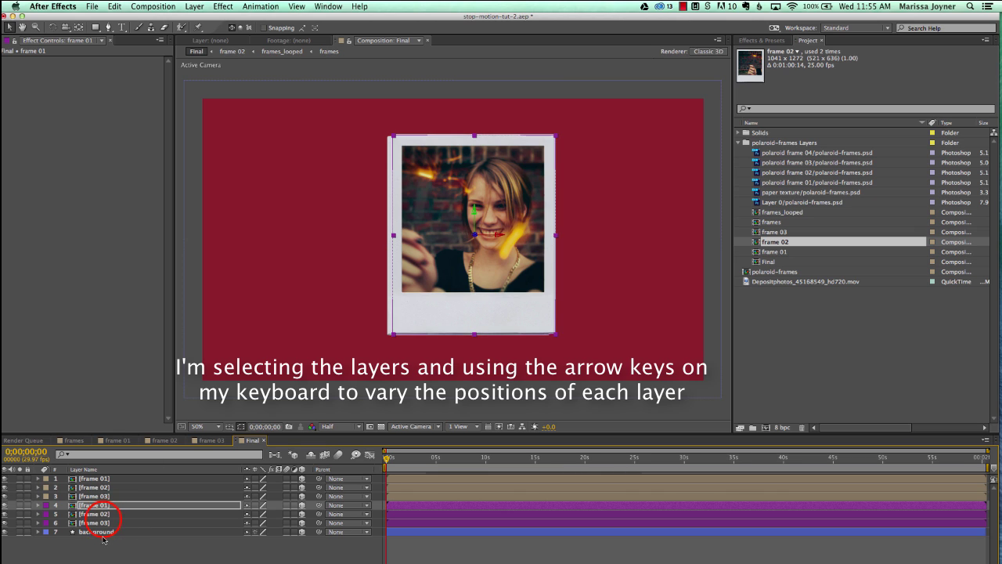
# - Nudge the purple duplicate of frame 03 slightly to the right and deselect it
pyautogui.click(98, 522)
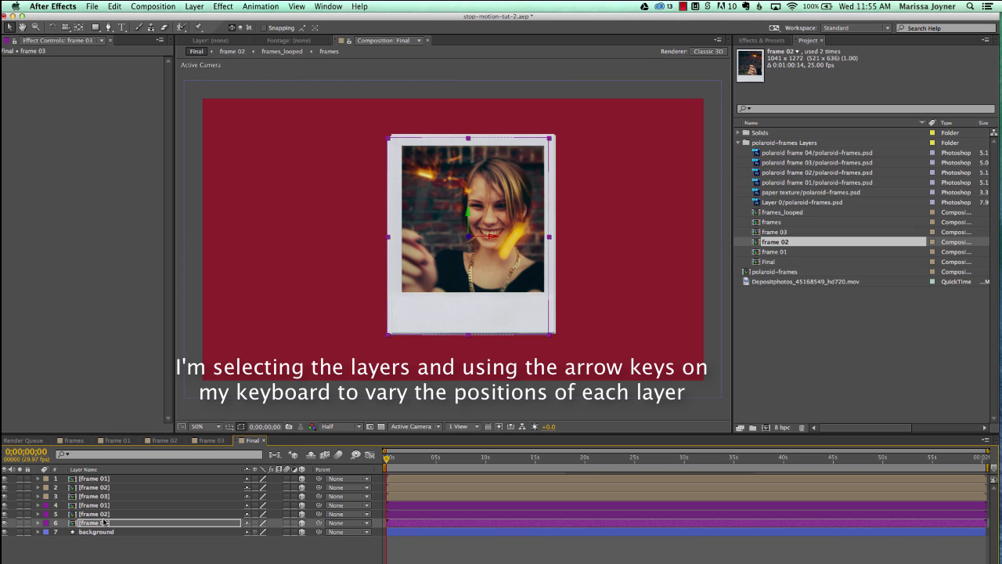
pyautogui.press('Right')
pyautogui.press('Right')
pyautogui.press('Right')
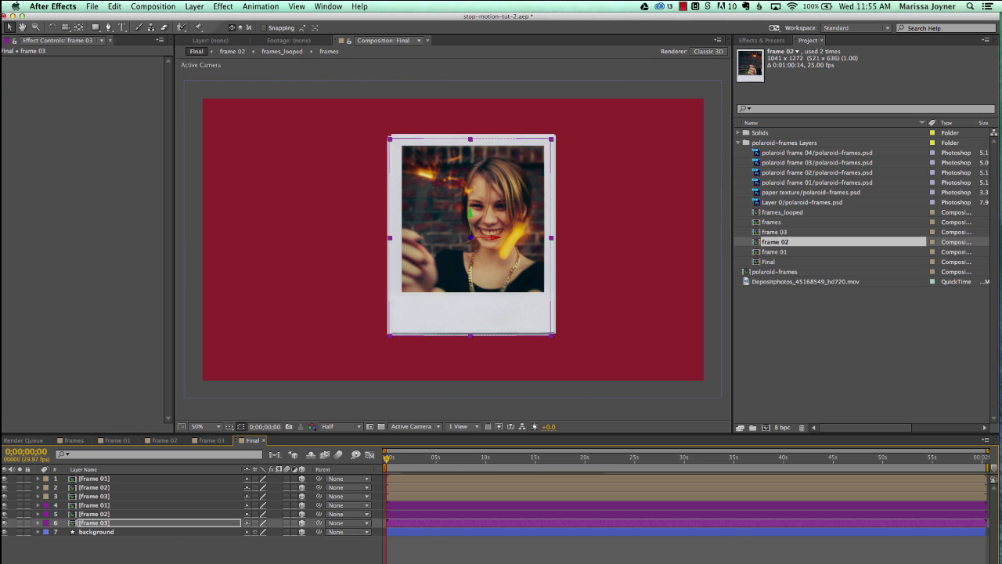
pyautogui.click(227, 547)
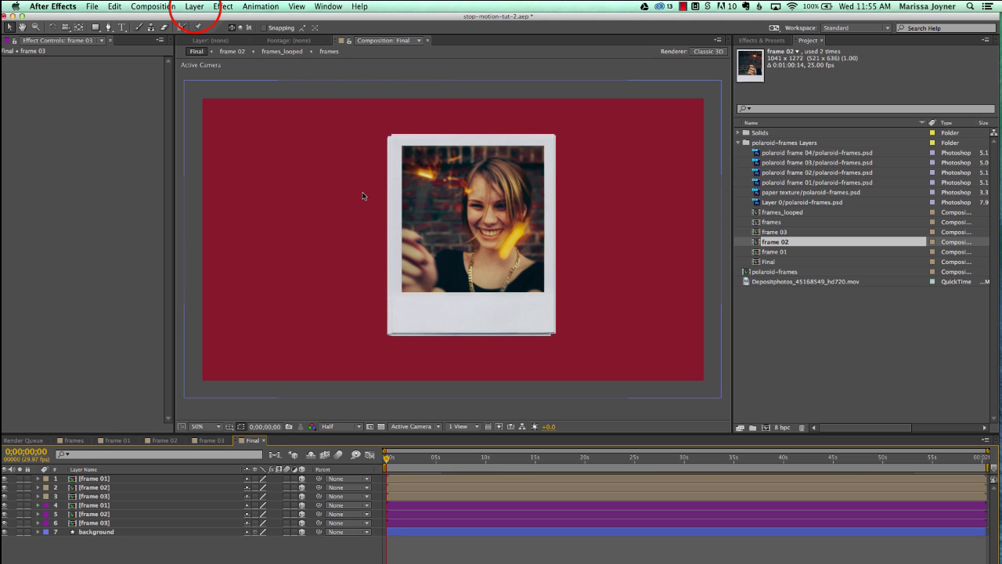
# - Add a two-node camera named Camera 1 with the 35mm preset and depth of field enabled
pyautogui.click(194, 7)
pyautogui.moveTo(199, 21)
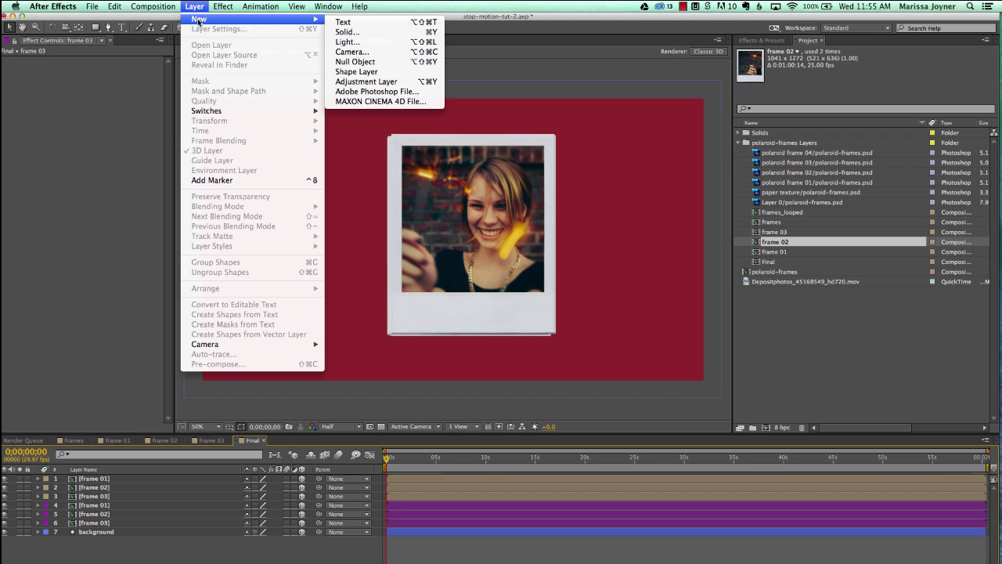
pyautogui.click(358, 52)
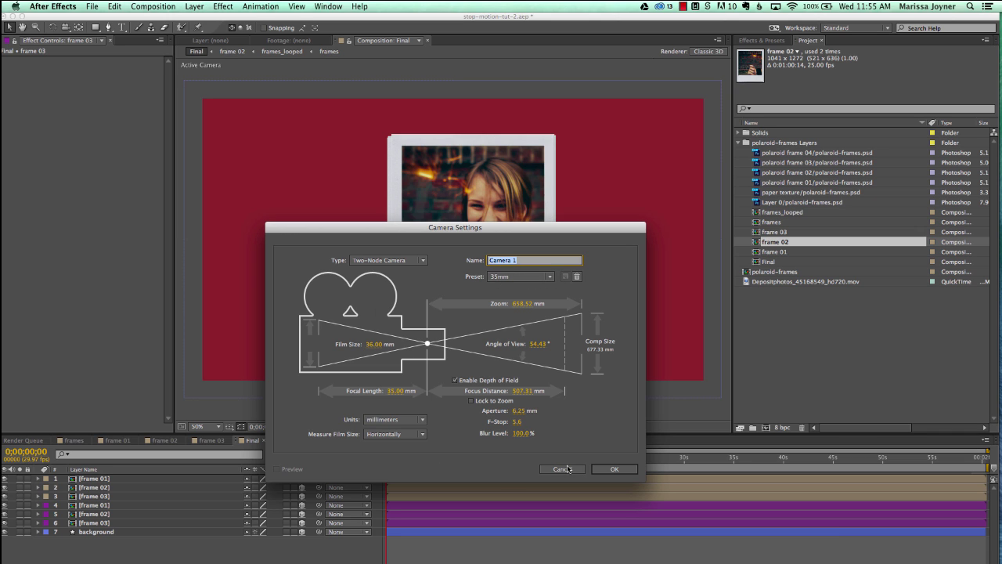
pyautogui.click(615, 469)
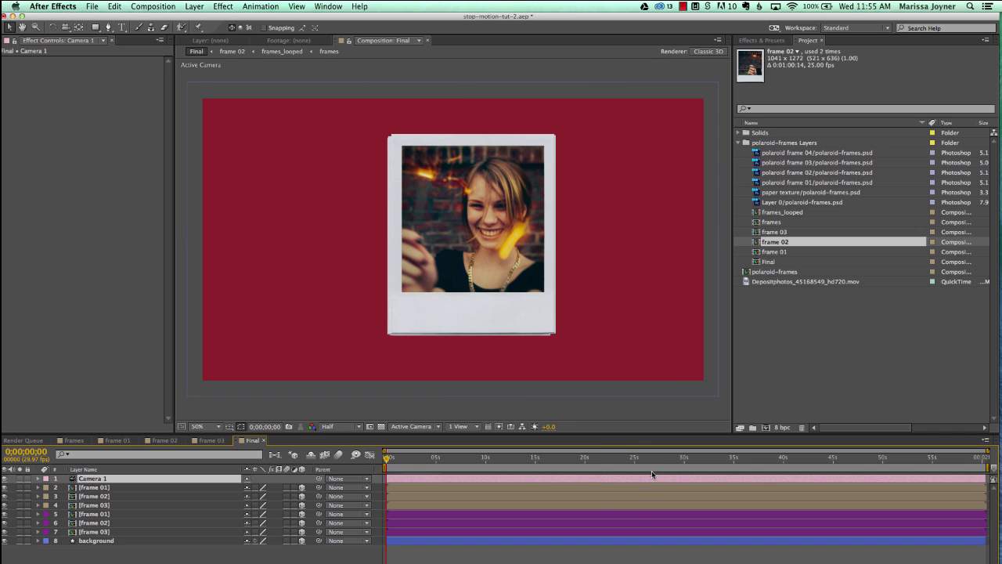
# - Add a shadow-casting spot light at 101% intensity and move it above and to the right of the polaroids
pyautogui.click(194, 6)
pyautogui.moveTo(201, 19)
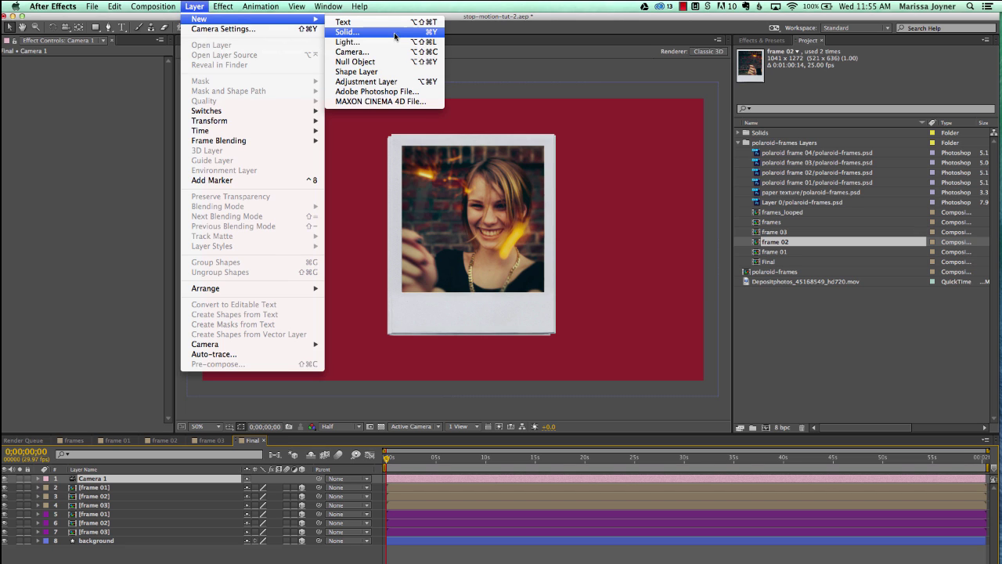
pyautogui.click(389, 43)
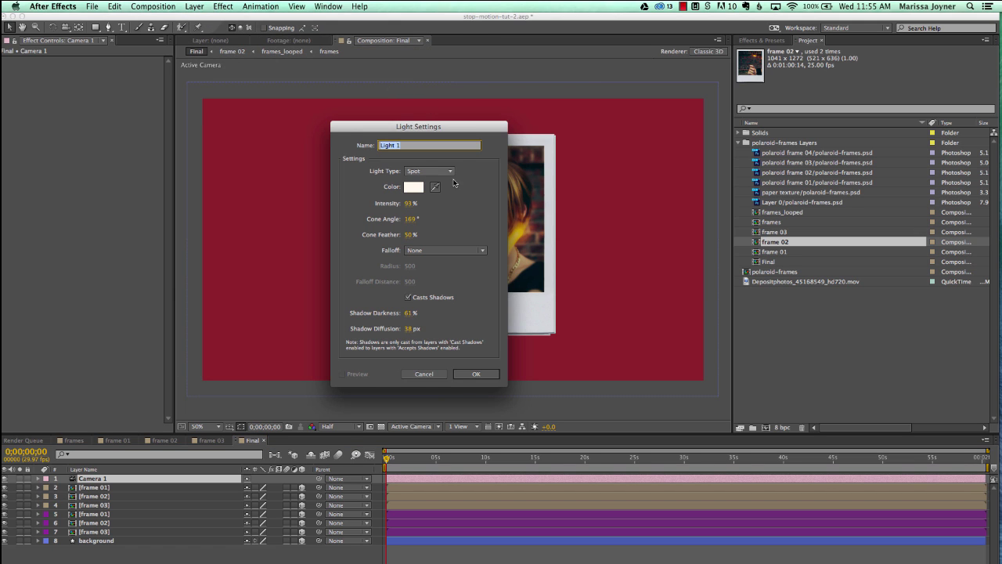
pyautogui.click(409, 203)
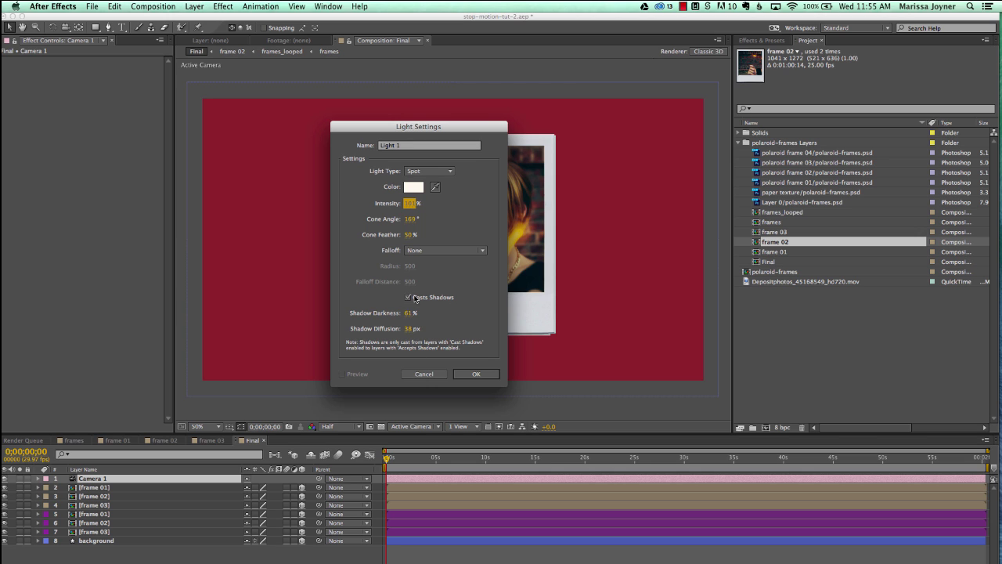
pyautogui.click(476, 374)
pyautogui.moveTo(481, 210); pyautogui.dragTo(631, 69)
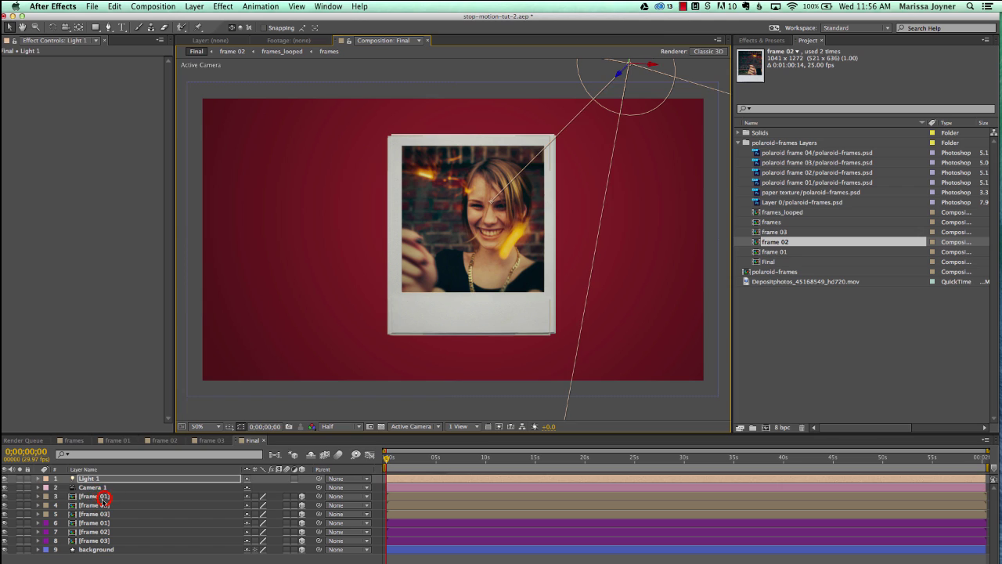
# - Turn on Casts Shadows in the material options of all six frame layers together
pyautogui.click(156, 496)
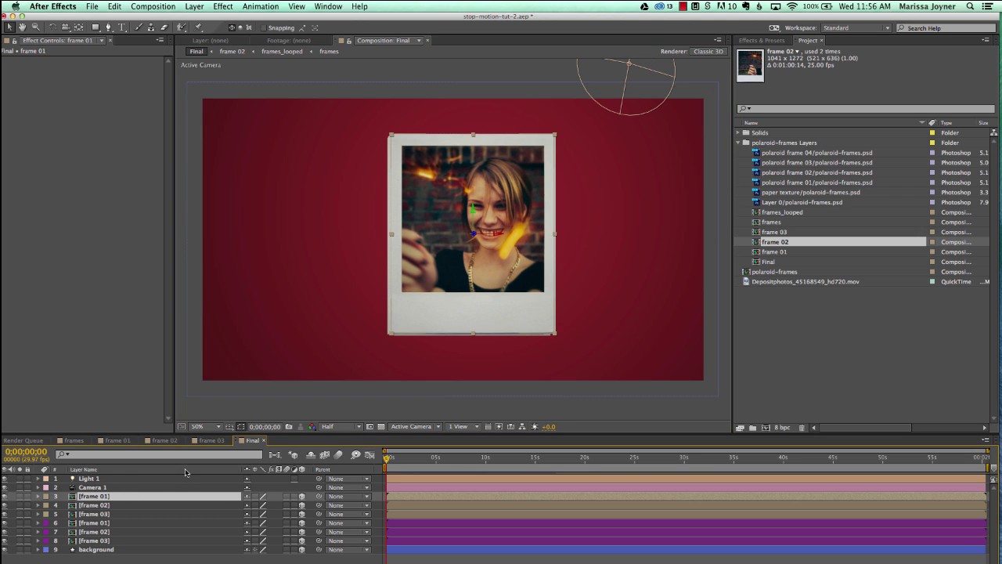
pyautogui.keyDown('shift'); pyautogui.click(94, 540); pyautogui.keyUp('shift')
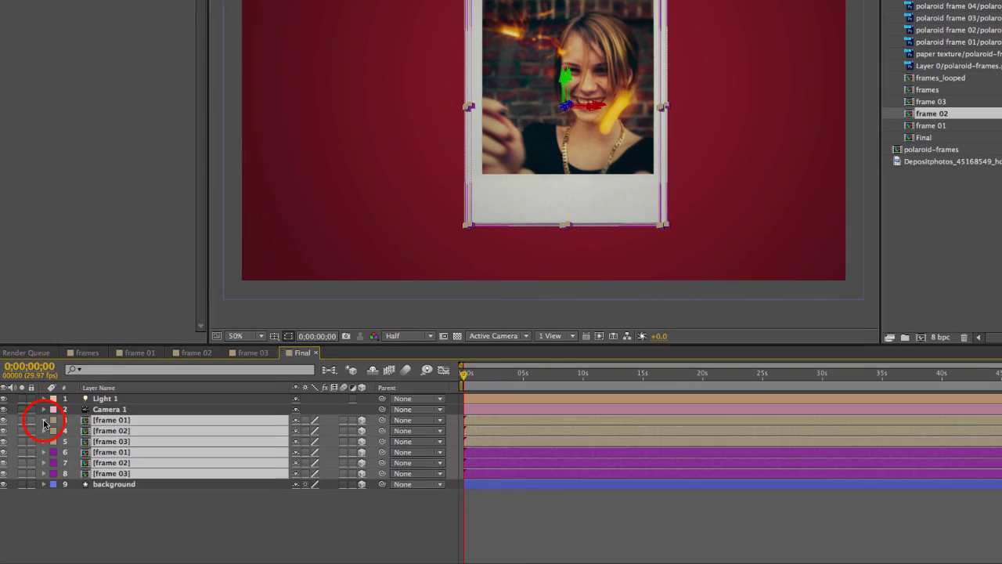
pyautogui.click(36, 496)
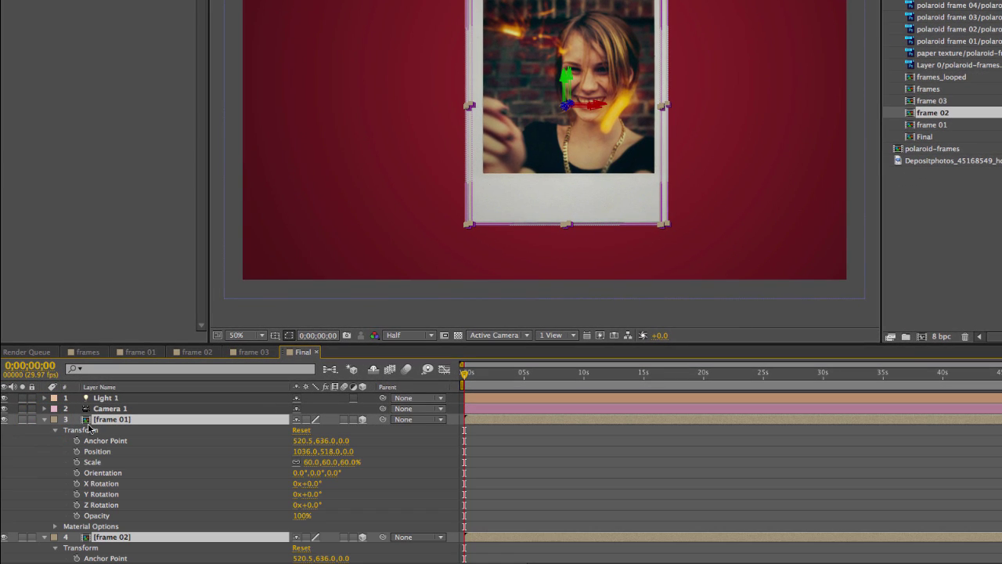
pyautogui.click(55, 526)
pyautogui.scroll(-3, 57, 529)
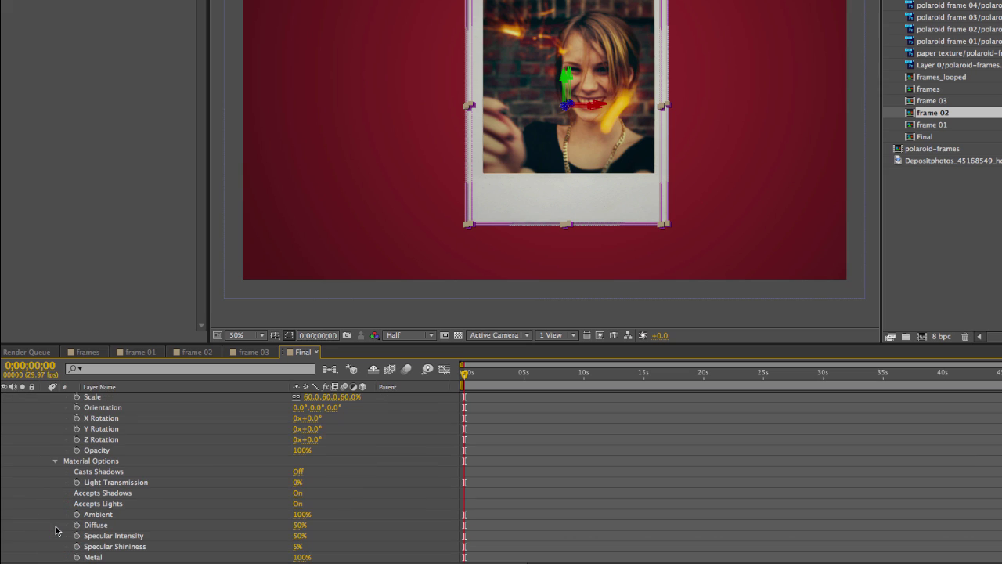
pyautogui.click(296, 473)
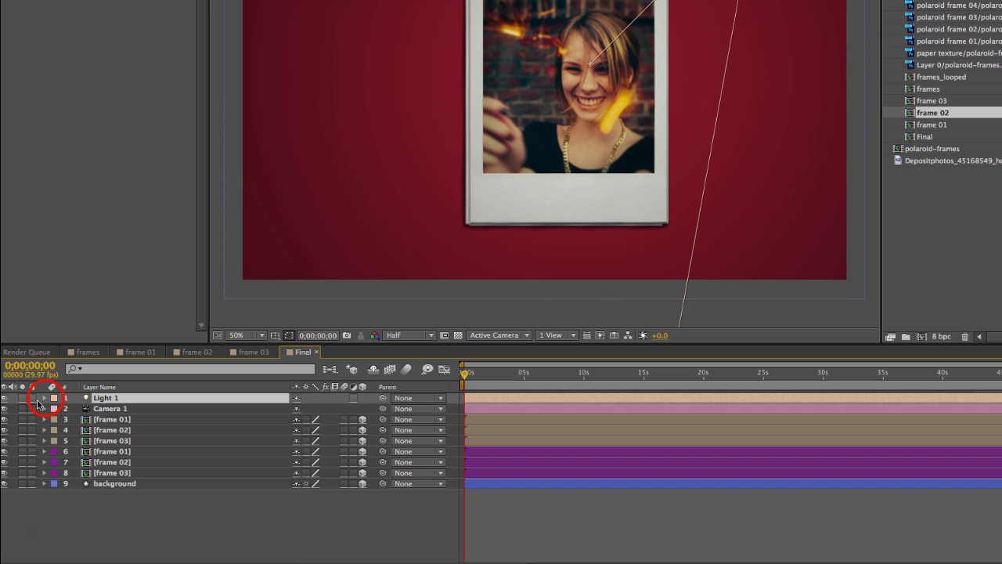
# - Lower the Shadow Darkness of Light 1 in its light options and collapse the layer
pyautogui.click(44, 397)
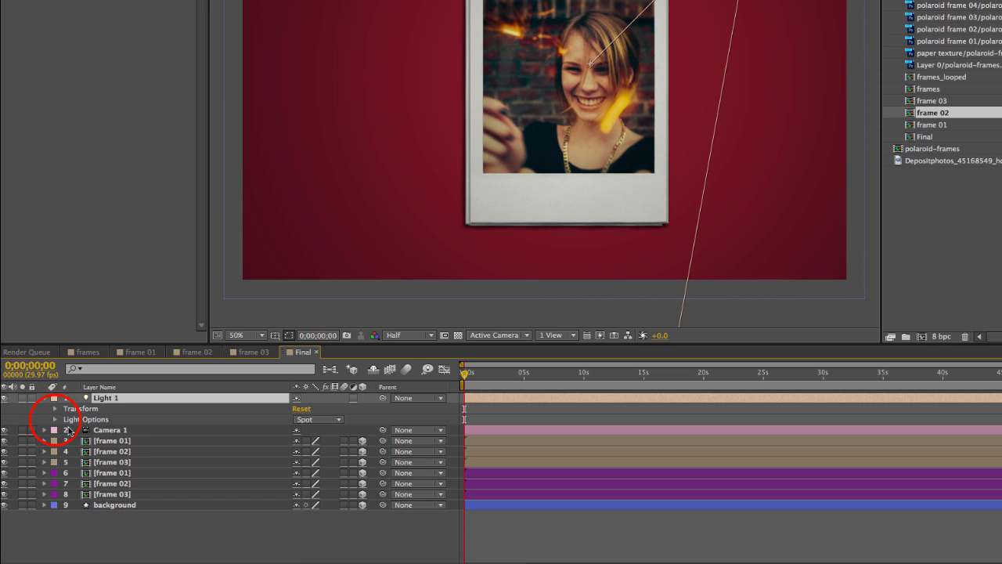
pyautogui.click(55, 419)
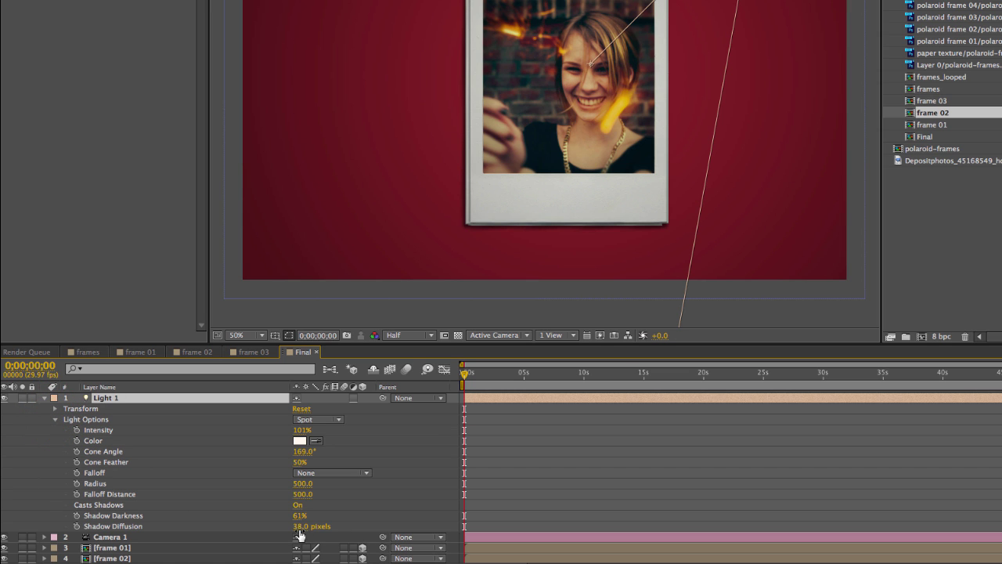
pyautogui.moveTo(299, 517); pyautogui.dragTo(284, 502)
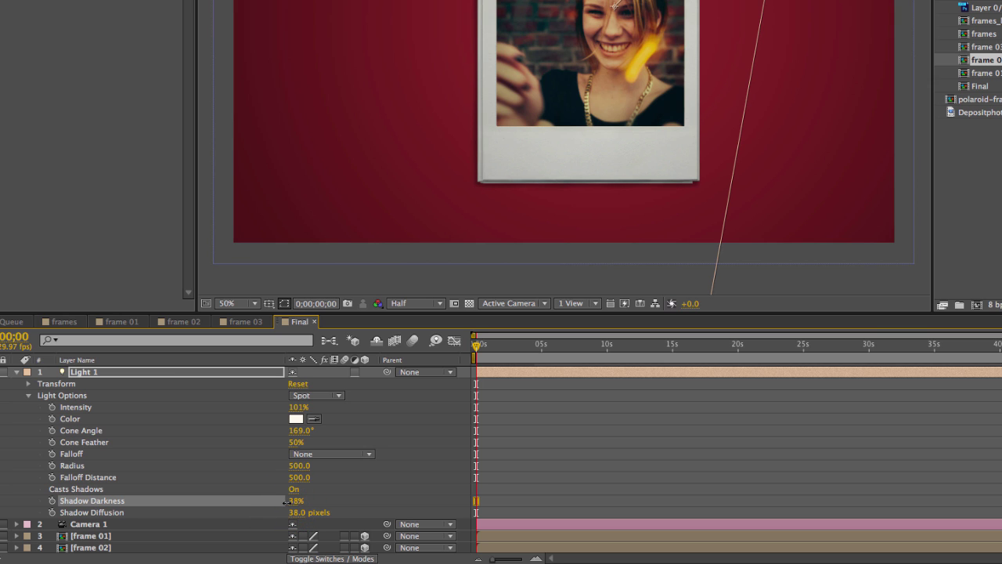
pyautogui.click(17, 372)
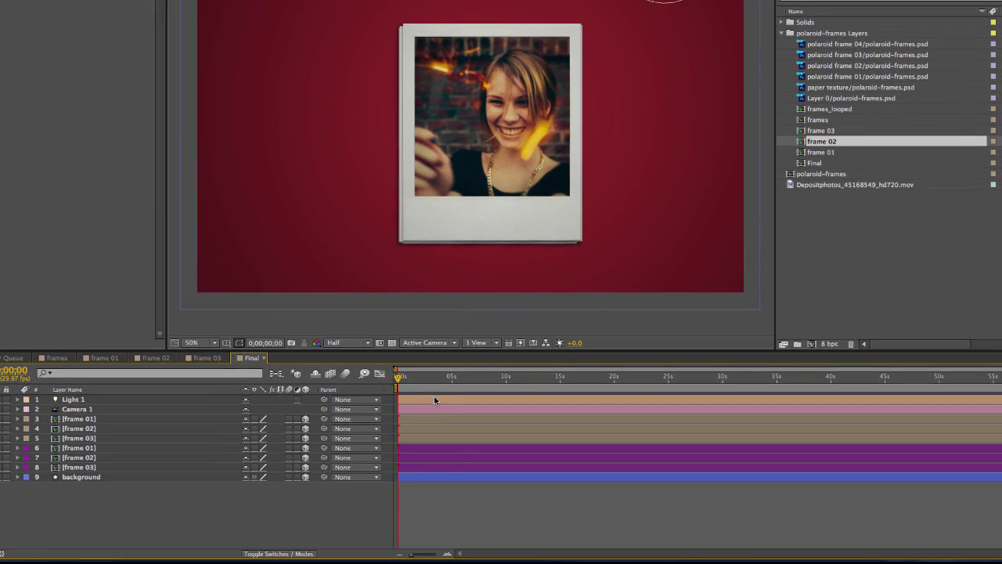
# - Add Position keyframes at 0;00;00;16 to all six frame layers together
pyautogui.moveTo(415, 555); pyautogui.dragTo(426, 556)
pyautogui.click(425, 378)
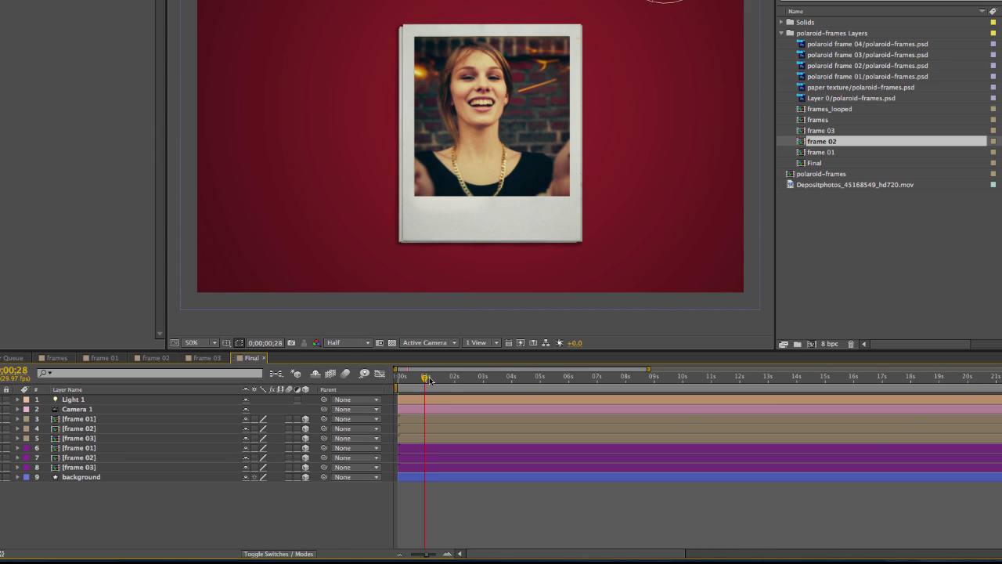
pyautogui.moveTo(424, 379); pyautogui.dragTo(414, 381)
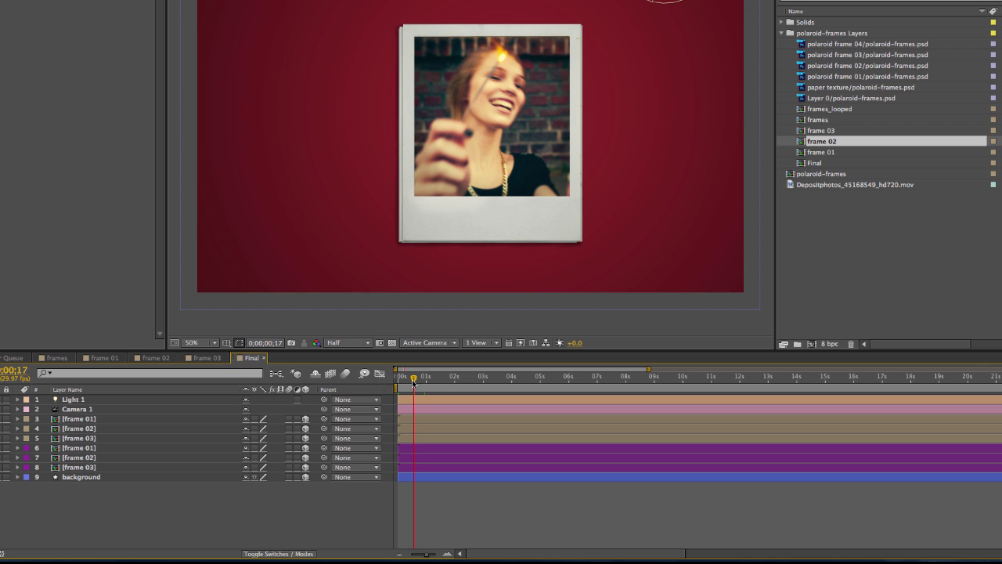
pyautogui.moveTo(413, 382); pyautogui.dragTo(412, 380)
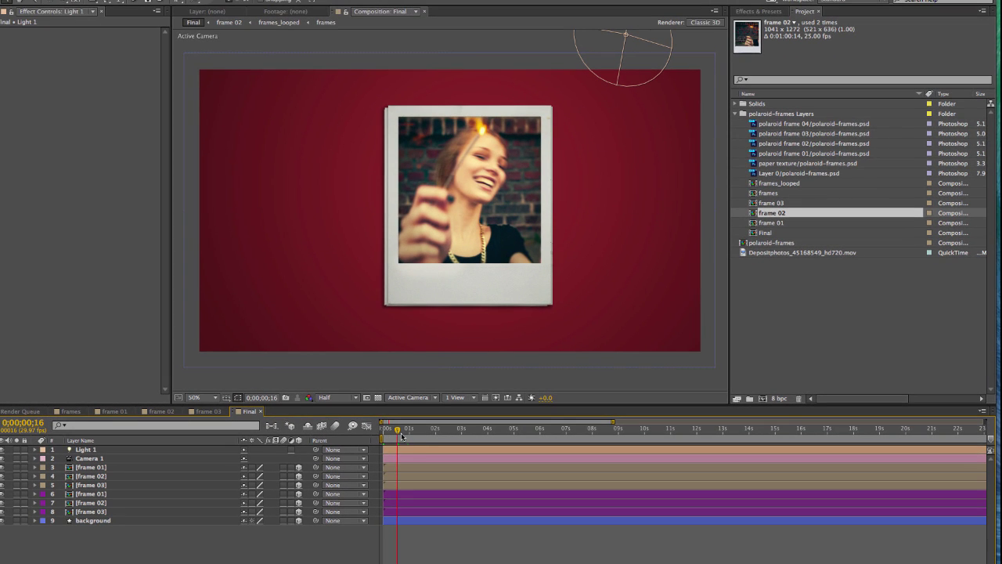
pyautogui.click(94, 468)
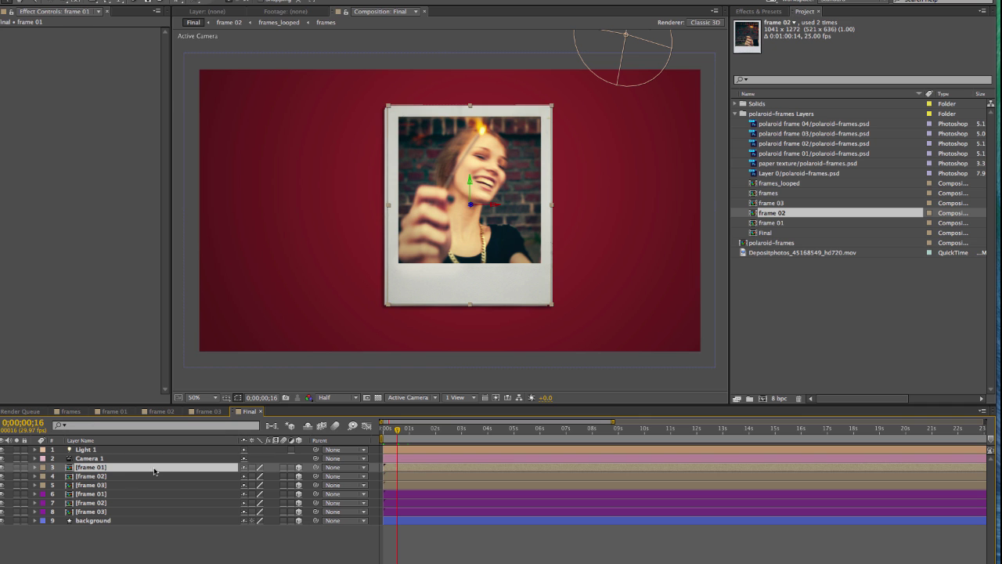
pyautogui.keyDown('shift'); pyautogui.click(110, 511); pyautogui.keyUp('shift')
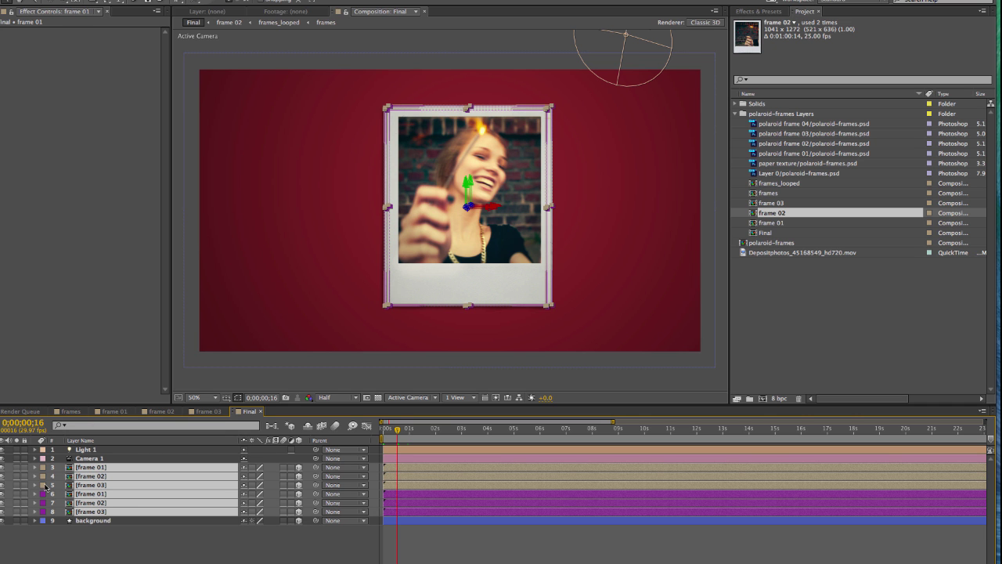
pyautogui.press('p')
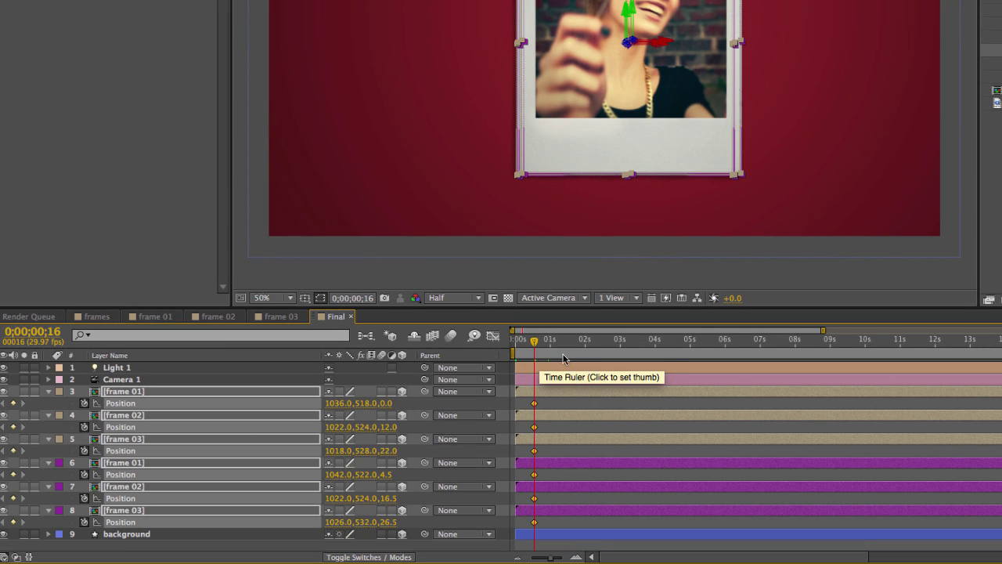
# - At 0;00;00;00, move the purple frame 03 layer off the canvas's left side to about X -452 and purple frame 02 off the right to about X 2266
pyautogui.moveTo(534, 345); pyautogui.dragTo(507, 355)
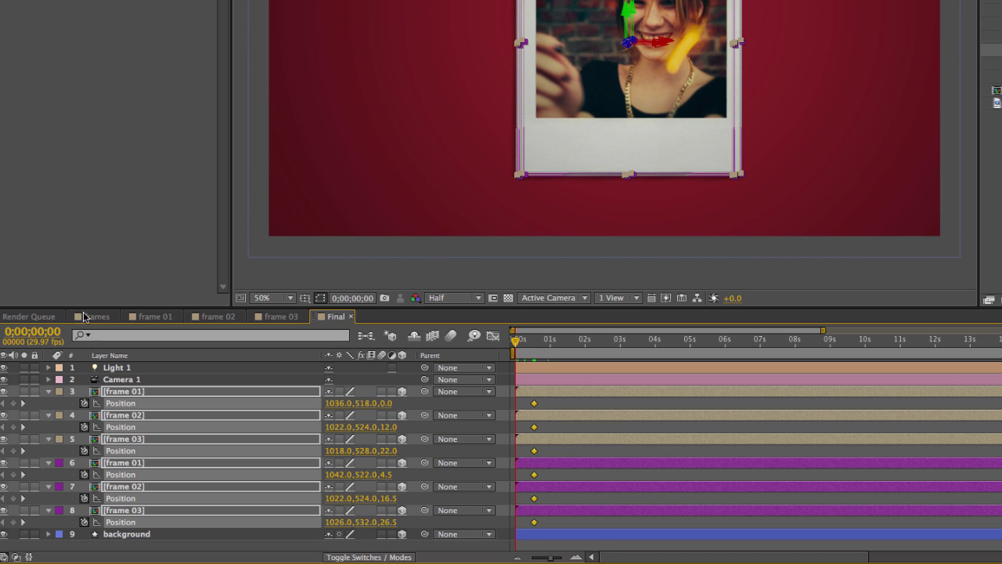
pyautogui.click(69, 403)
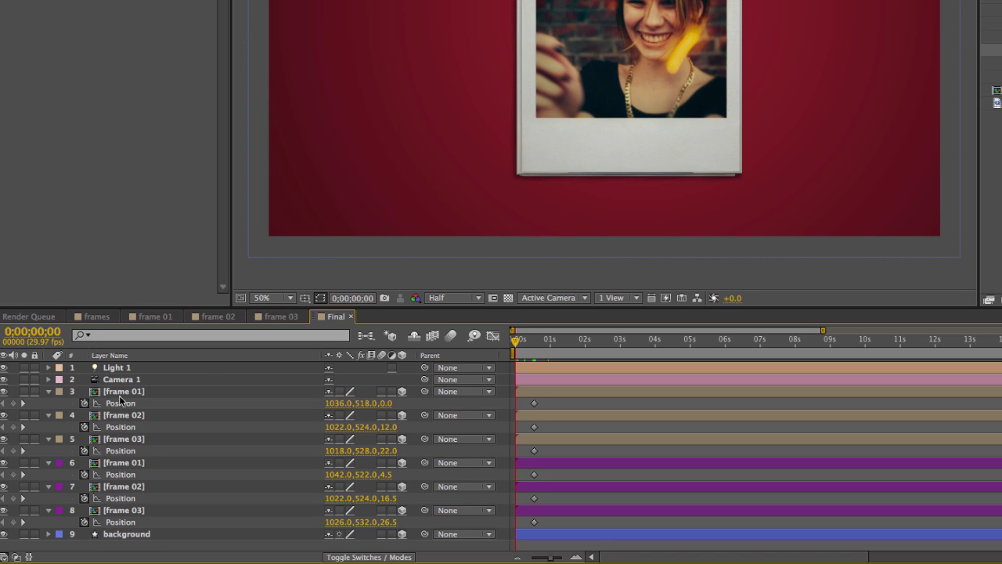
pyautogui.click(122, 392)
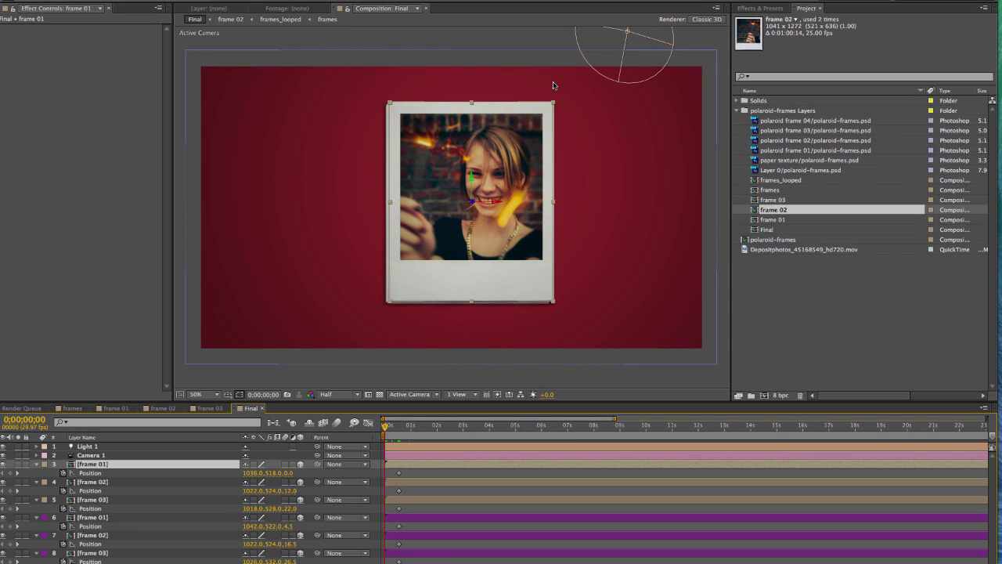
pyautogui.click(94, 553)
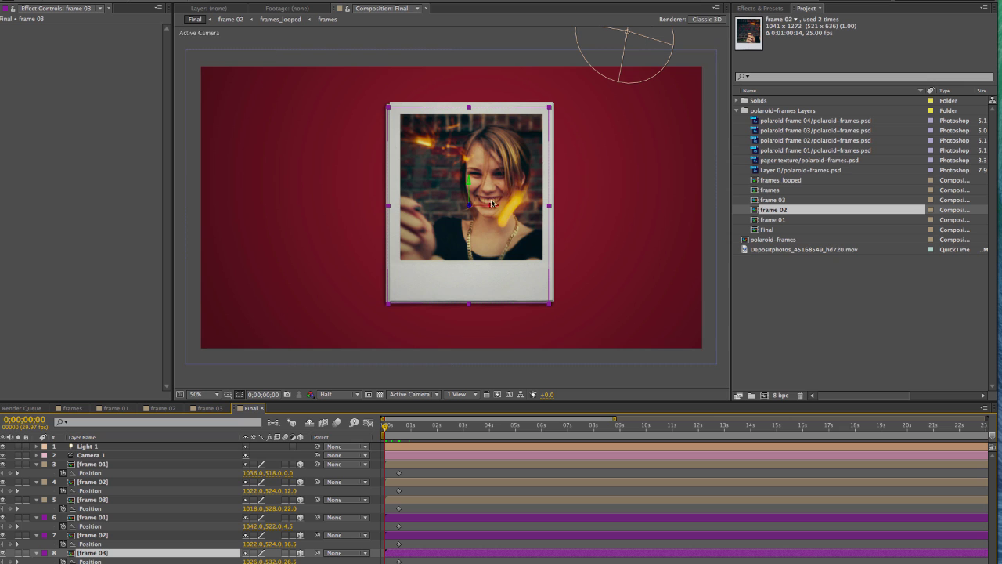
pyautogui.moveTo(498, 209); pyautogui.dragTo(116, 234)
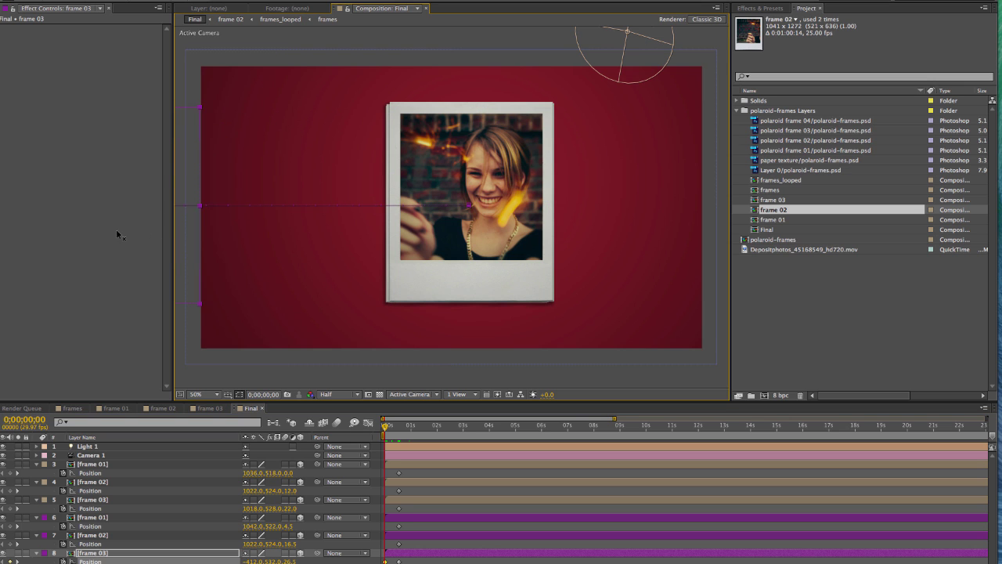
pyautogui.click(106, 536)
pyautogui.moveTo(495, 205); pyautogui.dragTo(820, 206)
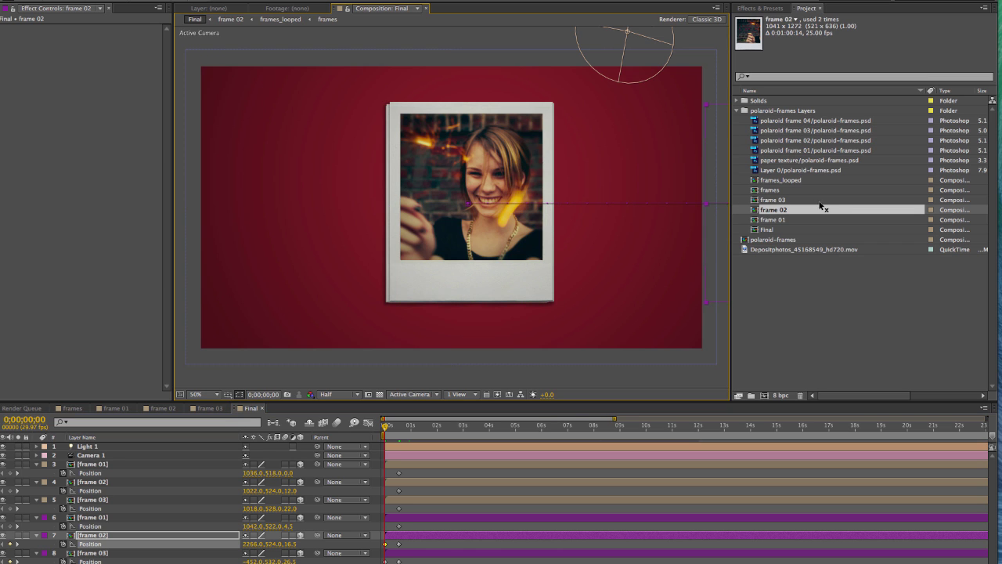
# - Move the purple frame 01 layer above the canvas to about Y -574, and tan frame 03 beyond the upper-right corner to about 2450, -196
pyautogui.click(100, 518)
pyautogui.moveTo(475, 180); pyautogui.dragTo(473, 1)
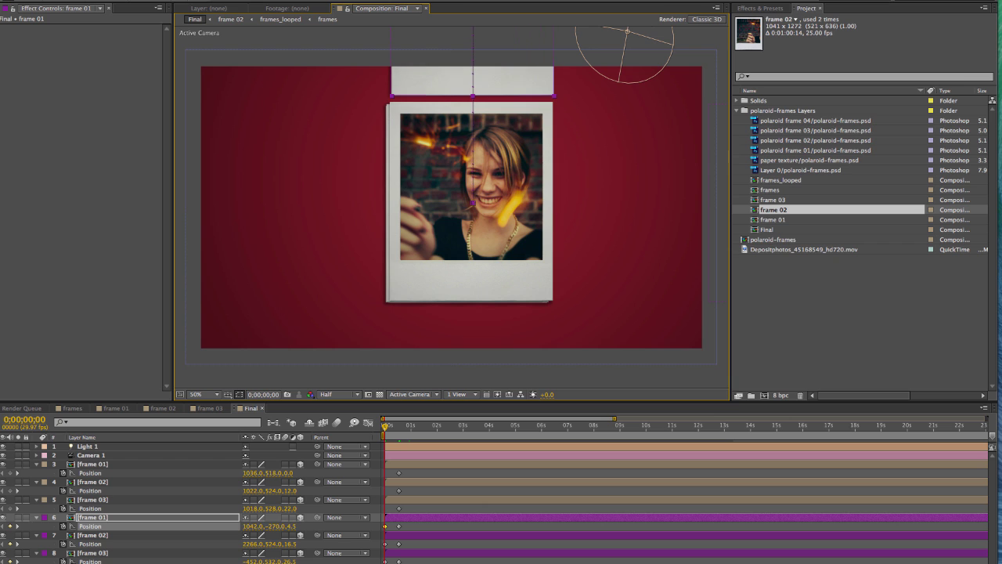
pyautogui.keyDown('alt'); pyautogui.click(489, 147); pyautogui.keyUp('alt')
pyautogui.moveTo(459, 177); pyautogui.dragTo(461, 191)
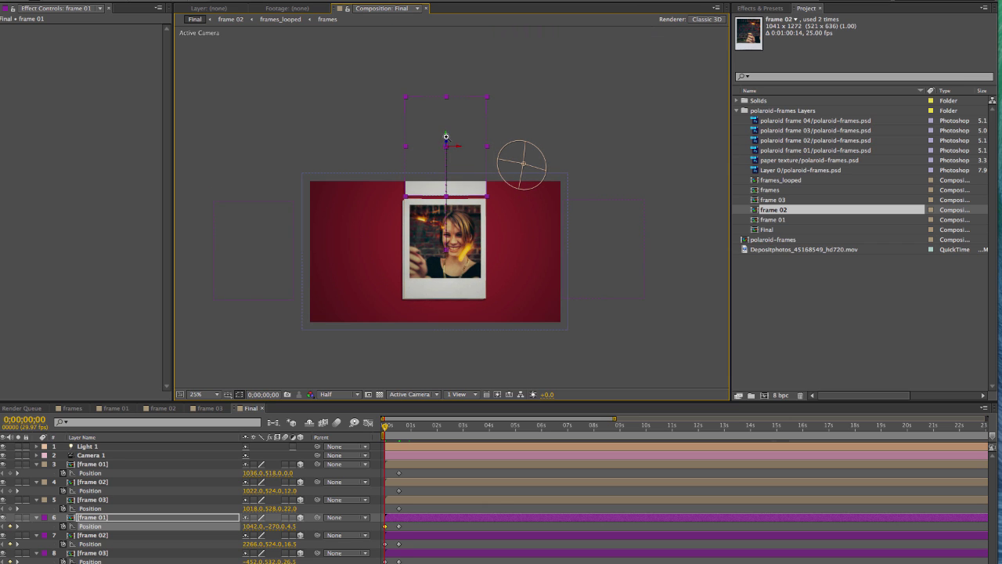
pyautogui.moveTo(447, 136); pyautogui.dragTo(449, 95)
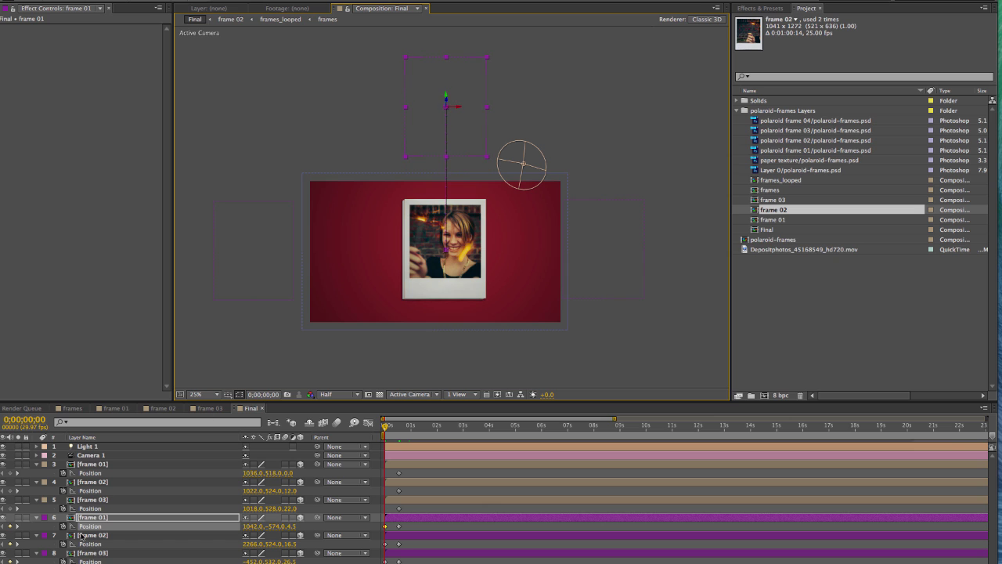
pyautogui.click(484, 225)
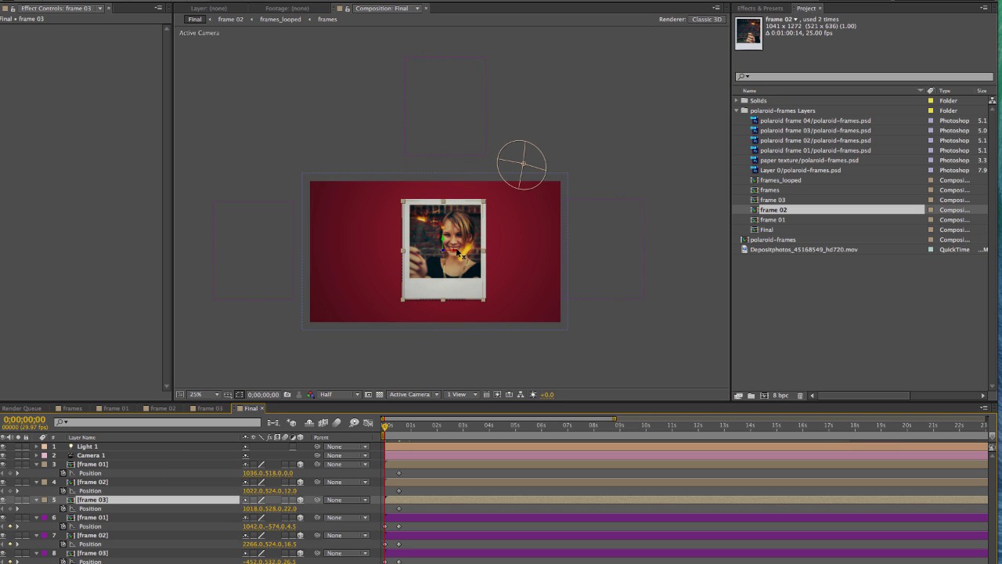
pyautogui.moveTo(454, 253); pyautogui.dragTo(642, 160)
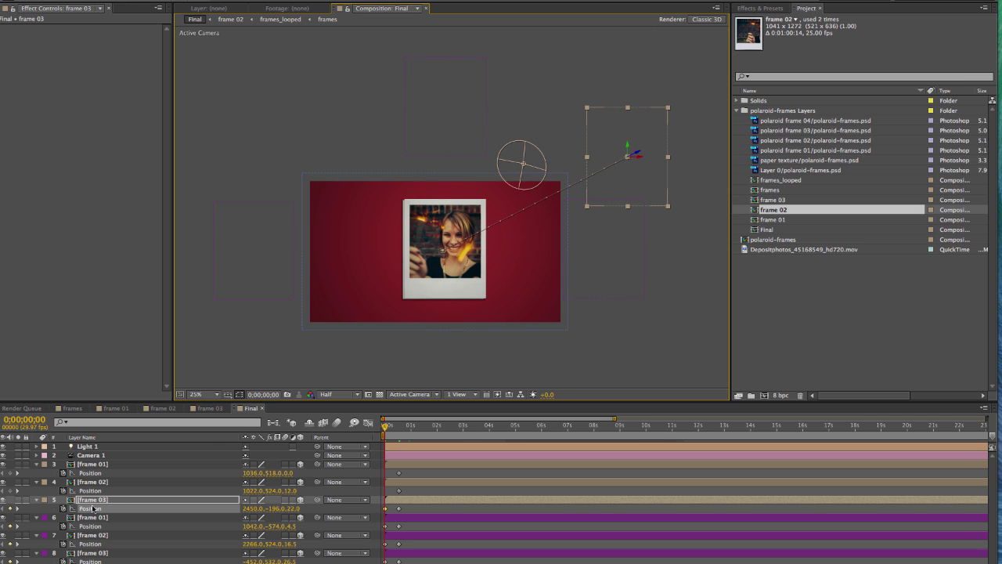
# - Move the tan frame 02 layer beyond the canvas's upper-left corner to about -2, -576, and tan frame 01 below the canvas to about Y 1598
pyautogui.click(103, 482)
pyautogui.moveTo(462, 255); pyautogui.dragTo(313, 239)
pyautogui.moveTo(316, 226); pyautogui.dragTo(313, 82)
pyautogui.click(106, 465)
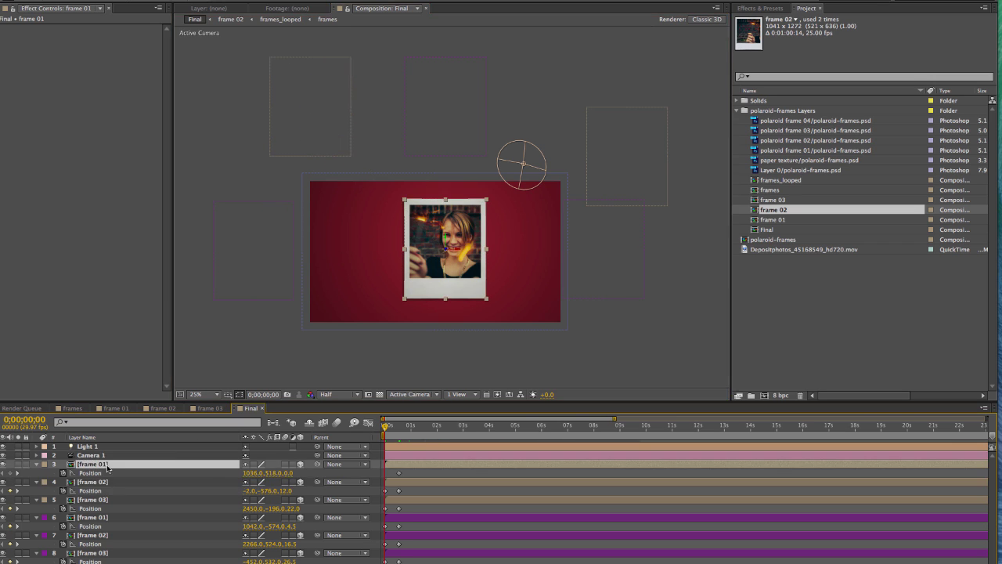
pyautogui.moveTo(445, 239); pyautogui.dragTo(444, 381)
# - Apply Easy Ease to all Position keyframes of the six frame layers and clear the selection
pyautogui.moveTo(409, 472); pyautogui.dragTo(385, 562)
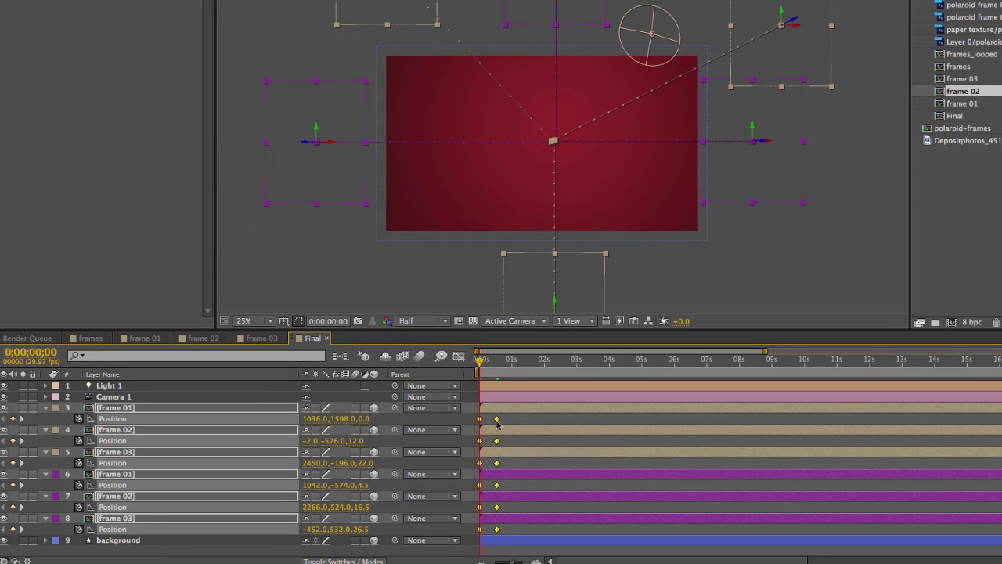
pyautogui.rightClick(401, 478)
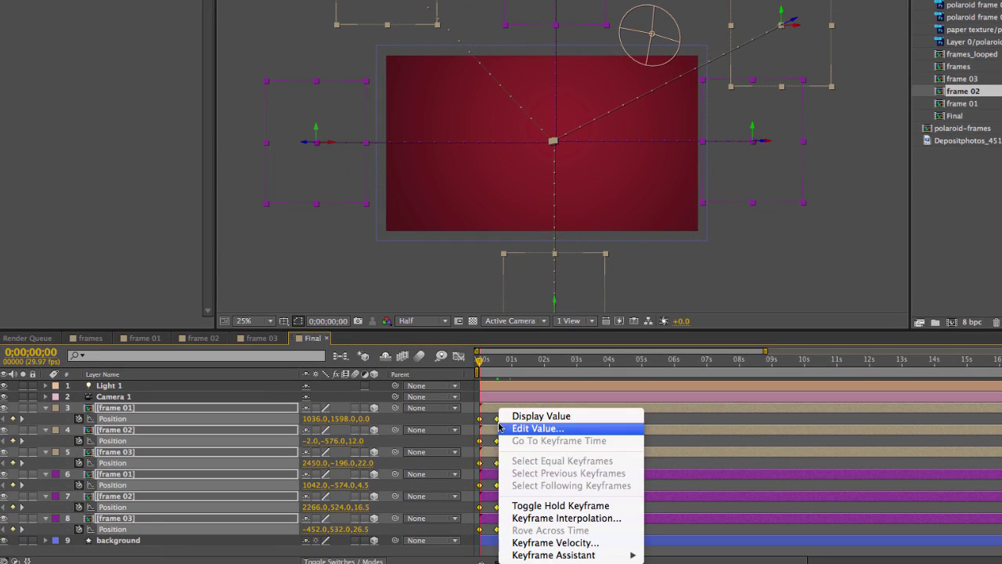
pyautogui.moveTo(579, 554)
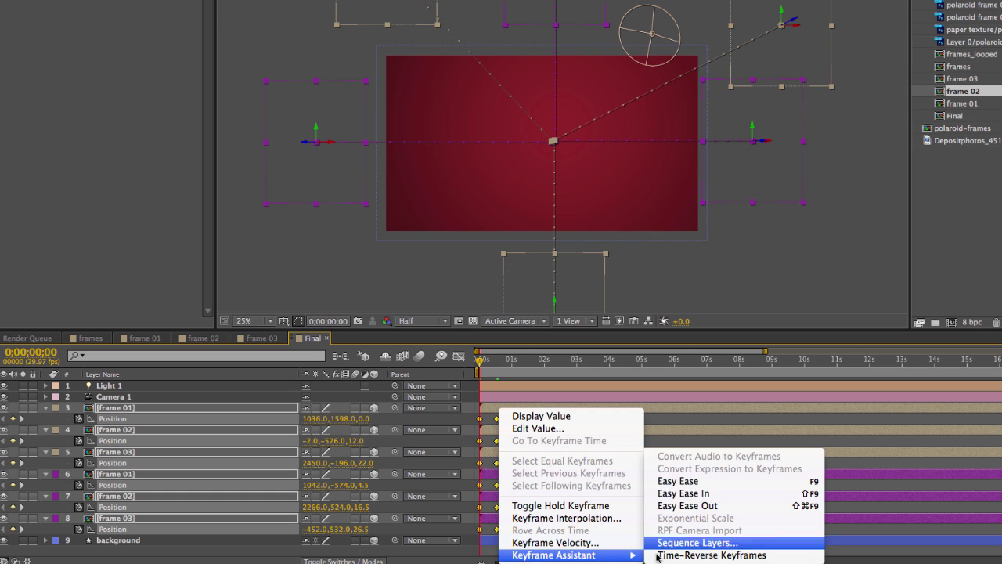
pyautogui.click(678, 481)
pyautogui.press('F2')
# - End the work area at 0;00;03;04 and preview the polaroid animation at 50% magnification
pyautogui.click(579, 360)
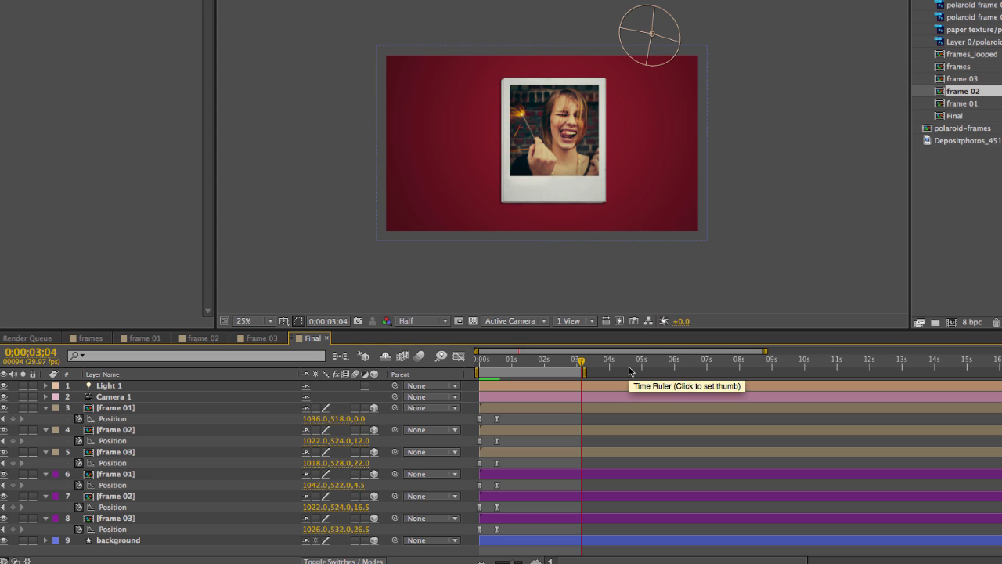
pyautogui.scroll(7, 614, 133)
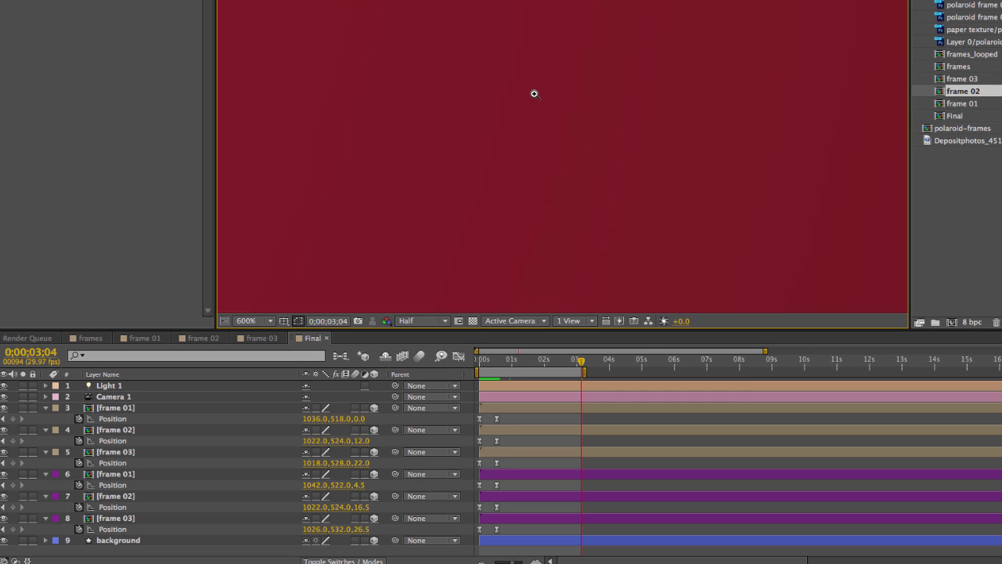
pyautogui.scroll(-8, 535, 94)
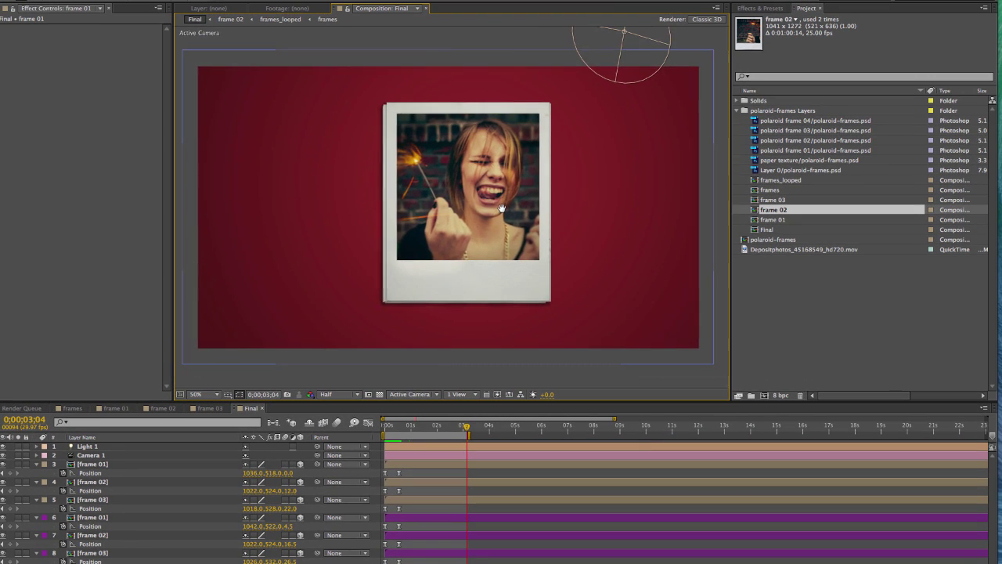
pyautogui.moveTo(502, 209); pyautogui.dragTo(500, 208)
pyautogui.press('KP_0')
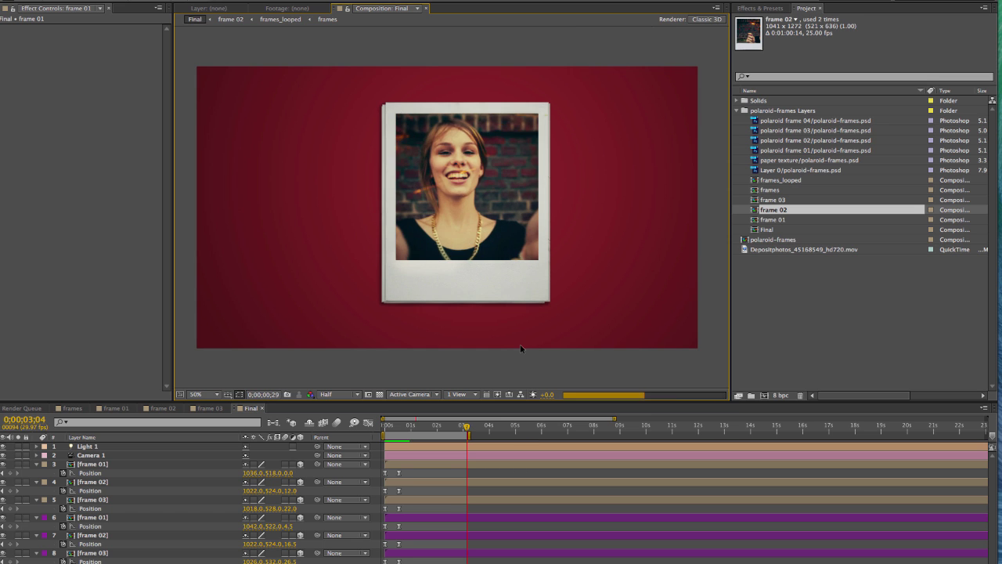
# - Shift the second Position keyframe of all six frame layers slightly later and preview the slower arrival
pyautogui.click(404, 429)
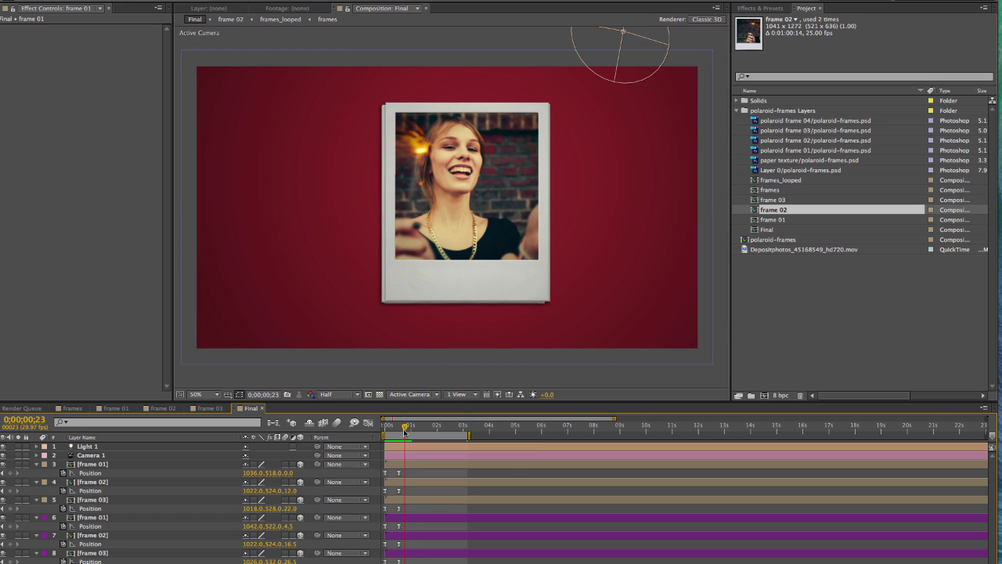
pyautogui.moveTo(411, 472); pyautogui.dragTo(395, 559)
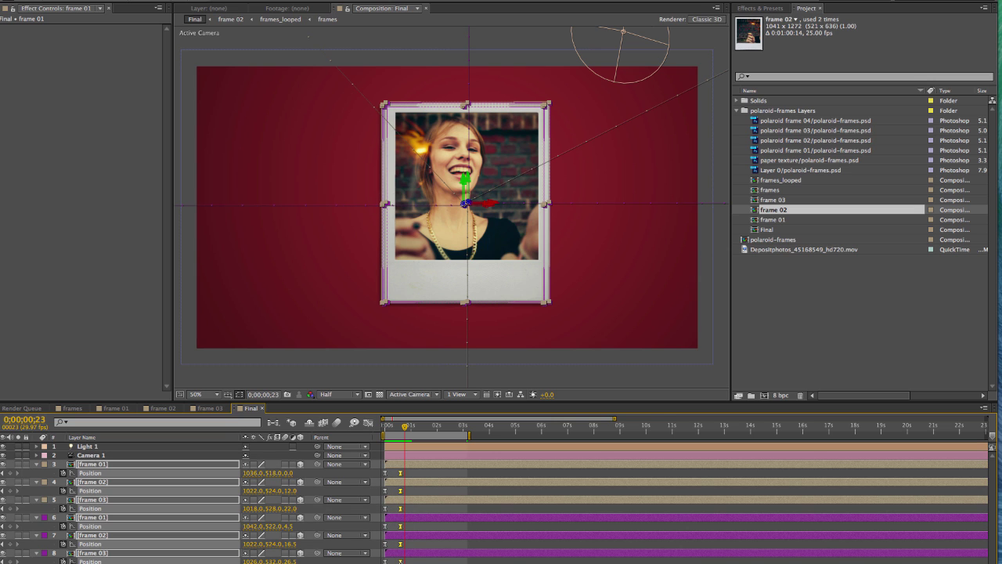
pyautogui.press('space')
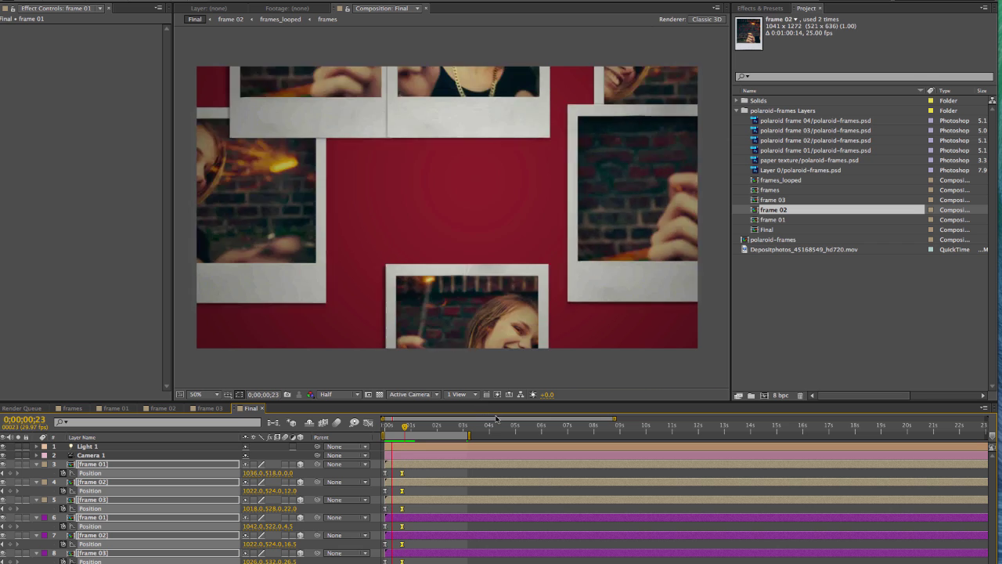
# - Add a Position keyframe at 0;00;00;25 to the tan frame 02 layer to hold its centred position
pyautogui.moveTo(490, 425); pyautogui.dragTo(412, 449)
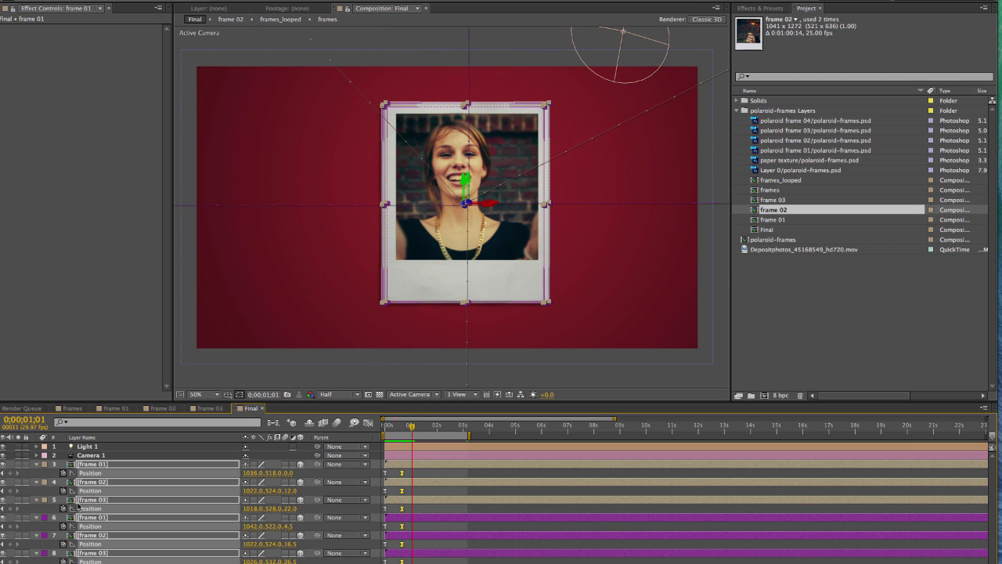
pyautogui.press('super+shift+a')
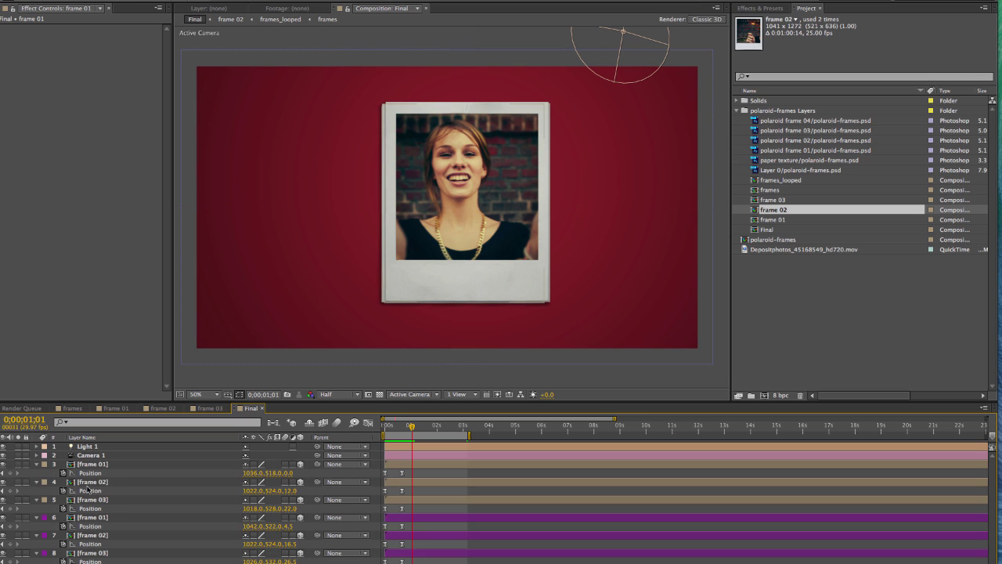
pyautogui.click(96, 482)
pyautogui.click(159, 498)
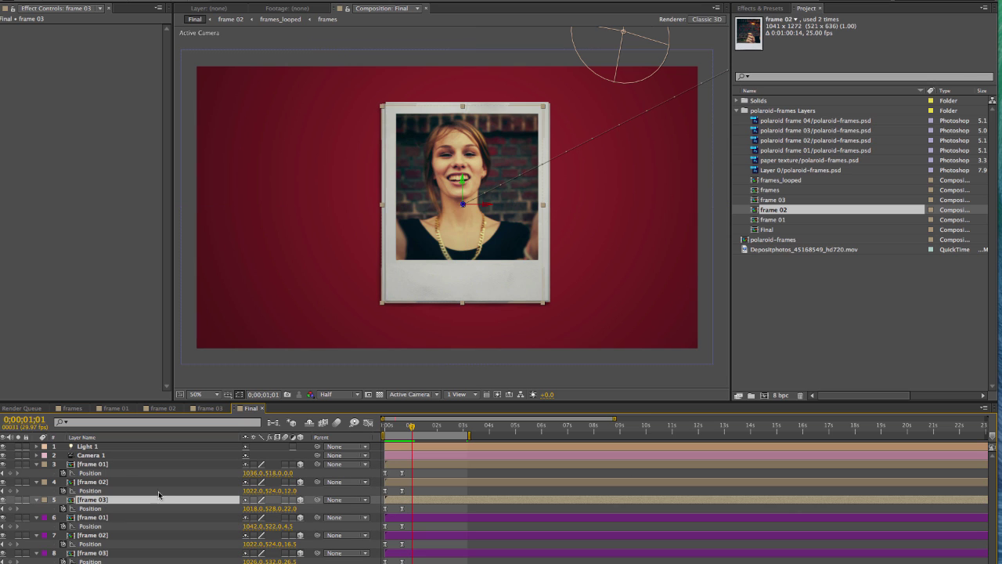
pyautogui.click(102, 481)
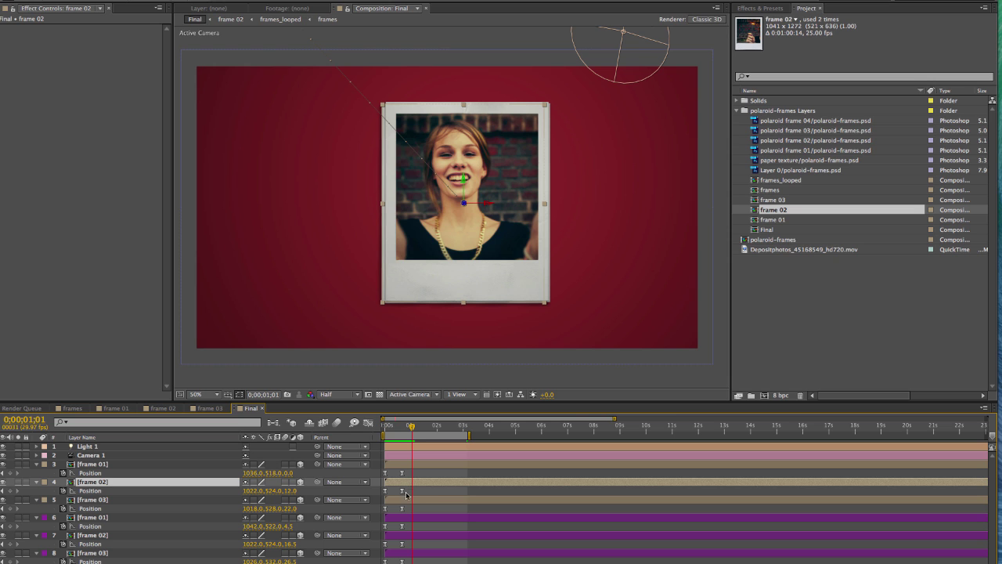
pyautogui.moveTo(411, 427); pyautogui.dragTo(408, 426)
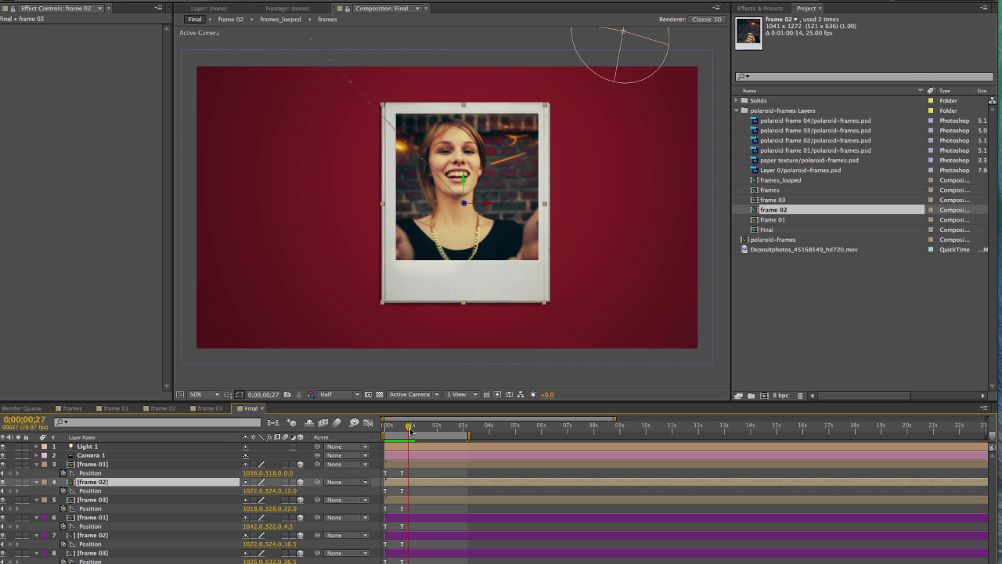
pyautogui.moveTo(410, 429)
pyautogui.mouseDown()
pyautogui.moveTo(401, 429)
pyautogui.moveTo(423, 417)
pyautogui.mouseUp()
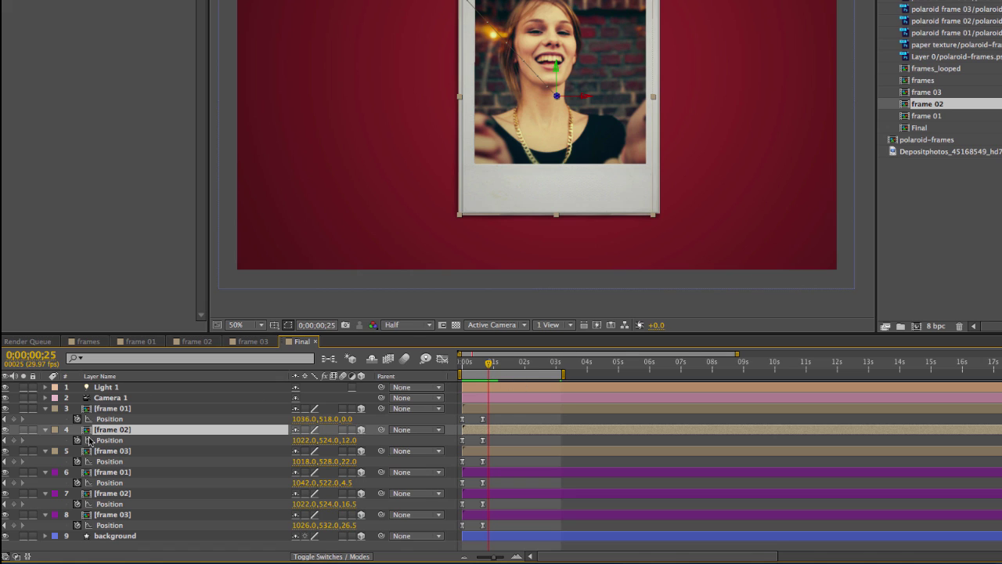
pyautogui.click(14, 441)
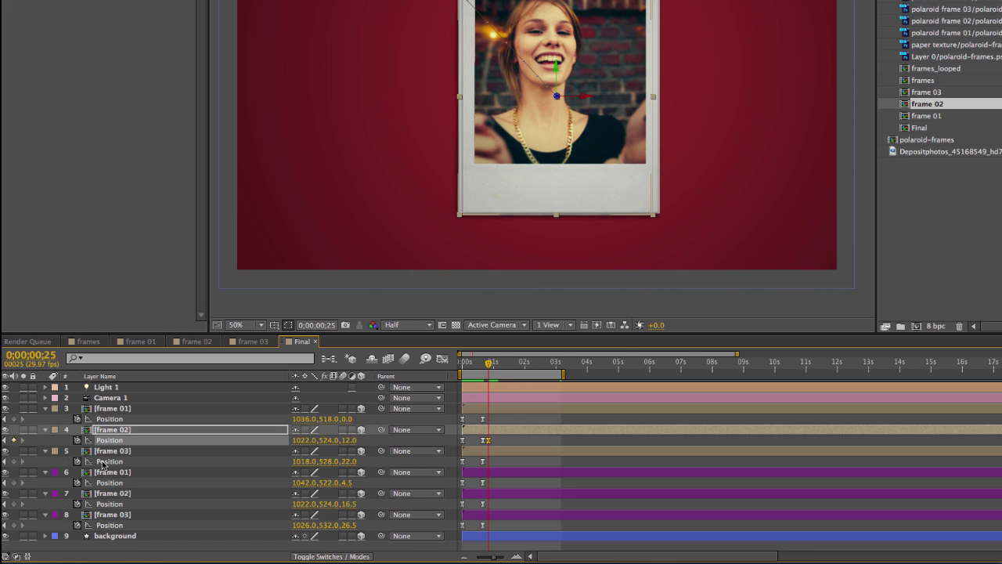
# - Add a Position keyframe at 0;00;00;25 to the tan frame 03 layer and clear the selection
pyautogui.click(14, 461)
pyautogui.click(132, 452)
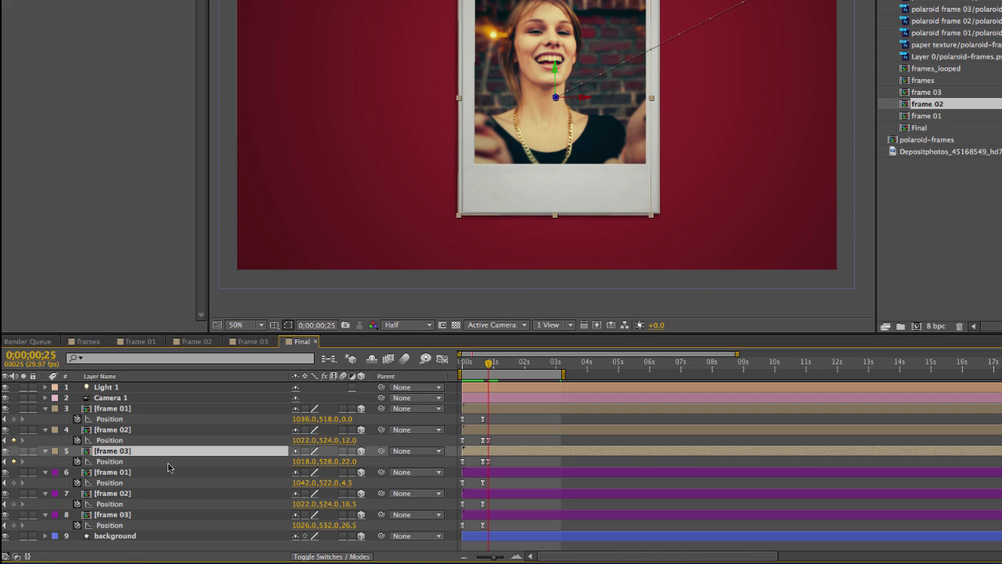
pyautogui.moveTo(489, 364); pyautogui.dragTo(501, 367)
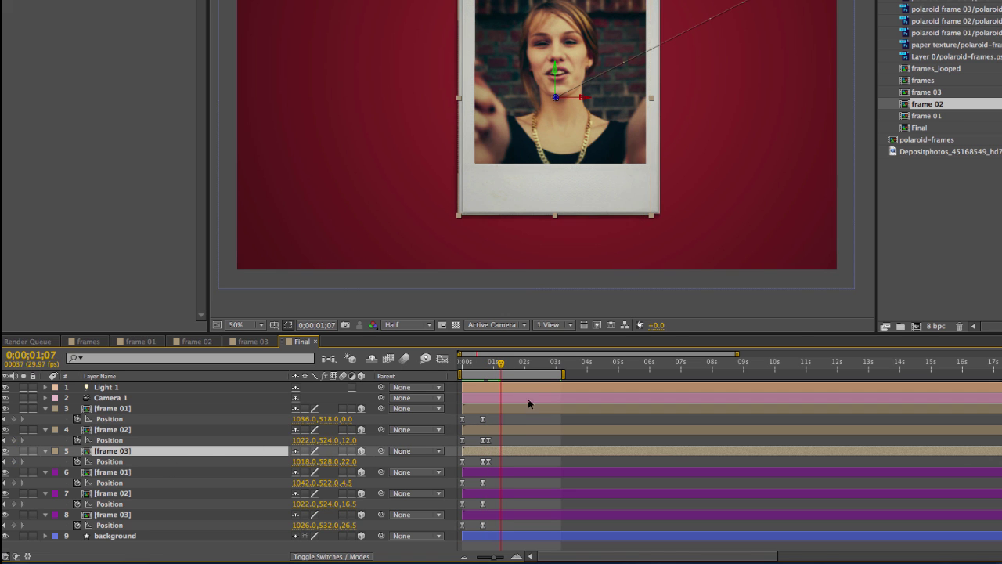
pyautogui.click(515, 442)
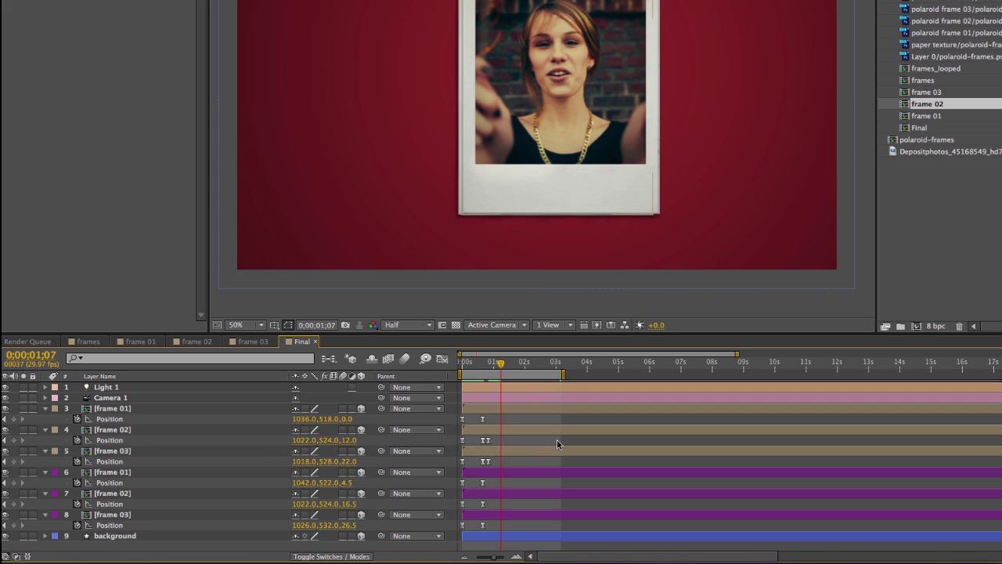
# - At 0;00;01;08, move the tan frame 02 layer right to X position 1548 and the tan frame 03 layer left to 486
pyautogui.click(502, 366)
pyautogui.click(117, 431)
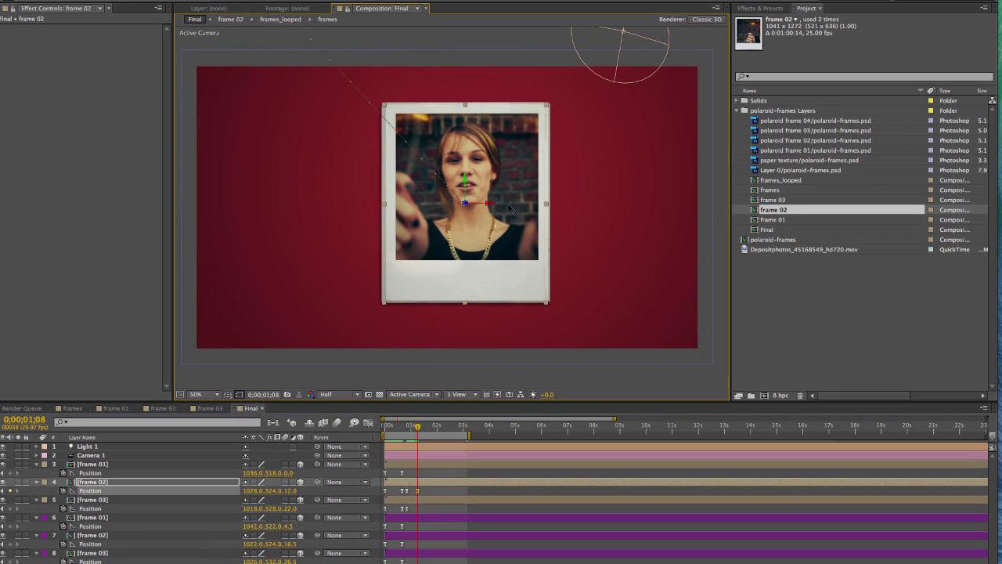
pyautogui.moveTo(509, 206); pyautogui.dragTo(628, 218)
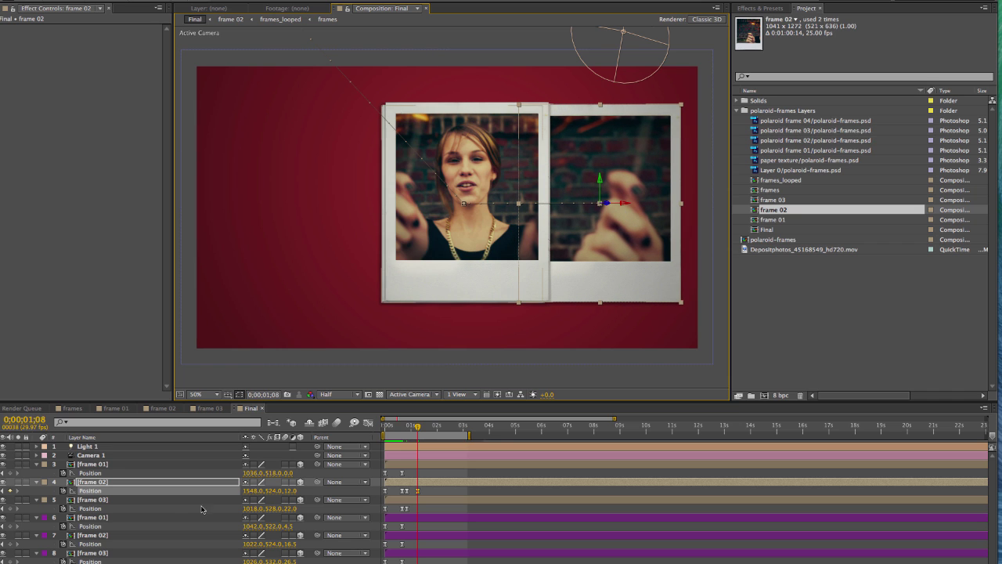
pyautogui.click(96, 502)
pyautogui.moveTo(491, 208); pyautogui.dragTo(370, 231)
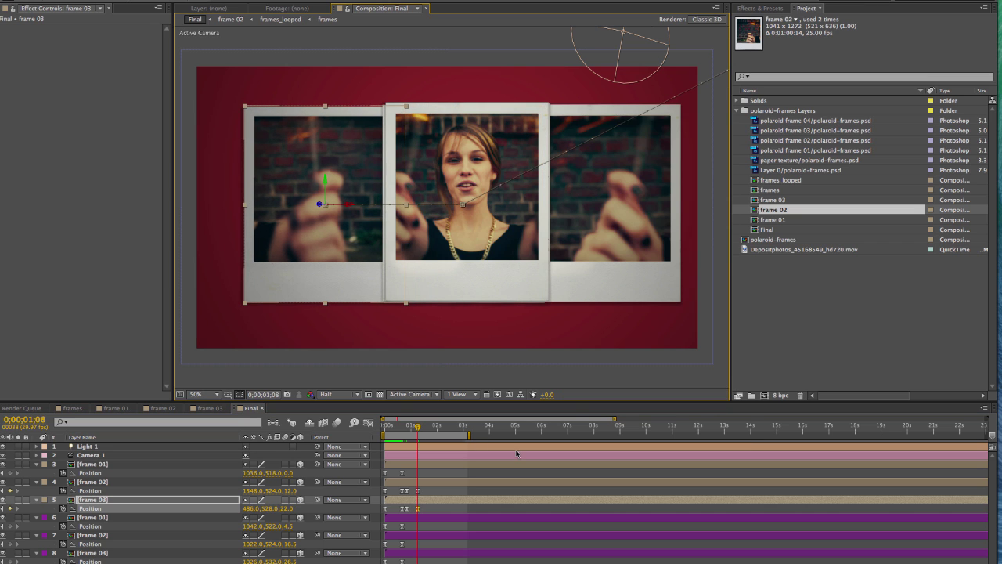
# - Shift the last two Position keyframes of the tan frame 02 and frame 03 layers slightly earlier and preview the spreading motion
pyautogui.press('KP_0')
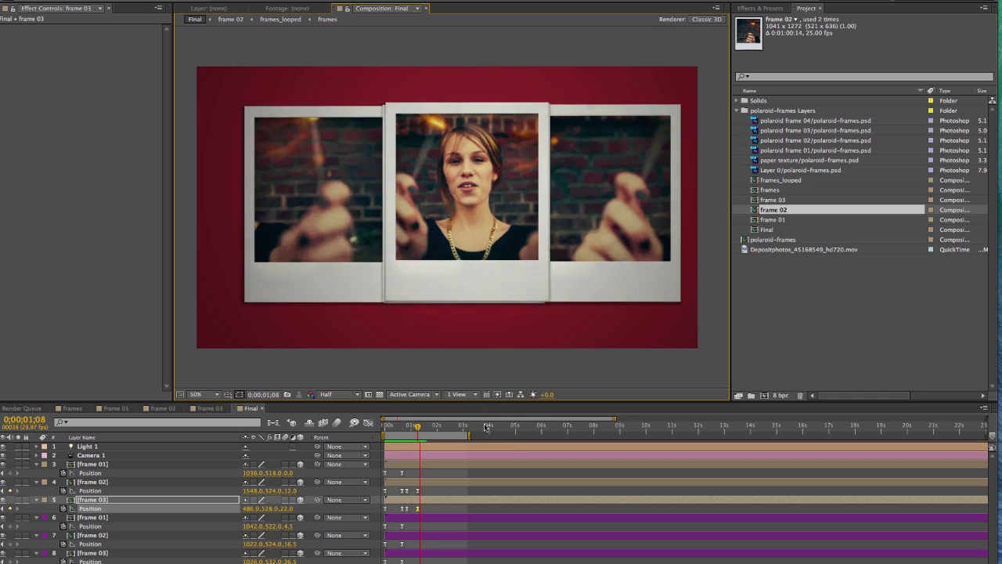
pyautogui.press('space')
pyautogui.moveTo(430, 493); pyautogui.dragTo(408, 514)
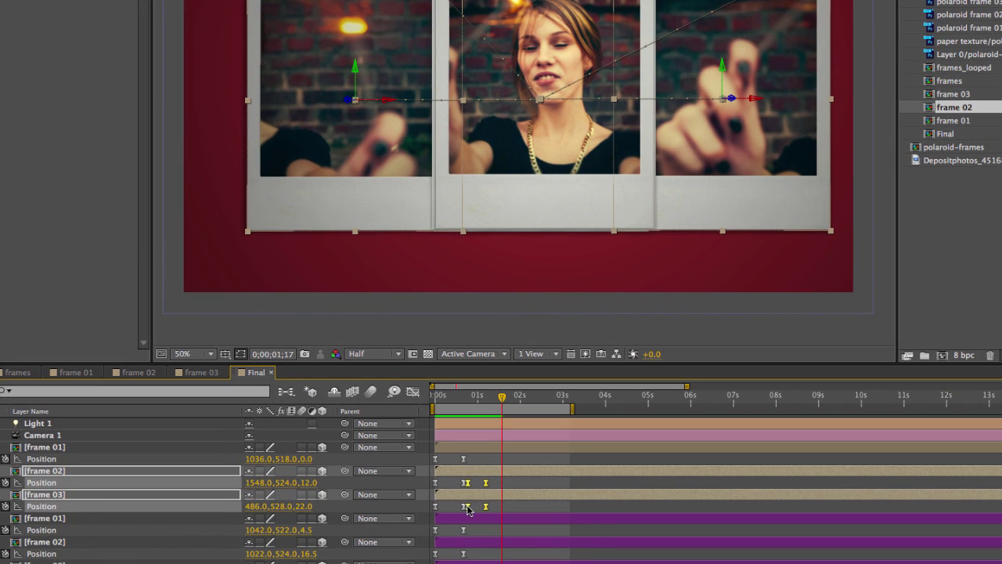
pyautogui.moveTo(468, 510); pyautogui.dragTo(466, 510)
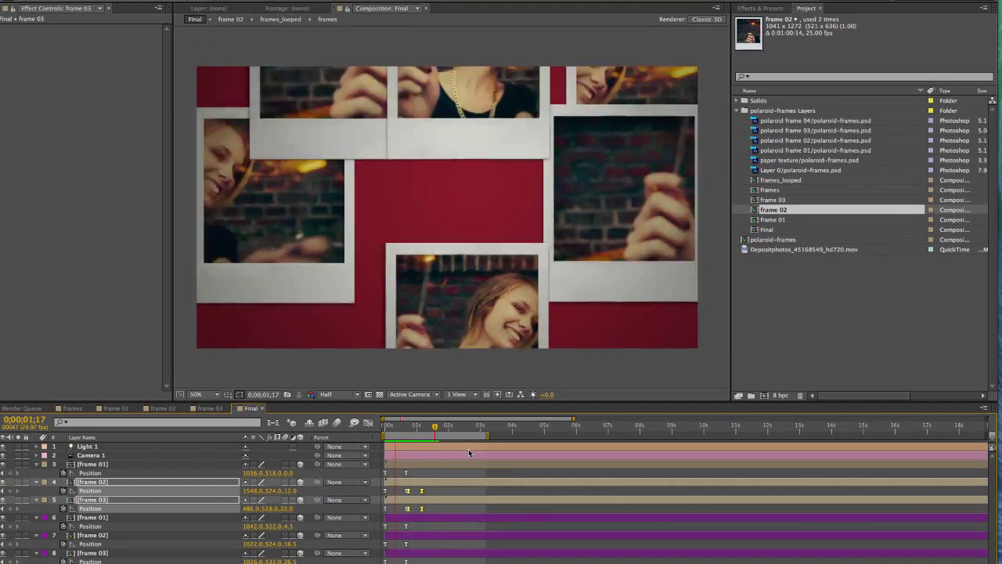
pyautogui.press('space')
# - Add Z Rotation keyframes at 0;00;00;22 to the tan frame 02 and frame 03 layers and show only their keyframed properties
pyautogui.click(117, 482)
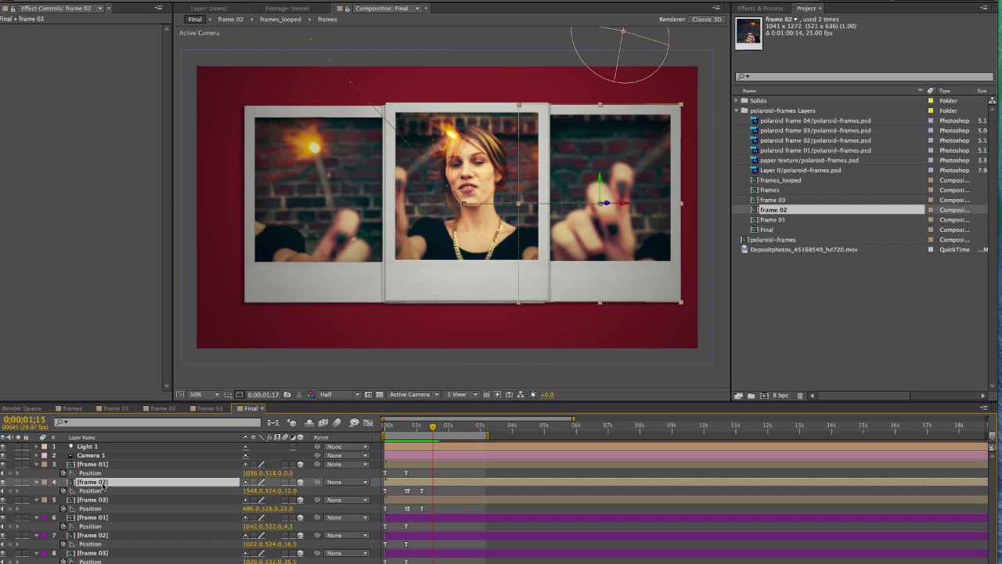
pyautogui.keyDown('shift'); pyautogui.click(100, 501); pyautogui.keyUp('shift')
pyautogui.click(407, 426)
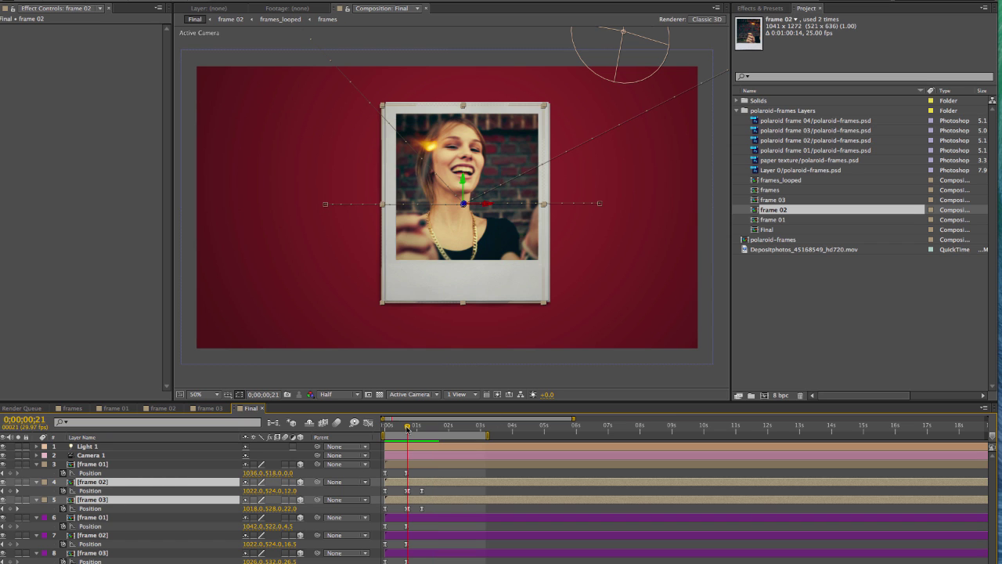
pyautogui.moveTo(407, 427)
pyautogui.mouseDown()
pyautogui.moveTo(423, 427)
pyautogui.moveTo(408, 432)
pyautogui.mouseUp()
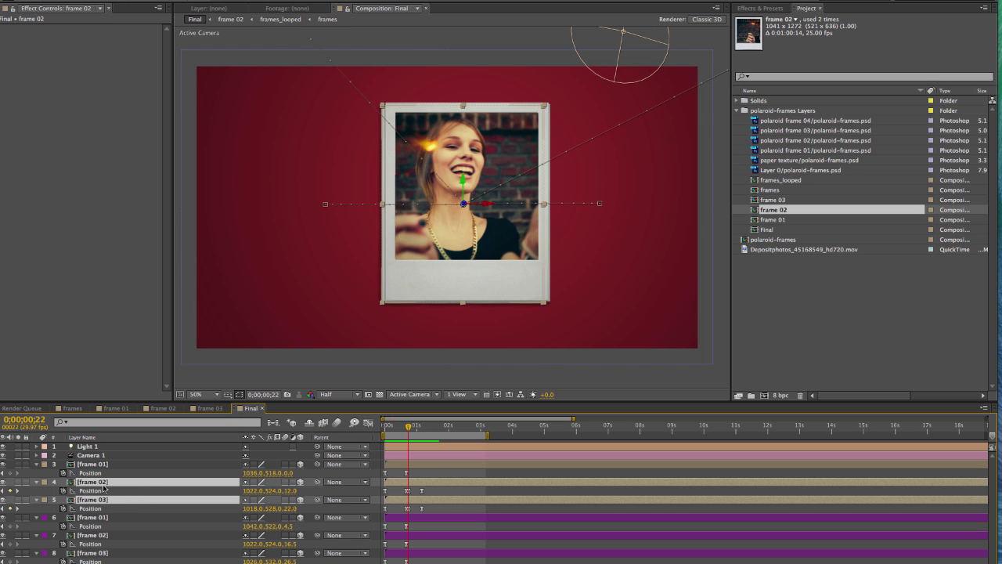
pyautogui.press('r')
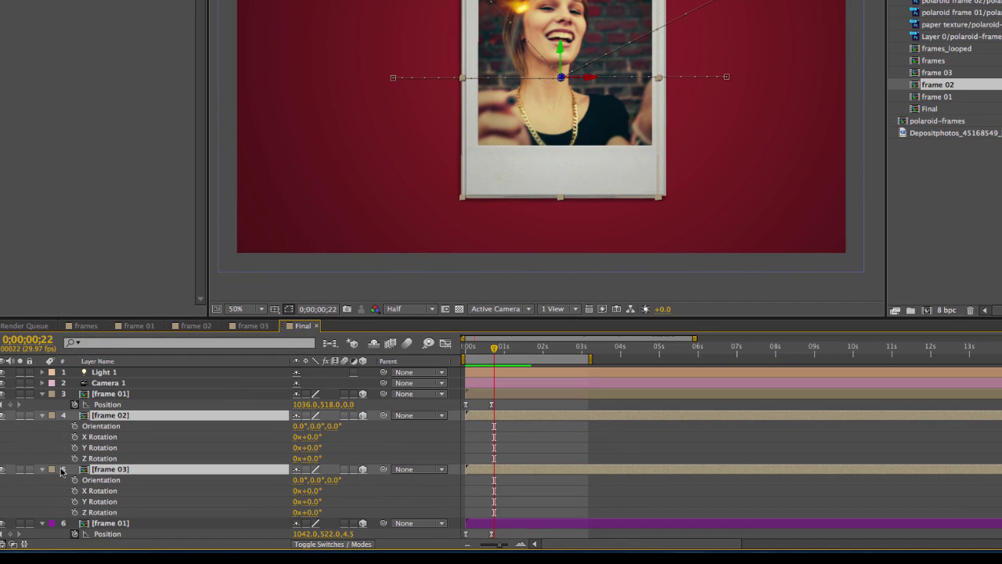
pyautogui.click(75, 459)
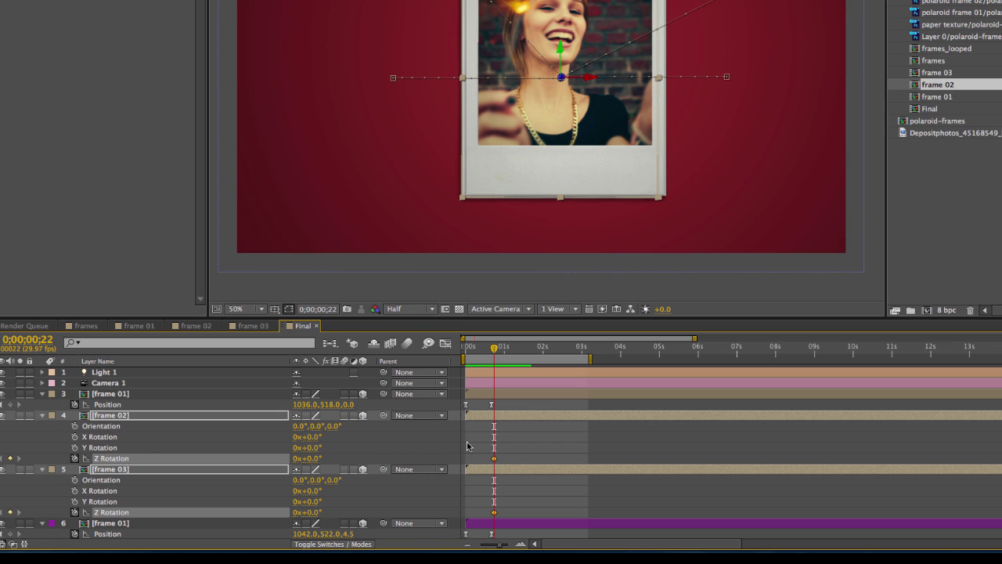
pyautogui.press('u')
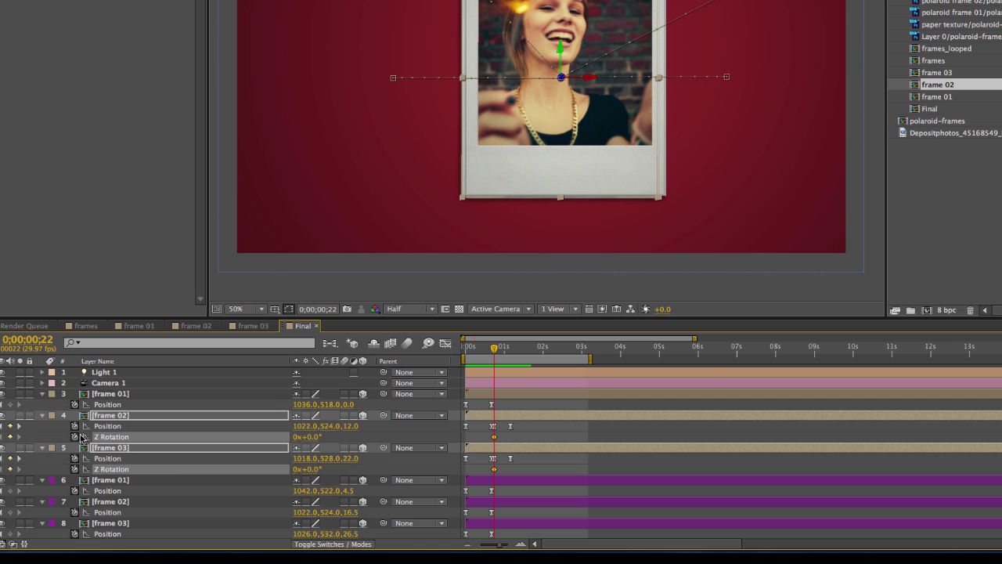
# - At 0;00;01;05, set Z Rotation to 5° on tan frame 02 and -7° on tan frame 03, and scrub through the result
pyautogui.click(19, 426)
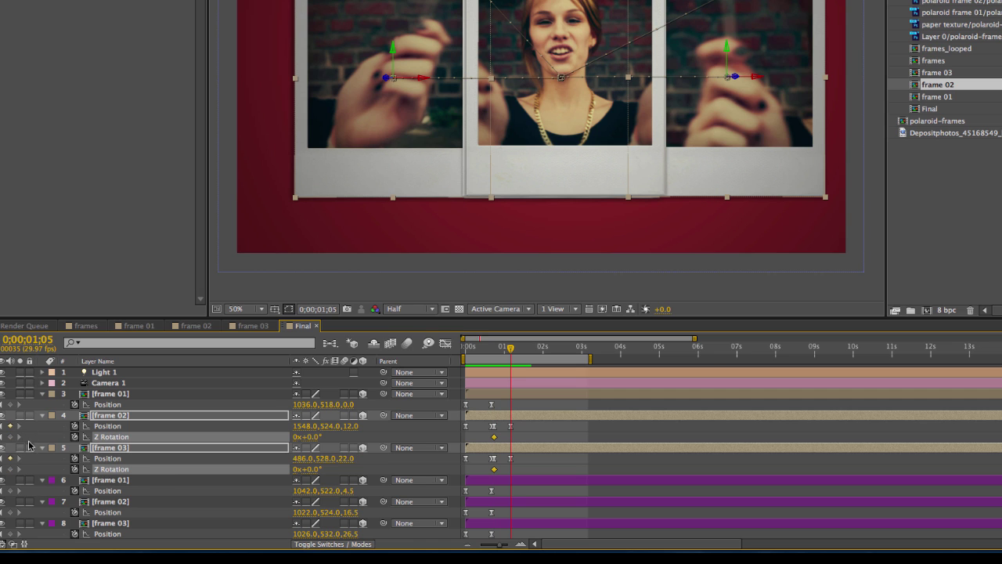
pyautogui.click(539, 442)
pyautogui.moveTo(307, 436); pyautogui.dragTo(292, 458)
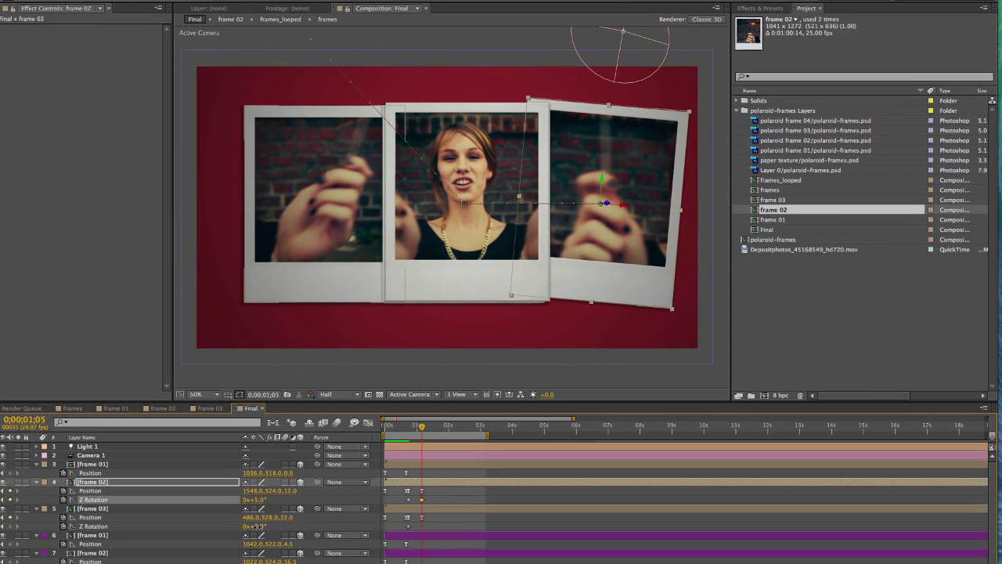
pyautogui.moveTo(256, 526)
pyautogui.mouseDown()
pyautogui.moveTo(244, 526)
pyautogui.moveTo(267, 535)
pyautogui.mouseUp()
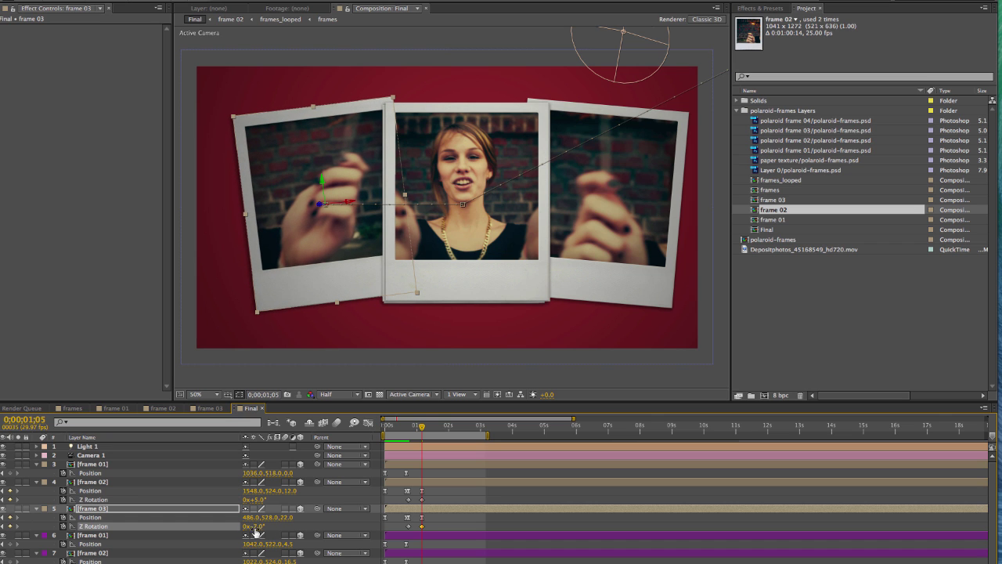
pyautogui.moveTo(415, 423); pyautogui.dragTo(435, 440)
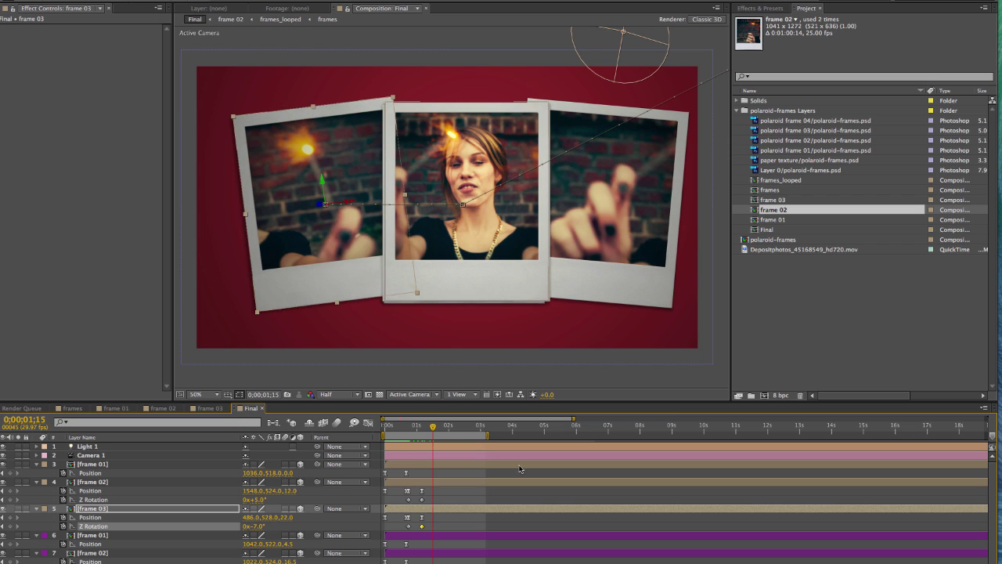
pyautogui.click(445, 500)
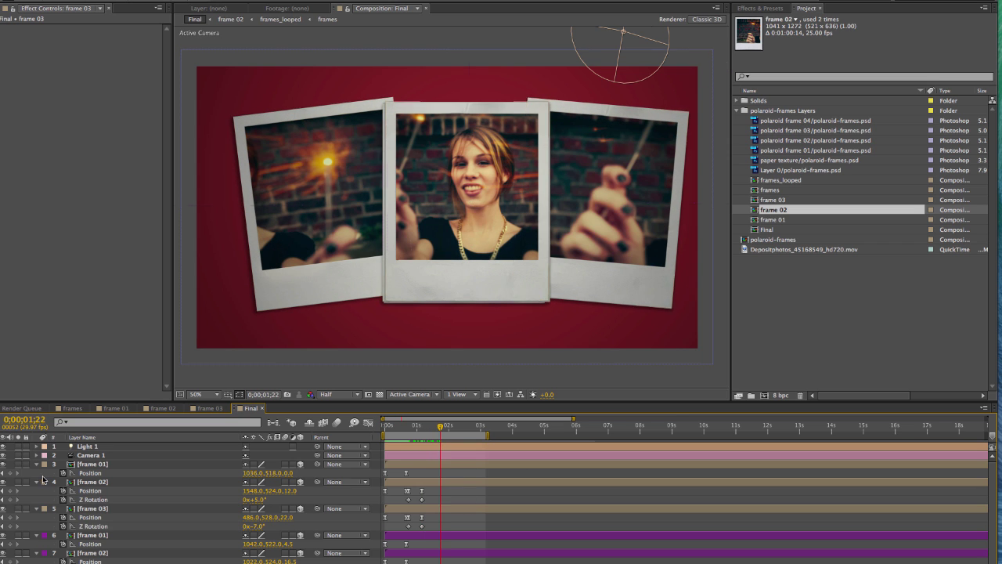
# - Collapse the properties of all layers in the Final composition and clear the selection
pyautogui.press('super+a')
pyautogui.click(36, 464)
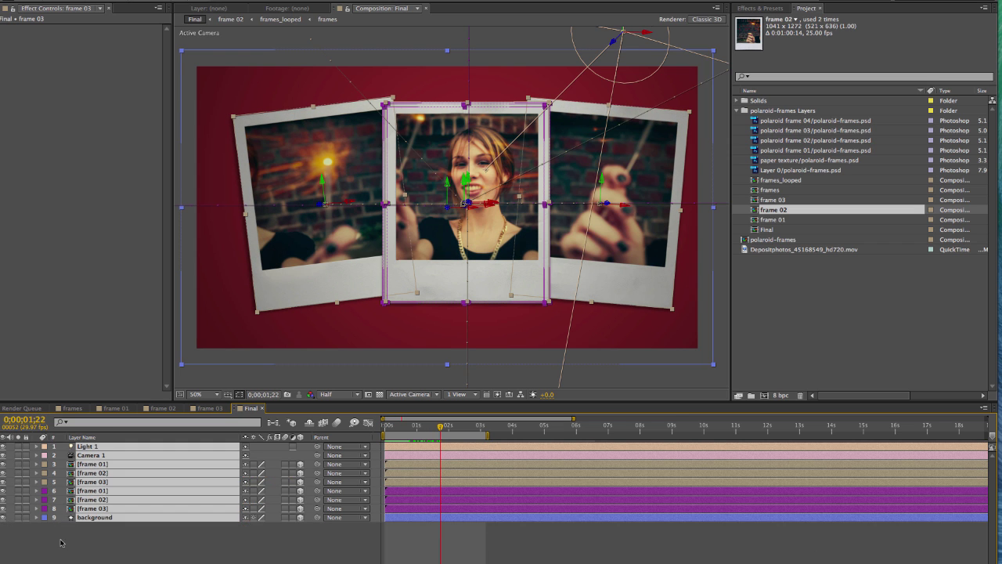
pyautogui.click(69, 542)
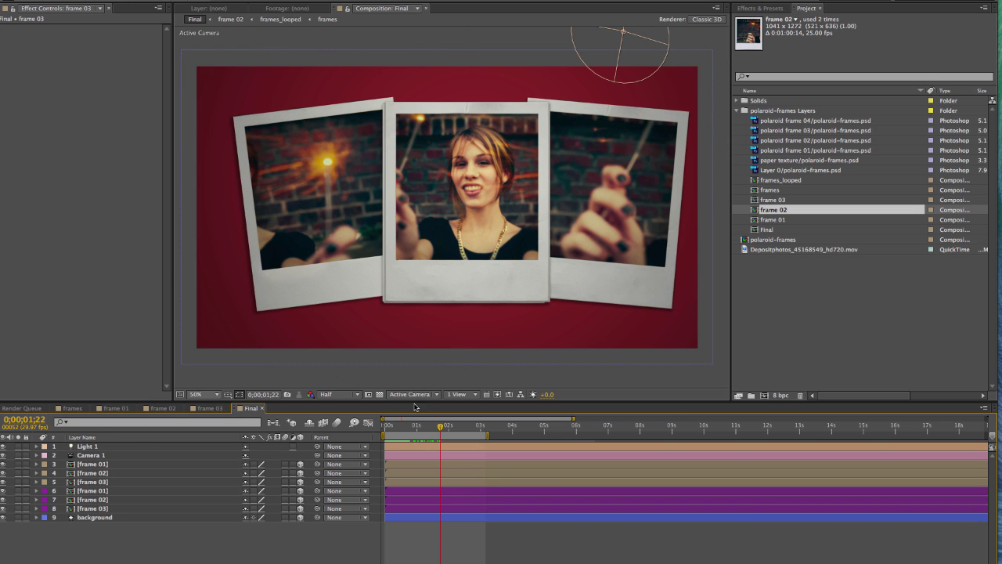
# - At the composition start, reveal the rotation properties of the three purple frame layers and set frame 01's Z Rotation to -1°
pyautogui.moveTo(404, 429); pyautogui.dragTo(376, 469)
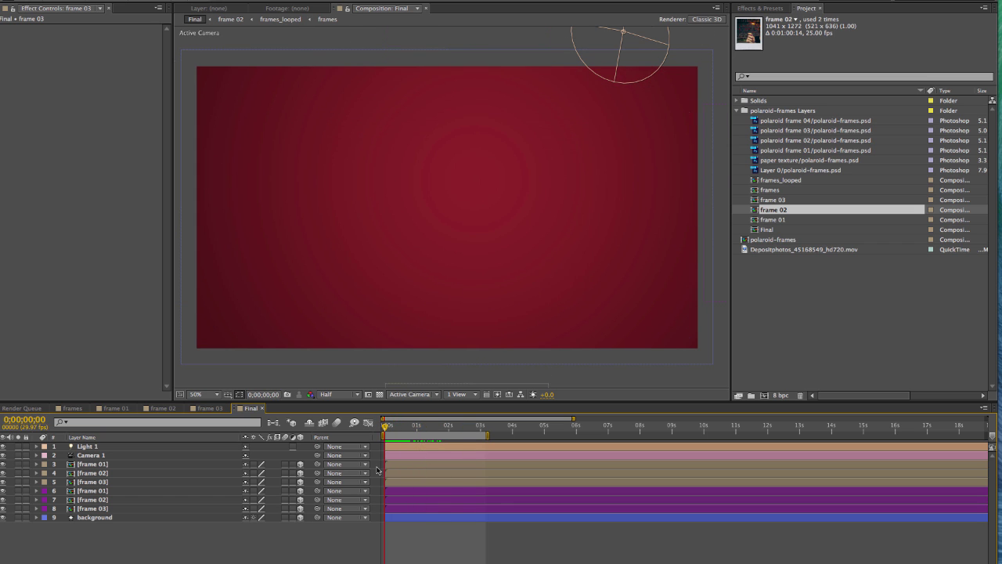
pyautogui.click(99, 483)
pyautogui.click(92, 490)
pyautogui.keyDown('shift'); pyautogui.click(92, 509); pyautogui.keyUp('shift')
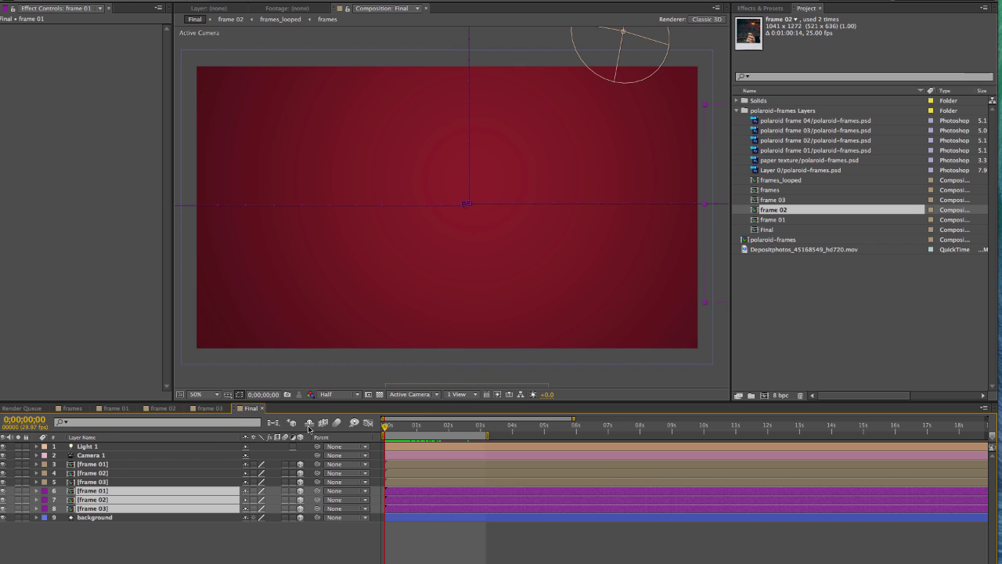
pyautogui.press('r')
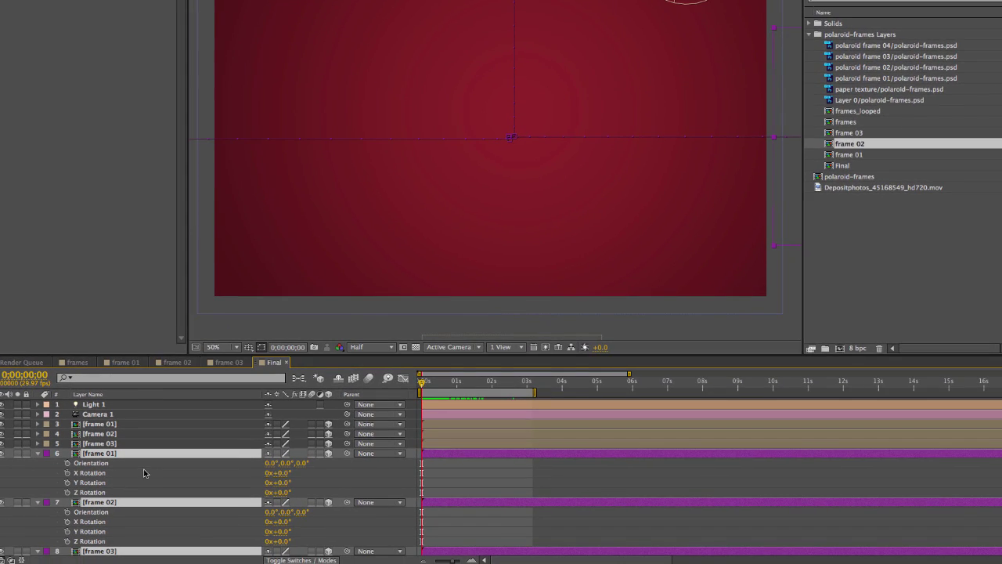
pyautogui.press('super+shift+a')
pyautogui.click(117, 454)
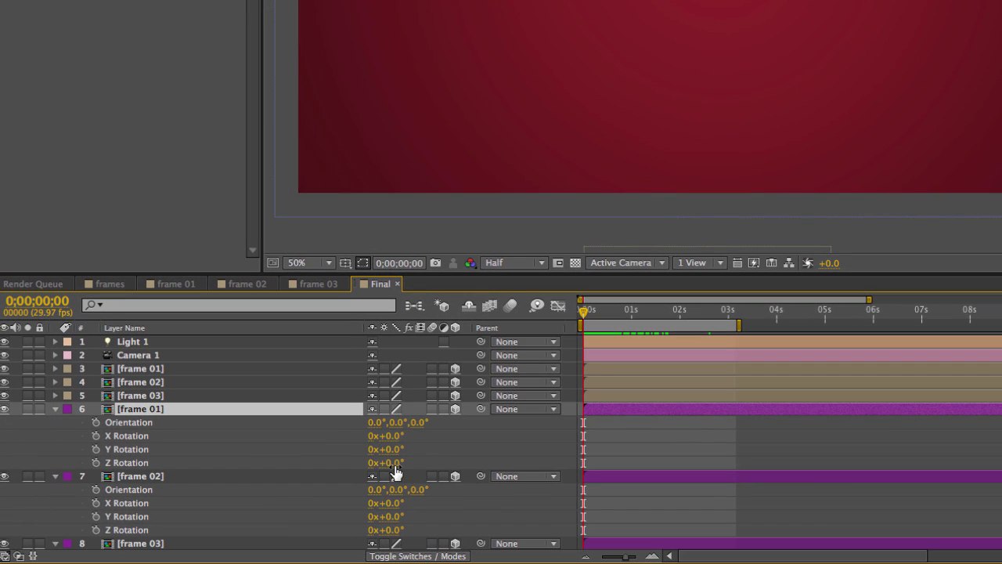
pyautogui.click(361, 470)
pyautogui.write('-1')
pyautogui.press('Return')
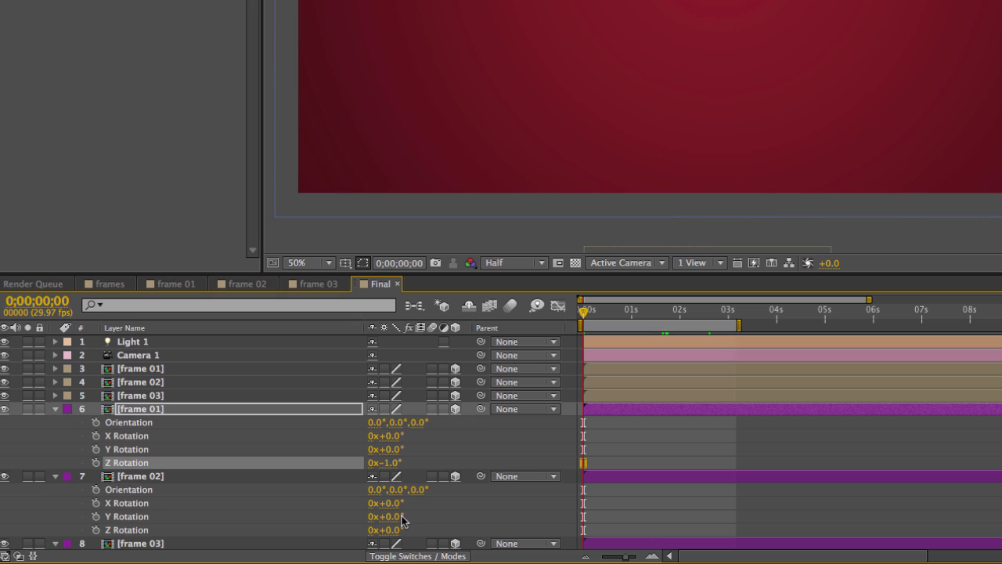
# - Set Z Rotation to 2° on the purple frame 02 layer and 1° on the purple frame 03 layer
pyautogui.click(157, 477)
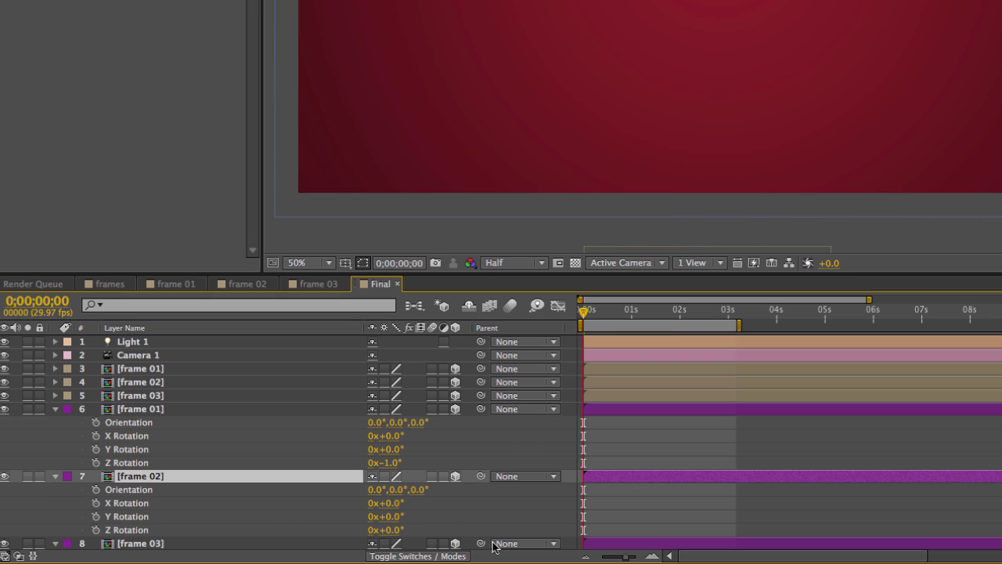
pyautogui.click(389, 530)
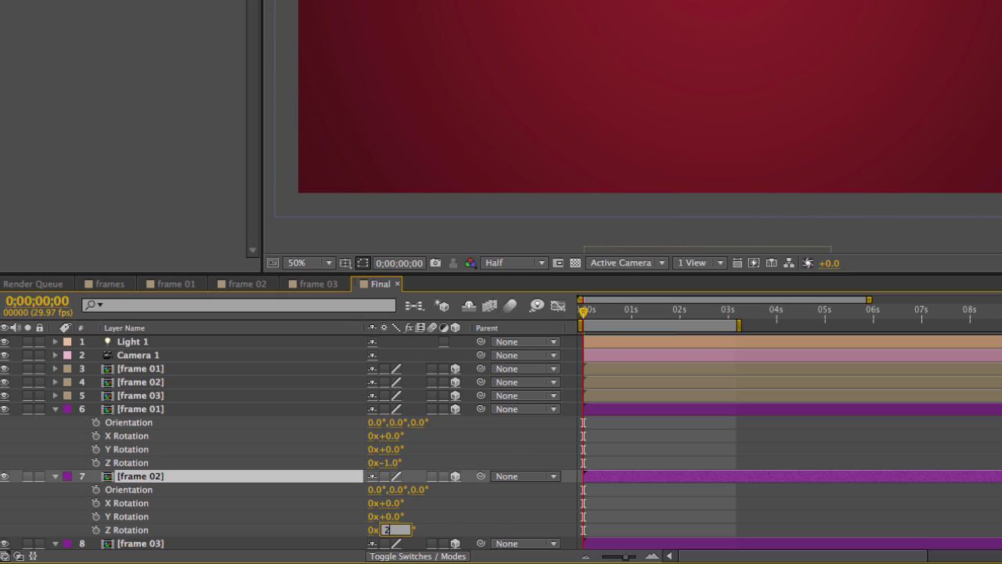
pyautogui.press('Return')
pyautogui.scroll(-3, 620, 407)
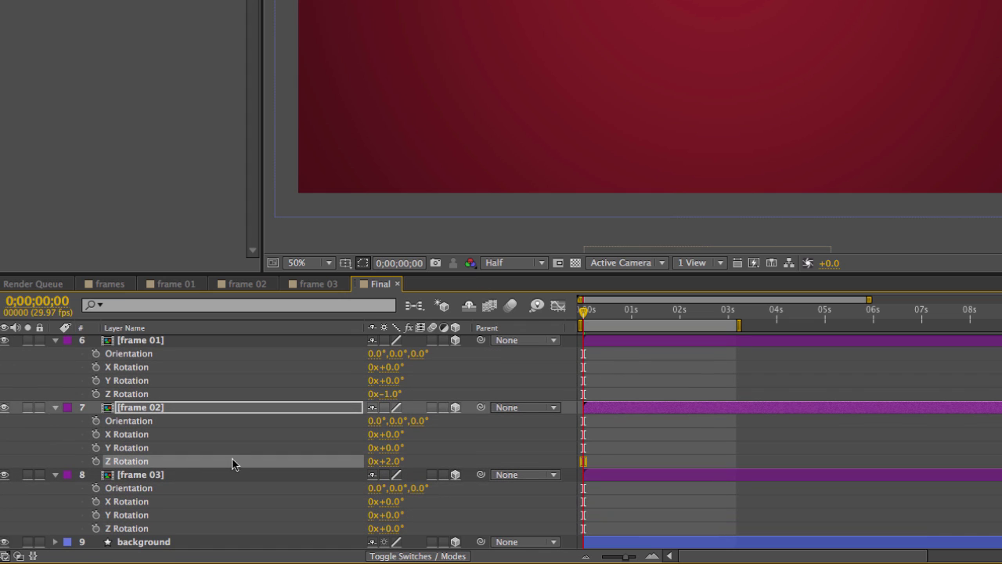
pyautogui.click(141, 476)
pyautogui.click(391, 529)
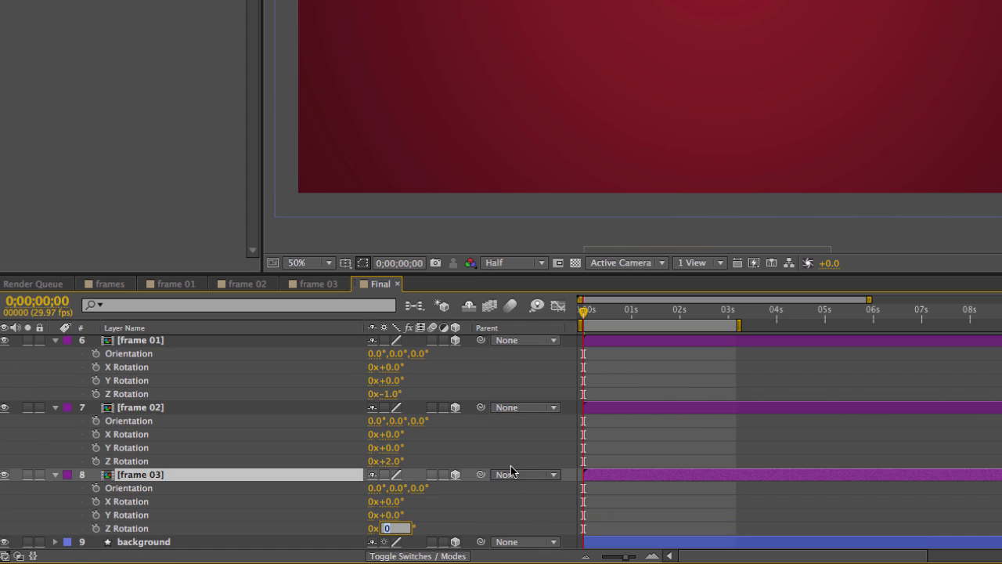
pyautogui.press('Return')
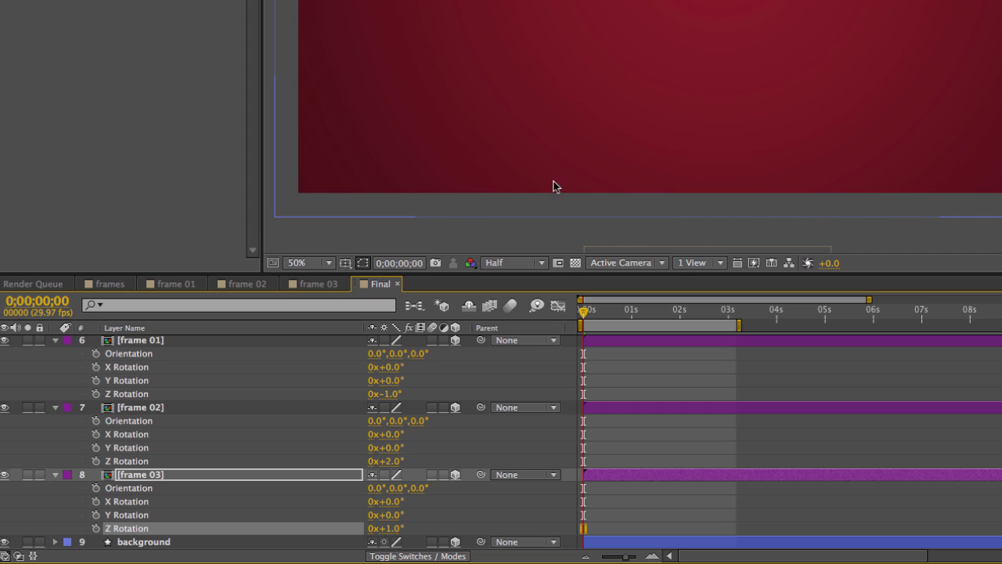
# - Extend the work area to 0;00;05;29 and, at the composition start, add Z Rotation keyframes to the three purple frame layers
pyautogui.moveTo(665, 311); pyautogui.dragTo(872, 363)
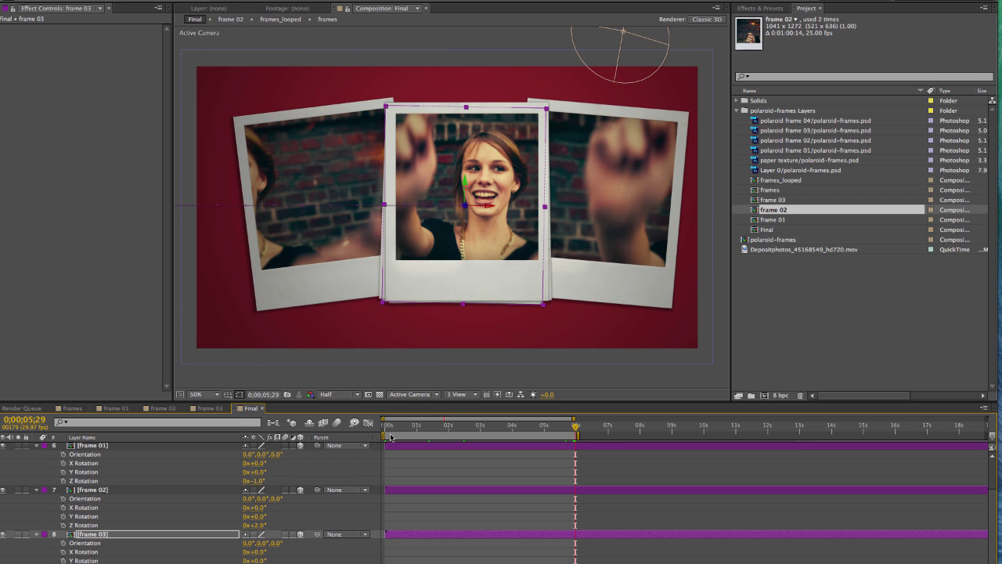
pyautogui.press('Home')
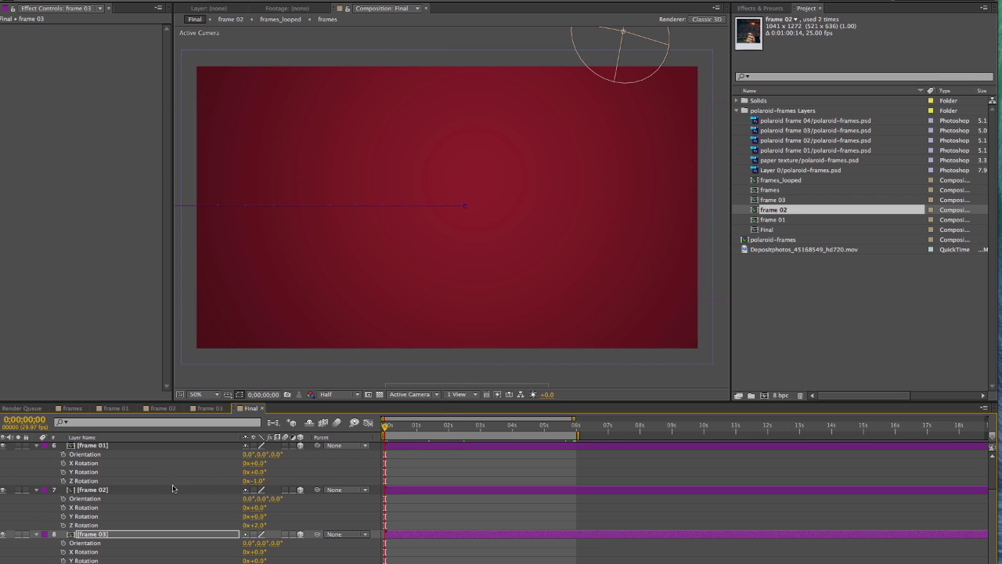
pyautogui.click(63, 525)
pyautogui.click(63, 480)
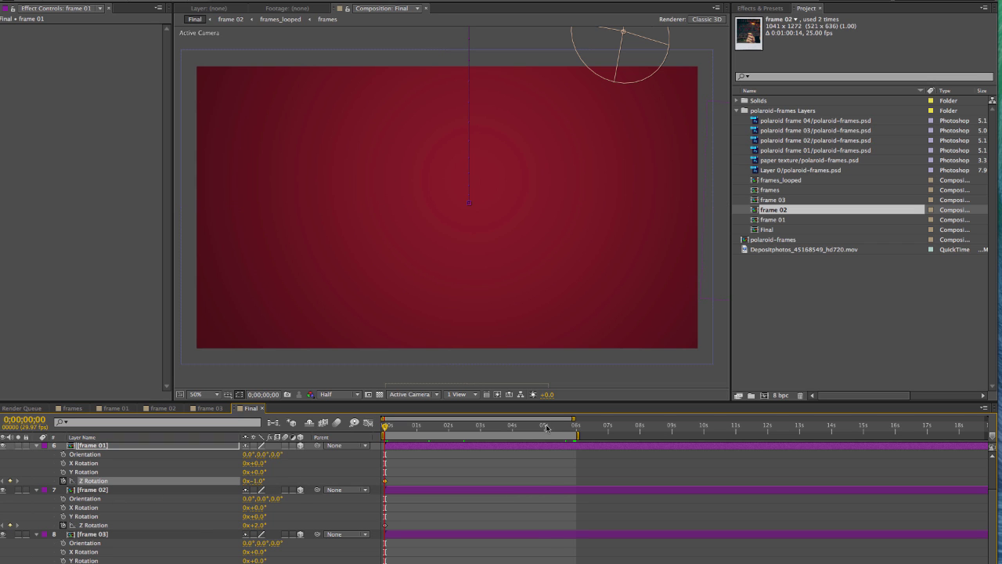
# - At 0;00;05;23, set Z Rotation to 2° on purple frame 01 and -1° on frame 02, and keyframe frame 03's Z Rotation too
pyautogui.moveTo(546, 427); pyautogui.dragTo(570, 432)
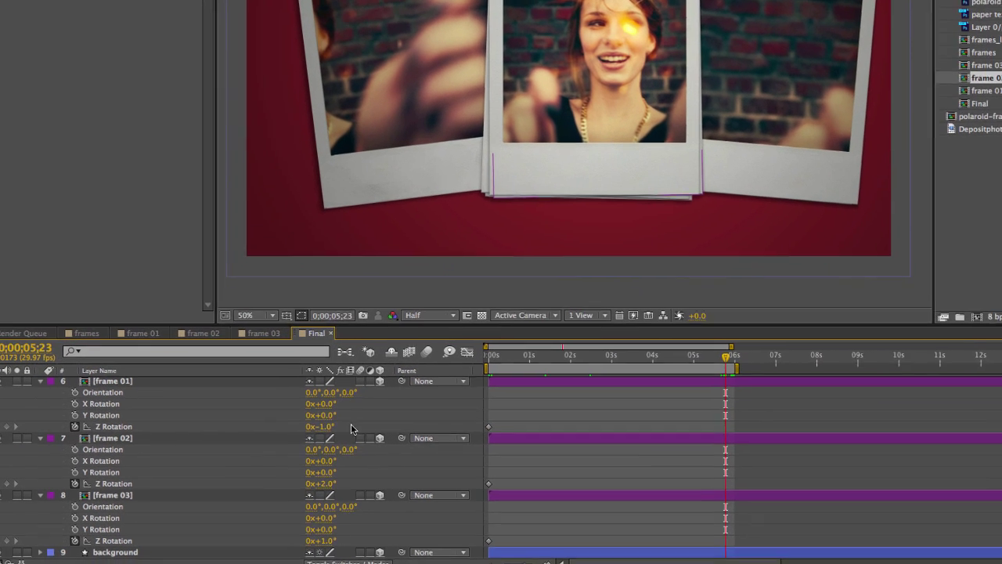
pyautogui.click(327, 424)
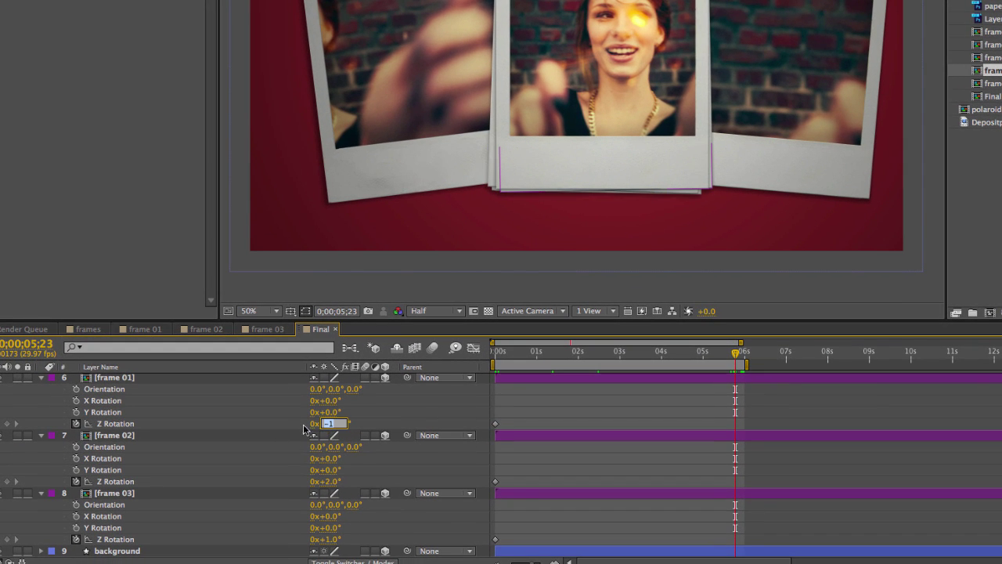
pyautogui.write('2')
pyautogui.press('Return')
pyautogui.click(328, 481)
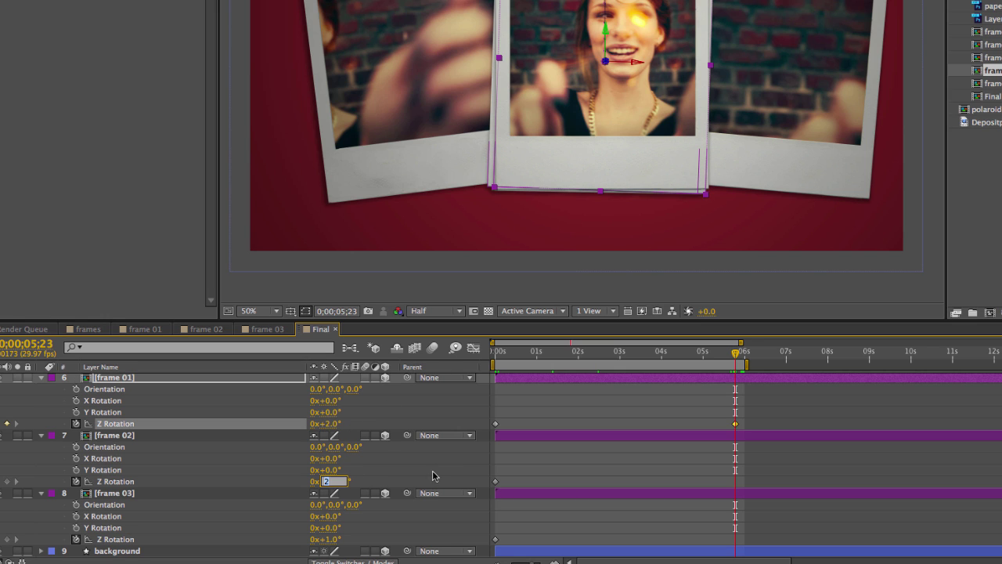
pyautogui.write('-1')
pyautogui.press('Return')
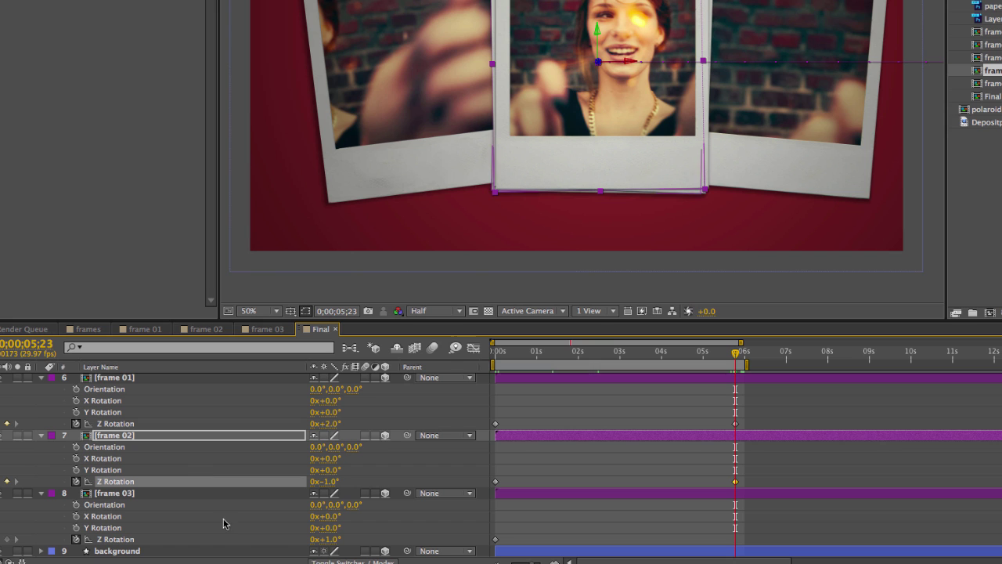
pyautogui.click(329, 540)
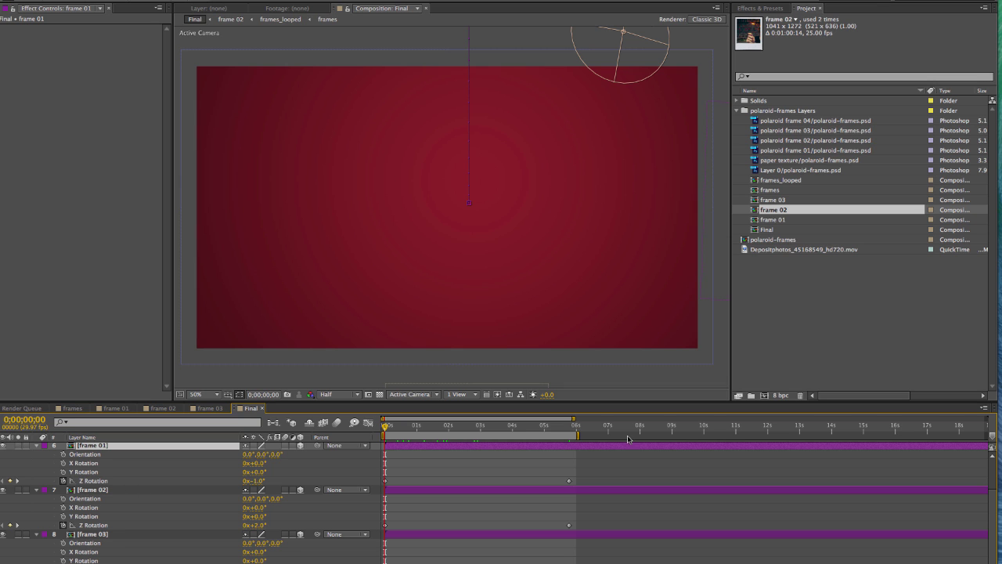
# - Open the Wiggler and set its noise type to Jagged with a frequency of 13 per second
pyautogui.click(326, 8)
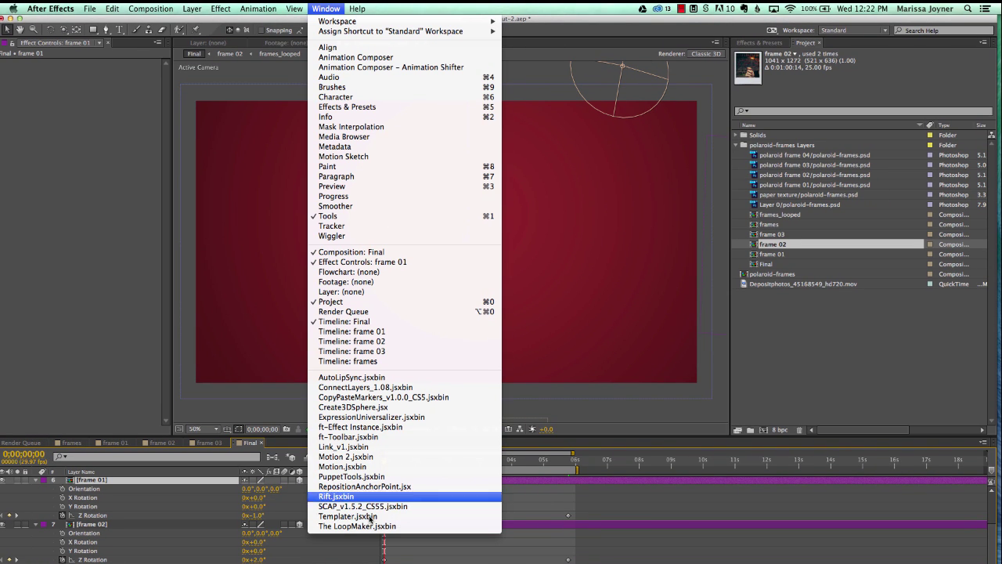
pyautogui.click(332, 235)
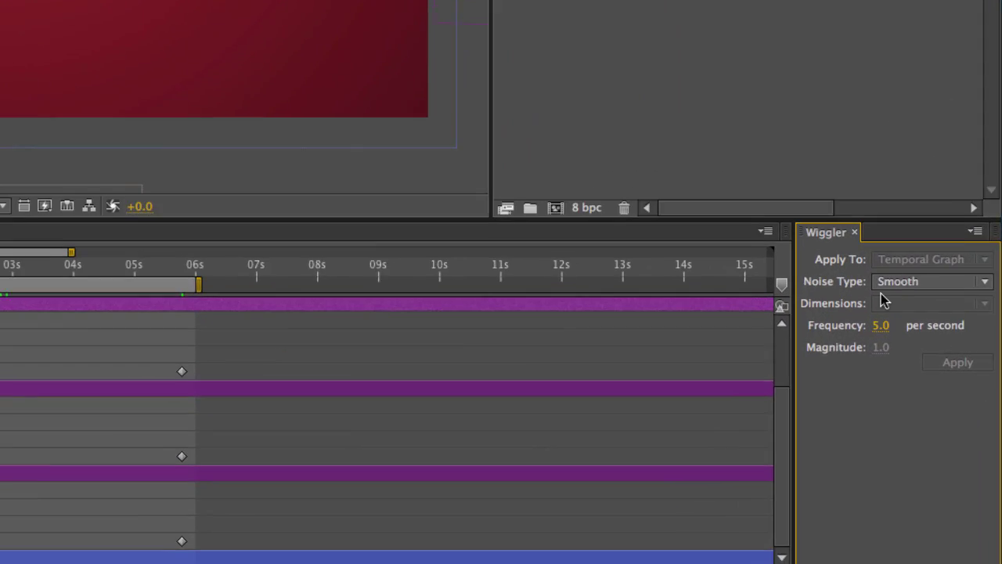
pyautogui.click(936, 468)
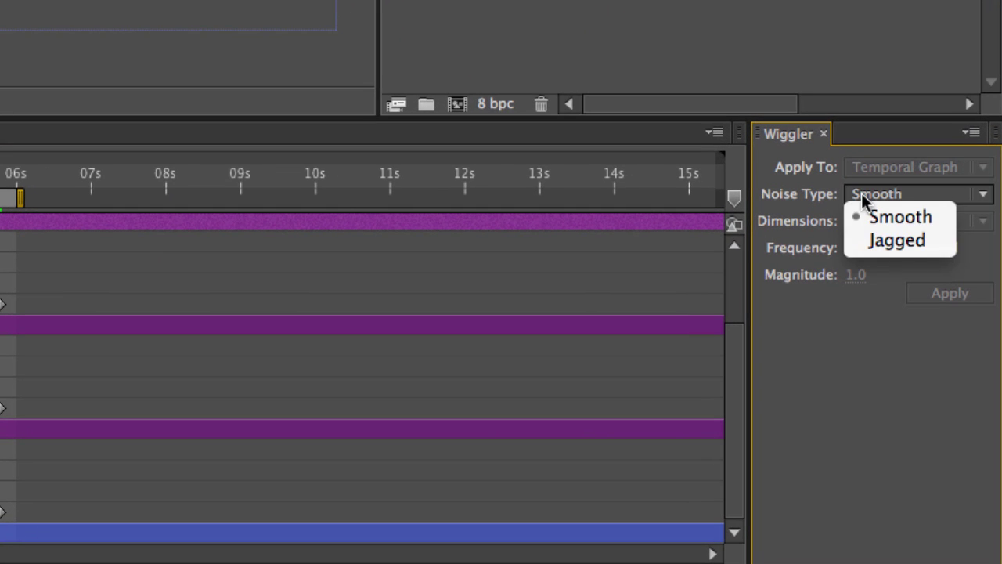
pyautogui.click(869, 240)
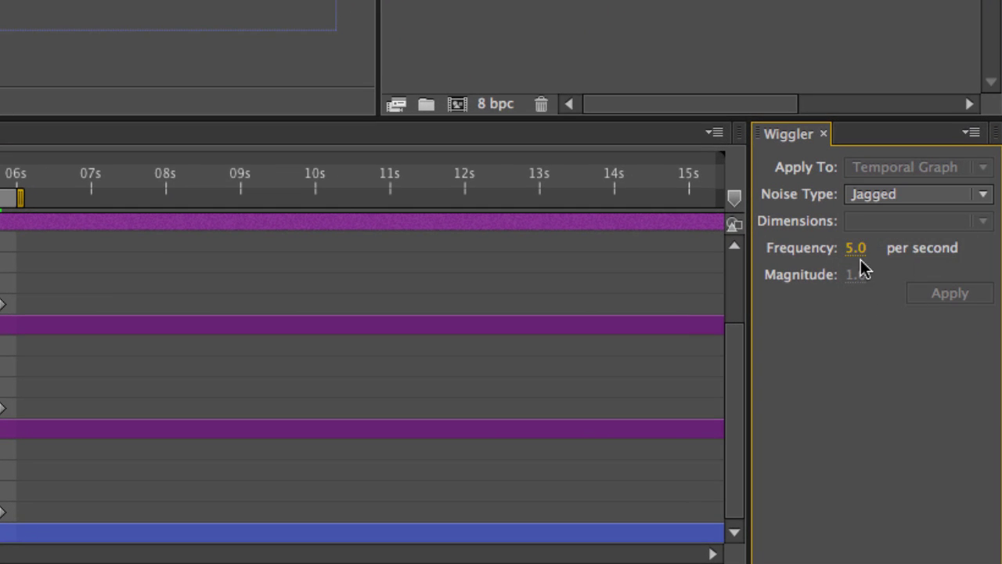
pyautogui.moveTo(855, 248)
pyautogui.mouseDown()
pyautogui.moveTo(890, 254)
pyautogui.moveTo(861, 254)
pyautogui.moveTo(872, 256)
pyautogui.mouseUp()
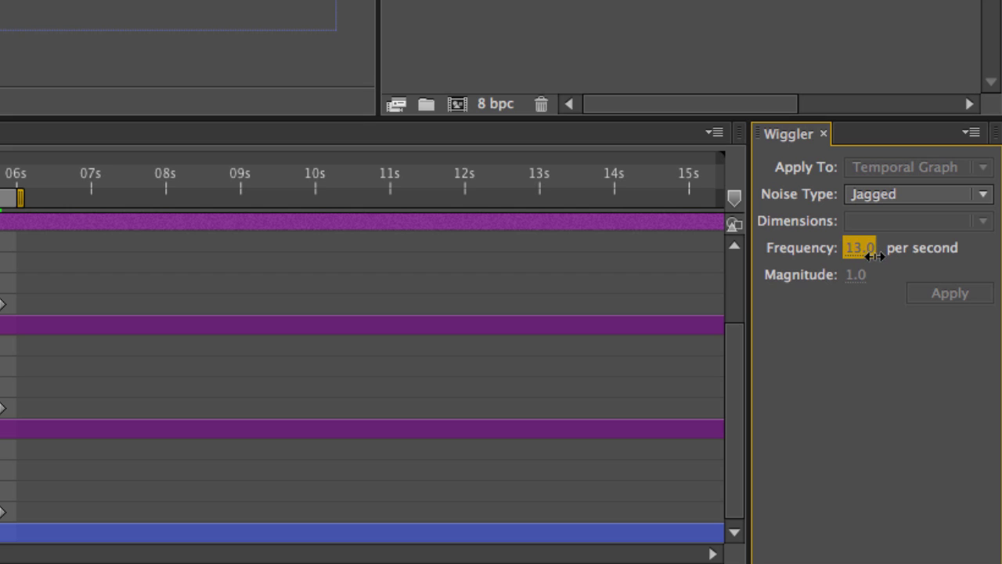
pyautogui.click(884, 316)
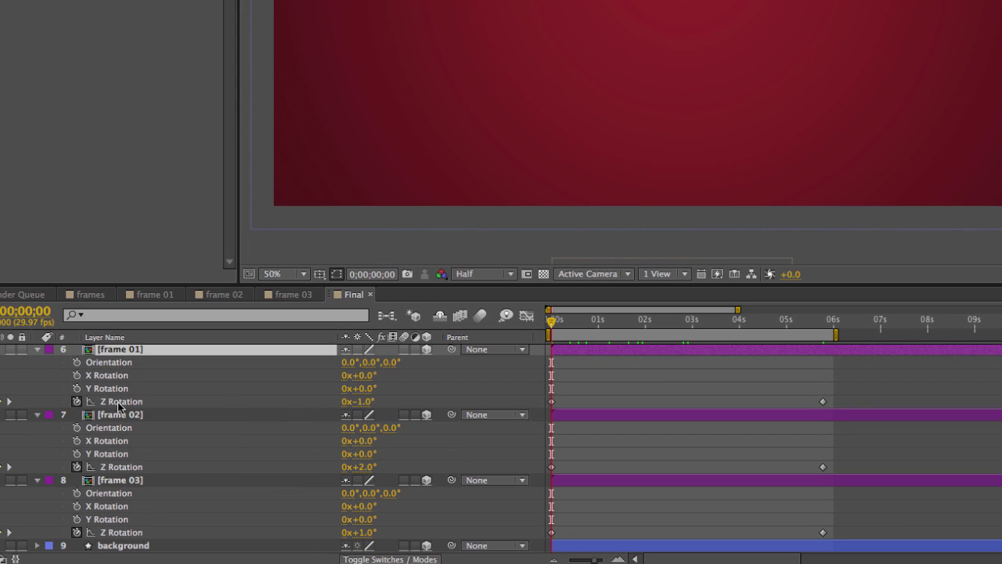
# - Apply the Wiggler with magnitude 1.0 to the Z Rotation keyframes of the purple frame 01 layer
pyautogui.click(122, 403)
pyautogui.click(117, 350)
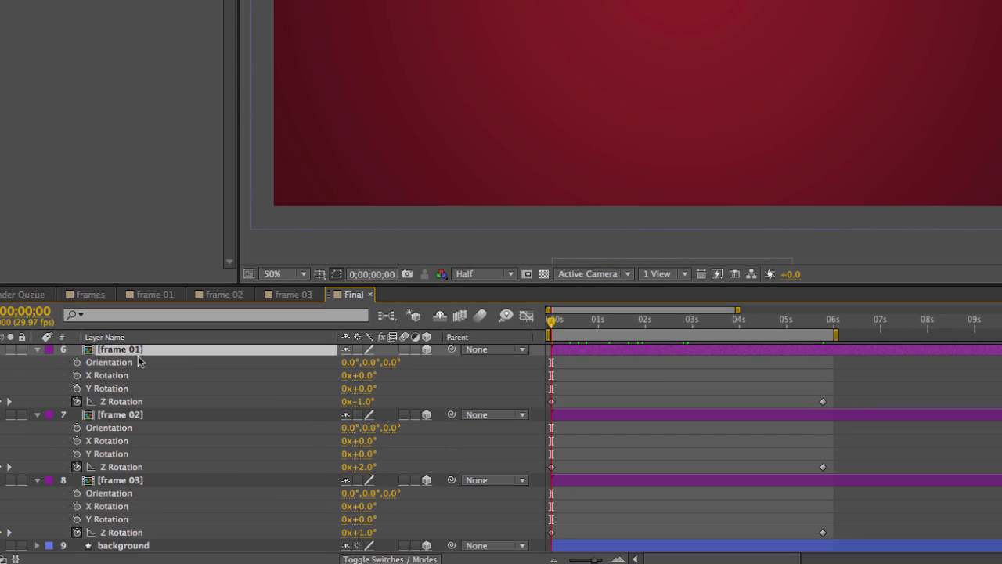
pyautogui.click(118, 402)
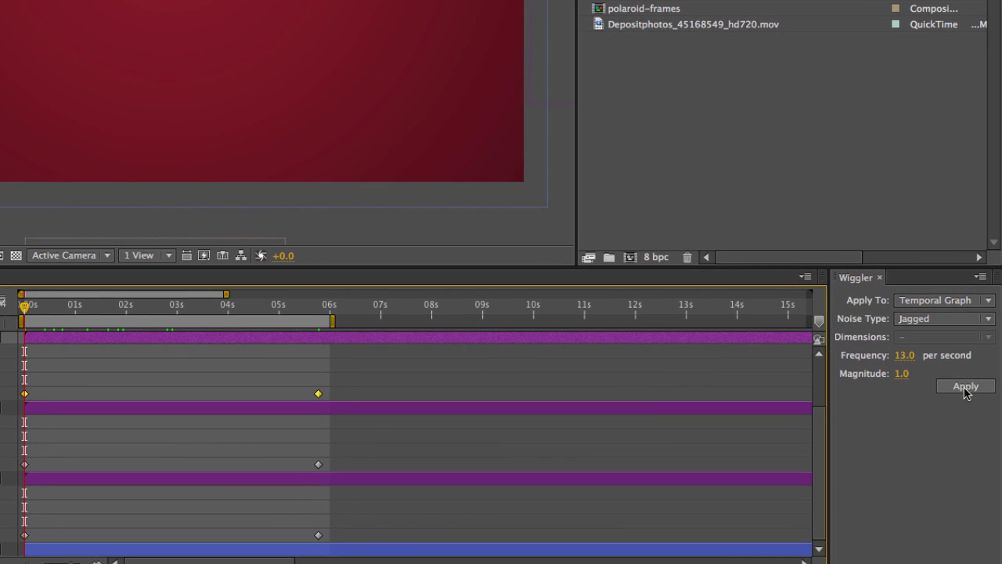
pyautogui.click(966, 386)
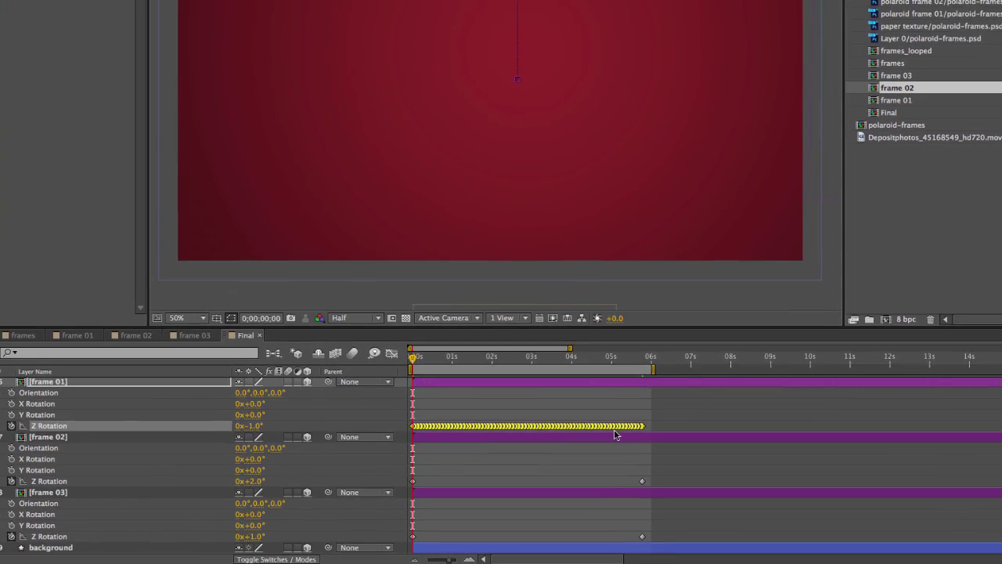
pyautogui.moveTo(497, 561); pyautogui.dragTo(492, 560)
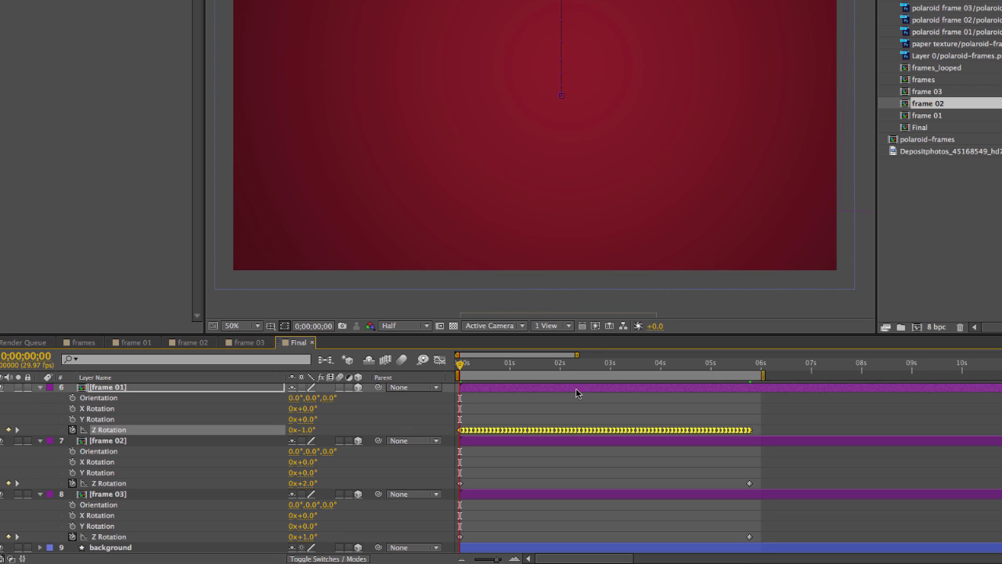
# - Solo the purple frame 01 layer to preview its wiggled rotation, and return to the full composition's start
pyautogui.moveTo(477, 370); pyautogui.dragTo(533, 389)
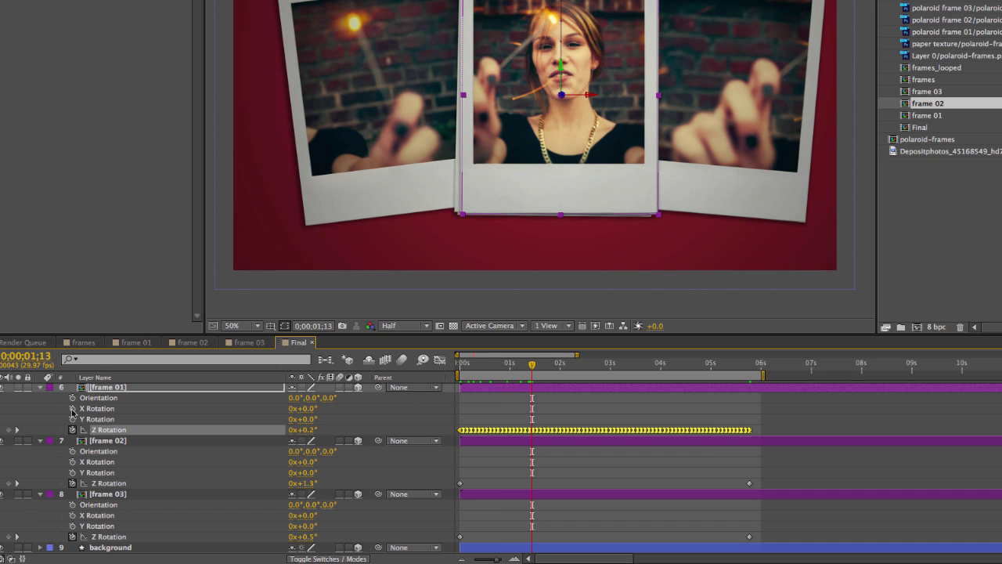
pyautogui.click(18, 387)
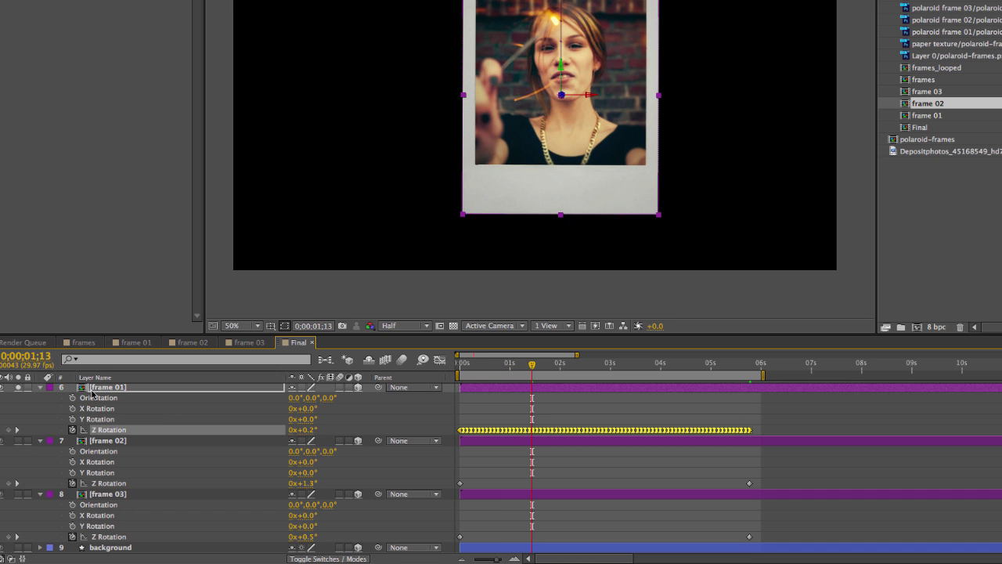
pyautogui.click(102, 389)
pyautogui.press('KP_0')
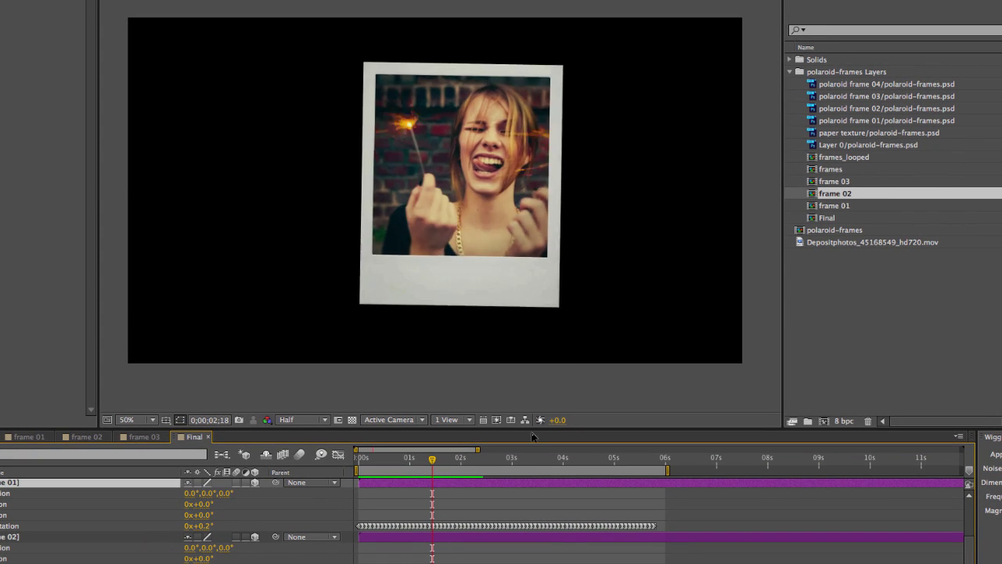
pyautogui.press('space')
pyautogui.click(518, 459)
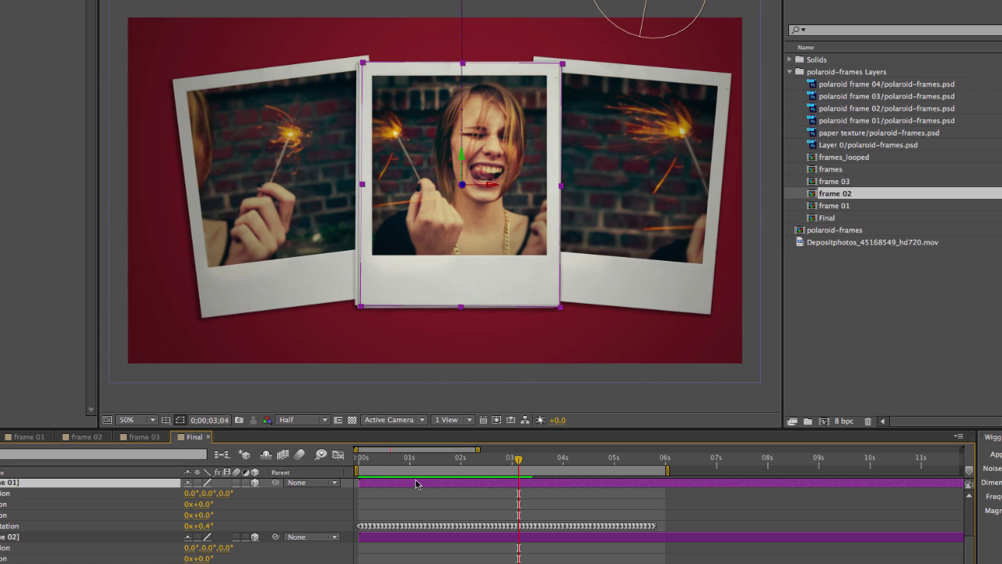
pyautogui.click(357, 460)
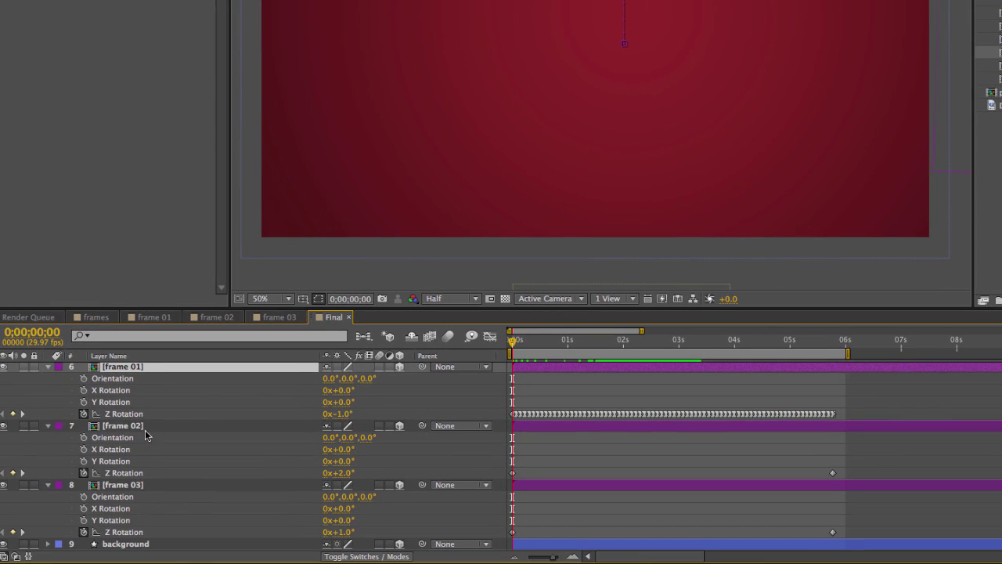
# - Apply the same Jagged Wiggler settings to the Z Rotation keyframes of the purple frame 02 and frame 03 layers
pyautogui.click(145, 430)
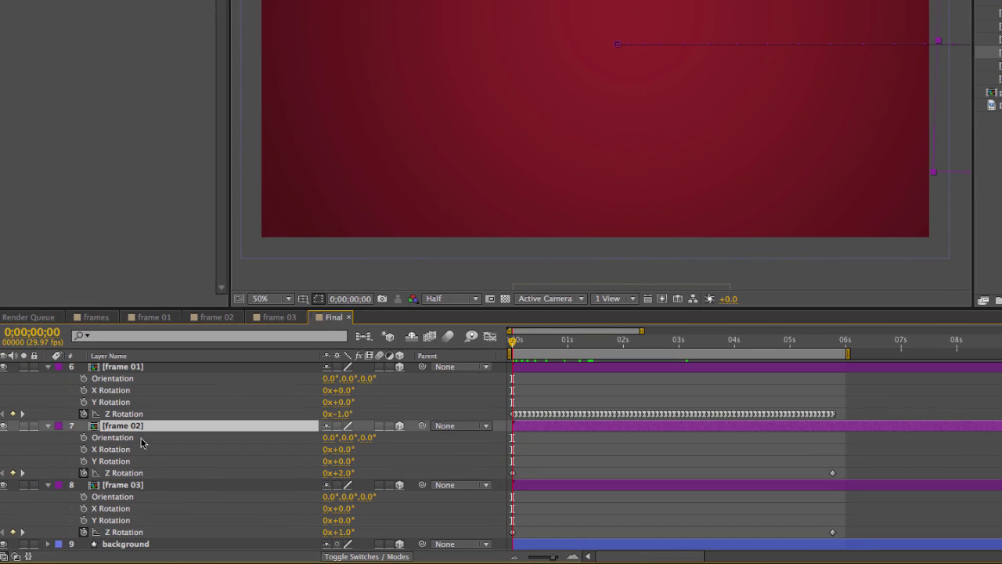
pyautogui.click(119, 474)
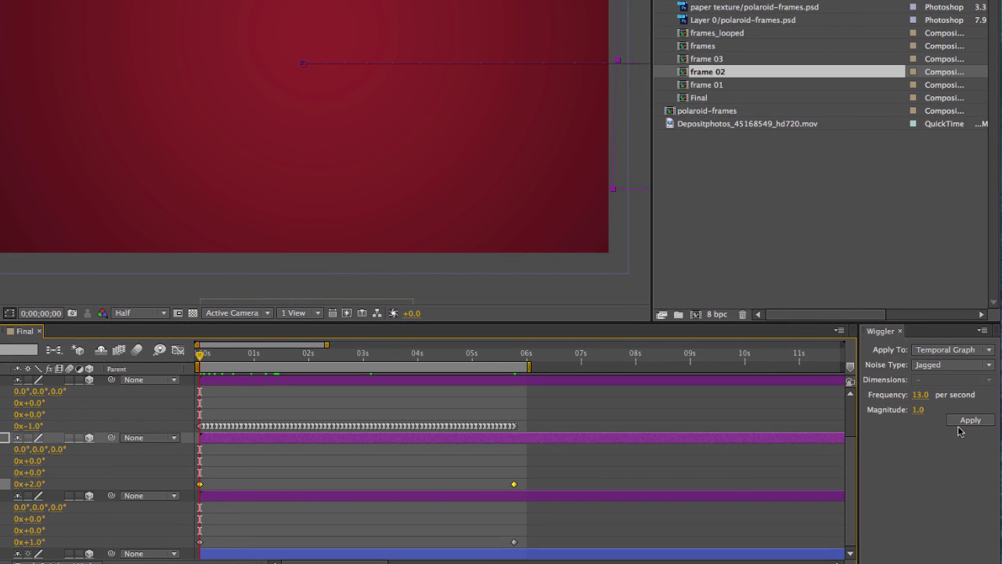
pyautogui.click(886, 333)
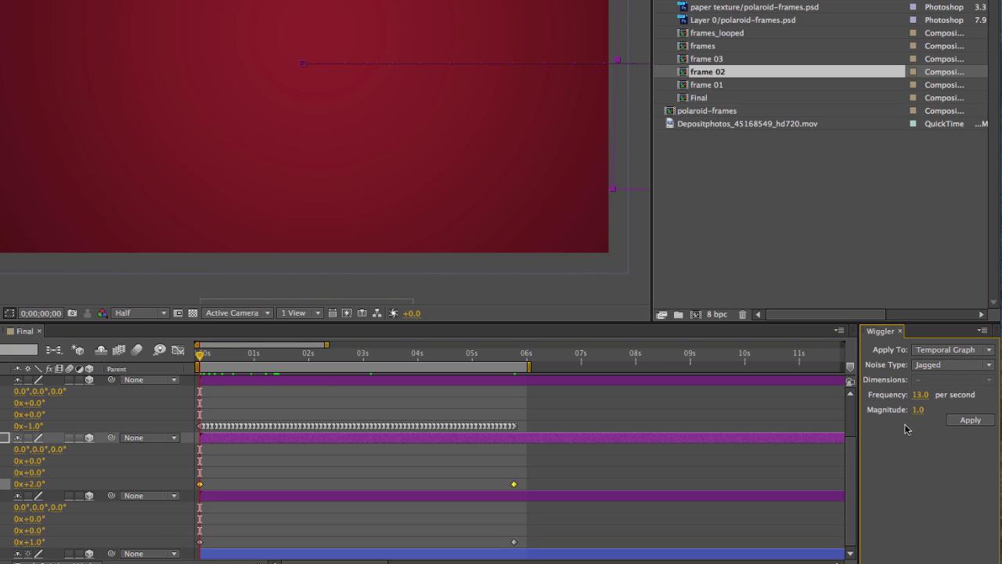
pyautogui.click(968, 422)
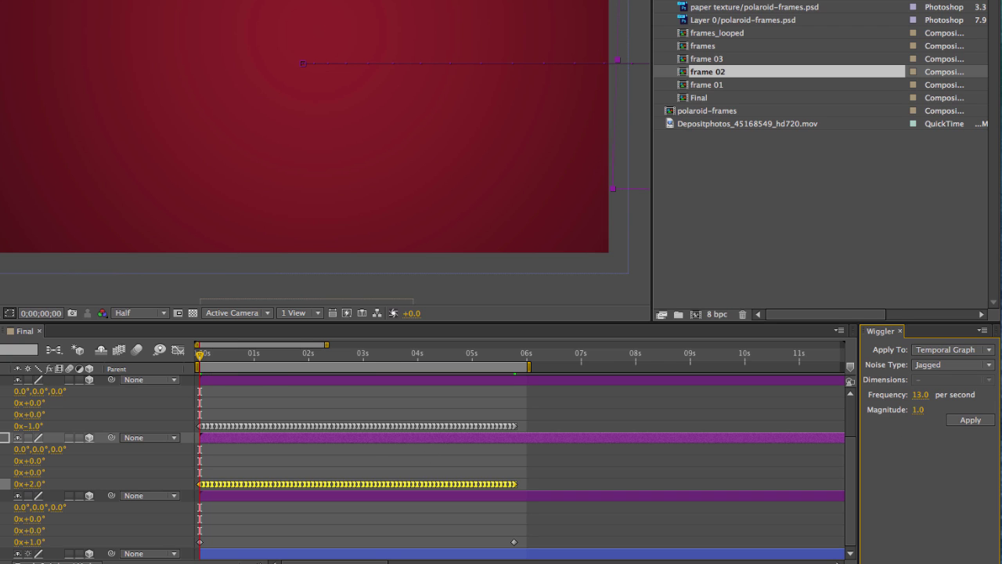
pyautogui.click(446, 495)
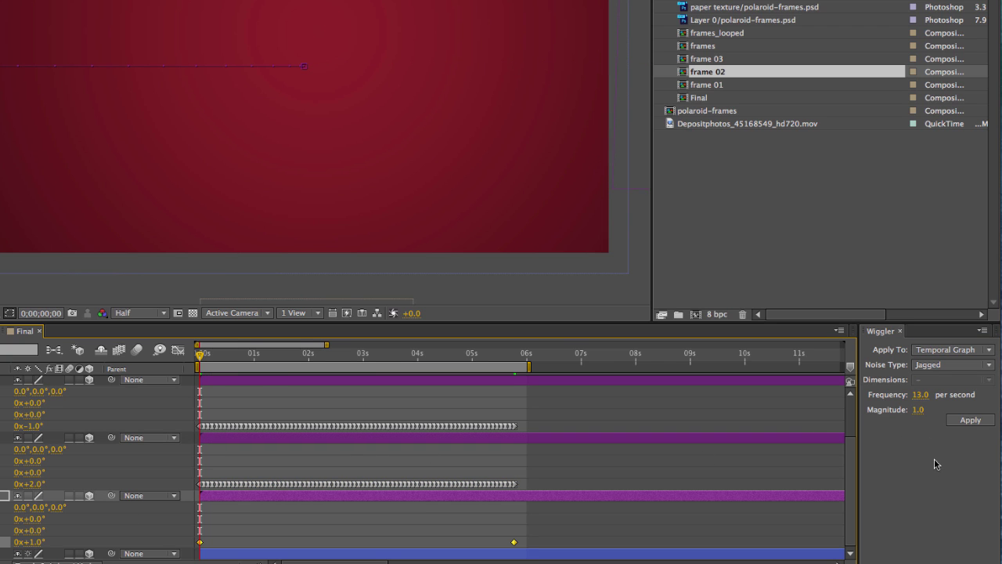
pyautogui.click(968, 421)
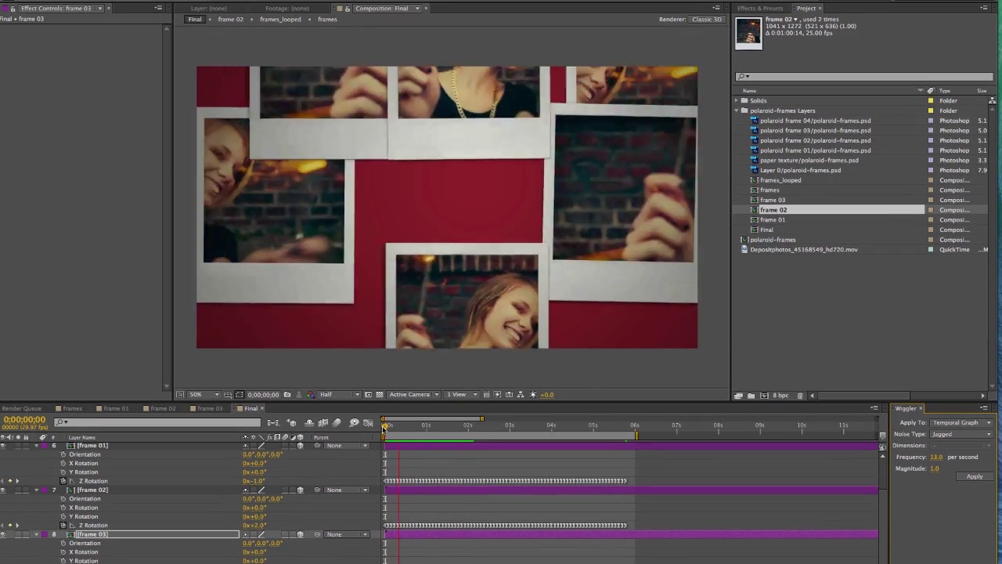
# - Collapse the rotation properties of the three purple frame layers
pyautogui.click(20, 492)
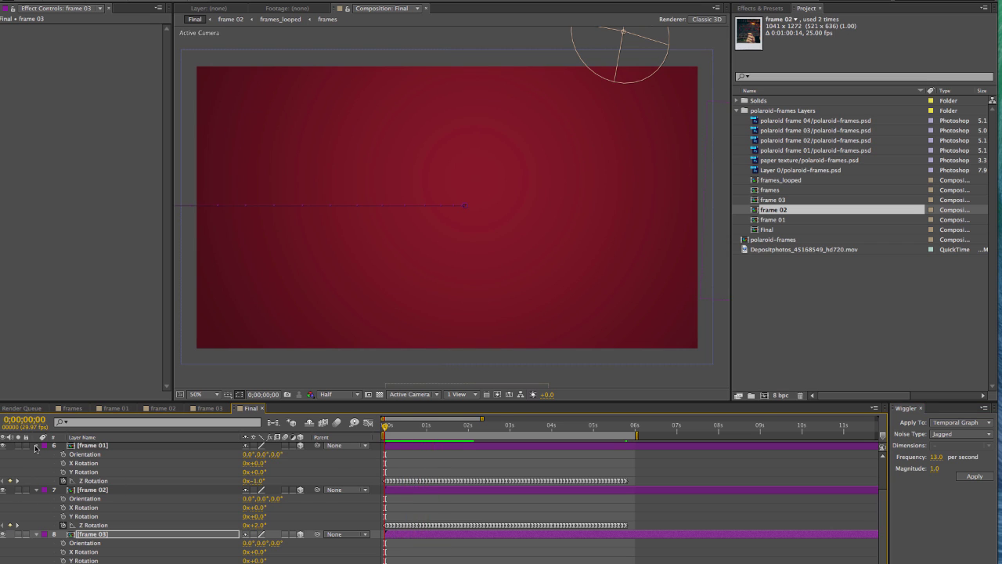
pyautogui.click(35, 445)
pyautogui.click(36, 491)
pyautogui.click(36, 510)
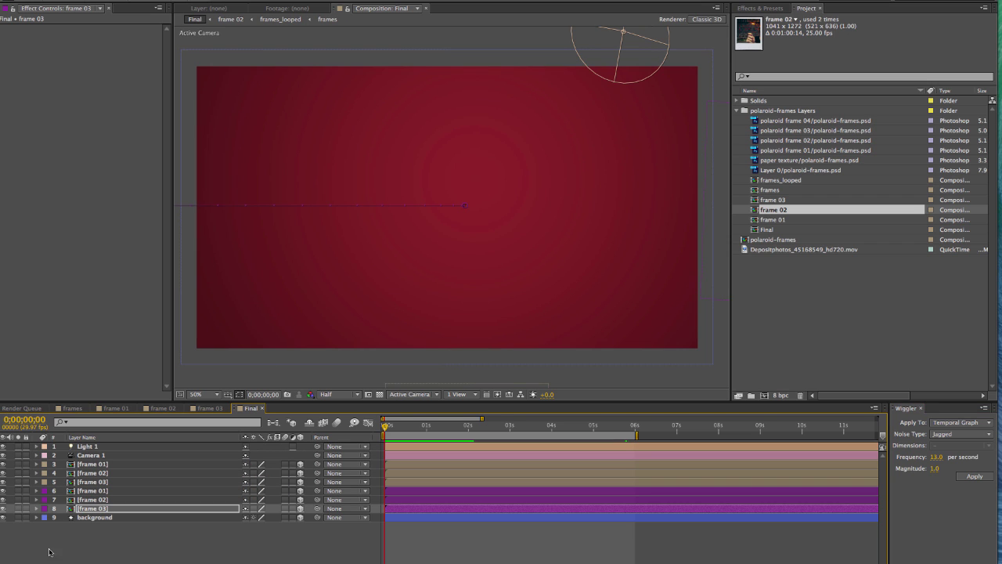
# - Enable Z Rotation keyframing on the tan frame 01 layer at the composition start and set the value to -2°
pyautogui.click(109, 465)
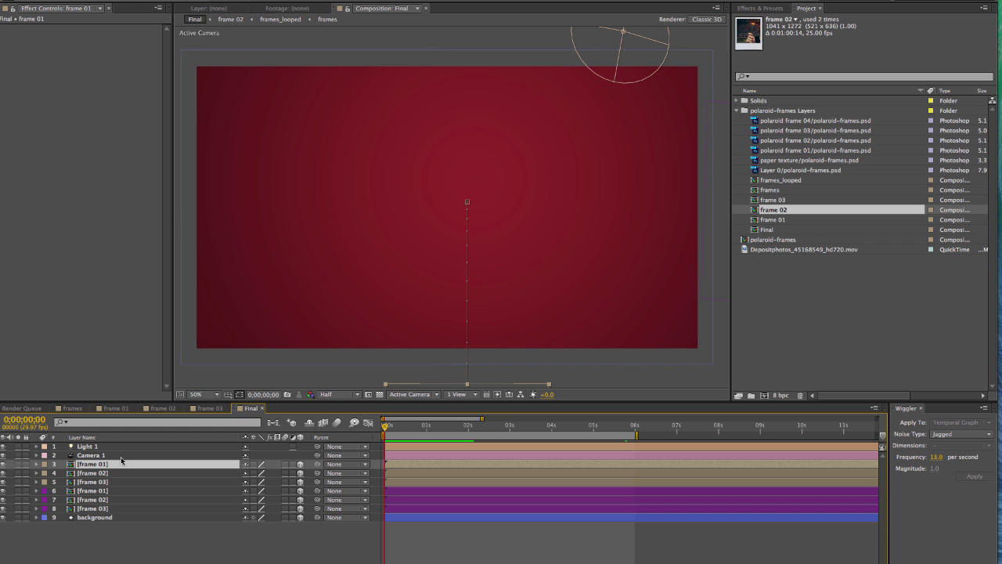
pyautogui.click(36, 464)
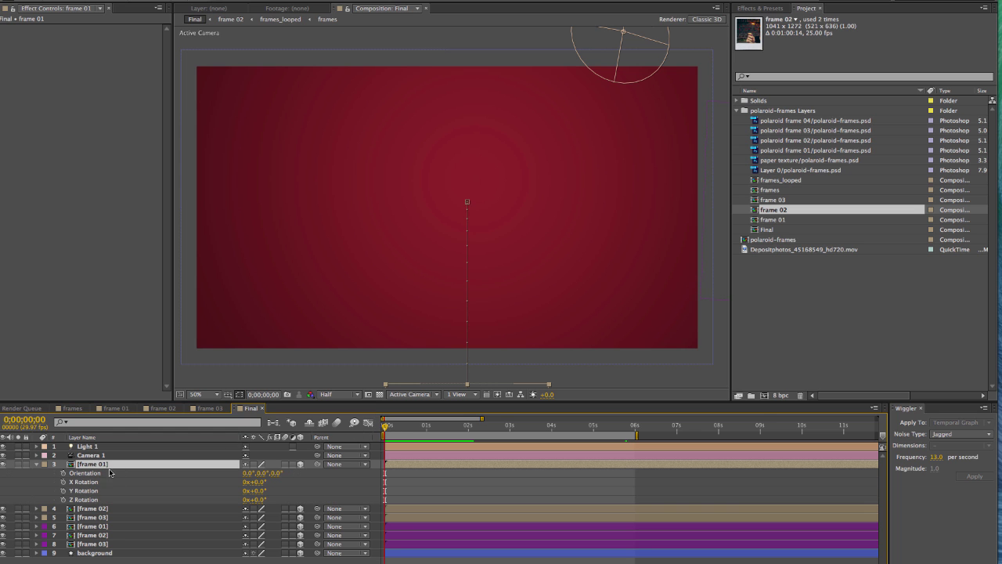
pyautogui.click(62, 499)
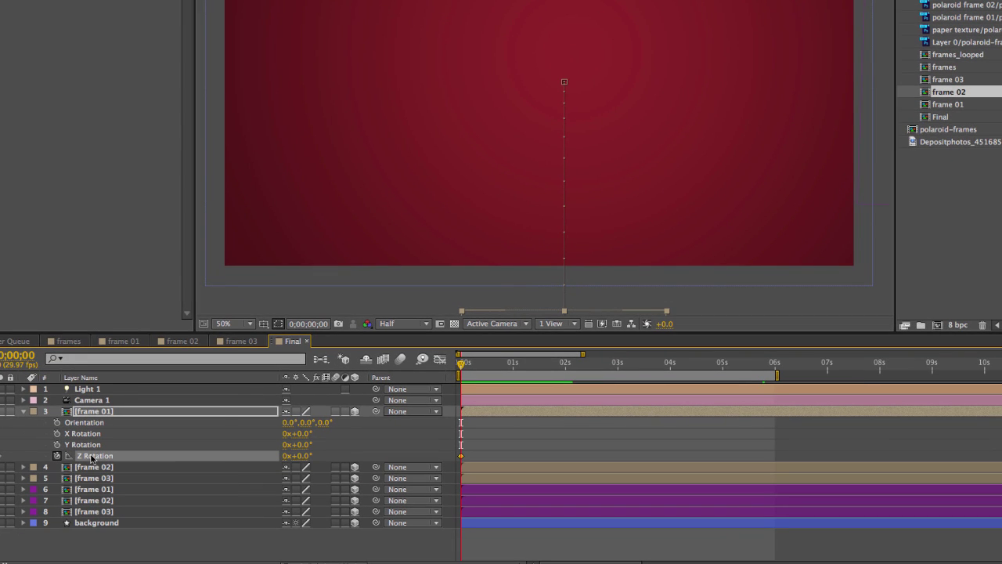
pyautogui.click(299, 455)
pyautogui.write('-2')
pyautogui.press('Return')
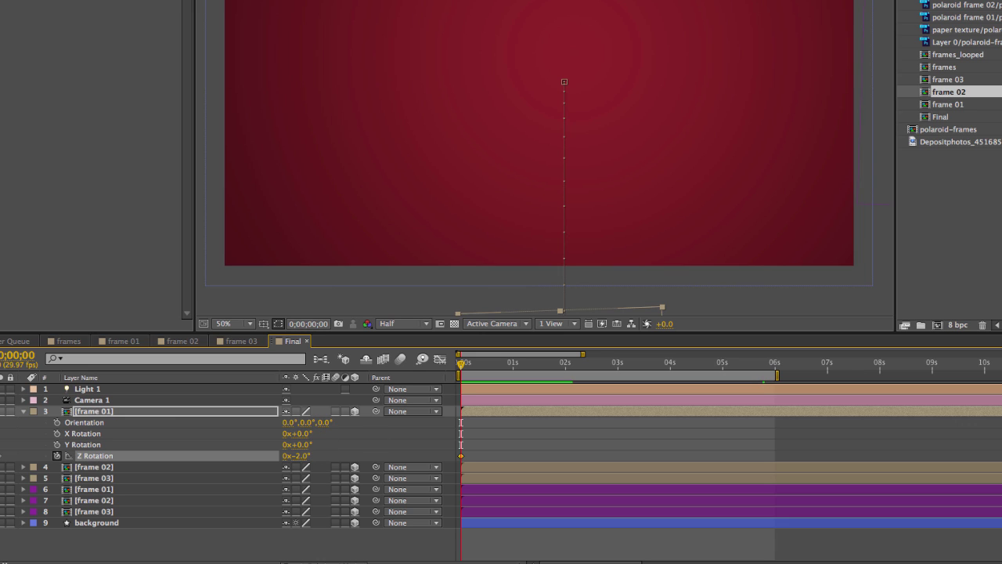
# - Add a second Z Rotation keyframe of 1° to the tan frame 01 layer at 0;00;05;28
pyautogui.click(767, 365)
pyautogui.moveTo(769, 370); pyautogui.dragTo(772, 368)
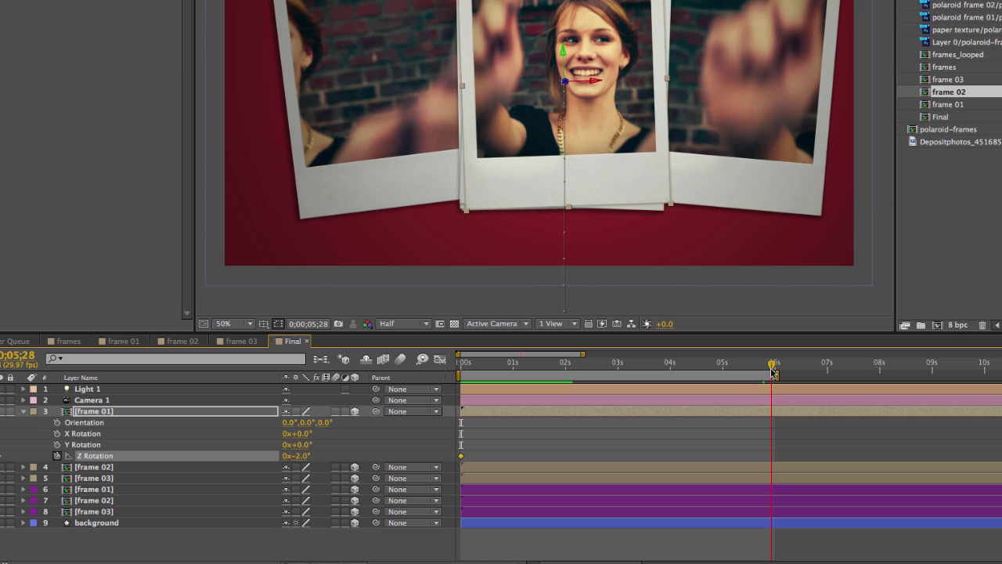
pyautogui.click(302, 455)
pyautogui.write('1')
pyautogui.press('Return')
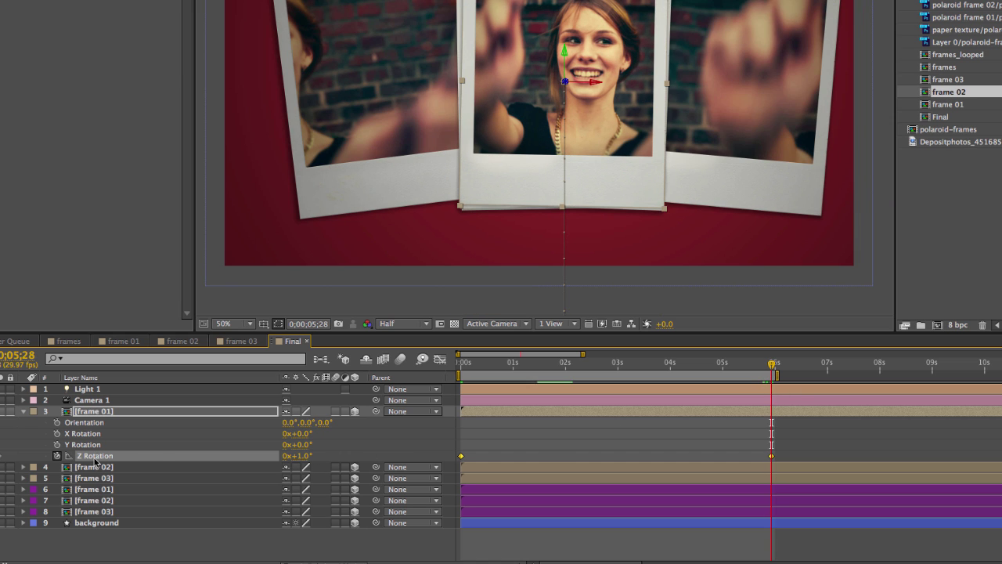
# - Apply the Jagged Wiggler at frequency 13 and magnitude 1 to both tan frame 01 Z Rotation keyframes, and collapse the layer
pyautogui.moveTo(785, 454); pyautogui.dragTo(454, 467)
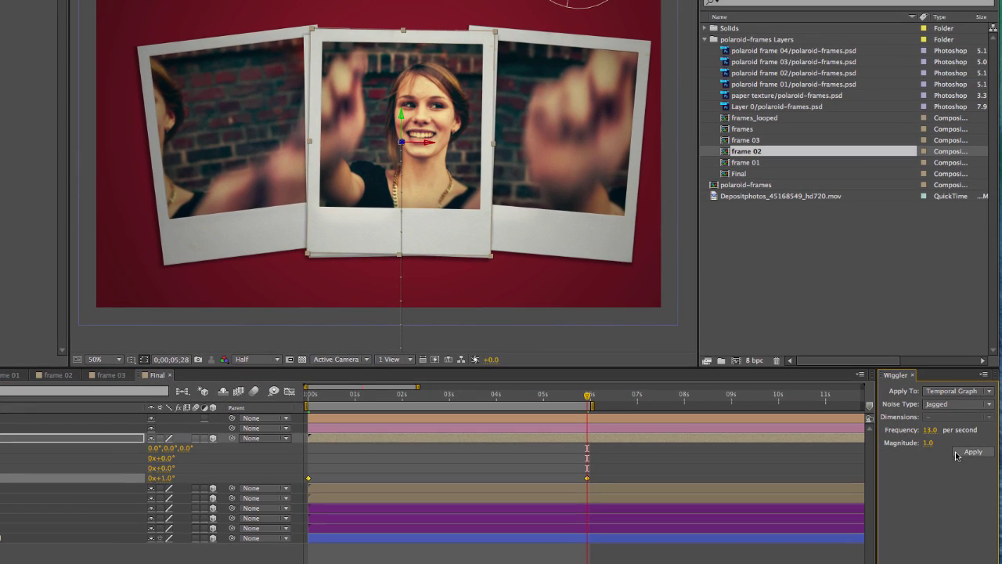
pyautogui.click(973, 452)
pyautogui.press('u')
# - Reveal the tan frame 02 layer's keyframed properties and add a Z Rotation keyframe at the composition start
pyautogui.press('super+Down')
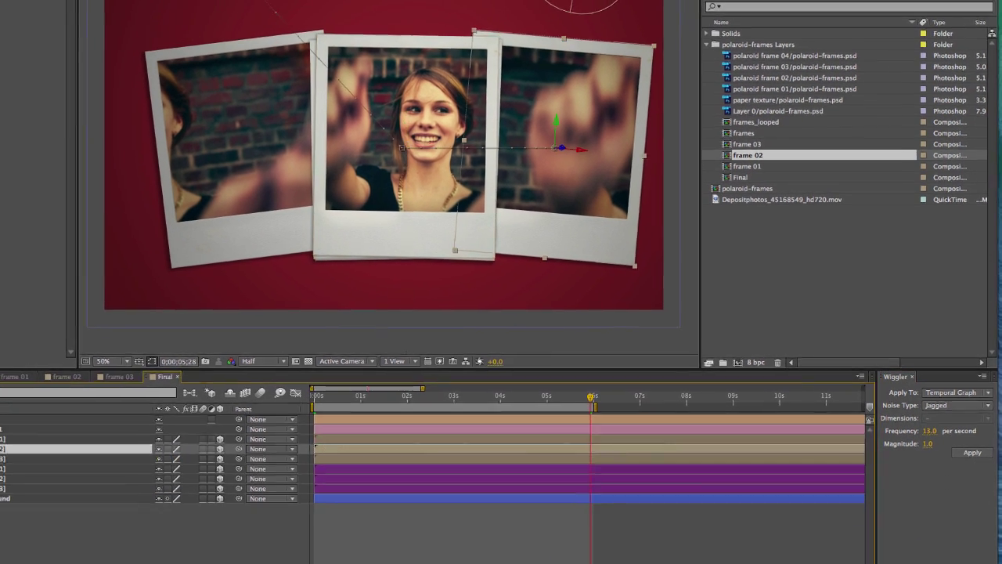
pyautogui.press('Home')
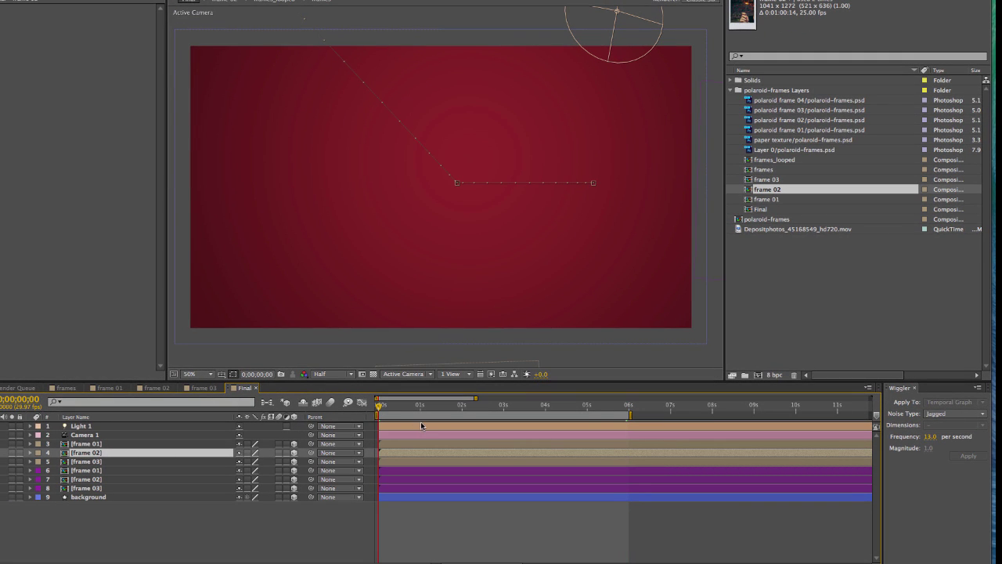
pyautogui.press('u')
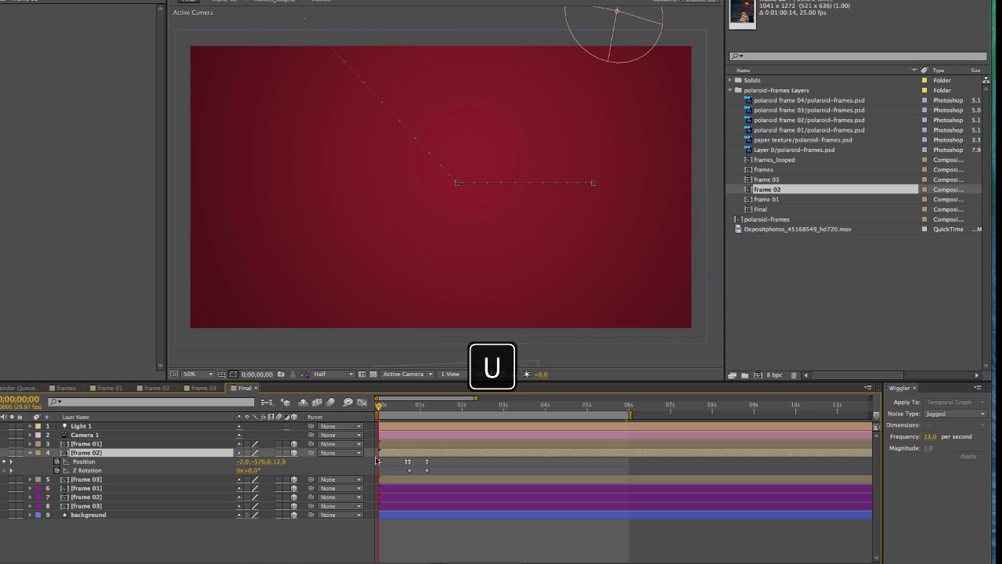
pyautogui.click(74, 539)
pyautogui.click(89, 454)
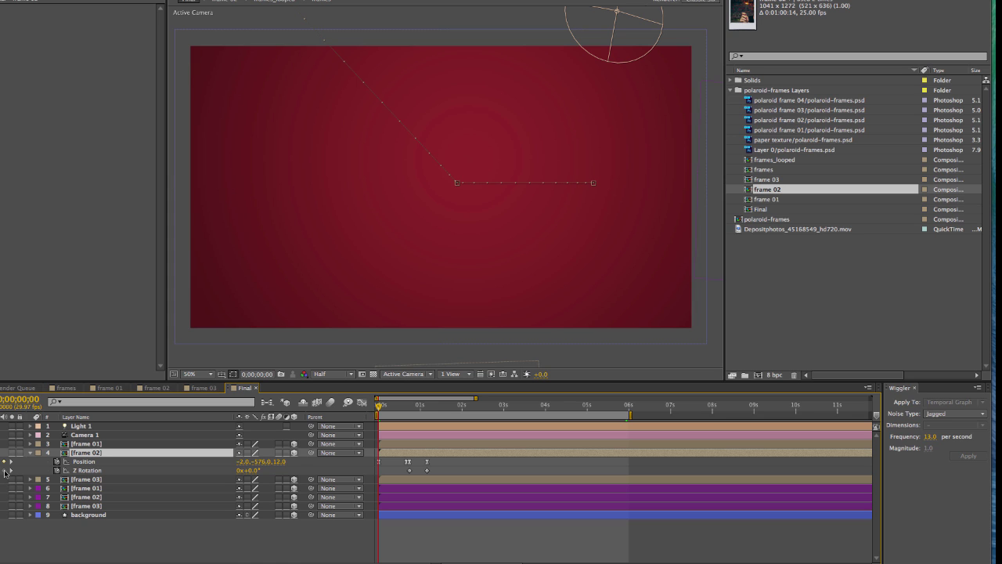
pyautogui.click(3, 471)
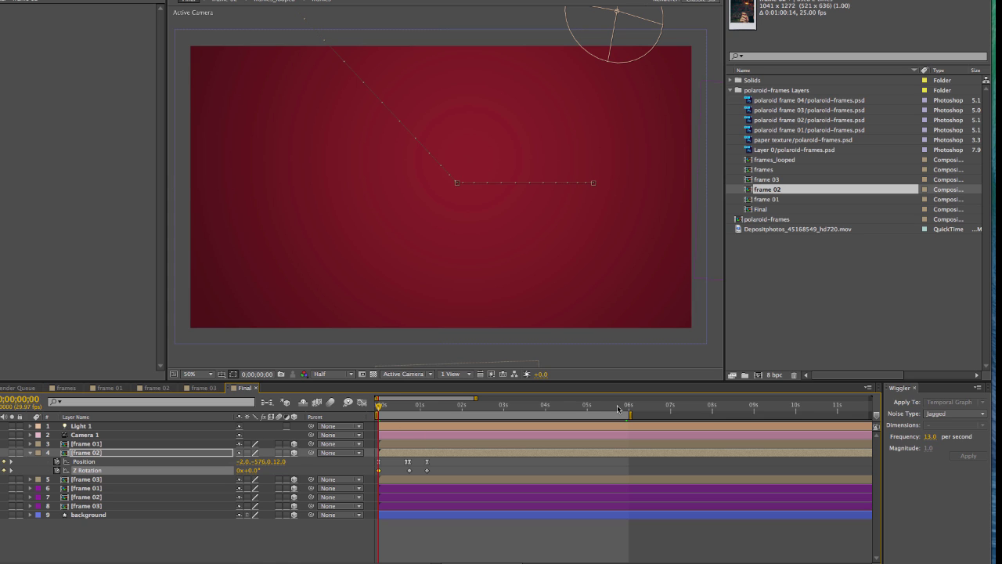
# - Check the tan frame 02 layer's rotation near the composition end and around its existing Z Rotation keyframes
pyautogui.click(627, 407)
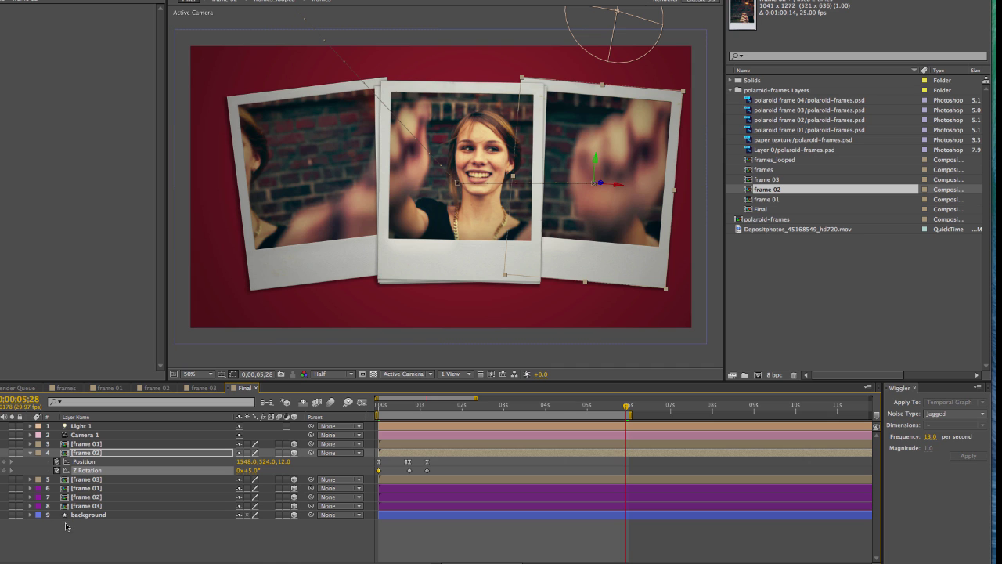
pyautogui.click(410, 406)
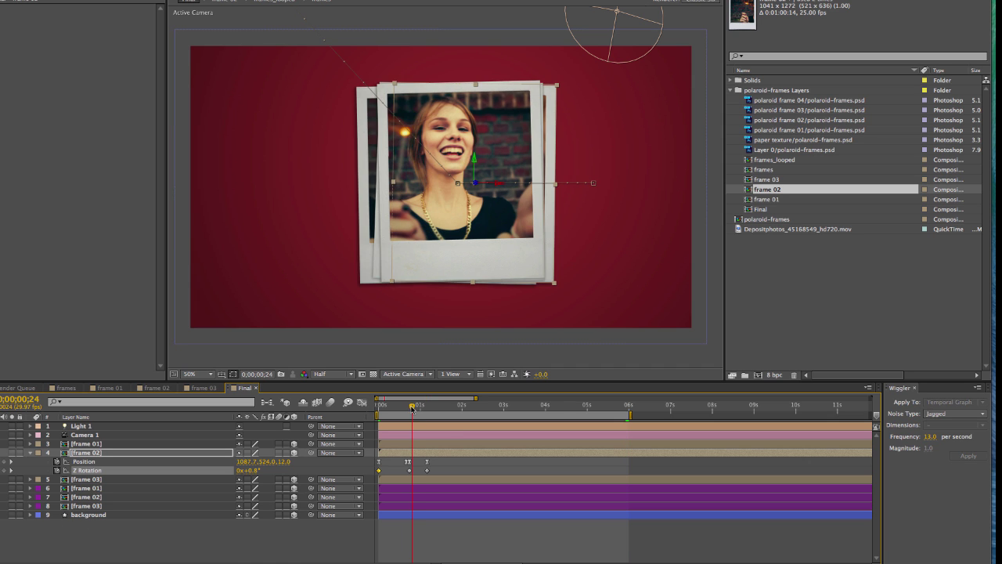
pyautogui.moveTo(411, 407); pyautogui.dragTo(428, 418)
pyautogui.moveTo(435, 469); pyautogui.dragTo(400, 476)
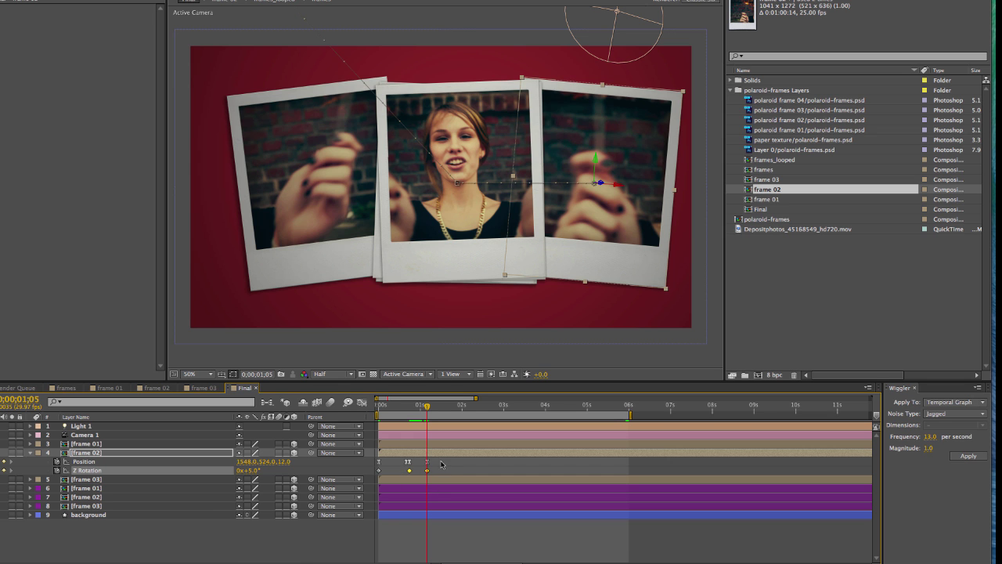
pyautogui.click(444, 471)
# - Set the tan frame 02 layer's starting Z Rotation to 2° and apply the Jagged Wiggler to its first two keyframes
pyautogui.press('Home')
pyautogui.click(253, 471)
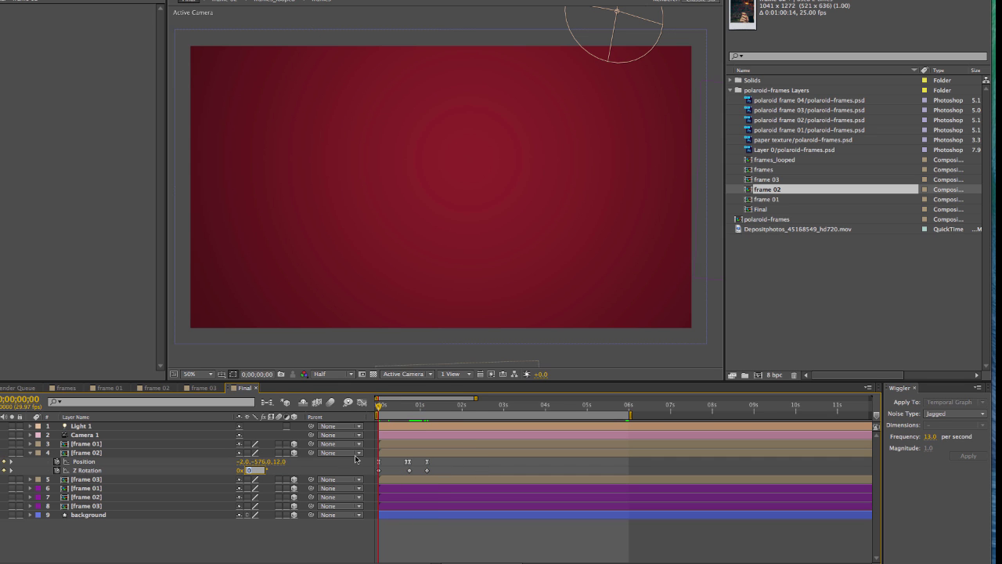
pyautogui.write('2')
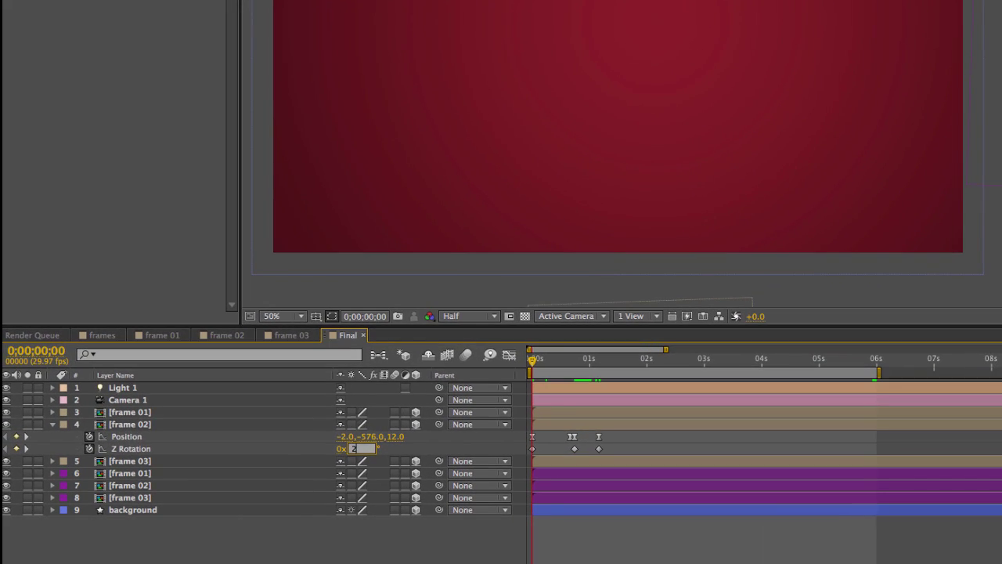
pyautogui.press('Return')
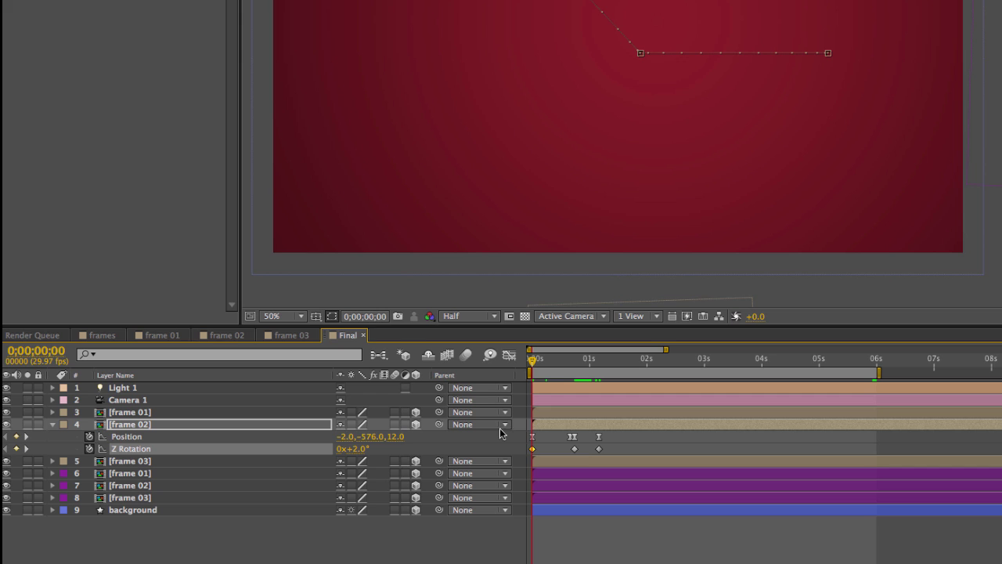
pyautogui.keyDown('shift'); pyautogui.click(576, 449); pyautogui.keyUp('shift')
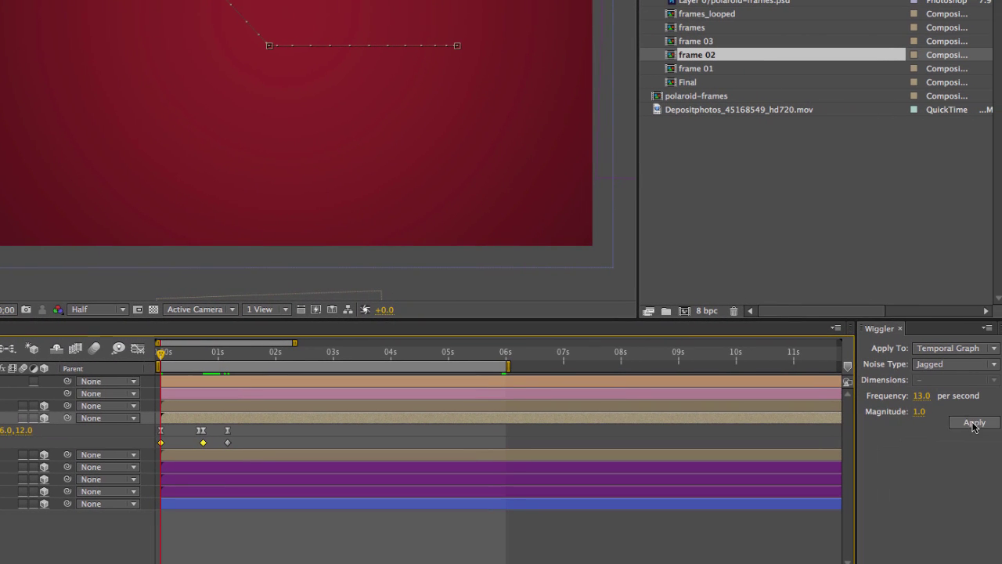
pyautogui.click(974, 423)
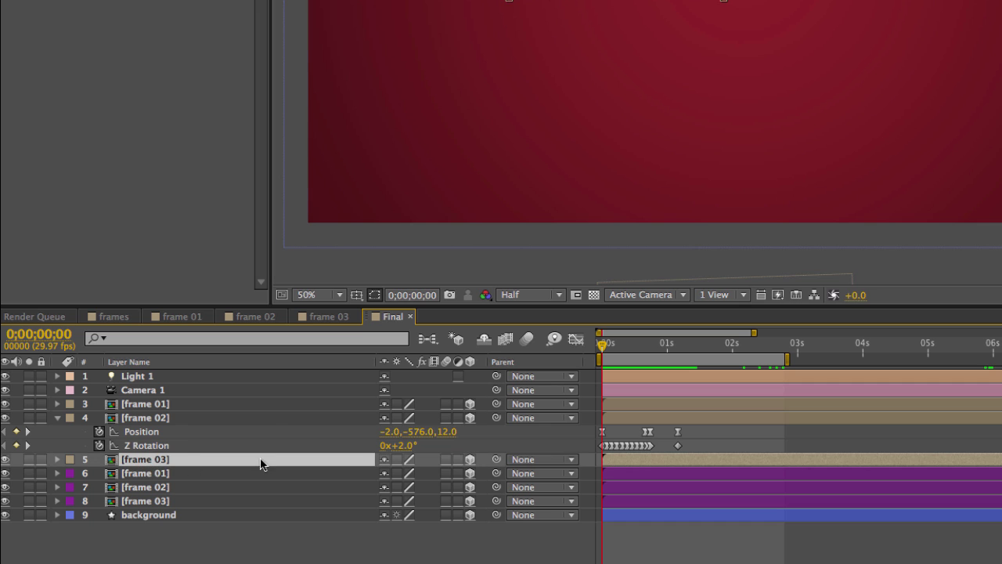
# - Add a Z Rotation keyframe of 1° to the tan frame 03 layer at the composition start
pyautogui.press('r')
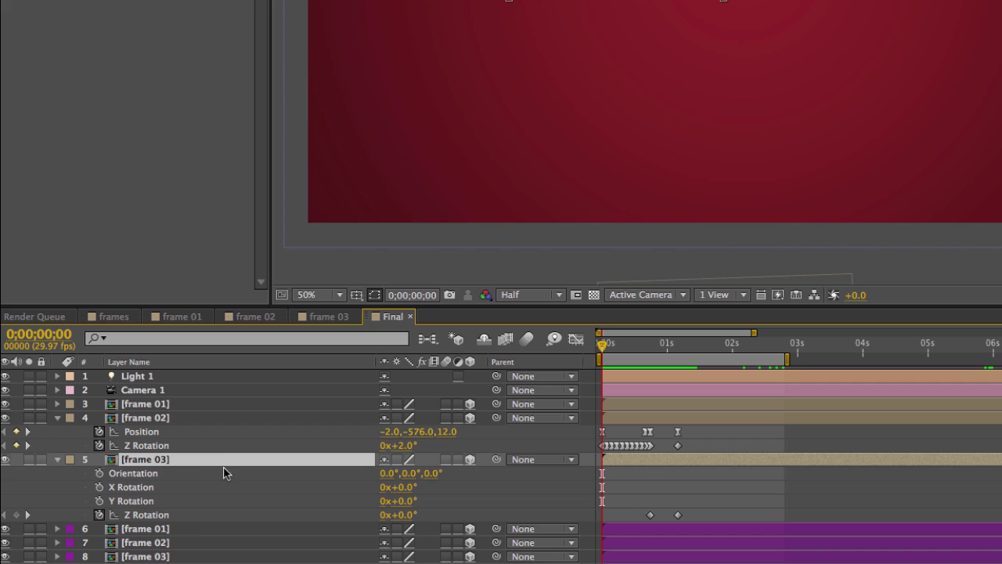
pyautogui.click(17, 515)
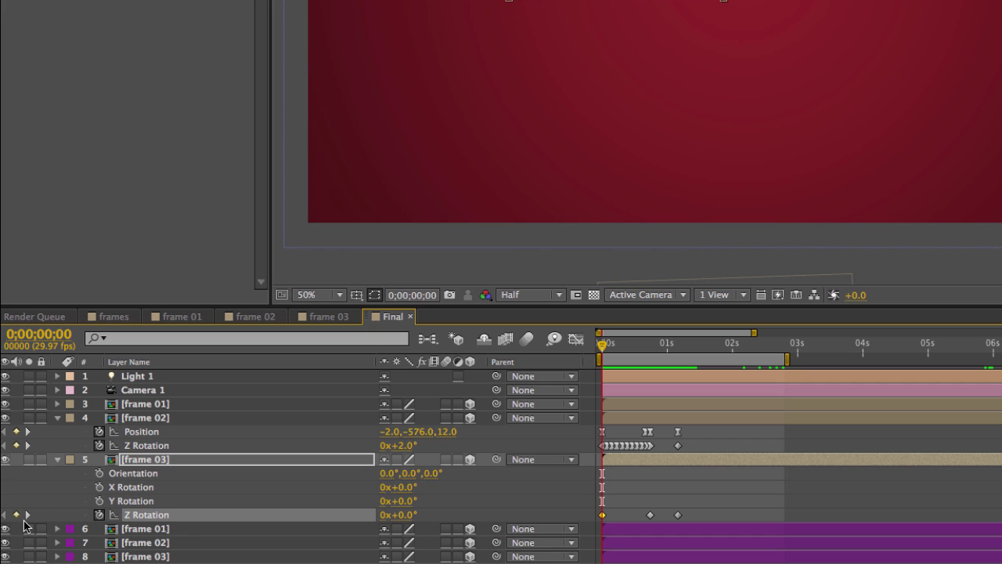
pyautogui.click(405, 515)
pyautogui.write('1')
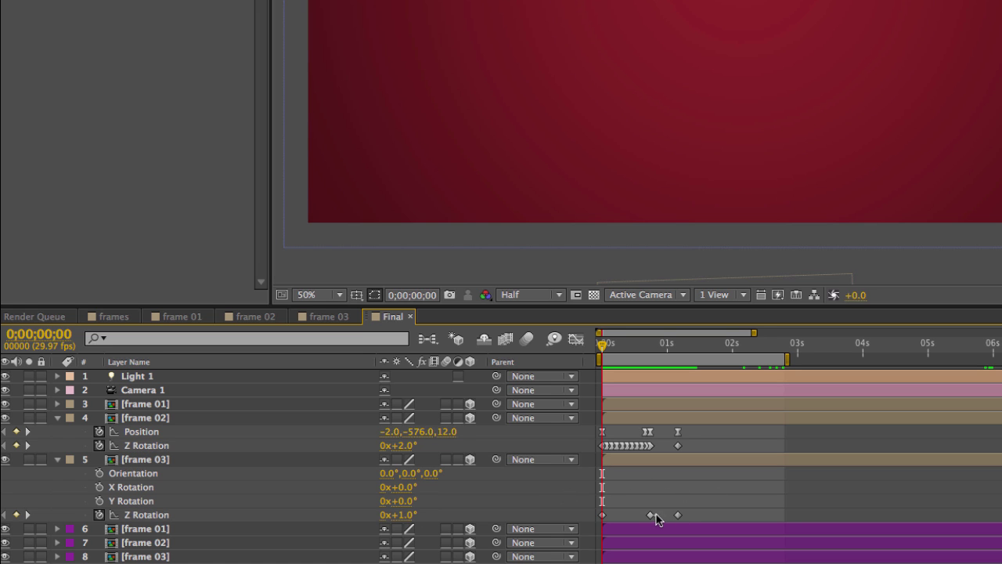
# - Apply the Jagged Wiggler at frequency 13 and magnitude 1 to the tan frame 03 layer's first two Z Rotation keyframes
pyautogui.click(651, 515)
pyautogui.moveTo(555, 517); pyautogui.dragTo(553, 517)
pyautogui.click(966, 425)
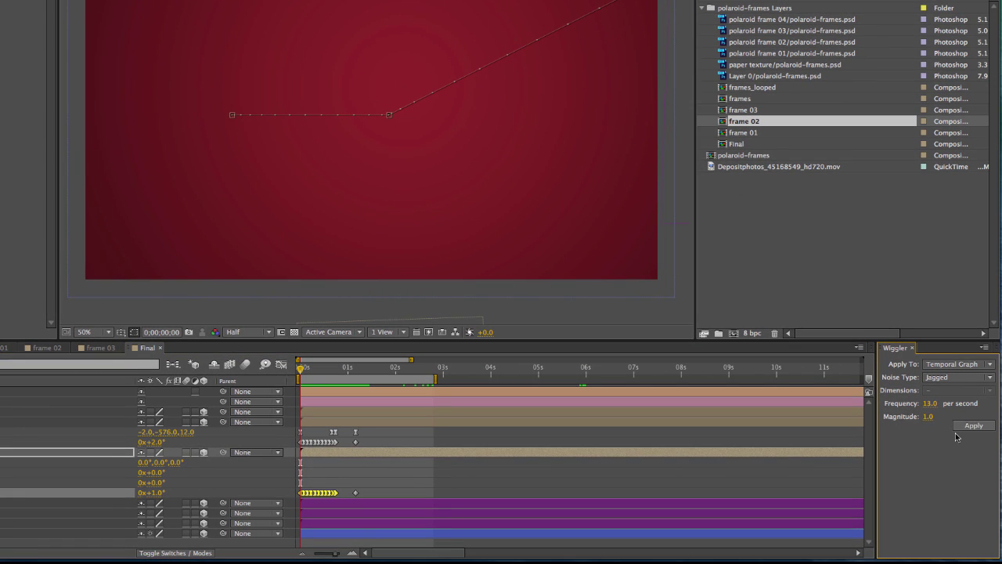
# - Show only the keyframed properties of the tan frame 02 and frame 03 layers and preview the motion up to 0;00;02;02
pyautogui.click(412, 473)
pyautogui.press('u')
pyautogui.click(43, 448)
pyautogui.keyDown('shift'); pyautogui.click(42, 458); pyautogui.keyUp('shift')
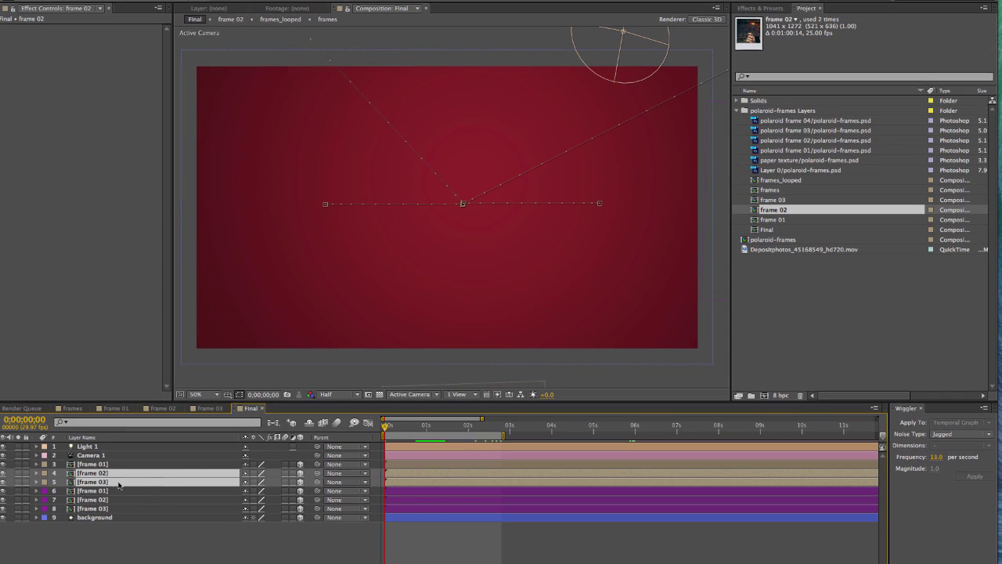
pyautogui.press('u')
pyautogui.moveTo(460, 426); pyautogui.dragTo(471, 461)
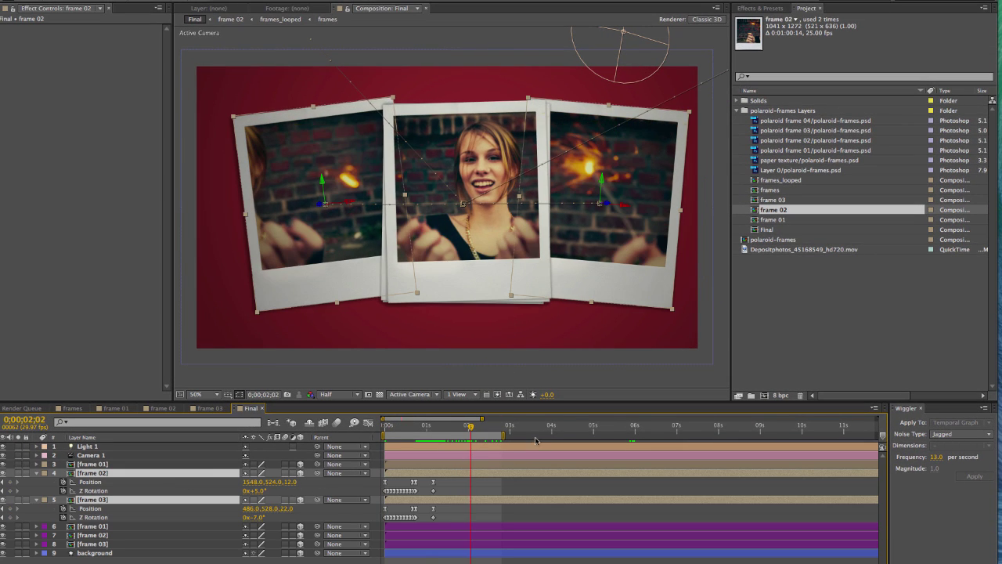
pyautogui.click(536, 377)
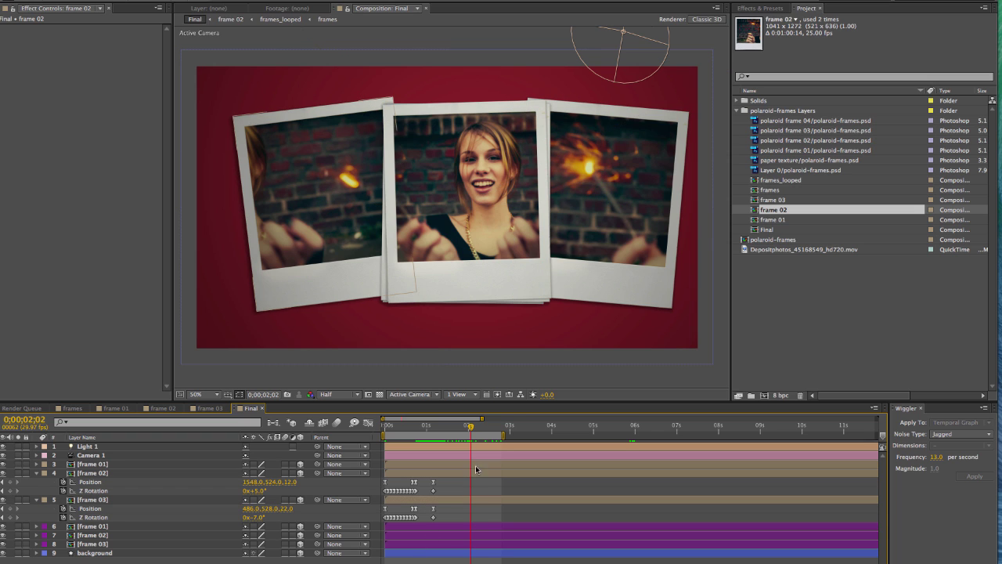
# - At the 0;00;01;05 keyframes, move tan frame 03 to the right at about 1494.7, 404.1 and frame 02 to the left at about 526.5, 434.6
pyautogui.click(283, 155)
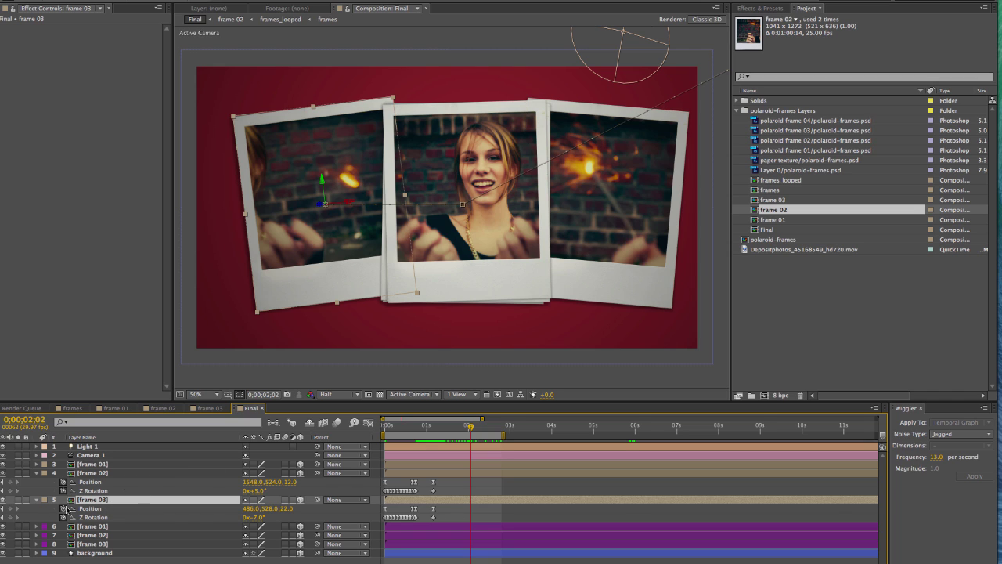
pyautogui.click(2, 483)
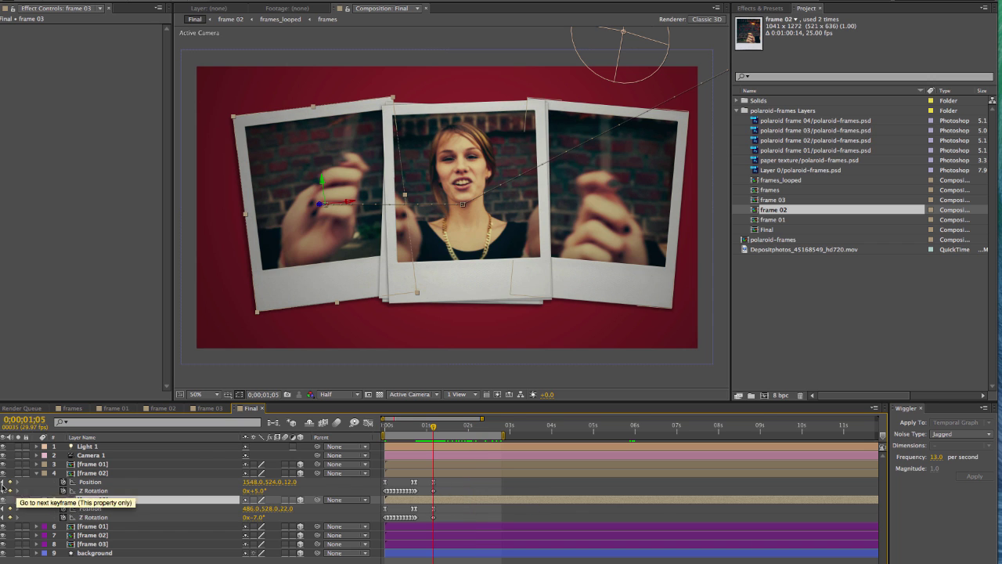
pyautogui.click(108, 508)
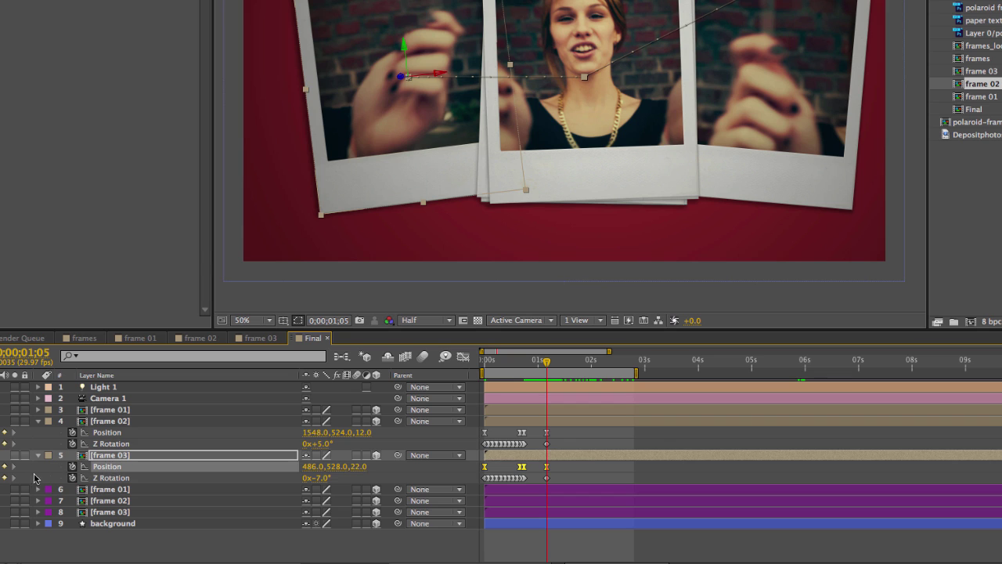
pyautogui.click(34, 476)
pyautogui.click(125, 454)
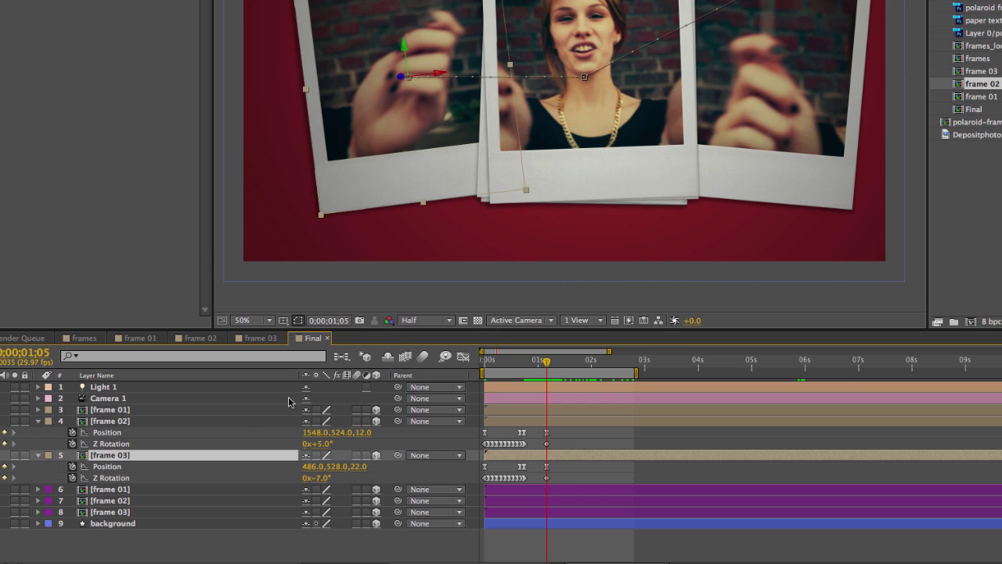
pyautogui.moveTo(437, 69); pyautogui.dragTo(580, 64)
pyautogui.click(111, 422)
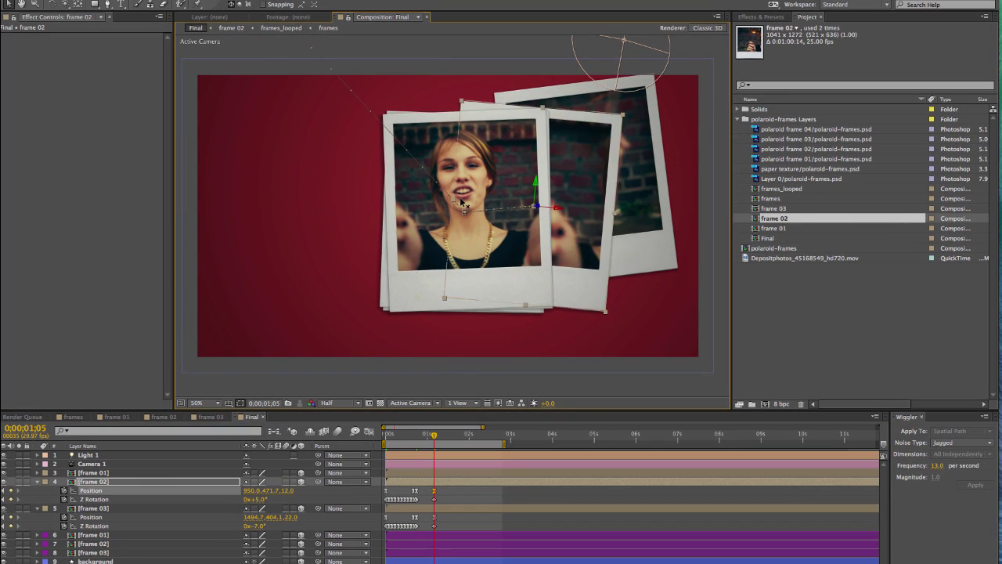
pyautogui.moveTo(462, 203); pyautogui.dragTo(361, 202)
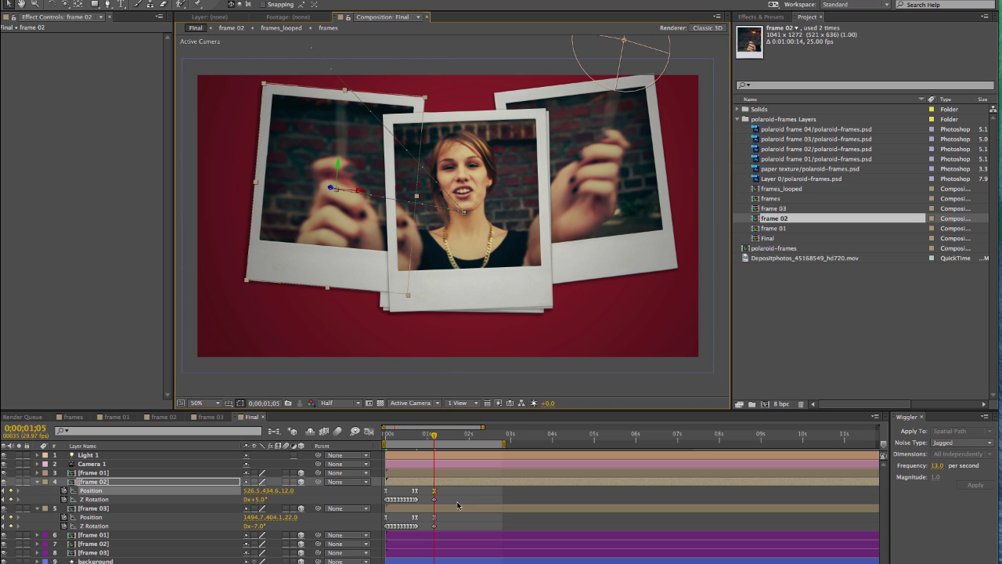
# - Set Z Rotation to -8° on tan frame 02 and 11° on frame 03, and lower them to about Y 494.6 and 468.7
pyautogui.click(459, 497)
pyautogui.moveTo(255, 499); pyautogui.dragTo(282, 519)
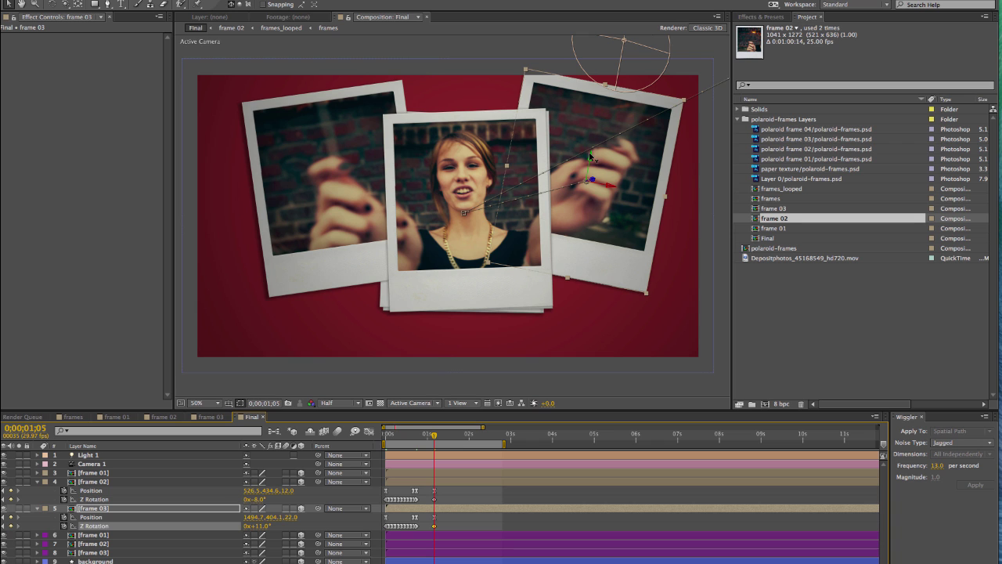
pyautogui.moveTo(591, 156); pyautogui.dragTo(590, 160)
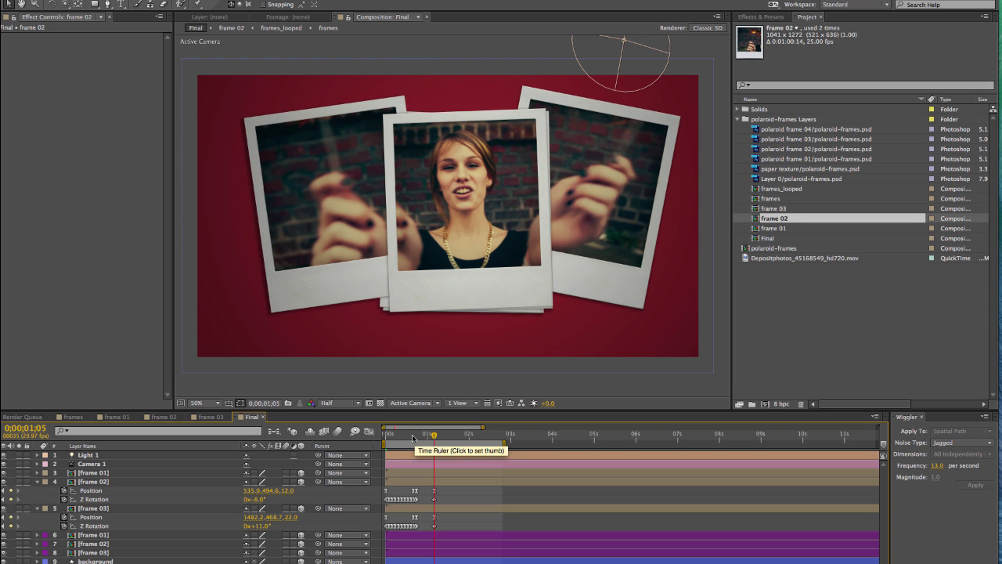
# - Add Position and Z Rotation keyframes to tan frame 02 and frame 03 at 0;00;02;07, and shift them to just past 4 seconds
pyautogui.moveTo(416, 437); pyautogui.dragTo(479, 468)
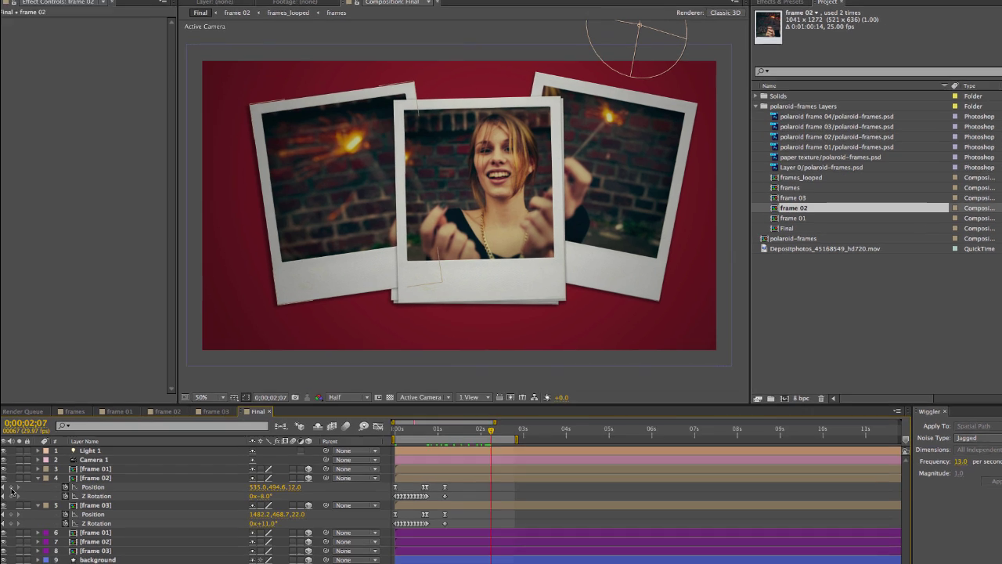
pyautogui.click(10, 491)
pyautogui.click(10, 500)
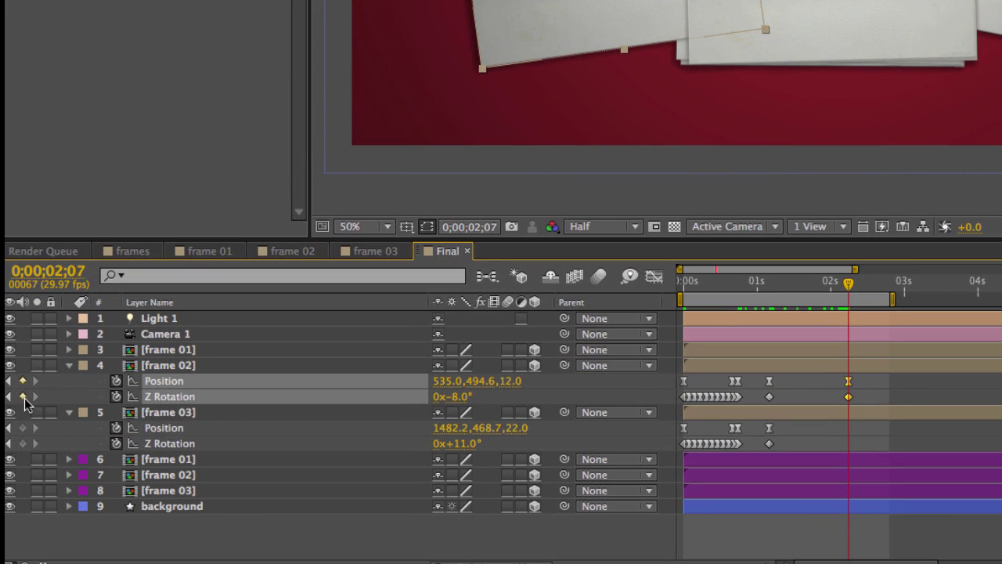
pyautogui.click(10, 517)
pyautogui.click(23, 441)
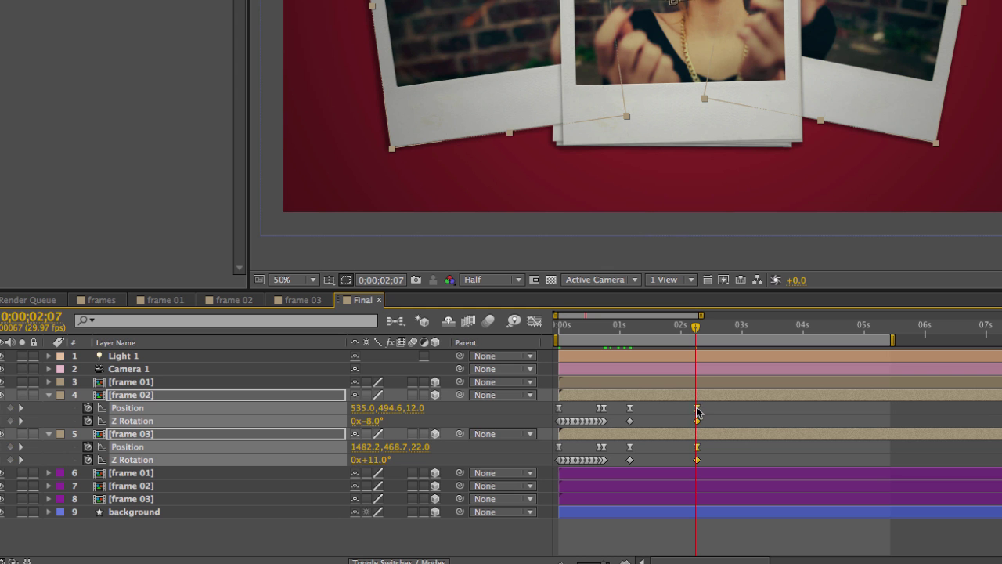
pyautogui.moveTo(849, 381); pyautogui.dragTo(982, 391)
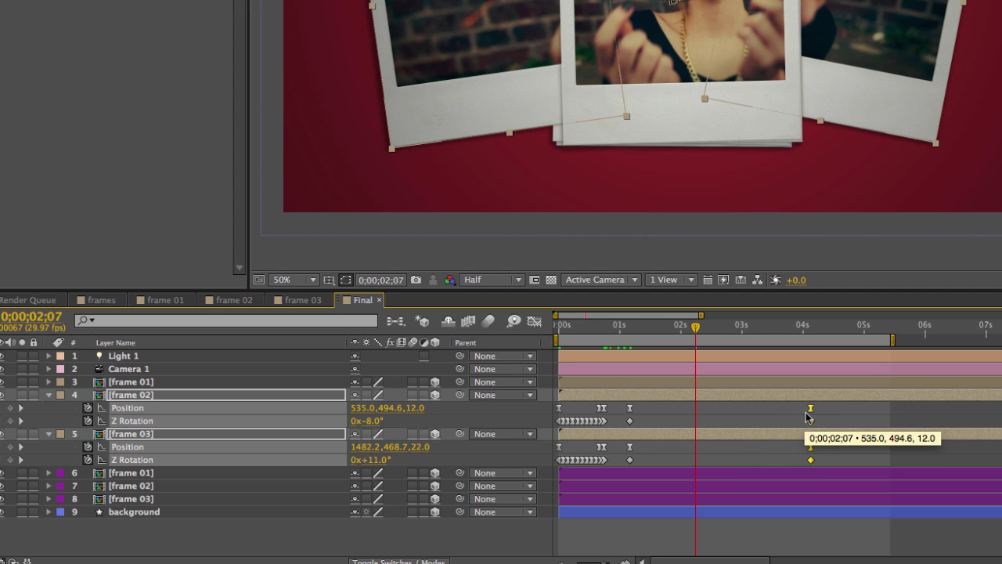
# - At 0;00;04;12, move tan frame 02 back onto the center stack at about 1056.3, 512.7 and set its Z Rotation to 0°
pyautogui.click(846, 414)
pyautogui.moveTo(817, 326); pyautogui.dragTo(828, 329)
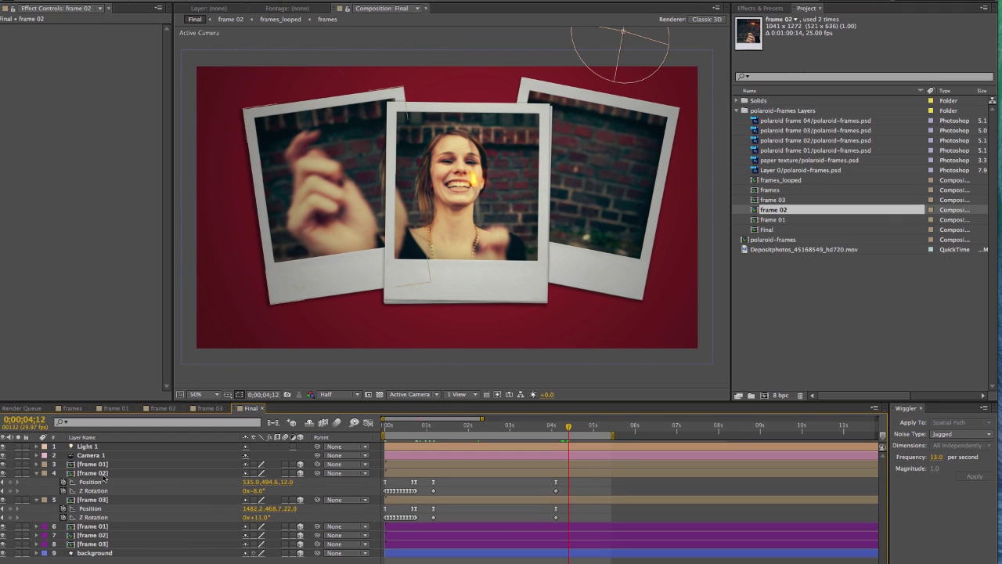
pyautogui.click(94, 473)
pyautogui.moveTo(317, 245); pyautogui.dragTo(457, 243)
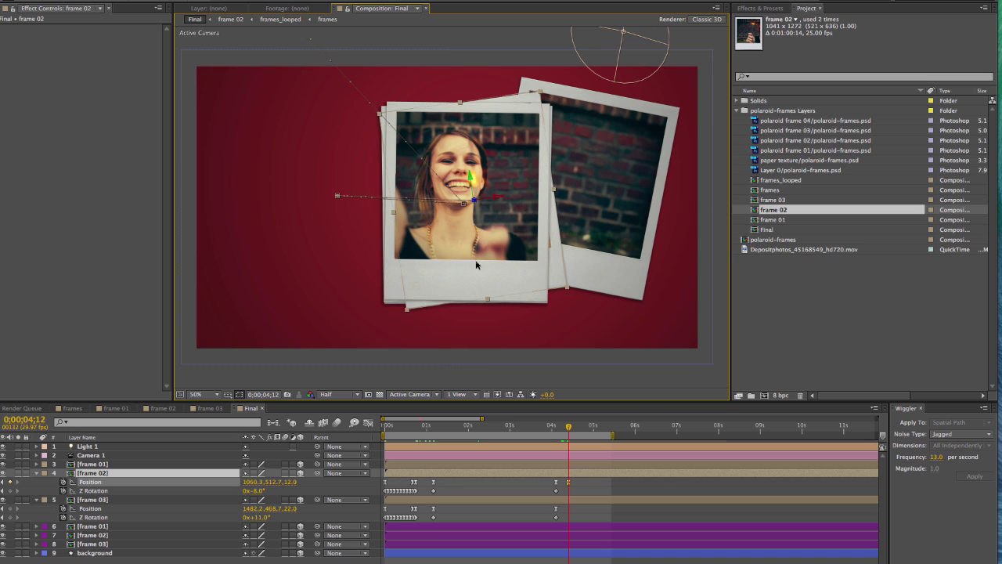
pyautogui.click(256, 491)
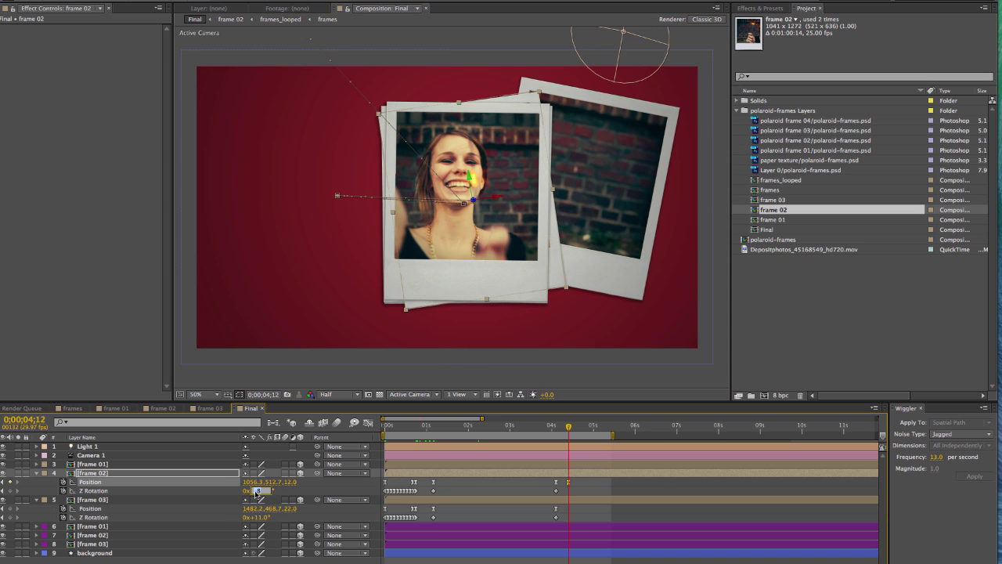
pyautogui.write('0')
pyautogui.press('Return')
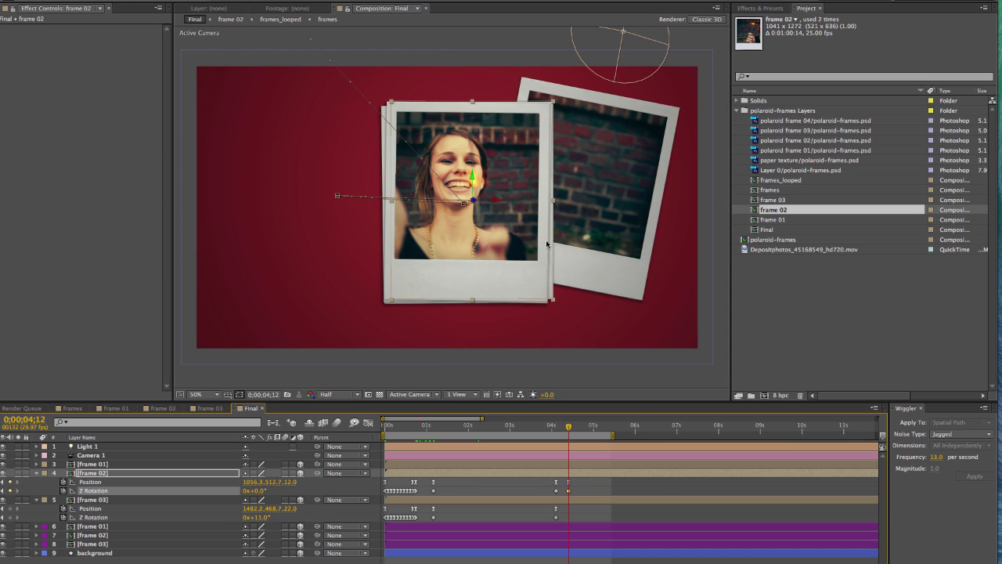
# - At the same time, move tan frame 03 onto the center stack at about 1035.0, 489.0 and set its Z Rotation to 0°
pyautogui.click(605, 234)
pyautogui.moveTo(593, 260); pyautogui.dragTo(490, 244)
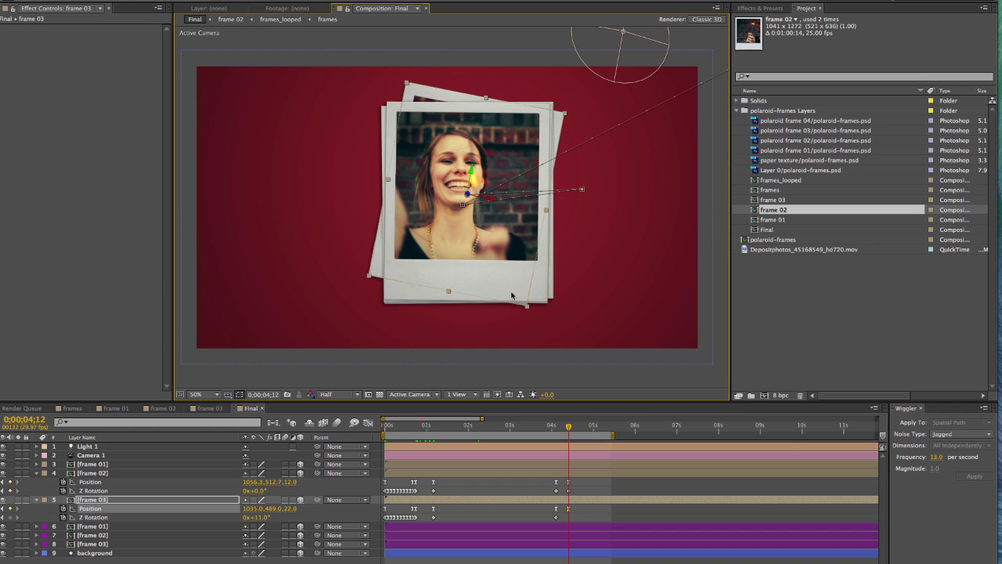
pyautogui.click(259, 519)
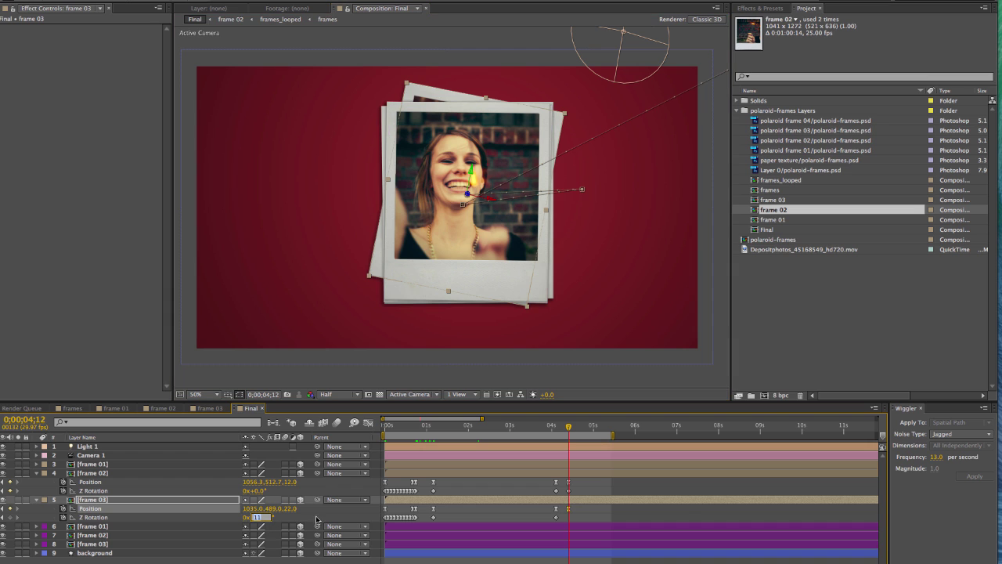
pyautogui.write('0')
pyautogui.press('Return')
# - Apply the Wiggler at 13 per second, magnitude 1.0, to the Z Rotation keyframes from 0;00;01;05 to just past 4 seconds on tan frame 02 and frame 03
pyautogui.click(102, 475)
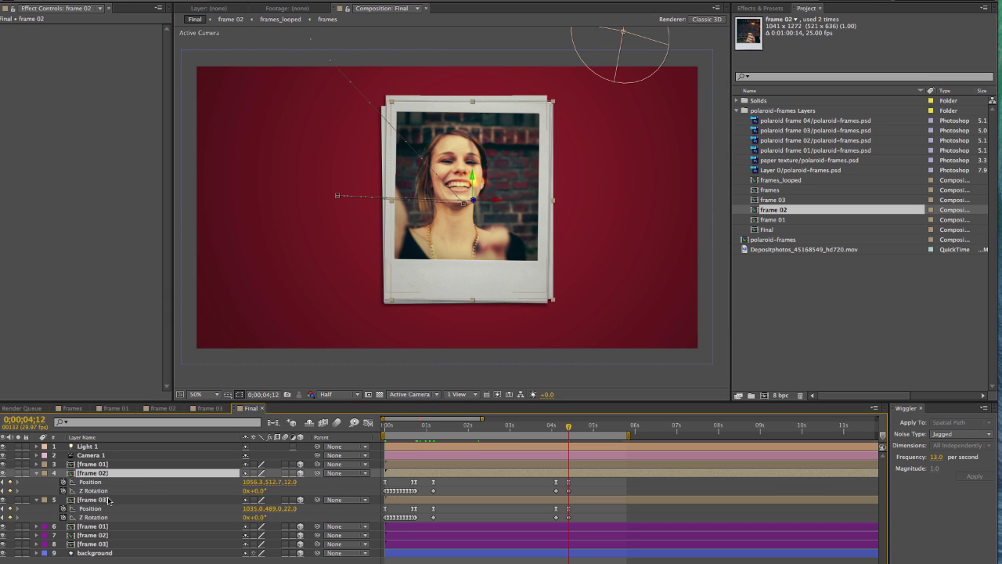
pyautogui.click(109, 500)
pyautogui.click(445, 427)
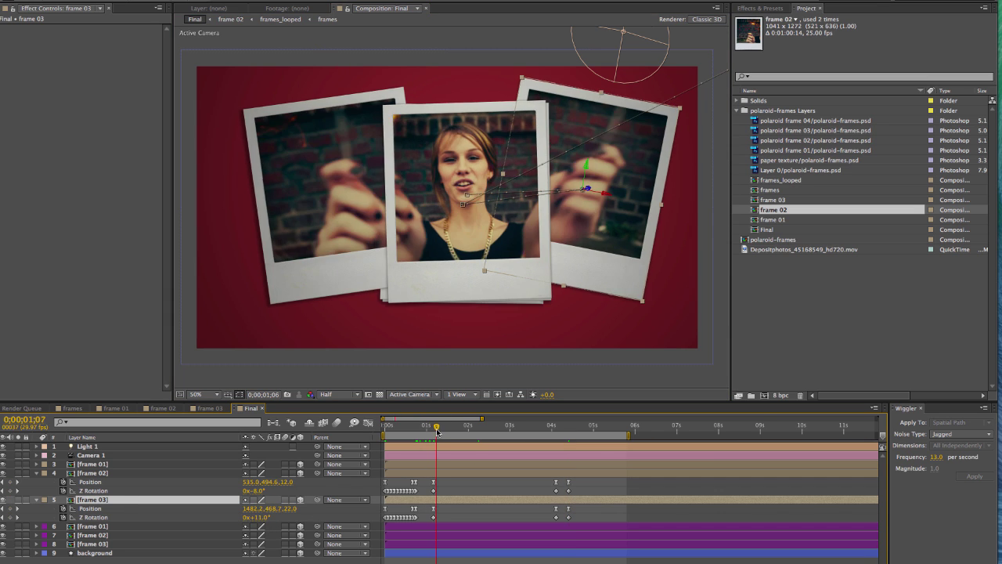
pyautogui.moveTo(448, 437); pyautogui.dragTo(468, 437)
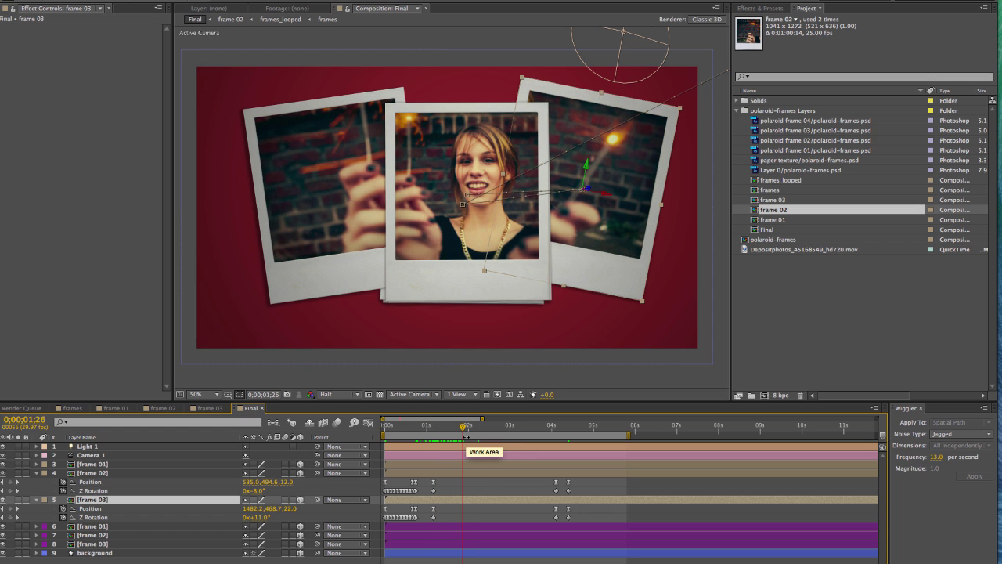
pyautogui.moveTo(563, 491); pyautogui.dragTo(473, 471)
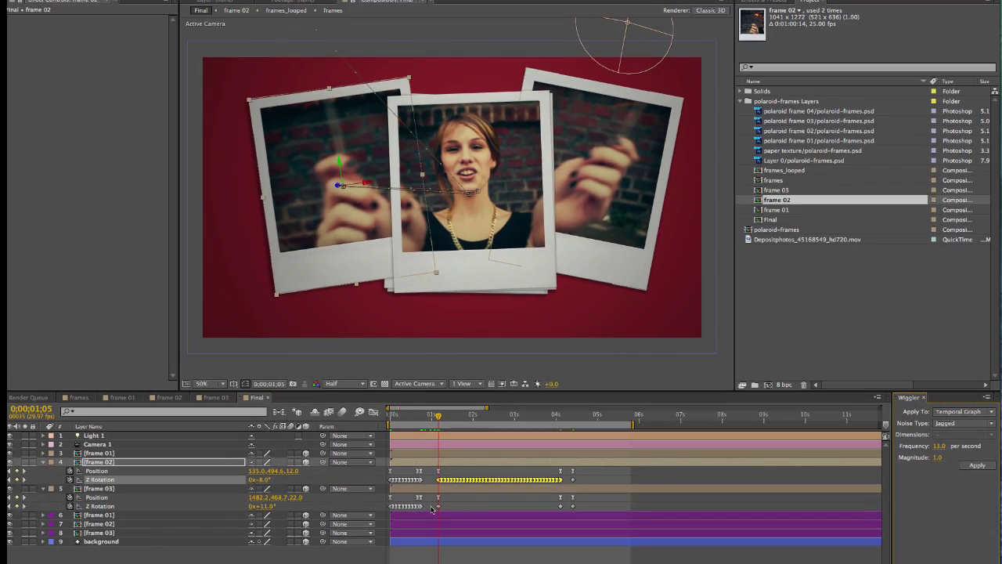
pyautogui.moveTo(432, 510); pyautogui.dragTo(563, 507)
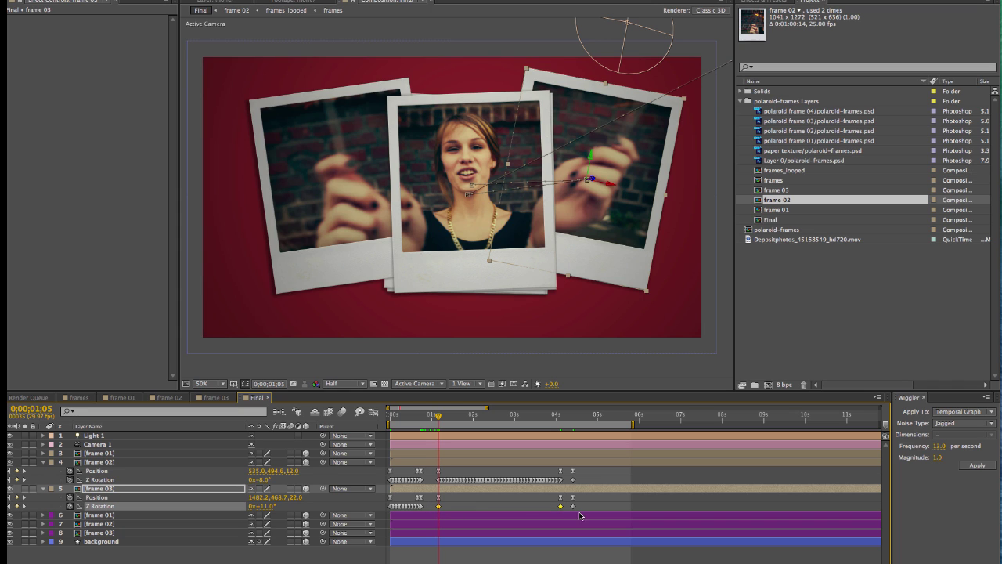
pyautogui.click(968, 466)
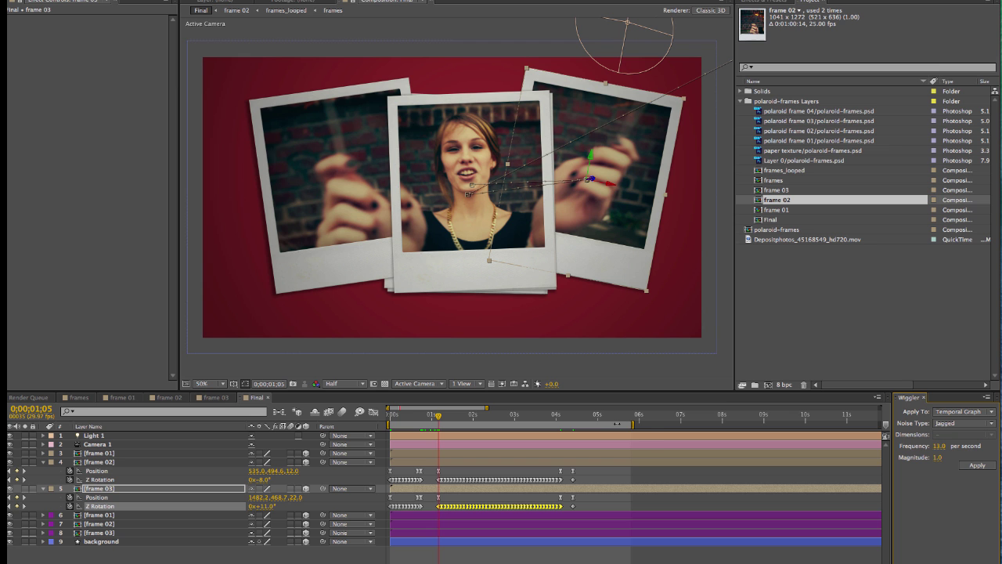
# - Preview the jittering fan-out and return, and collapse the properties of tan frame 02 and frame 03
pyautogui.press('KP_0')
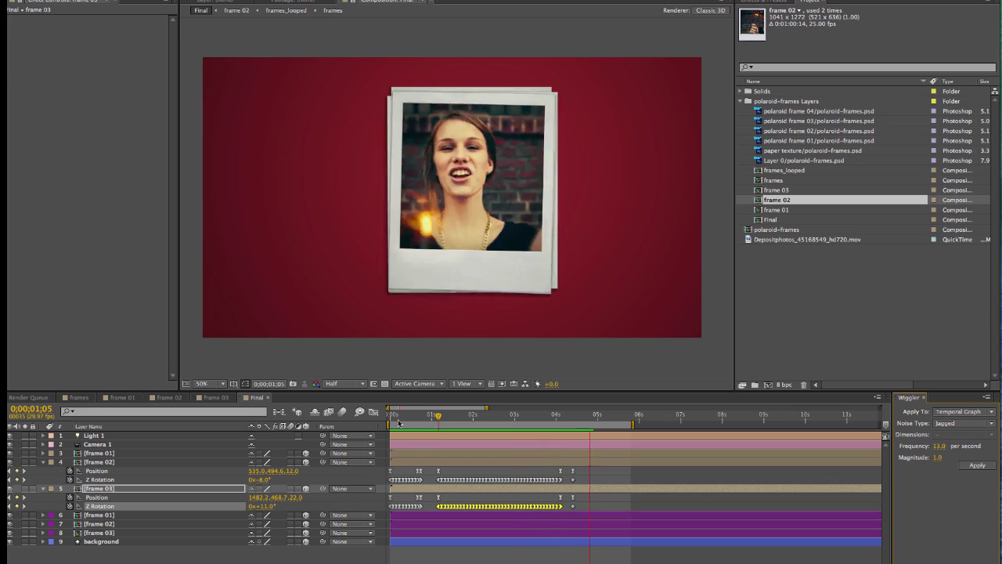
pyautogui.press('space')
pyautogui.moveTo(434, 425); pyautogui.dragTo(463, 450)
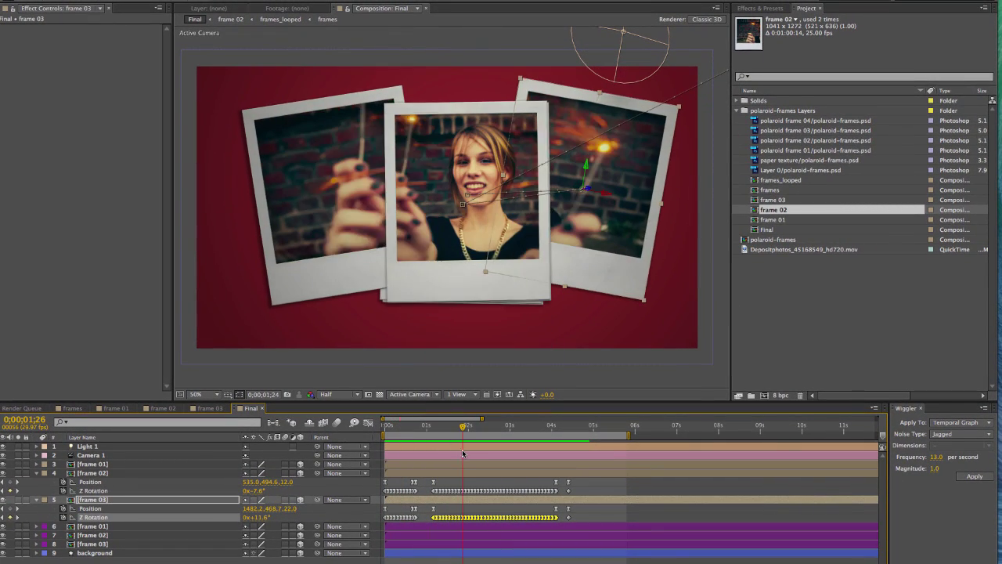
pyautogui.click(206, 560)
pyautogui.click(37, 500)
pyautogui.click(36, 473)
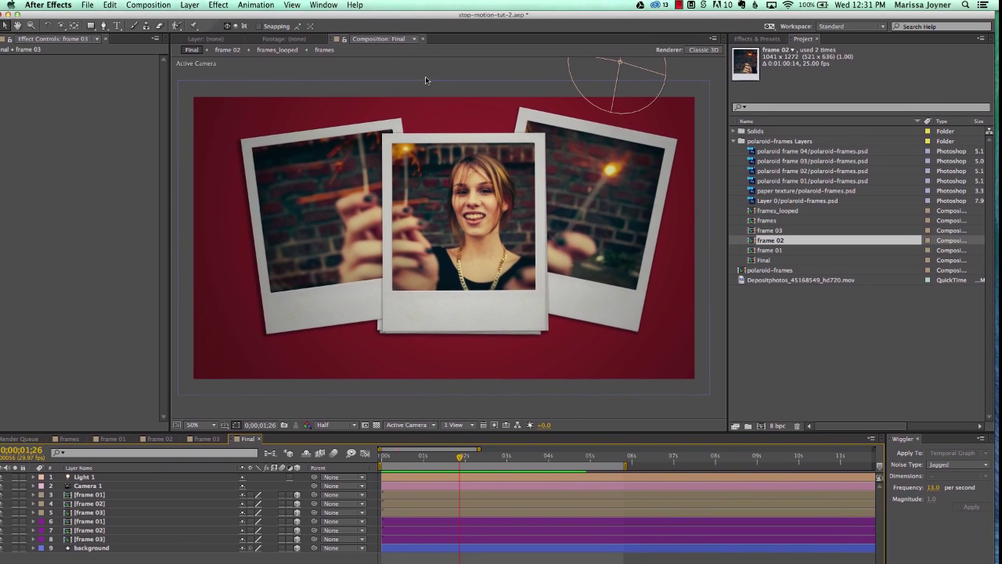
# - Add a null object to the Final composition, make it 3D, and parent Camera 1 to it
pyautogui.rightClick(418, 37)
pyautogui.click(441, 35)
pyautogui.rightClick(441, 79)
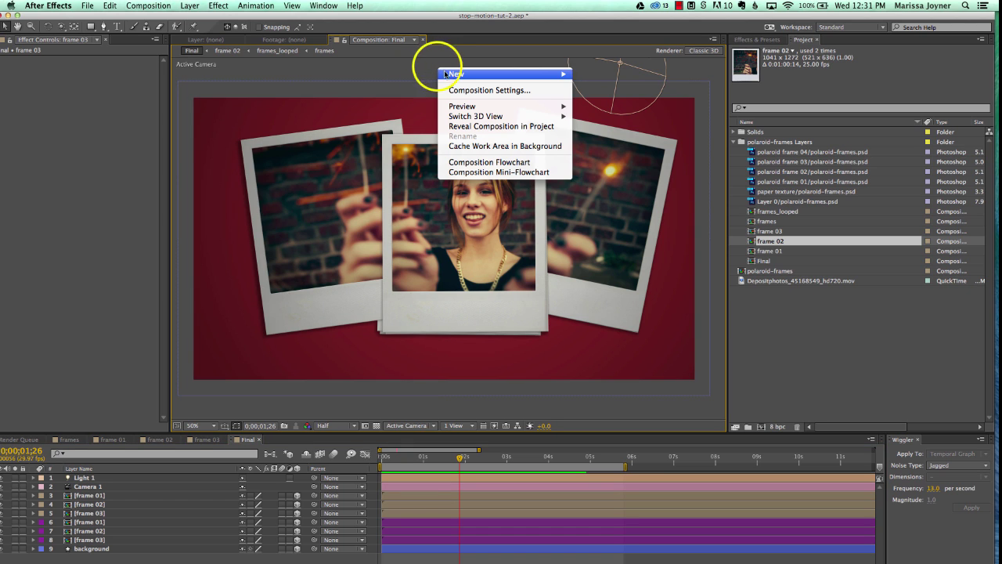
pyautogui.moveTo(459, 74)
pyautogui.click(650, 129)
pyautogui.click(120, 497)
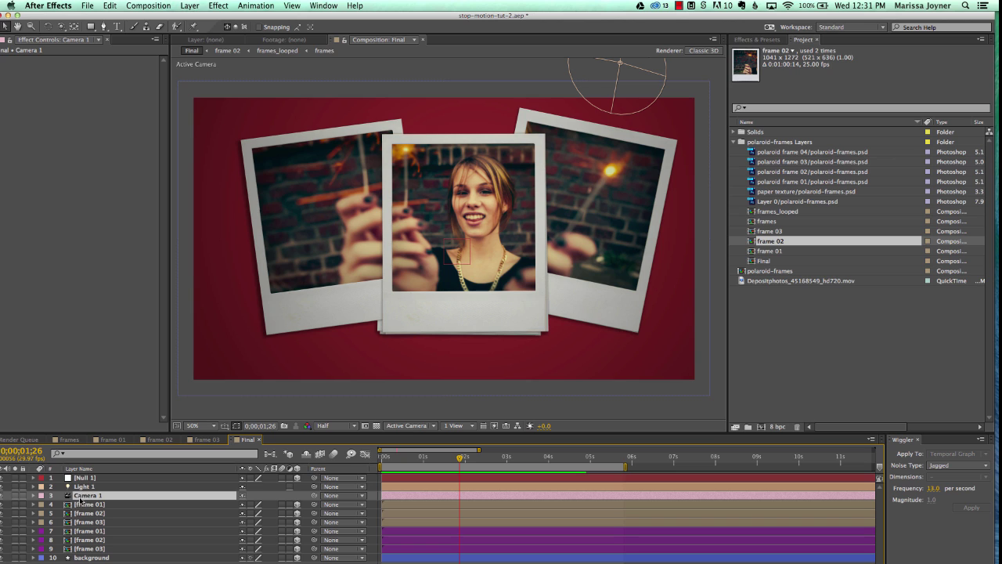
pyautogui.moveTo(314, 496); pyautogui.dragTo(94, 479)
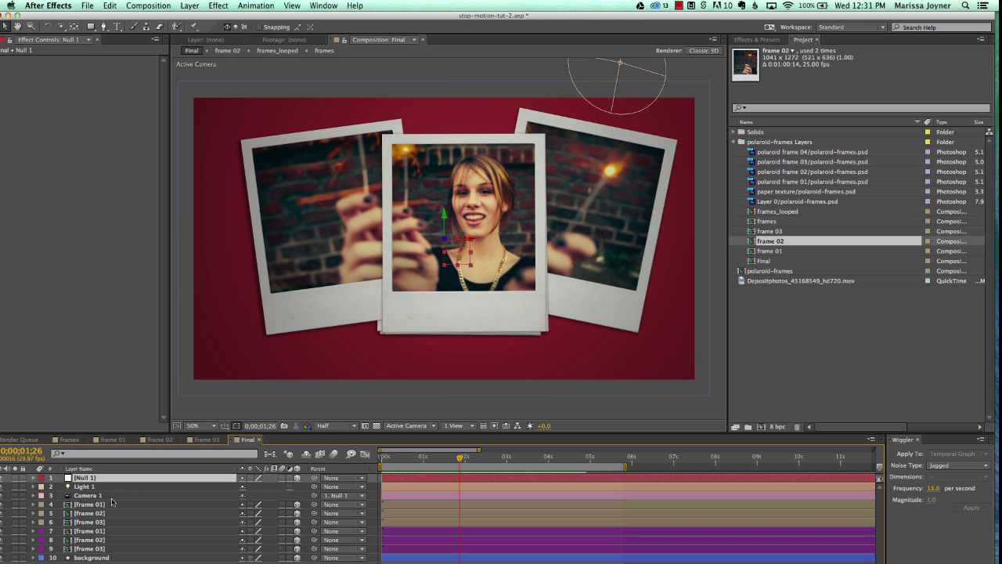
# - Add the expression wiggle(3,15) to the null's Position and preview the camera shake
pyautogui.press('p')
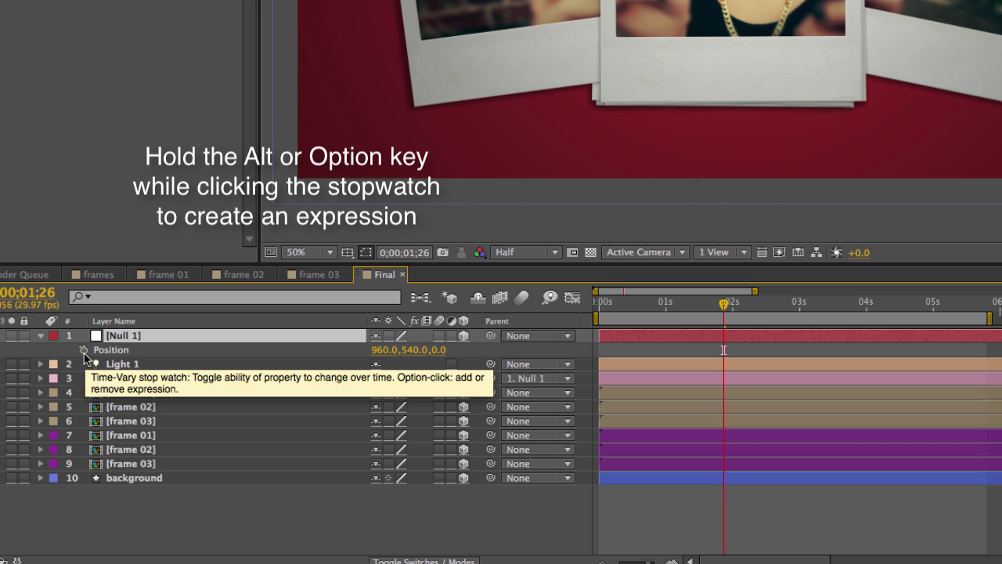
pyautogui.keyDown('alt'); pyautogui.click(84, 349); pyautogui.keyUp('alt')
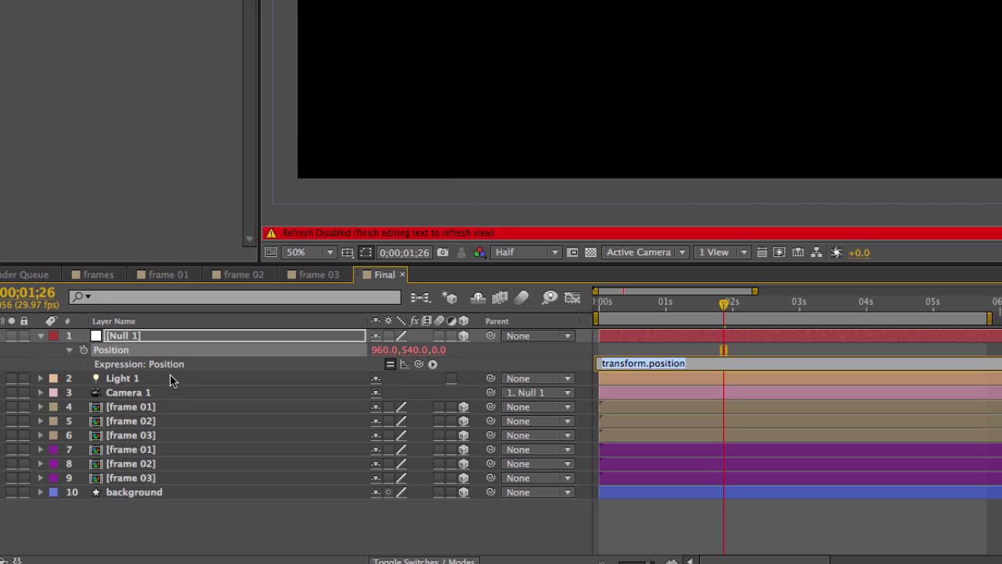
pyautogui.write('wiggle(3,15')
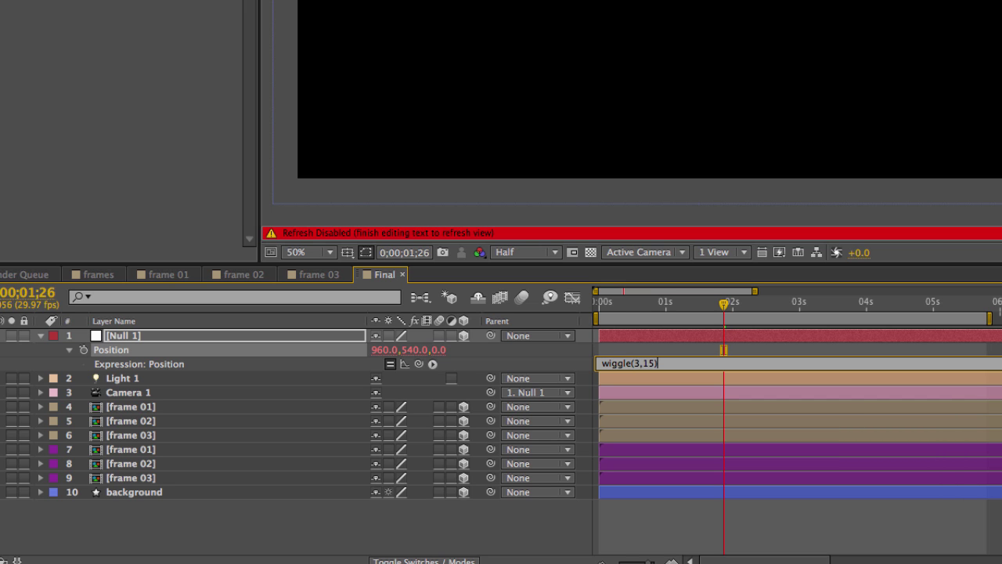
pyautogui.click(233, 515)
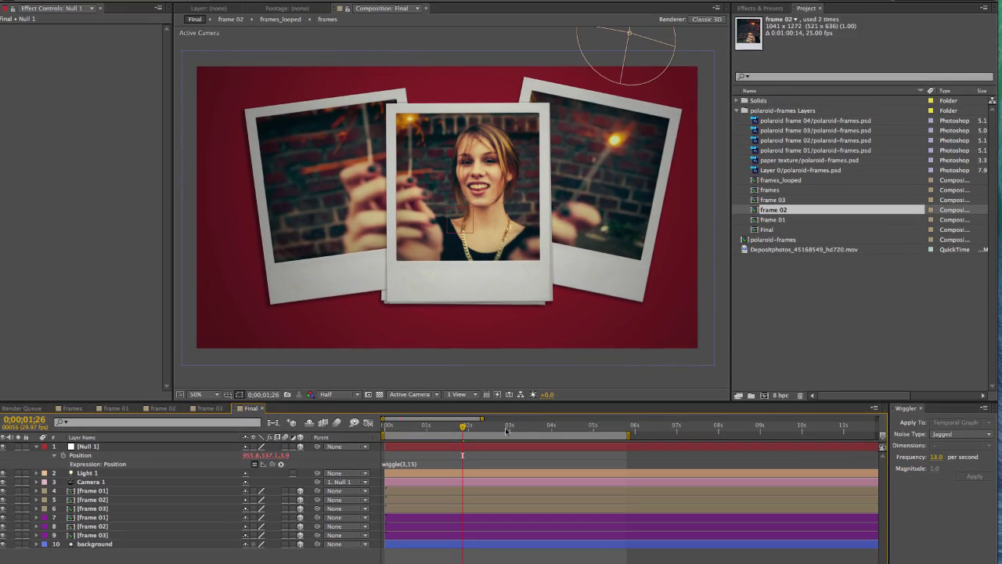
pyautogui.press('space')
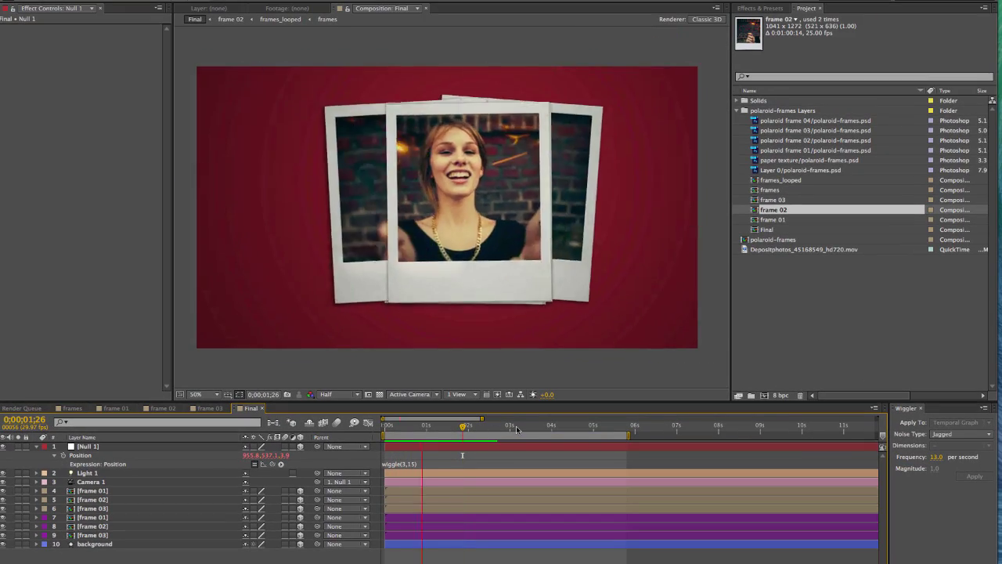
# - Change the null's Position expression to wiggle(3,5), preview the softer shake, and collapse the null's properties
pyautogui.click(411, 463)
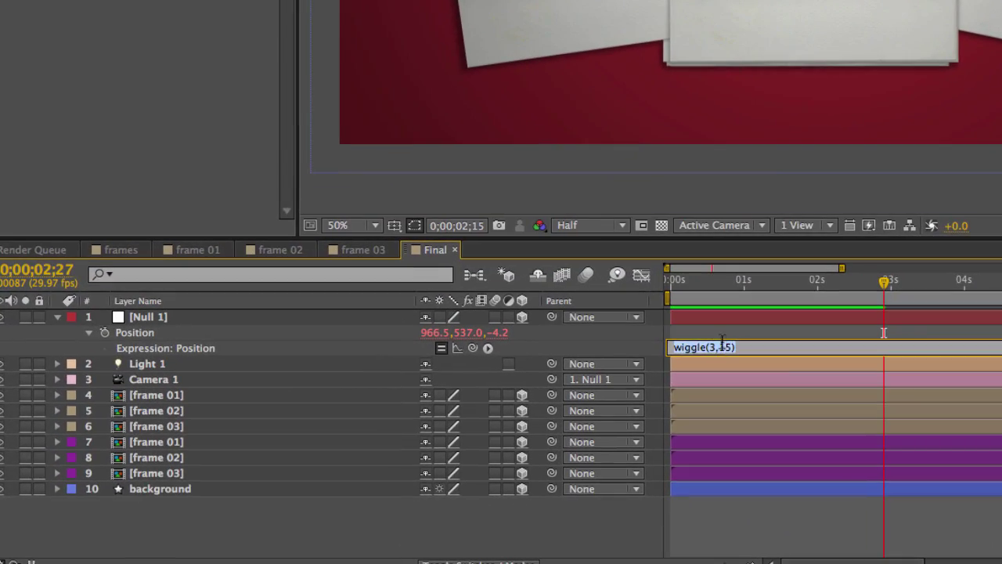
pyautogui.click(722, 344)
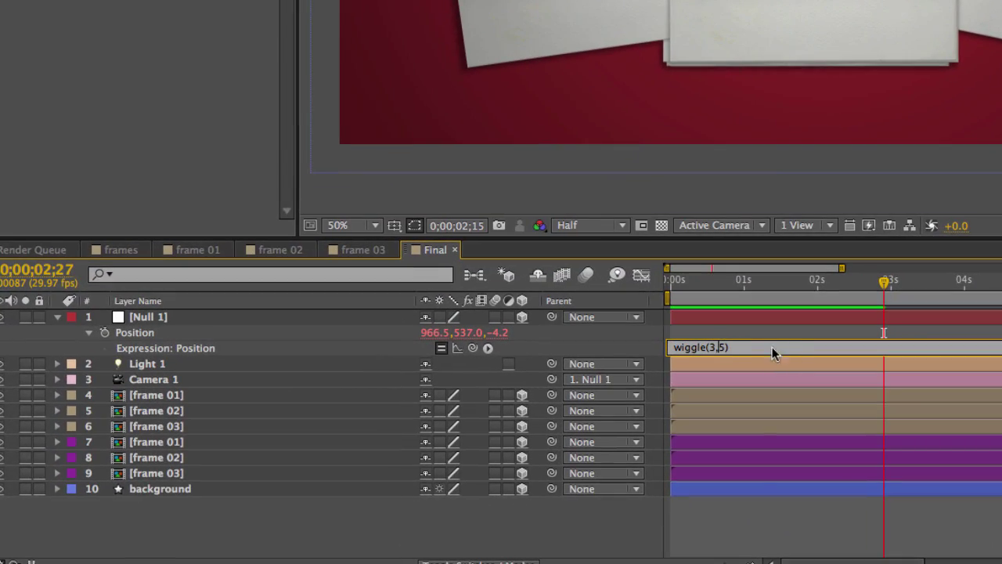
pyautogui.click(527, 528)
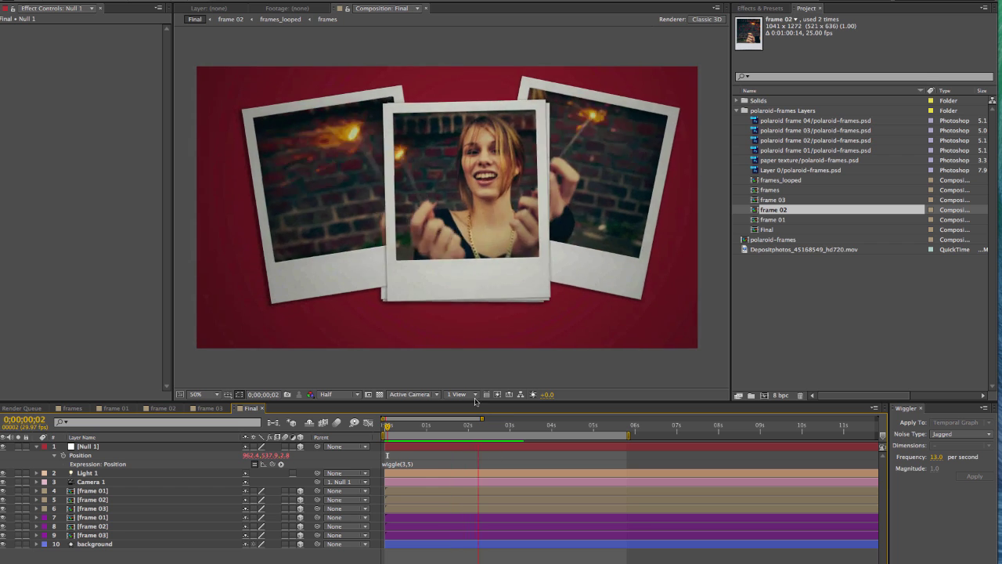
pyautogui.click(124, 472)
pyautogui.click(37, 446)
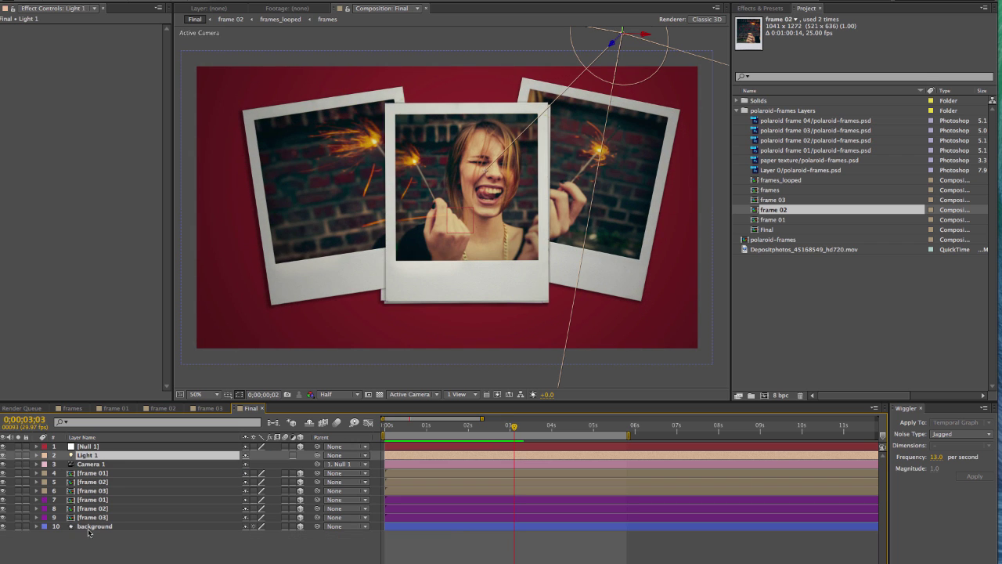
pyautogui.click(126, 544)
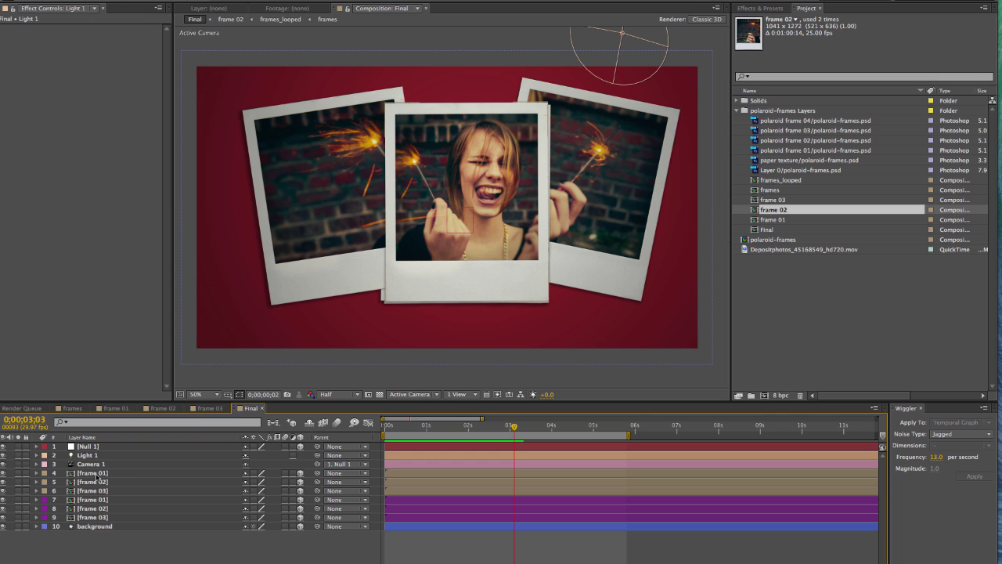
# - Copy Adjustment Layer 1 and Adjustment Layer 2 from the frame 01 composition and paste them into Final
pyautogui.click(119, 410)
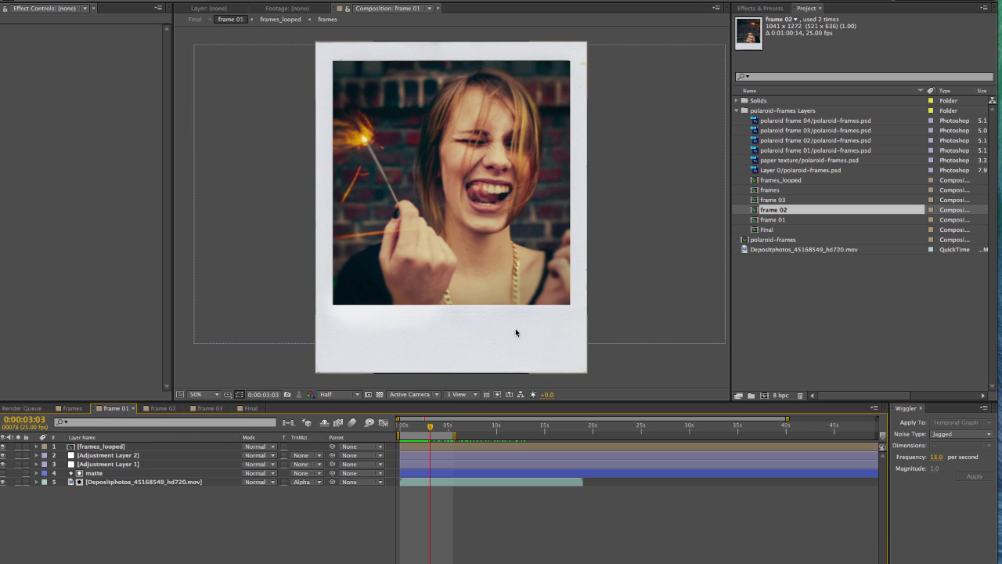
pyautogui.click(125, 455)
pyautogui.press('super+c')
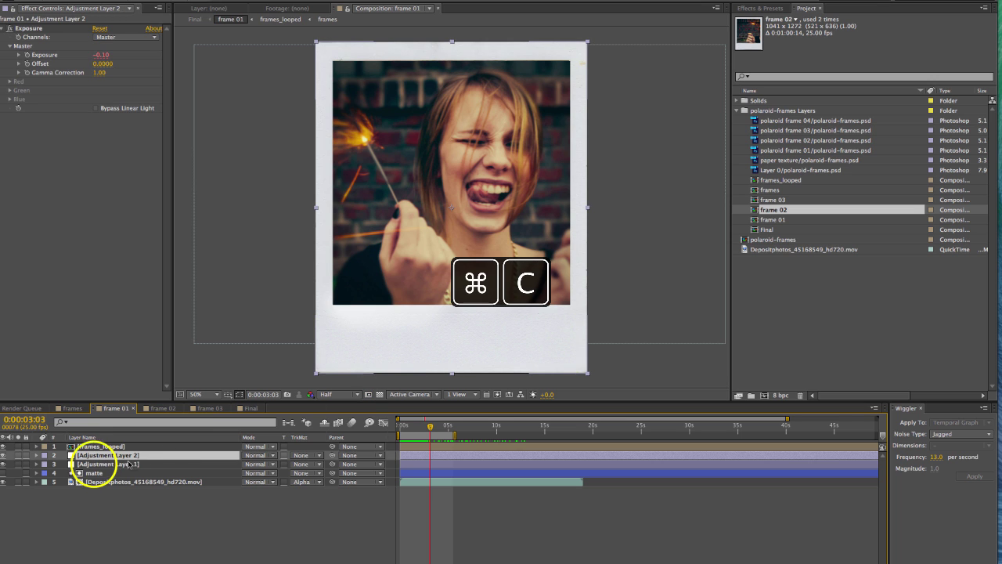
pyautogui.keyDown('shift'); pyautogui.click(91, 465); pyautogui.keyUp('shift')
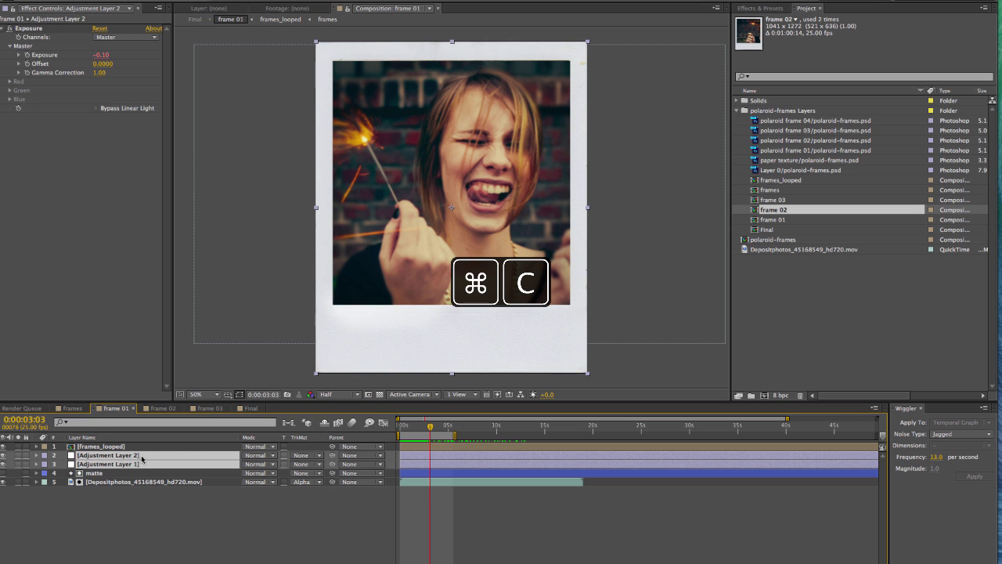
pyautogui.click(252, 408)
pyautogui.press('super+v')
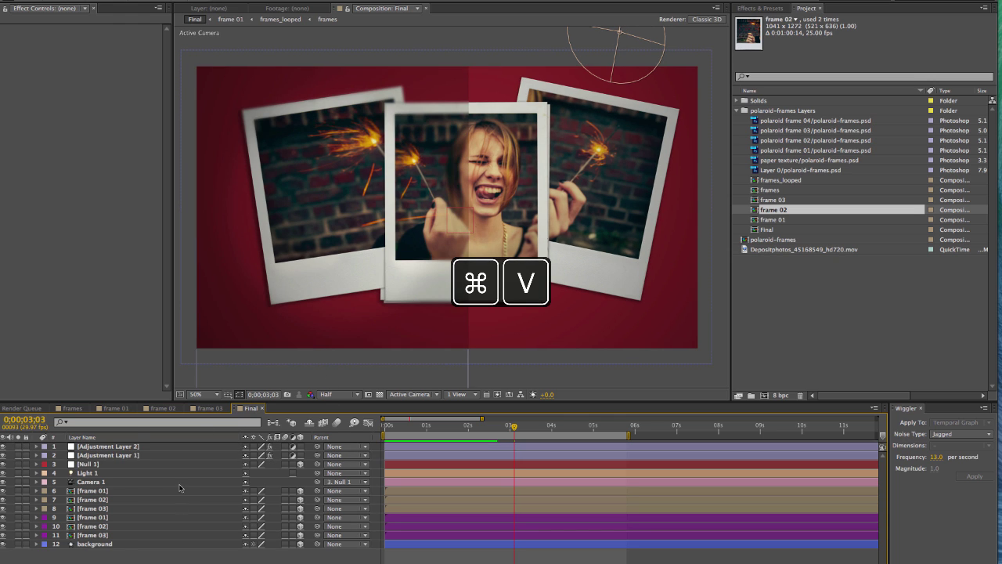
# - Resize Adjustment Layer 1's solid in Final to the composition size, 1920 x 1080 px, as a new solid
pyautogui.click(135, 454)
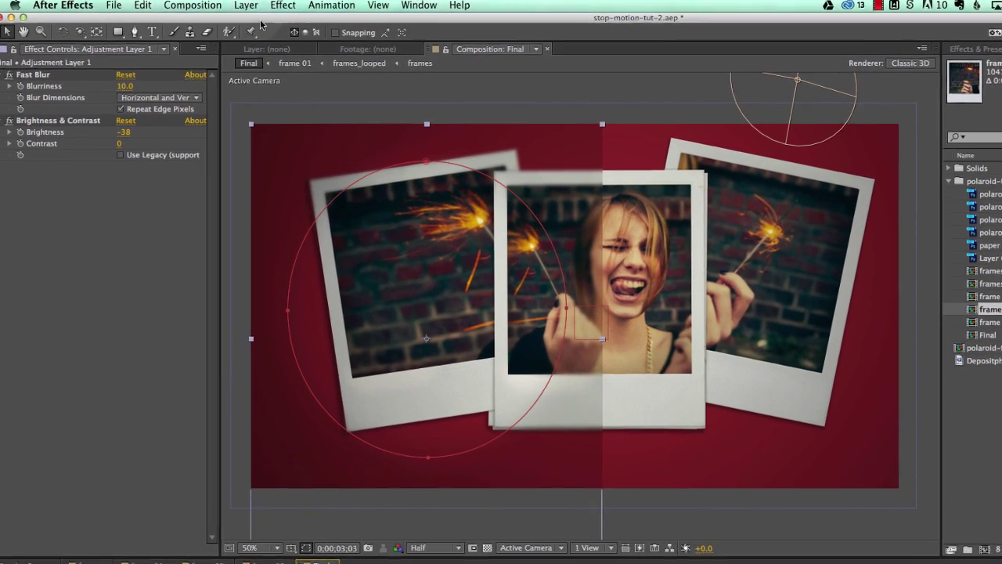
pyautogui.click(191, 0)
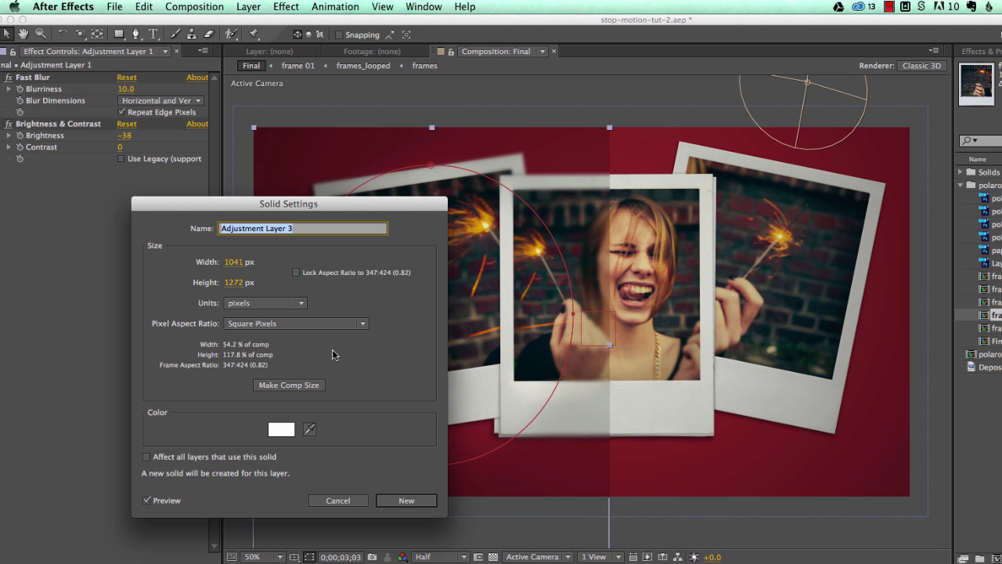
pyautogui.click(310, 387)
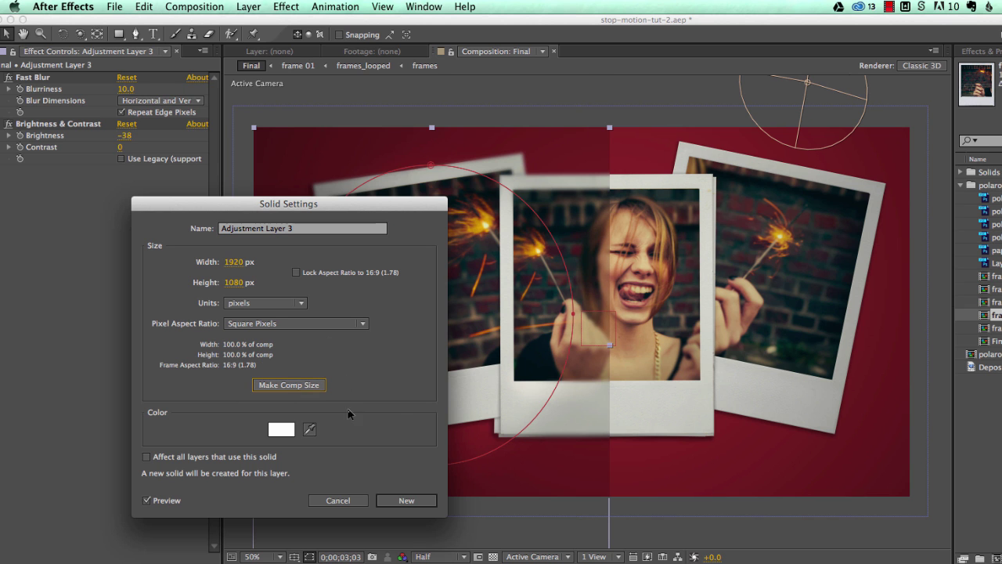
pyautogui.click(406, 500)
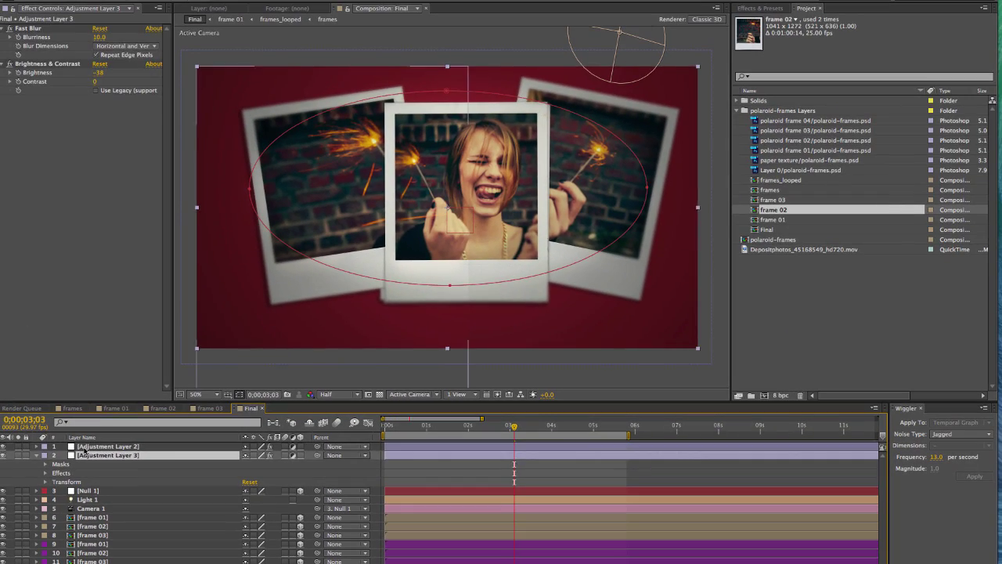
# - Resize Adjustment Layer 2's solid to the composition size, 1920 x 1080 px, as a new solid and reset the layer's transform
pyautogui.click(83, 447)
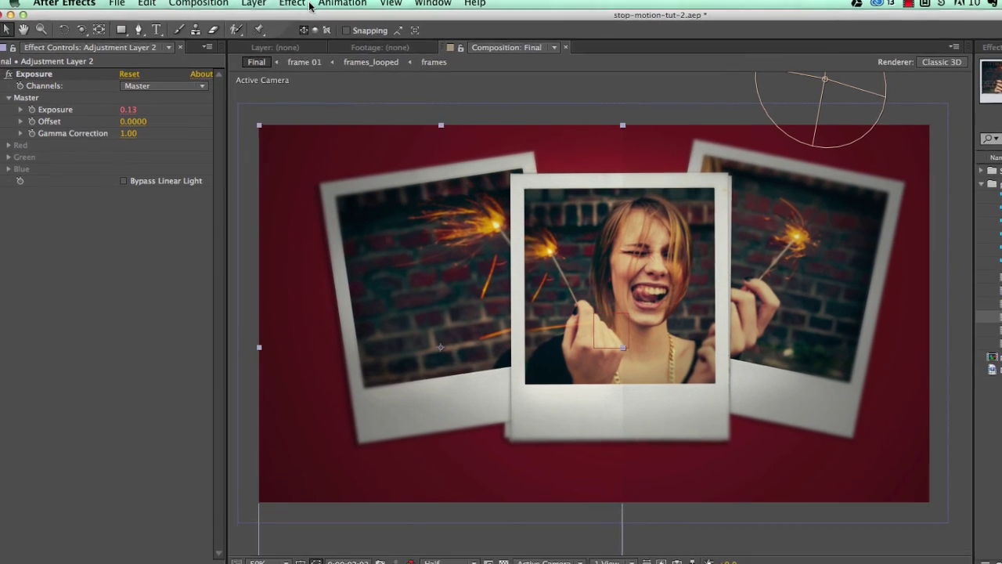
pyautogui.click(257, 4)
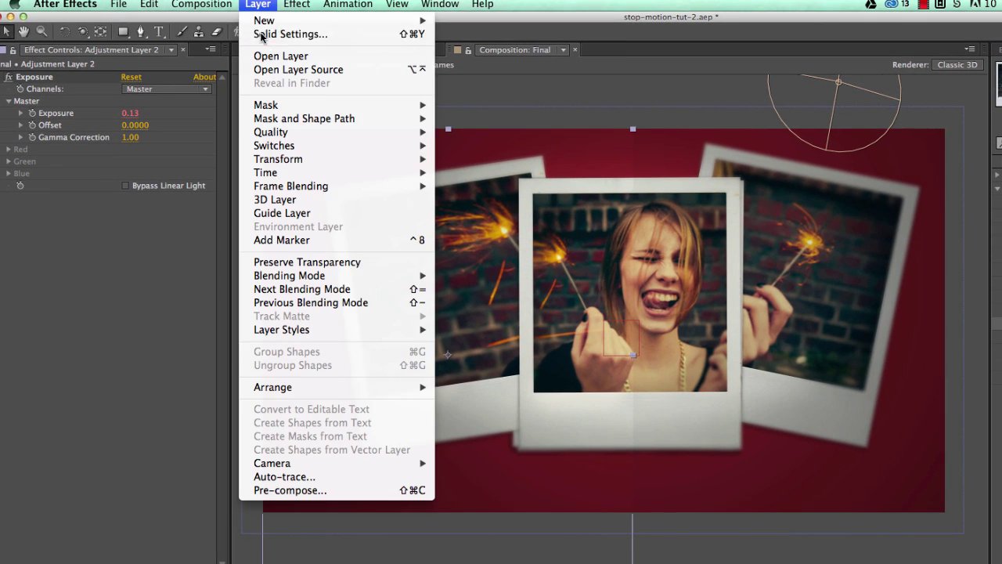
pyautogui.click(262, 35)
pyautogui.click(283, 403)
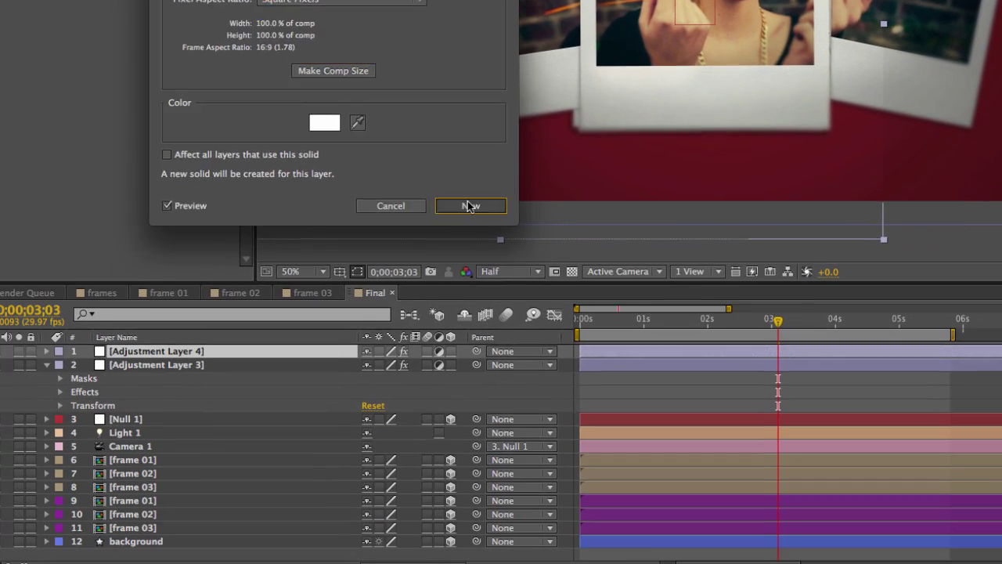
pyautogui.click(421, 516)
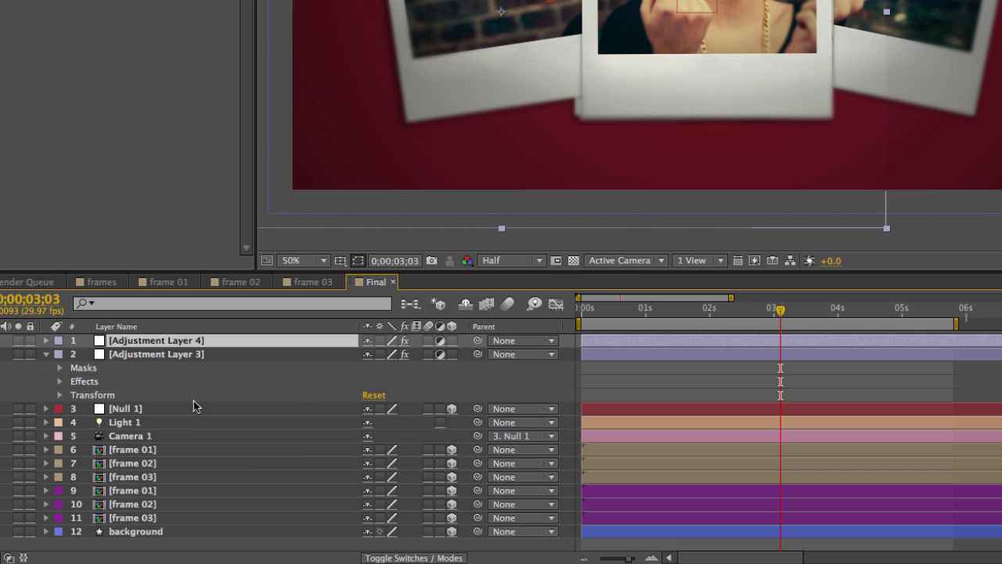
pyautogui.click(45, 340)
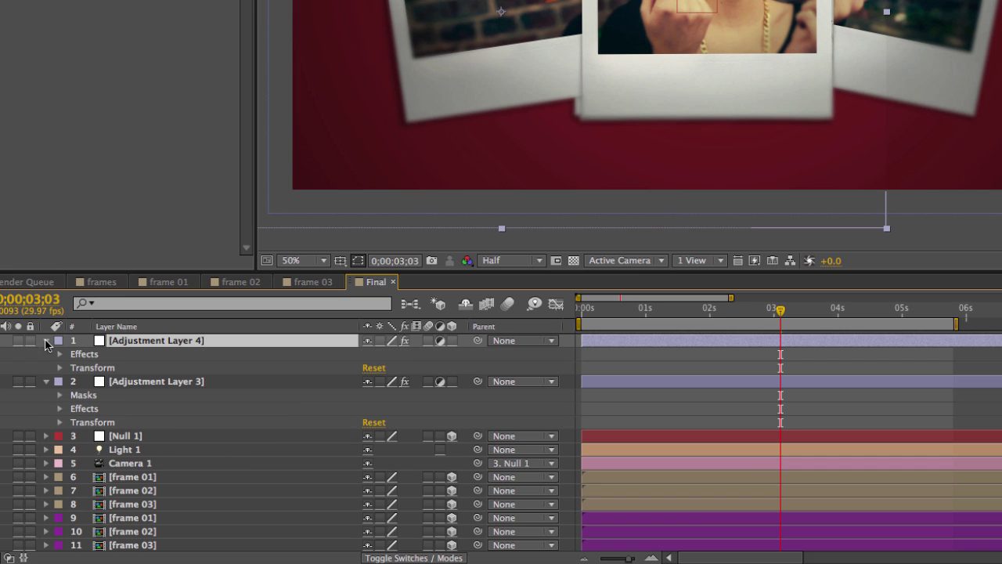
pyautogui.click(375, 369)
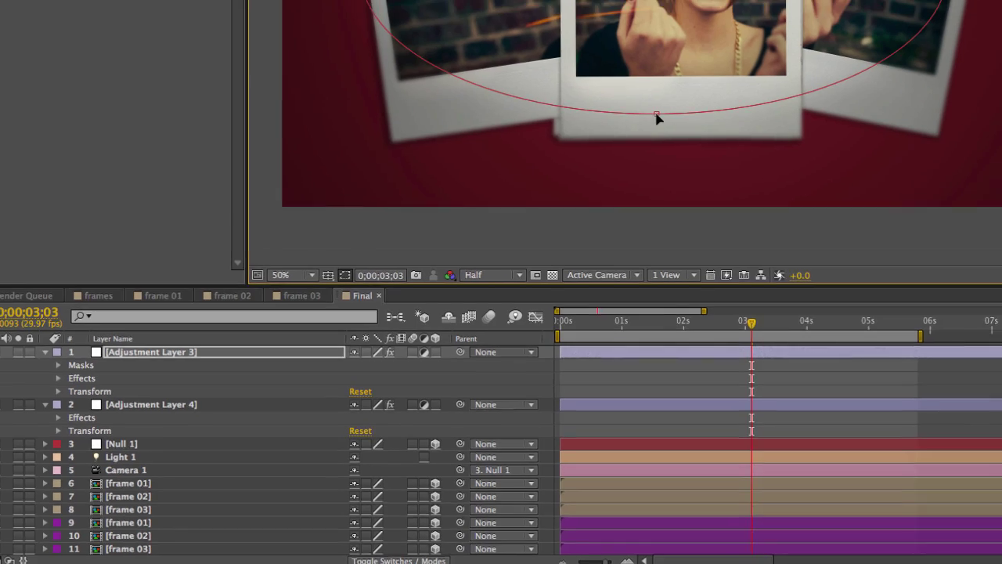
# - Enlarge the oval mask on Adjustment Layer 3 by reshaping its points and handles around the three polaroids
pyautogui.moveTo(682, 93); pyautogui.dragTo(682, 148)
pyautogui.moveTo(648, 188); pyautogui.dragTo(660, 188)
pyautogui.moveTo(446, 90); pyautogui.dragTo(446, 84)
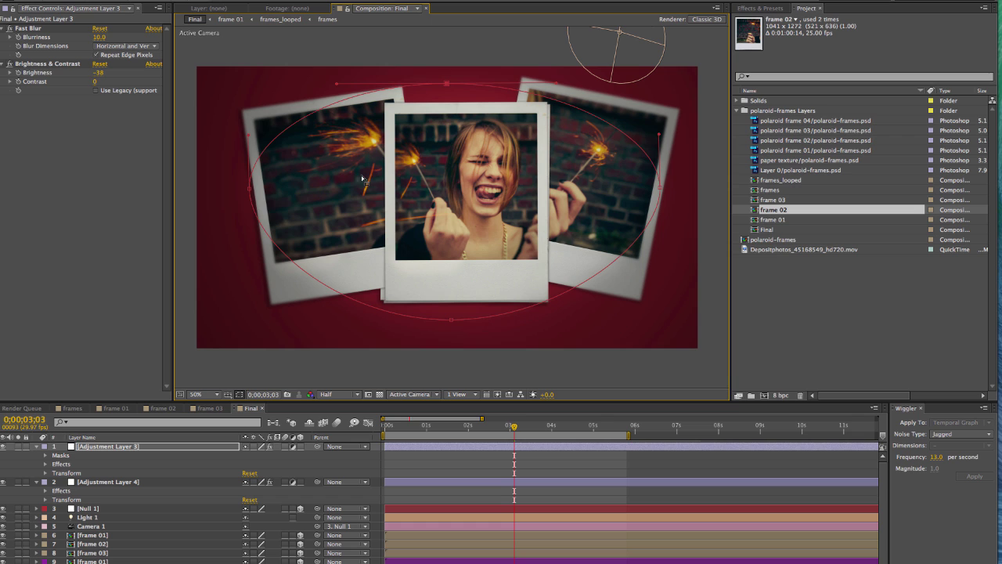
pyautogui.moveTo(245, 191); pyautogui.dragTo(228, 194)
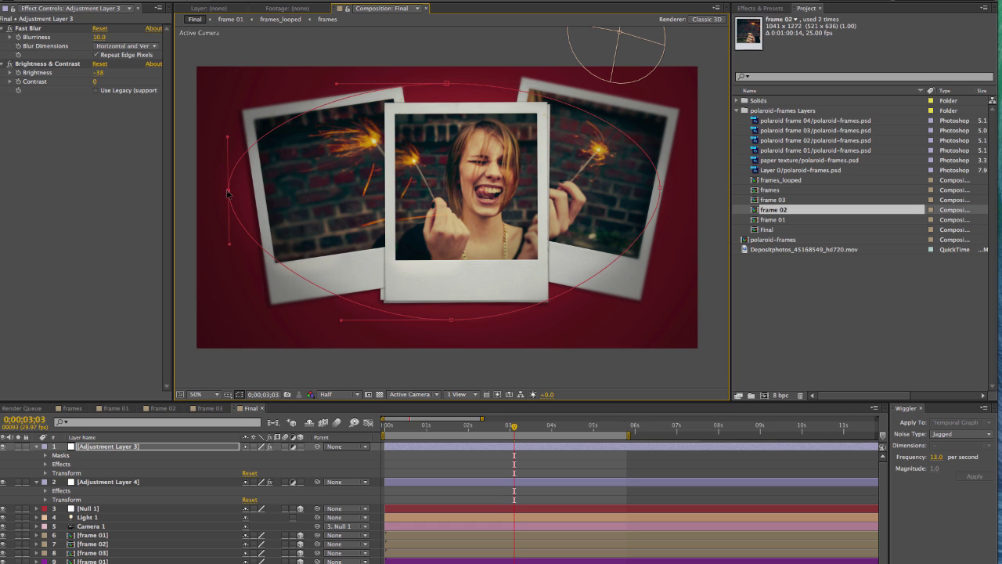
pyautogui.moveTo(227, 140); pyautogui.dragTo(220, 89)
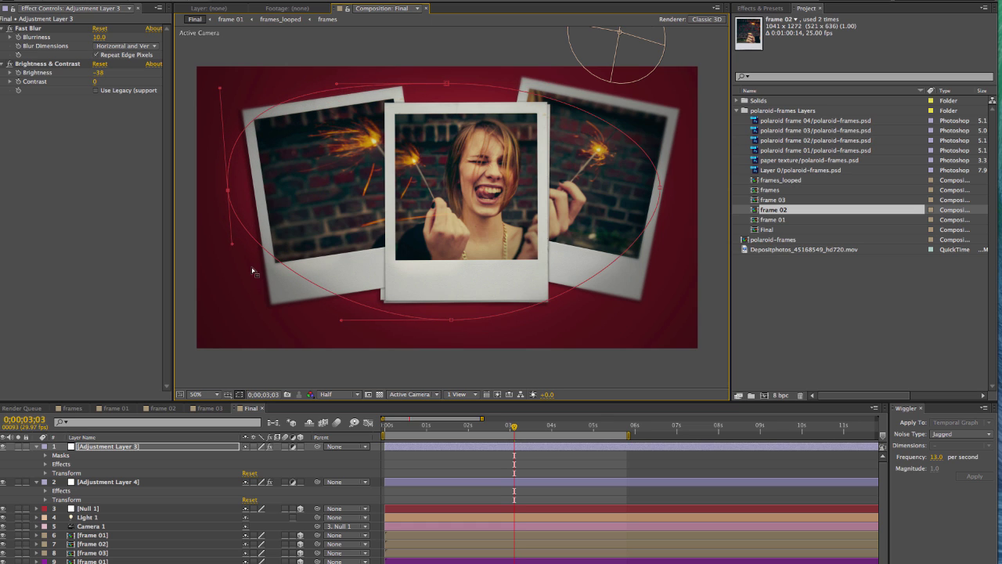
pyautogui.moveTo(233, 248); pyautogui.dragTo(229, 303)
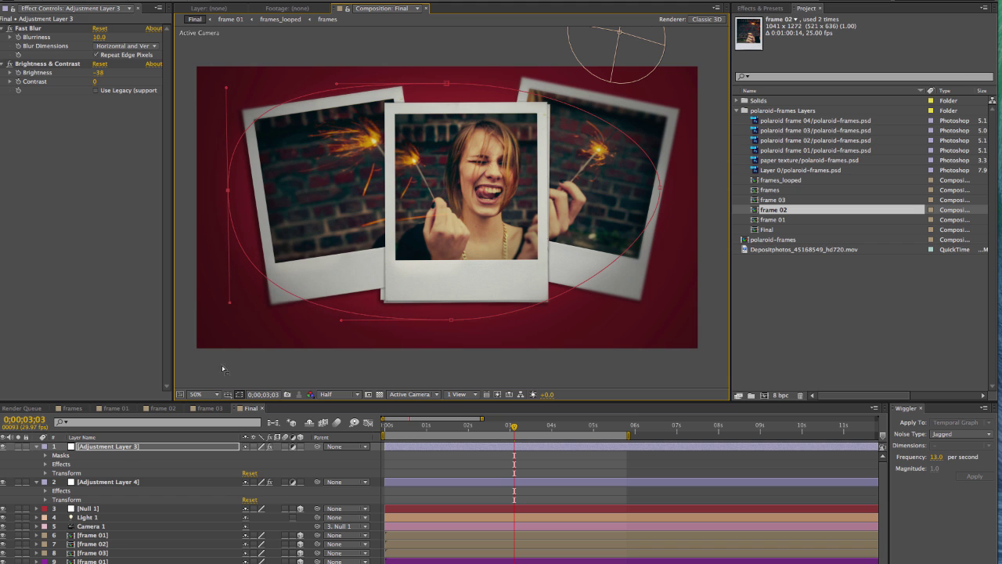
# - Set Mask 1 on Adjustment Layer 3 to a 121-pixel feather and 118-pixel expansion, and collapse the adjustment layers' properties
pyautogui.click(116, 452)
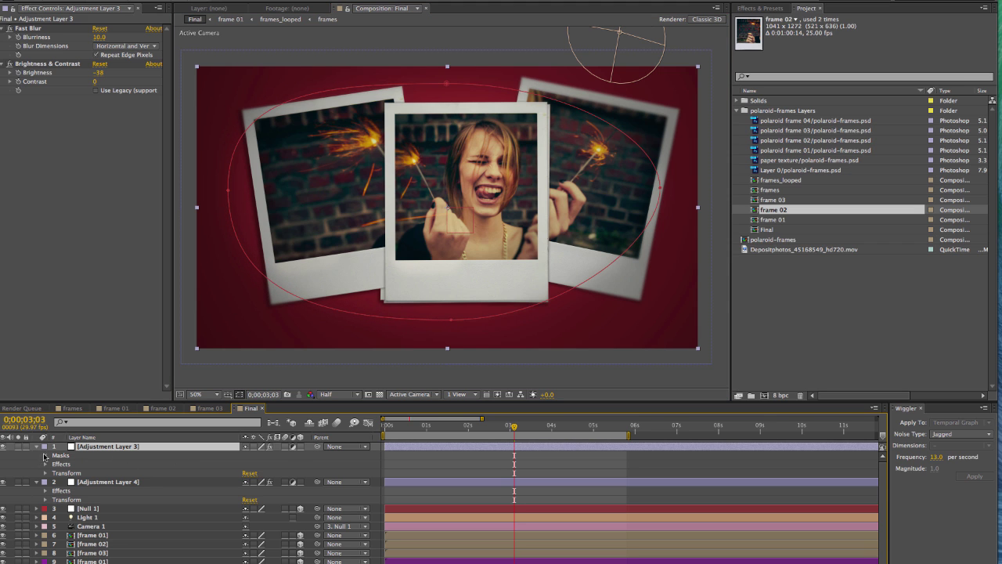
pyautogui.click(44, 455)
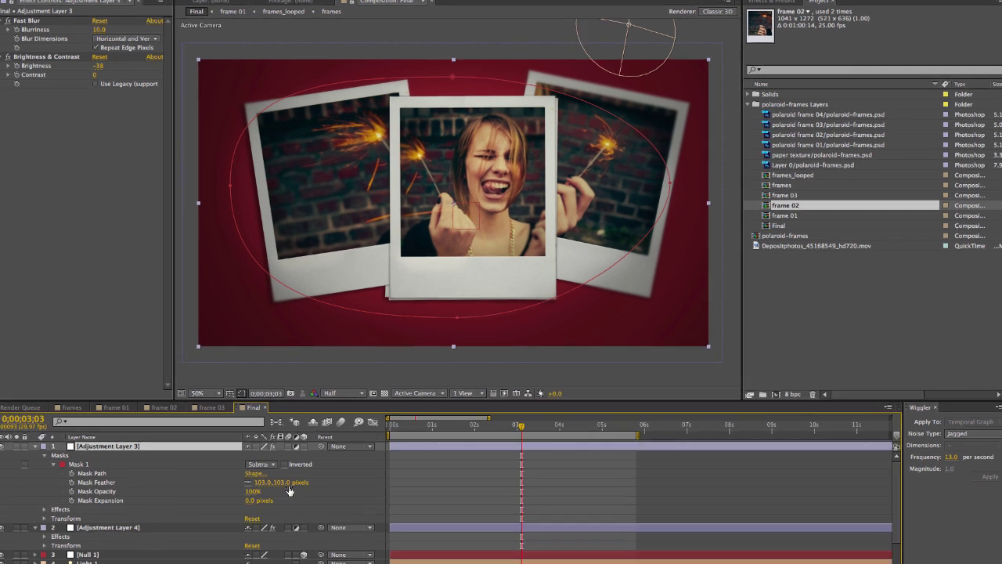
pyautogui.moveTo(284, 482); pyautogui.dragTo(295, 483)
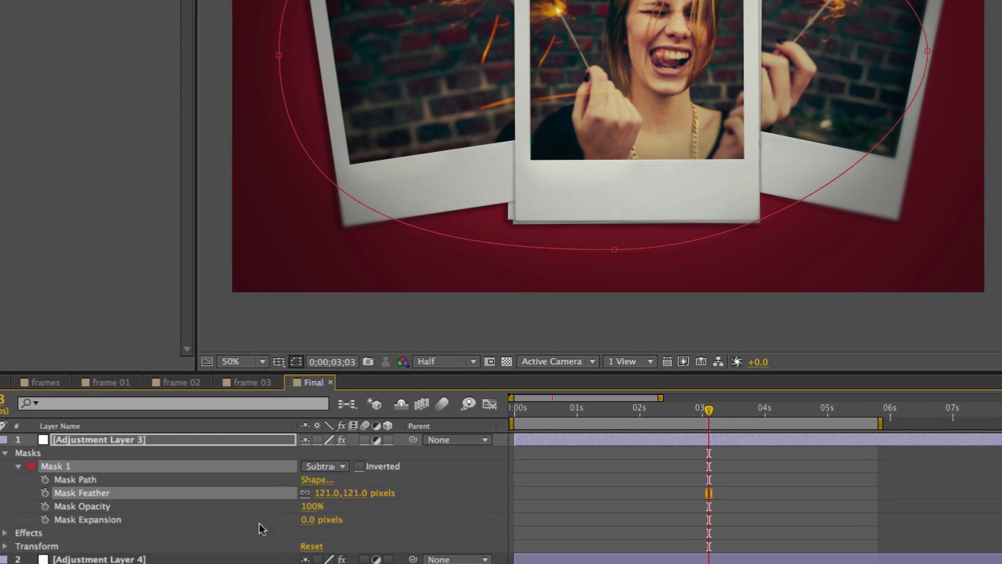
pyautogui.moveTo(309, 520)
pyautogui.mouseDown()
pyautogui.moveTo(386, 518)
pyautogui.moveTo(390, 507)
pyautogui.mouseUp()
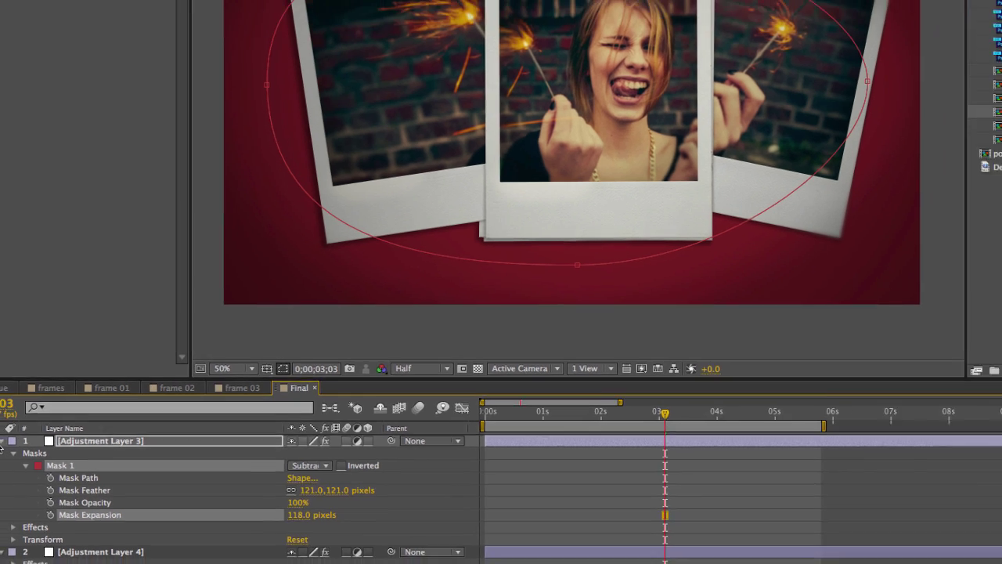
pyautogui.click(18, 440)
pyautogui.click(18, 454)
pyautogui.click(94, 561)
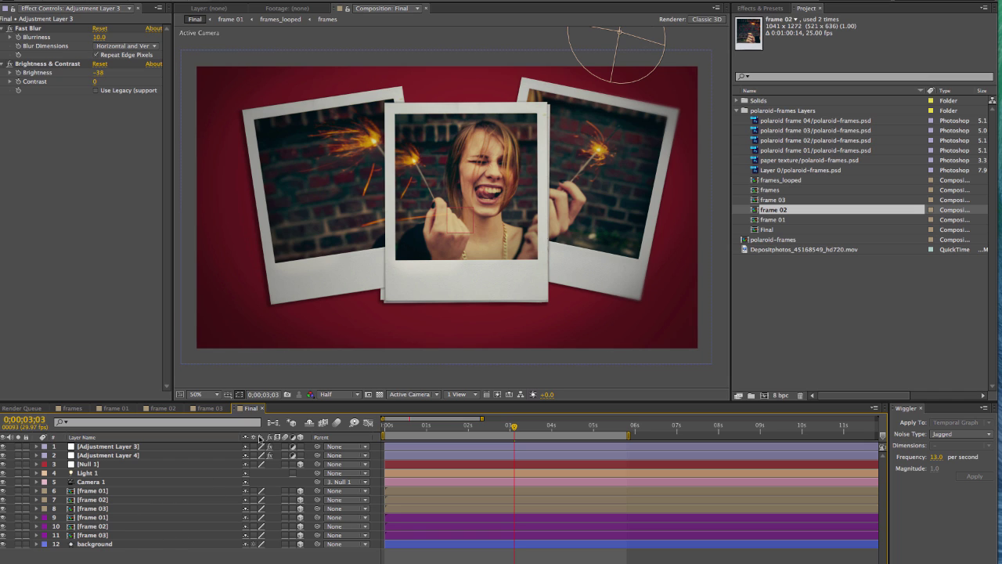
# - Nest the Final composition in a new composition and apply Posterize Time to it with a frame rate of 9.4
pyautogui.click(779, 233)
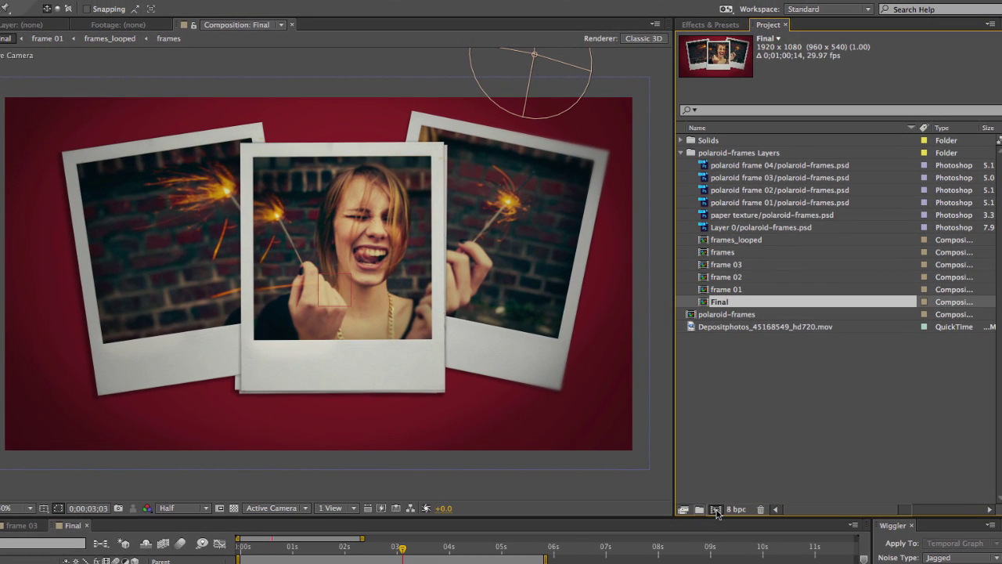
pyautogui.click(715, 511)
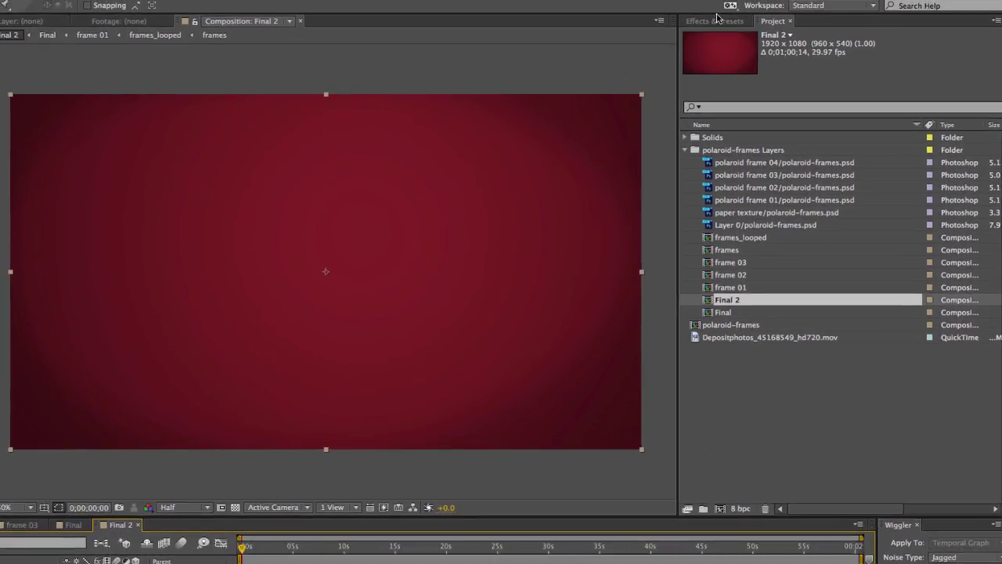
pyautogui.click(764, 8)
pyautogui.click(759, 22)
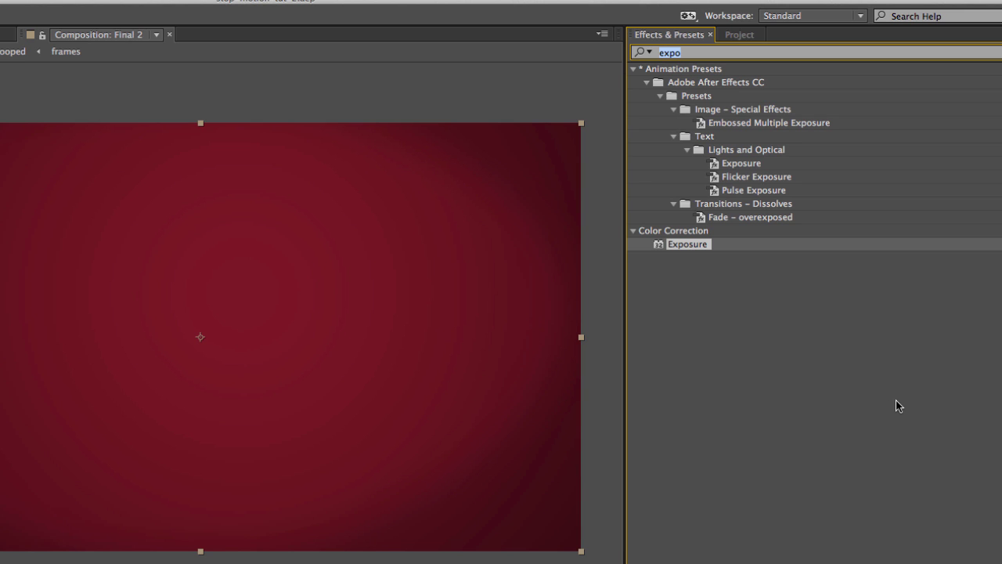
pyautogui.write('post')
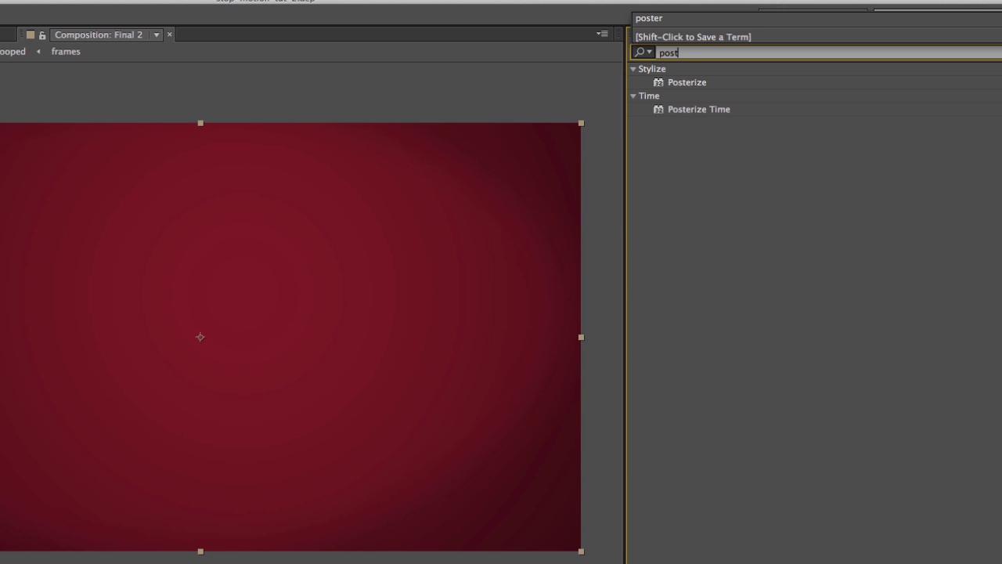
pyautogui.click(697, 110)
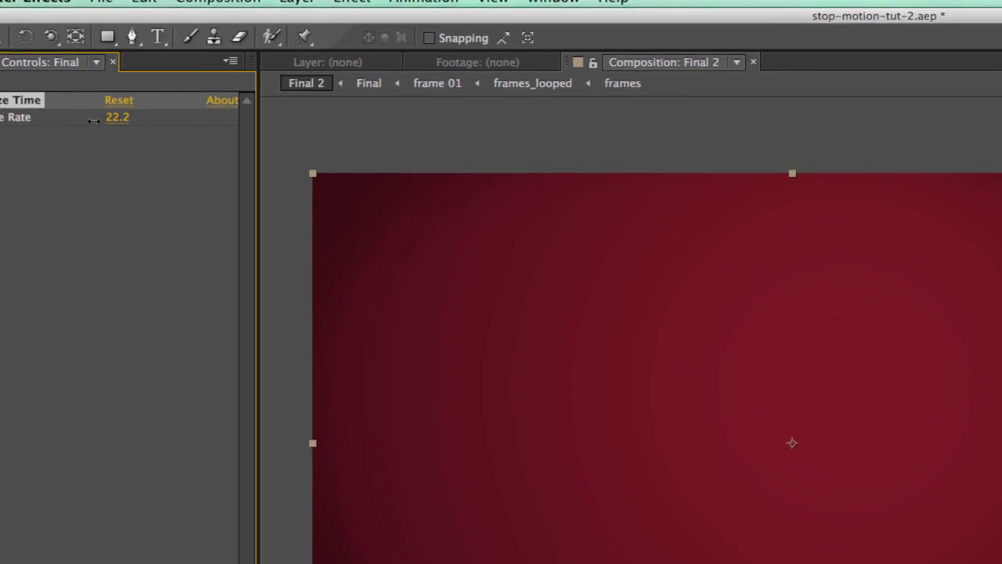
pyautogui.moveTo(137, 124); pyautogui.dragTo(50, 134)
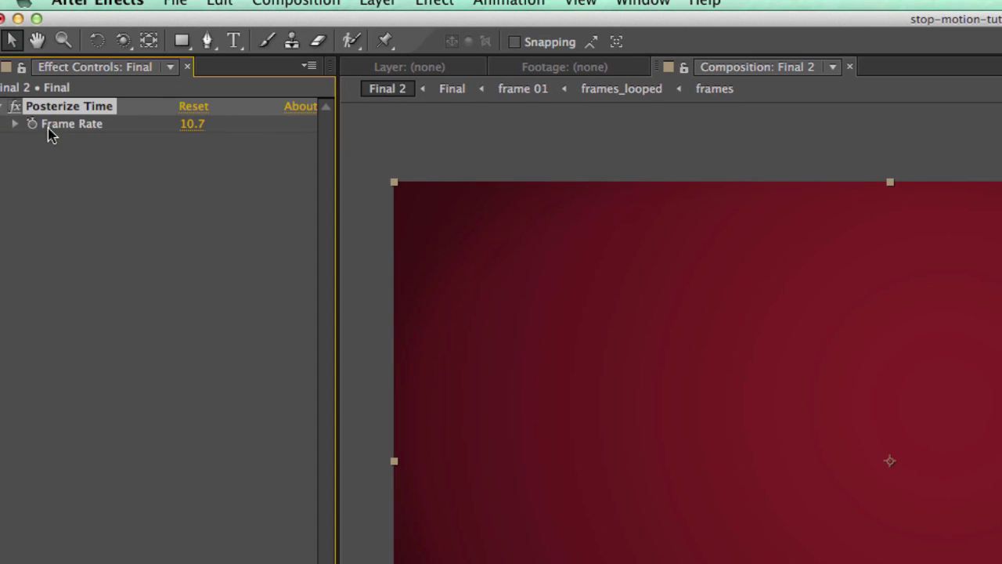
pyautogui.moveTo(190, 127); pyautogui.dragTo(166, 128)
# - End the new composition's work area at 0;00;05;22 and preview the animation
pyautogui.click(543, 553)
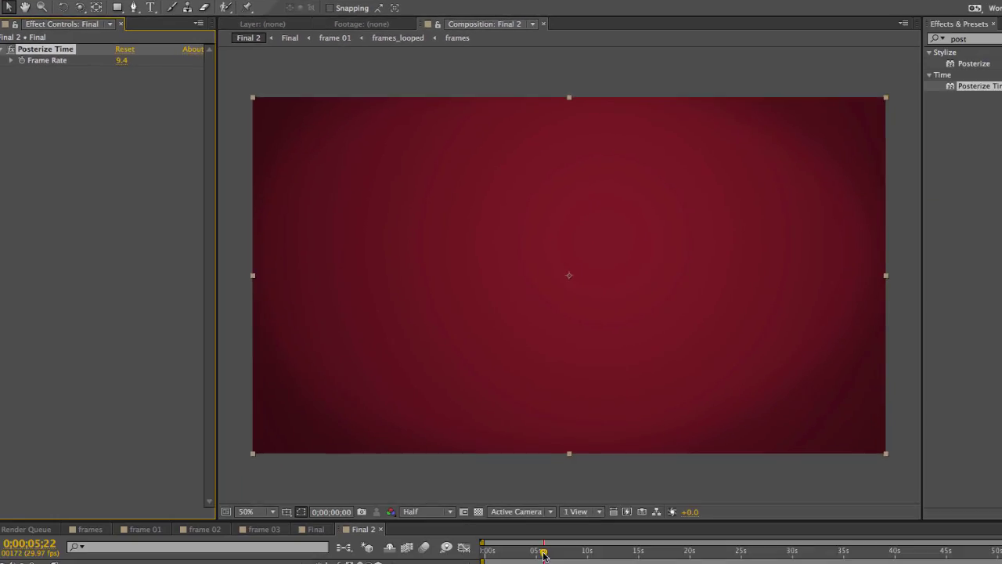
pyautogui.press('n')
pyautogui.press('KP_0')
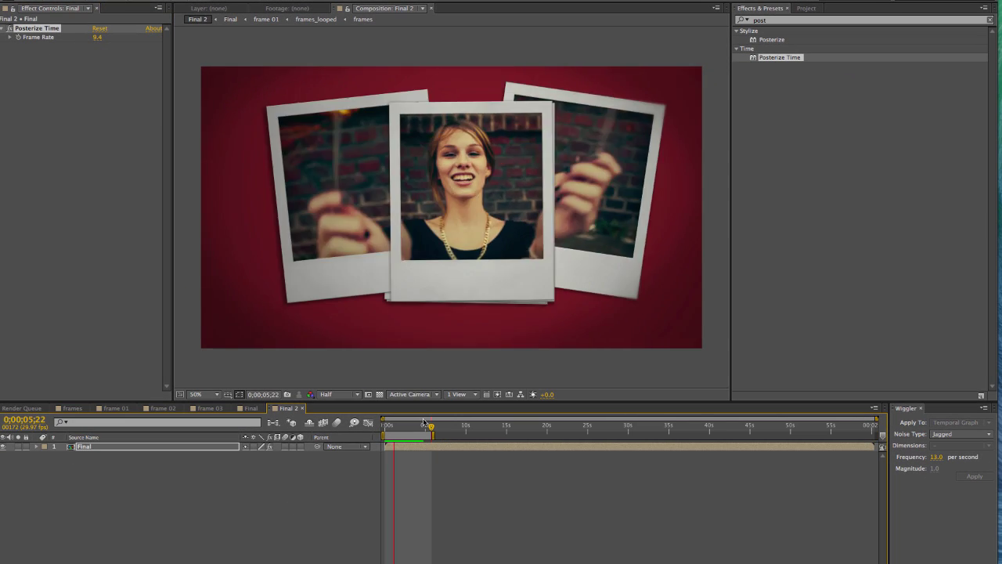